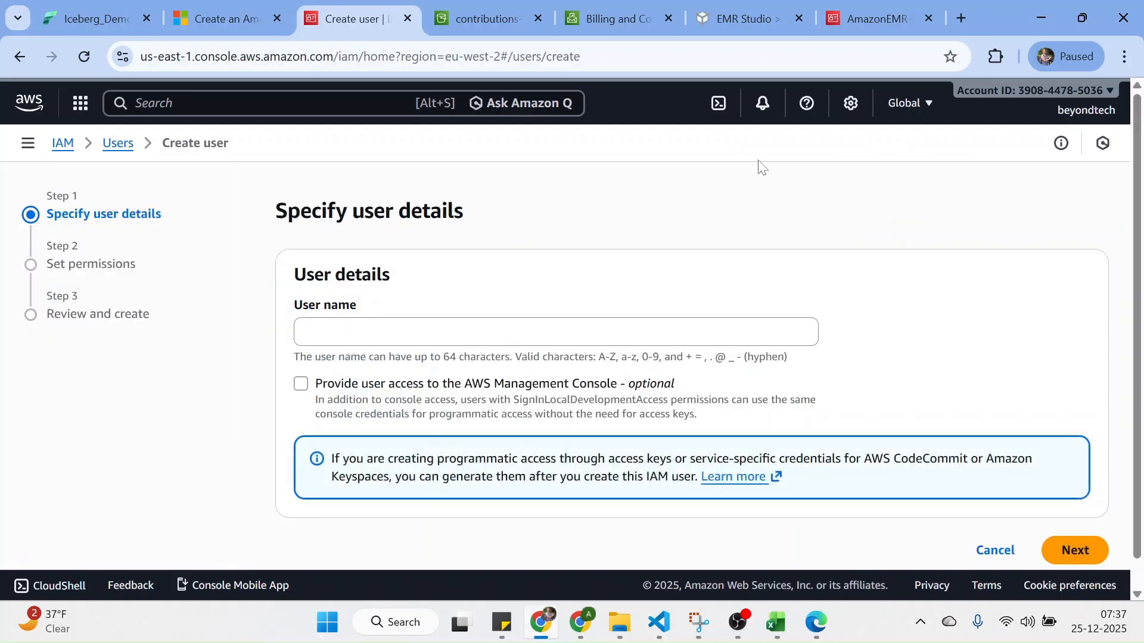
# Name the new IAM user Fabric_Testing_Shortcut and proceed to setting its permissions.
pyautogui.click(332, 329)
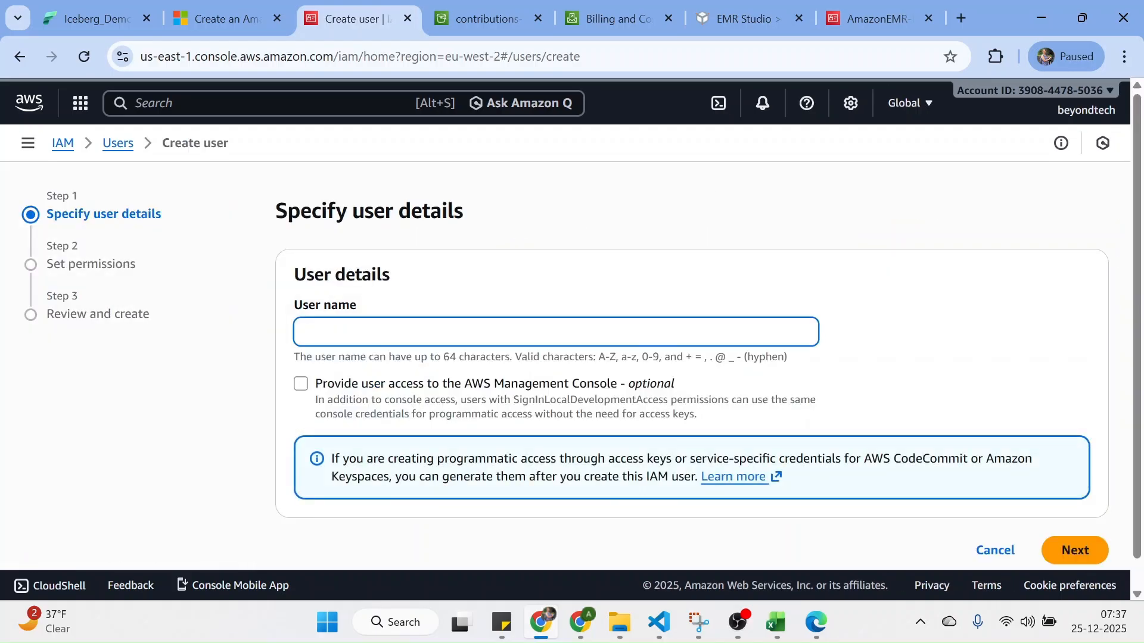
pyautogui.write('Fabric_Testing')
pyautogui.press('BackSpace')
pyautogui.press('BackSpace')
pyautogui.write('Shor')
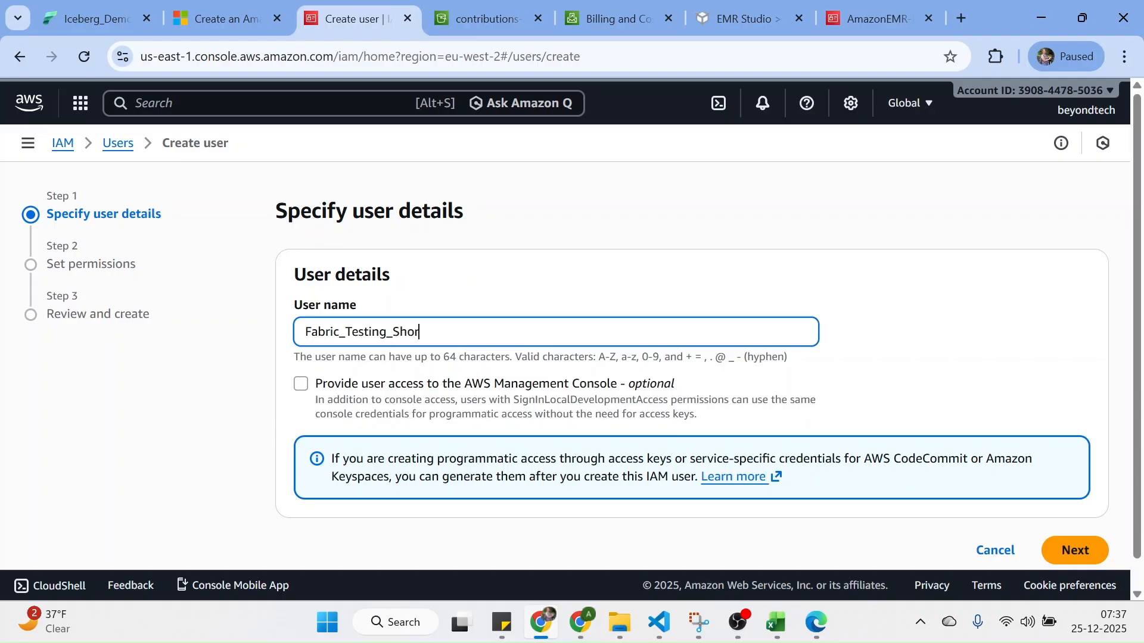
pyautogui.write('tcut')
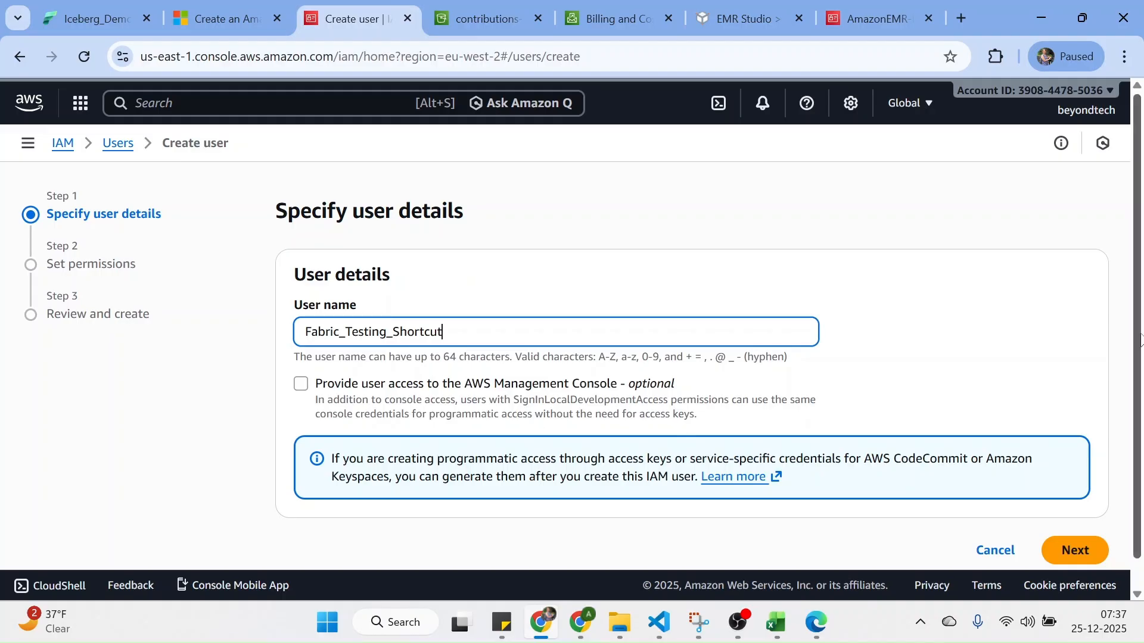
pyautogui.click(1079, 560)
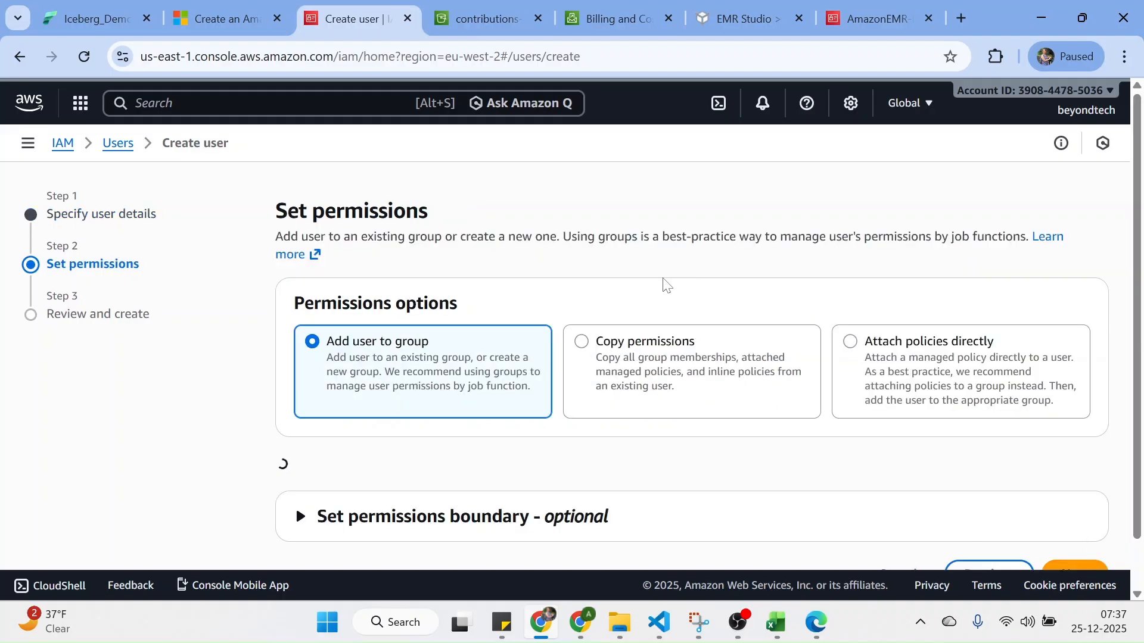
# Attach the AmazonS3ReadOnlyAccess policy directly to the new user and proceed to the review.
pyautogui.click(929, 342)
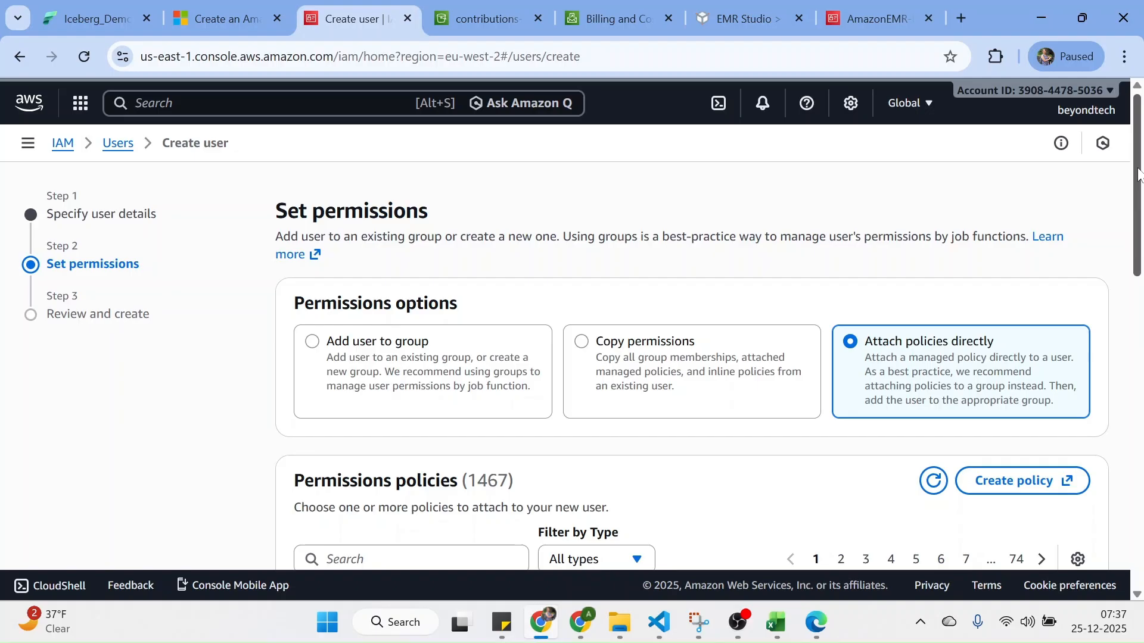
pyautogui.moveTo(1137, 174); pyautogui.dragTo(1138, 249)
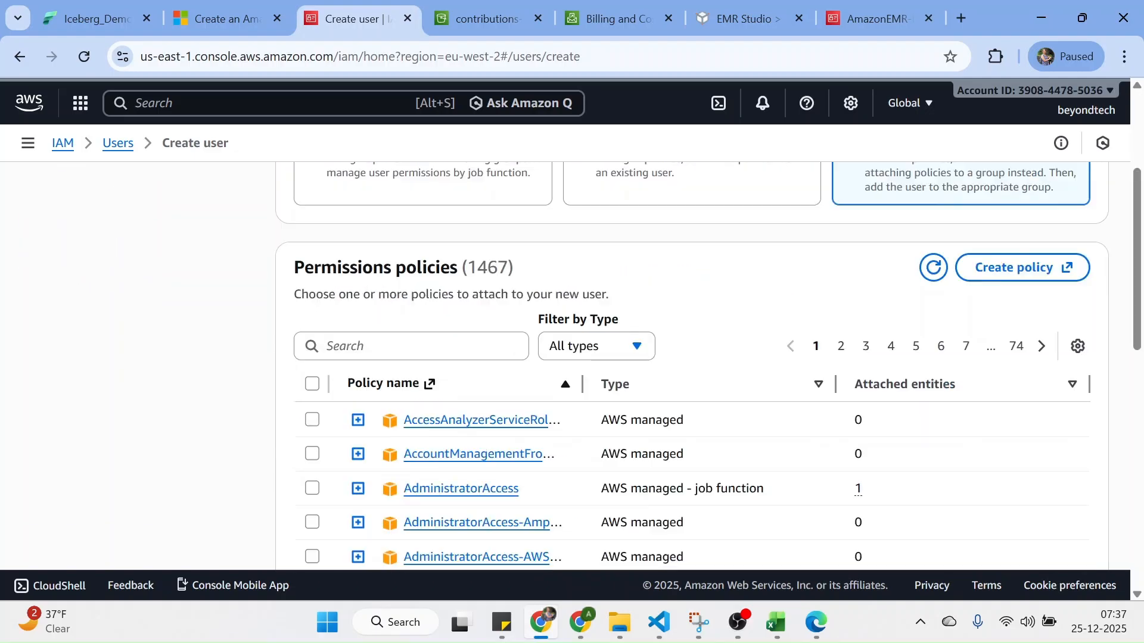
pyautogui.click(411, 346)
pyautogui.write('S3')
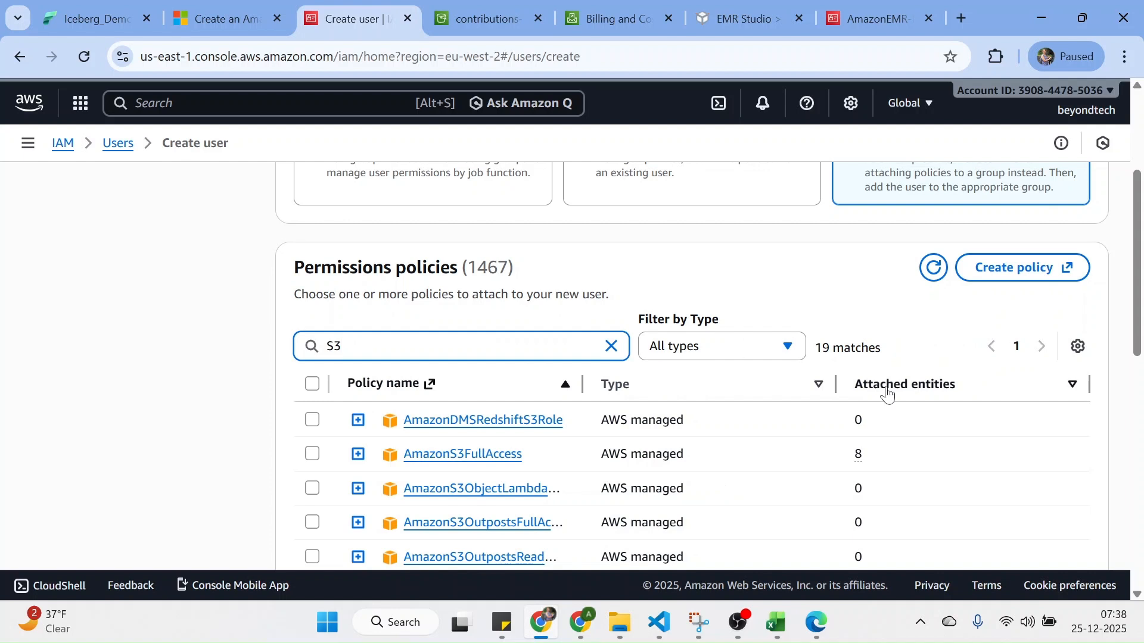
pyautogui.moveTo(1136, 320)
pyautogui.mouseDown()
pyautogui.moveTo(1137, 390)
pyautogui.moveTo(1138, 313)
pyautogui.mouseUp()
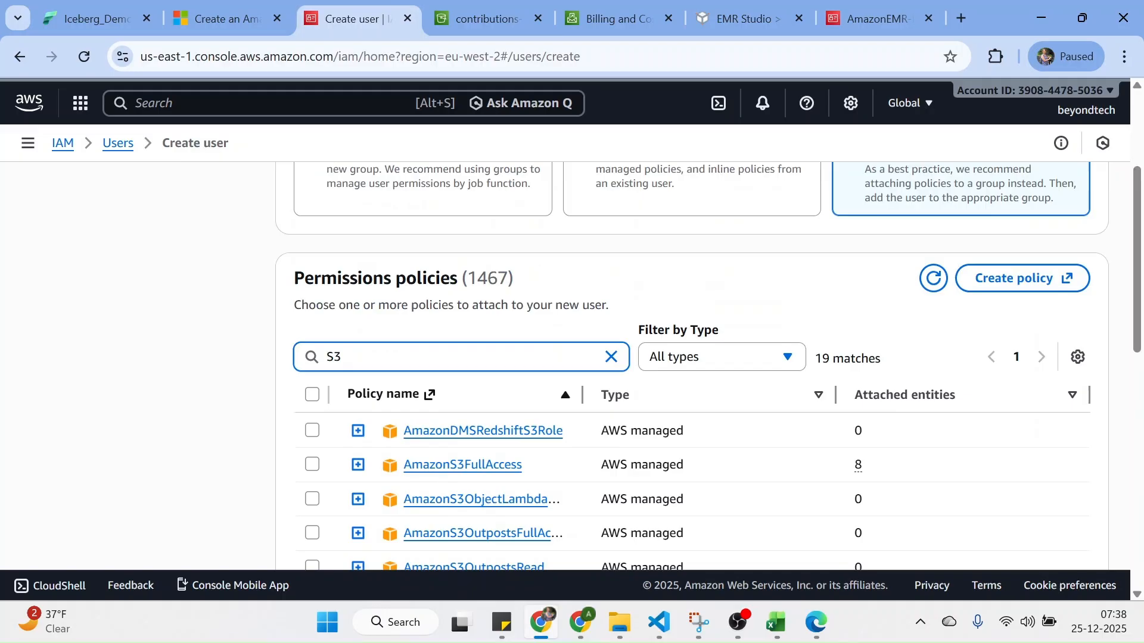
pyautogui.write('READ')
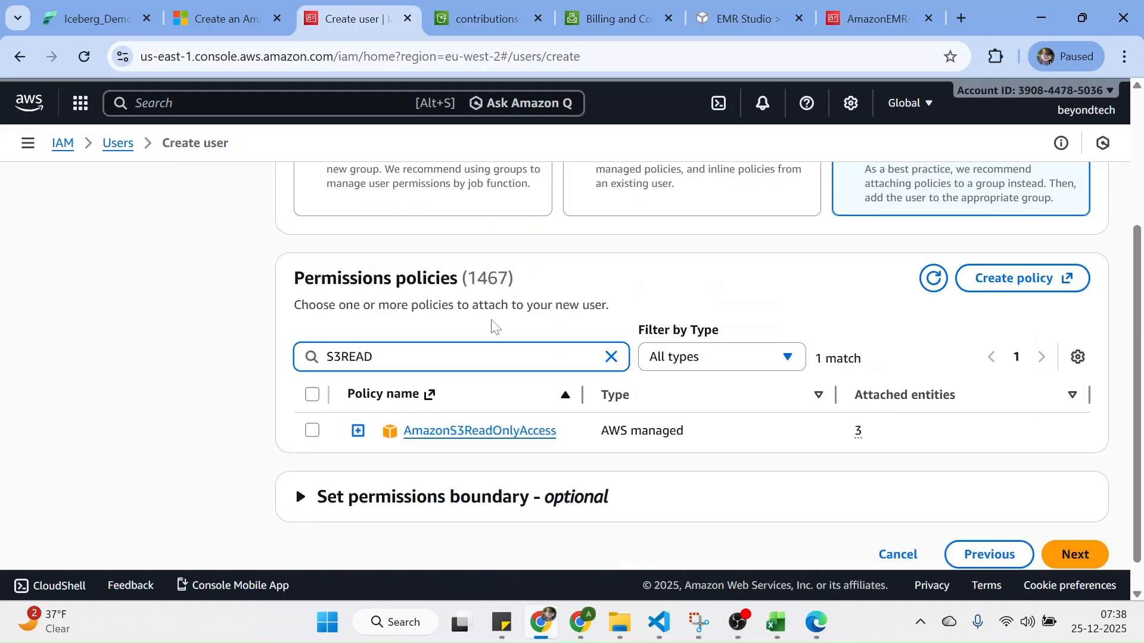
pyautogui.click(312, 430)
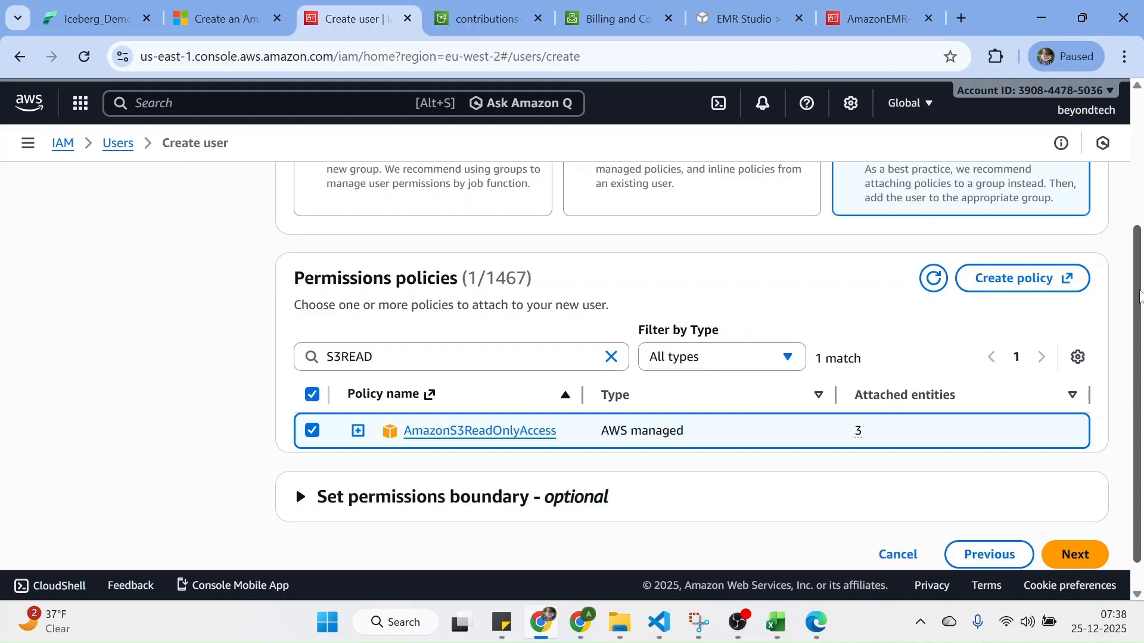
pyautogui.scroll(-1, 1139, 296)
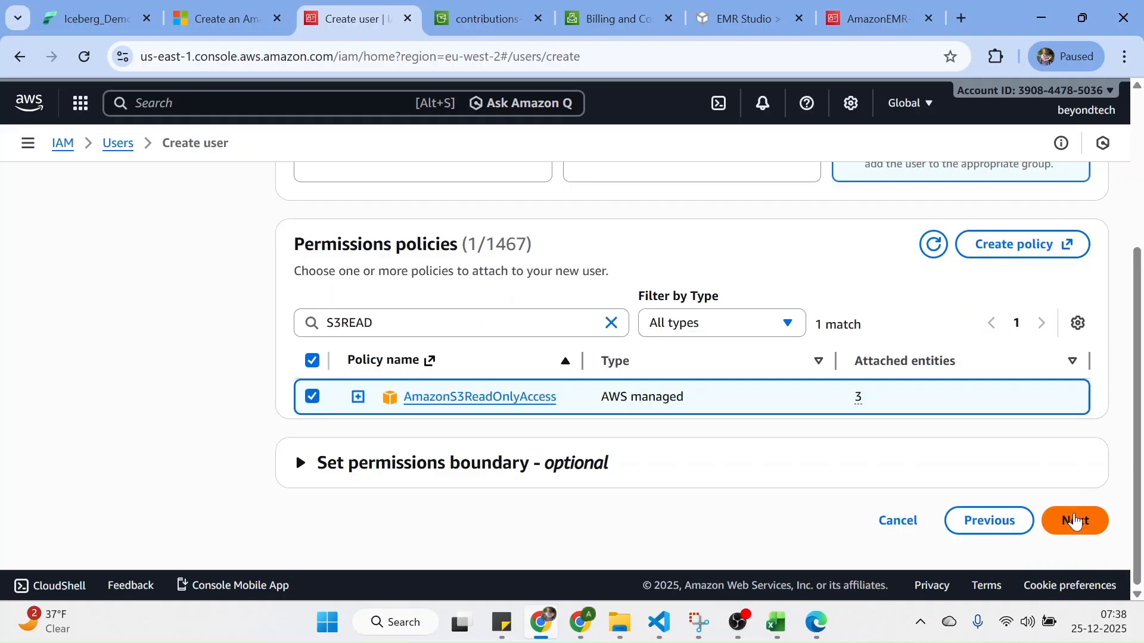
pyautogui.click(1074, 520)
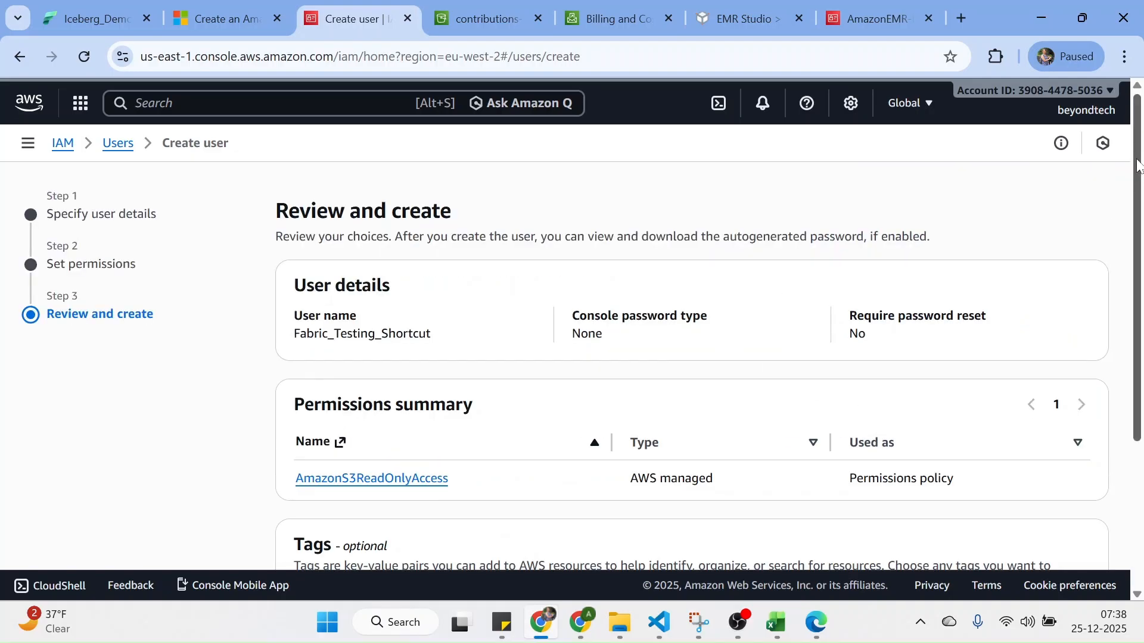
# Add a tag to the new user with the key purpose.
pyautogui.moveTo(1138, 166); pyautogui.dragTo(1125, 331)
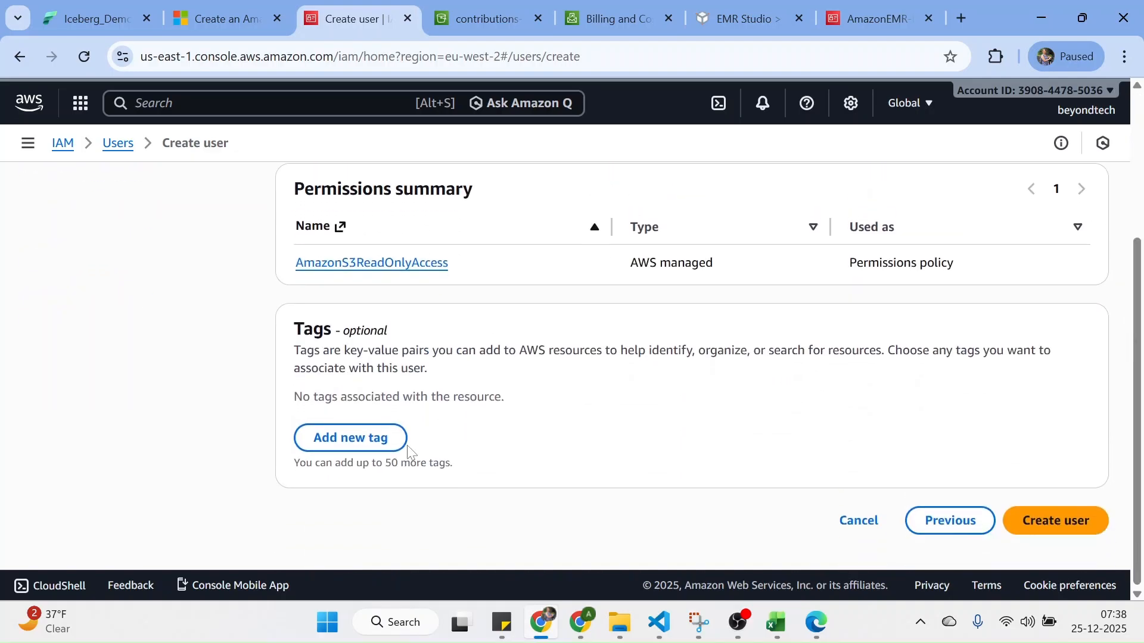
pyautogui.click(346, 438)
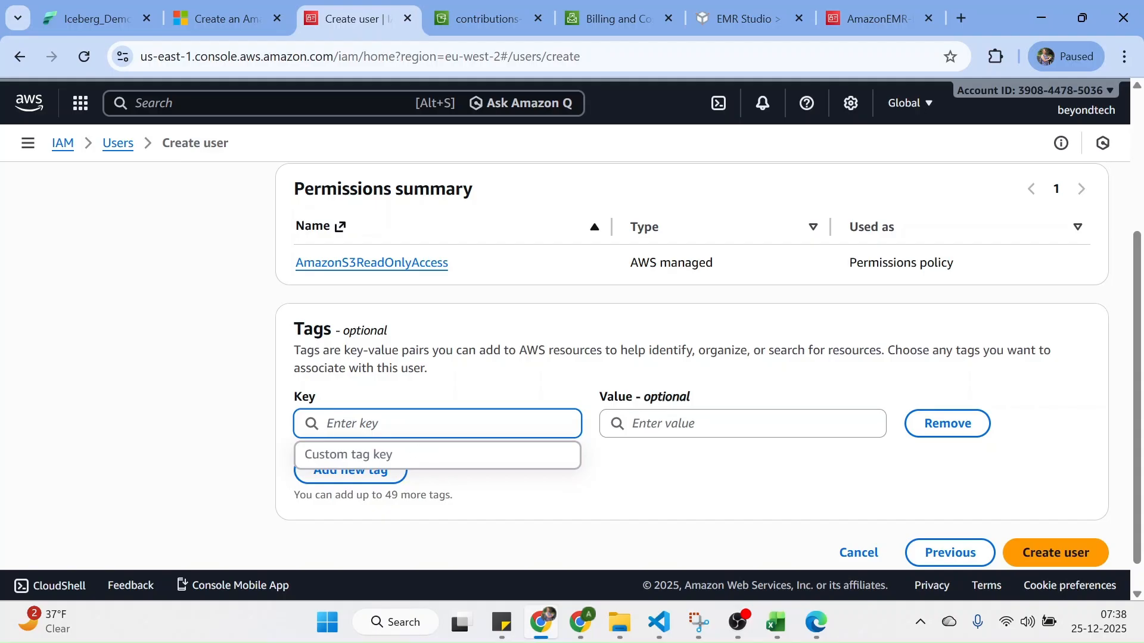
pyautogui.write('PURPOSE')
pyautogui.press('BackSpace')
pyautogui.press('BackSpace')
pyautogui.press('BackSpace')
pyautogui.press('BackSpace')
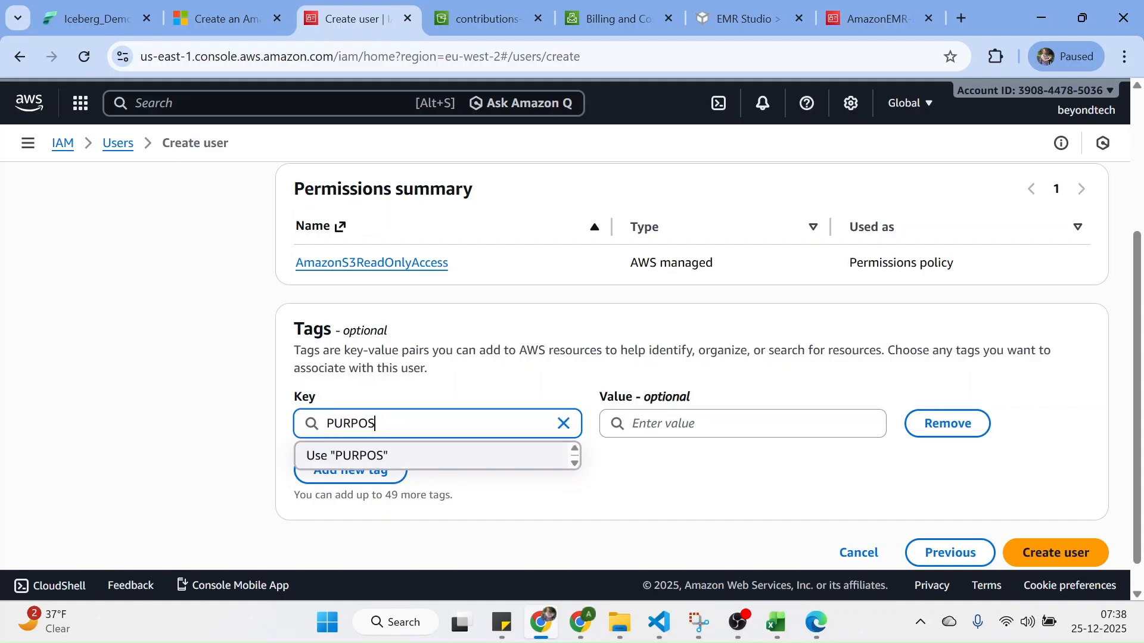
pyautogui.press('BackSpace')
pyautogui.press('BackSpace')
pyautogui.press('BackSpace')
pyautogui.write('prp')
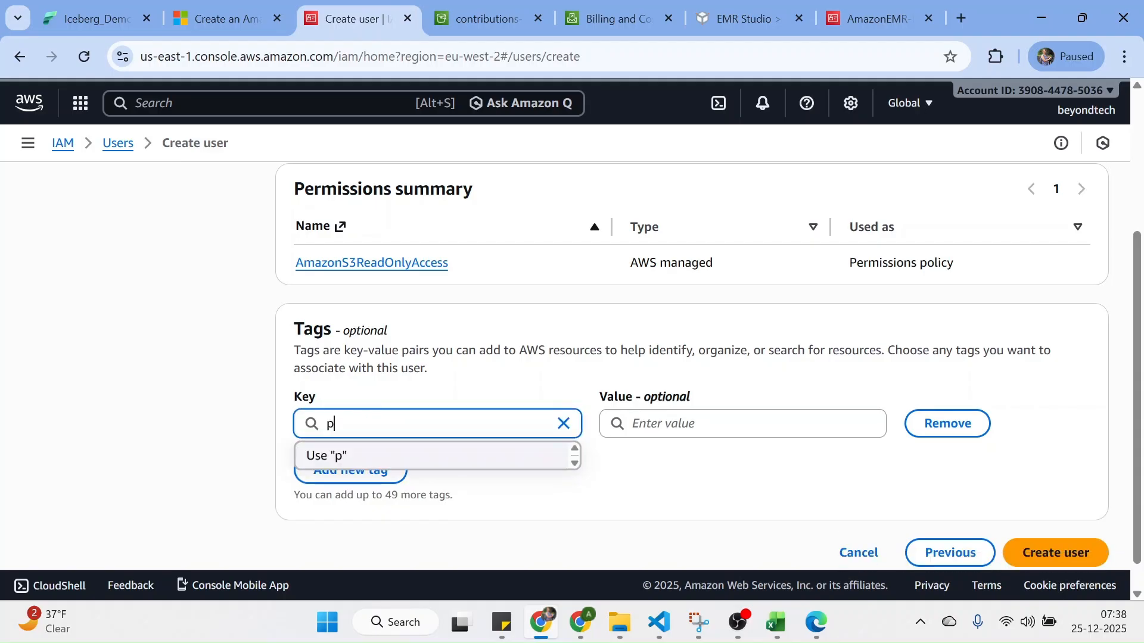
pyautogui.press('BackSpace')
pyautogui.press('BackSpace')
pyautogui.write('urpose')
pyautogui.press('Tab')
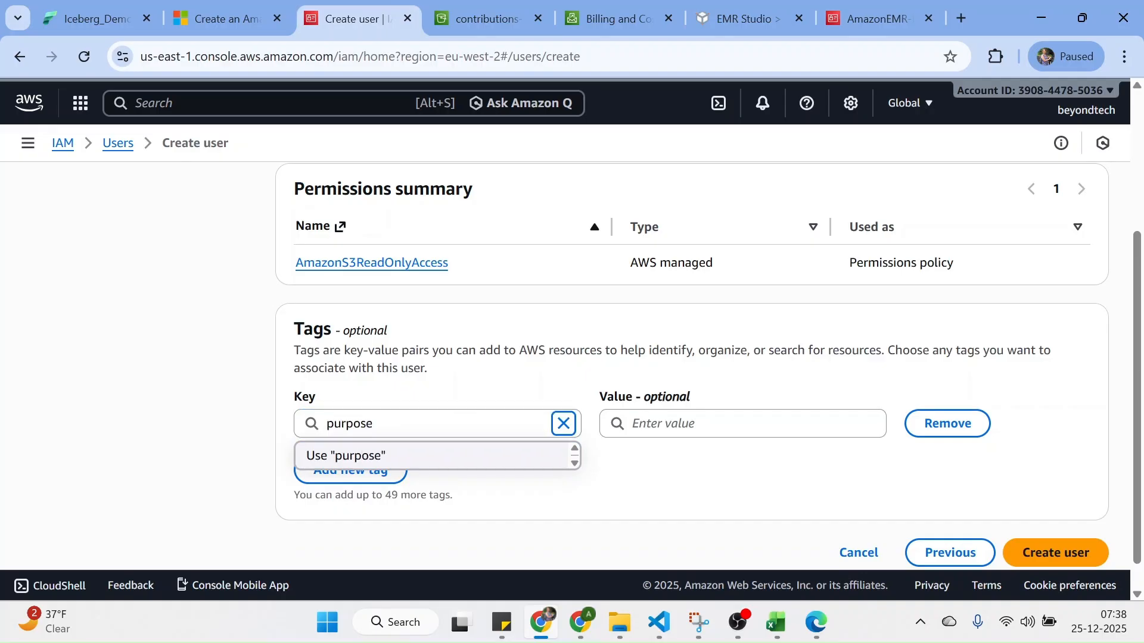
# Set the value of the purpose tag to fabric_shortcuts.
pyautogui.press('Tab')
pyautogui.write('shar')
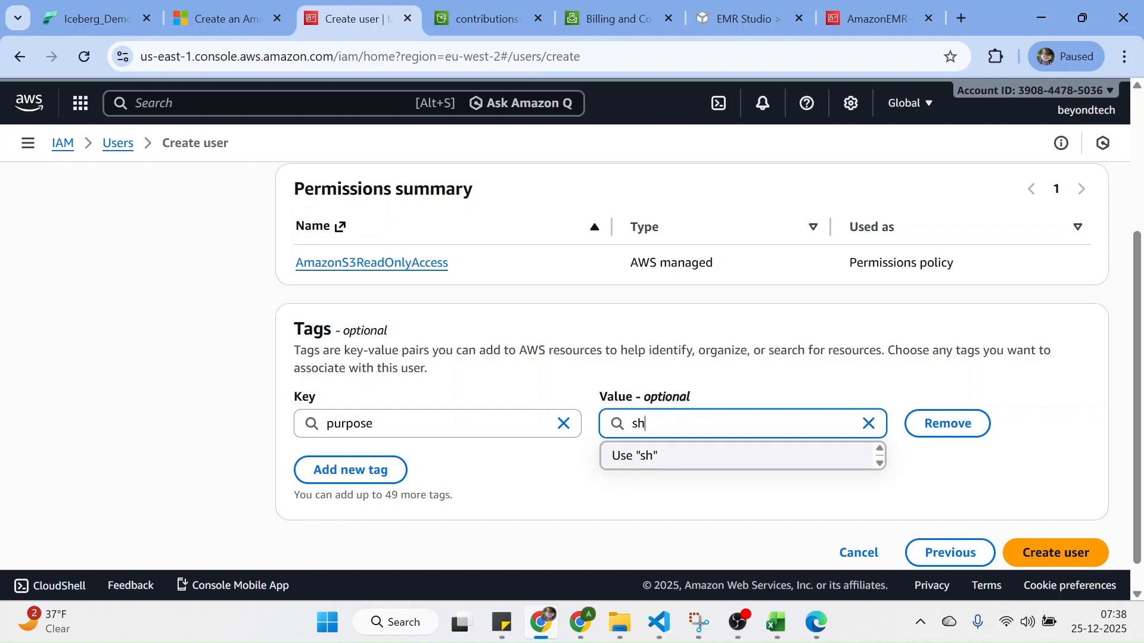
pyautogui.press('BackSpace')
pyautogui.press('BackSpace')
pyautogui.press('BackSpace')
pyautogui.press('BackSpace')
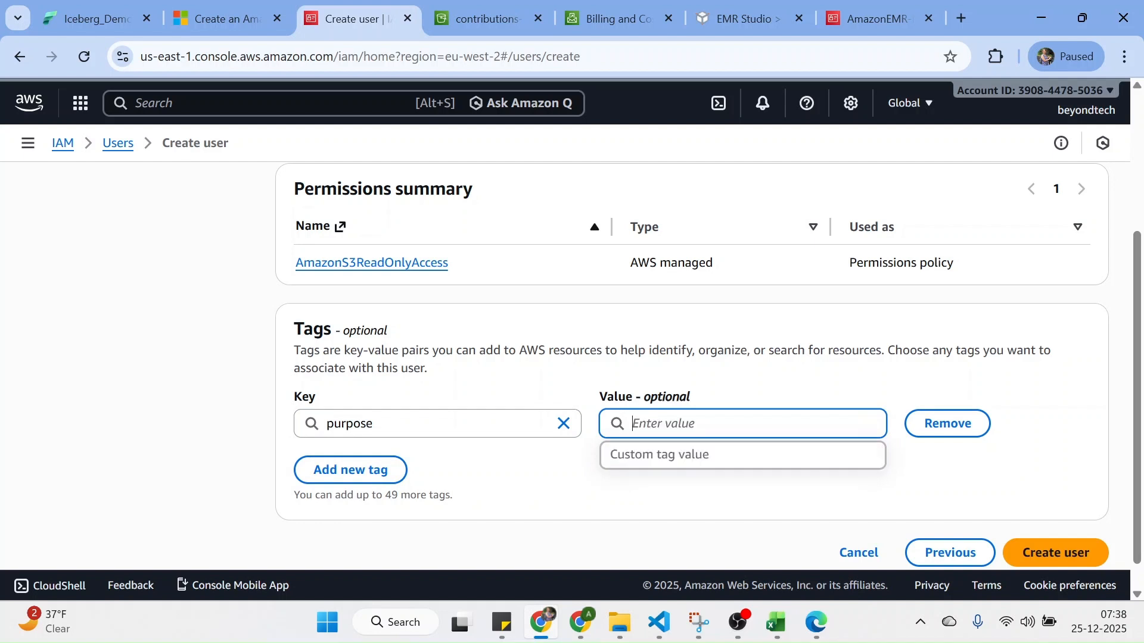
pyautogui.write('fabric_shortcut')
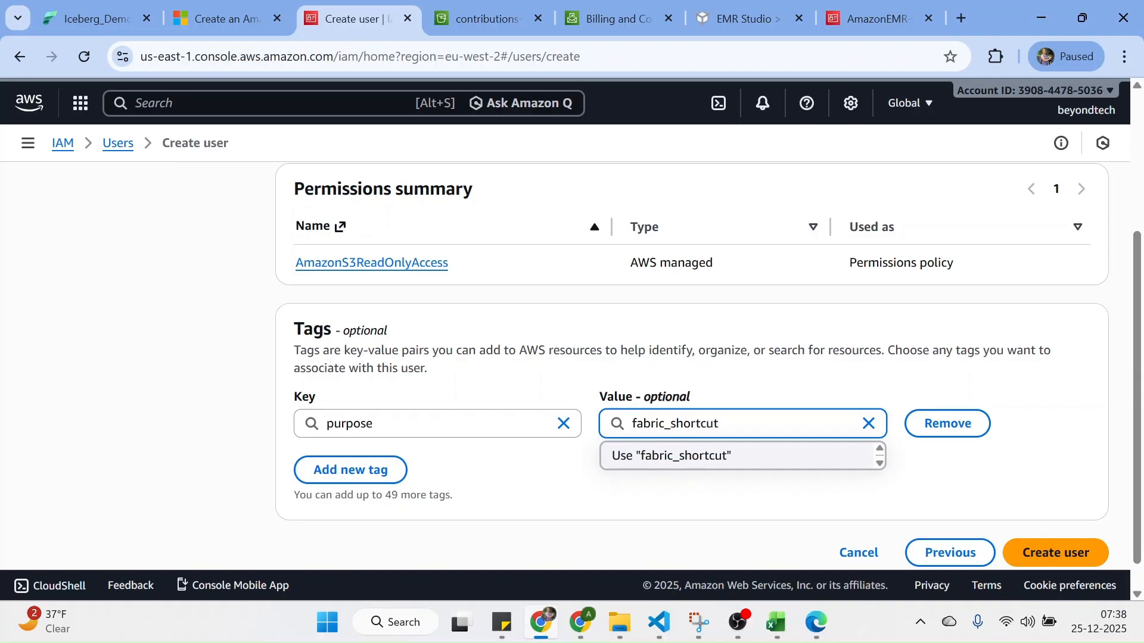
pyautogui.write('s')
pyautogui.click(999, 389)
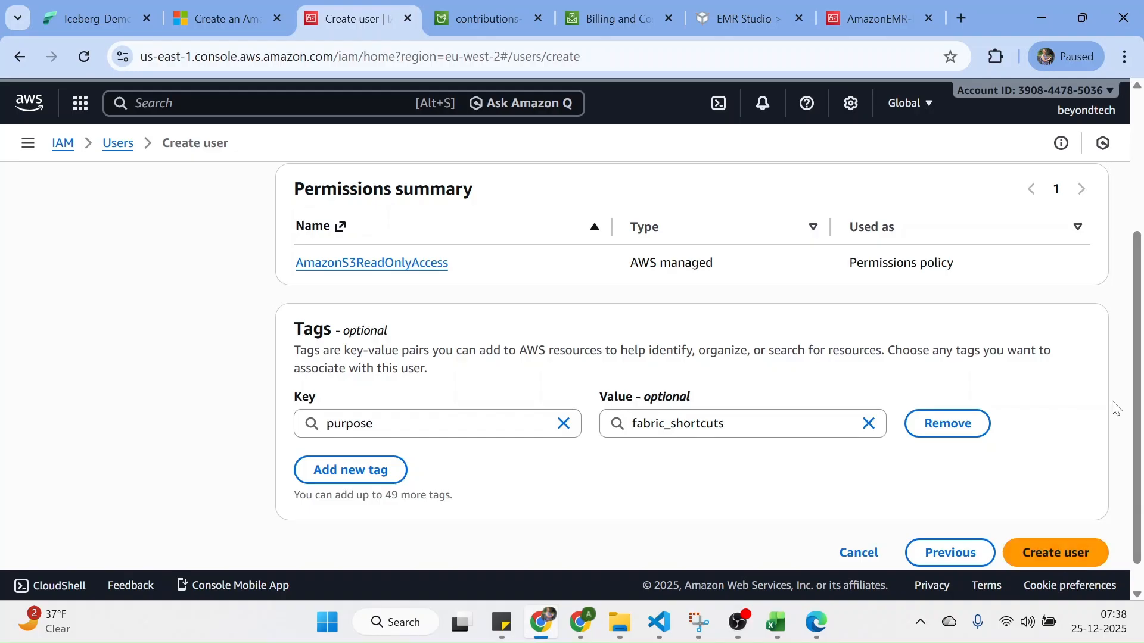
# Review the user's settings, create the user, and dismiss the confirmation message.
pyautogui.scroll(-1, 983, 465)
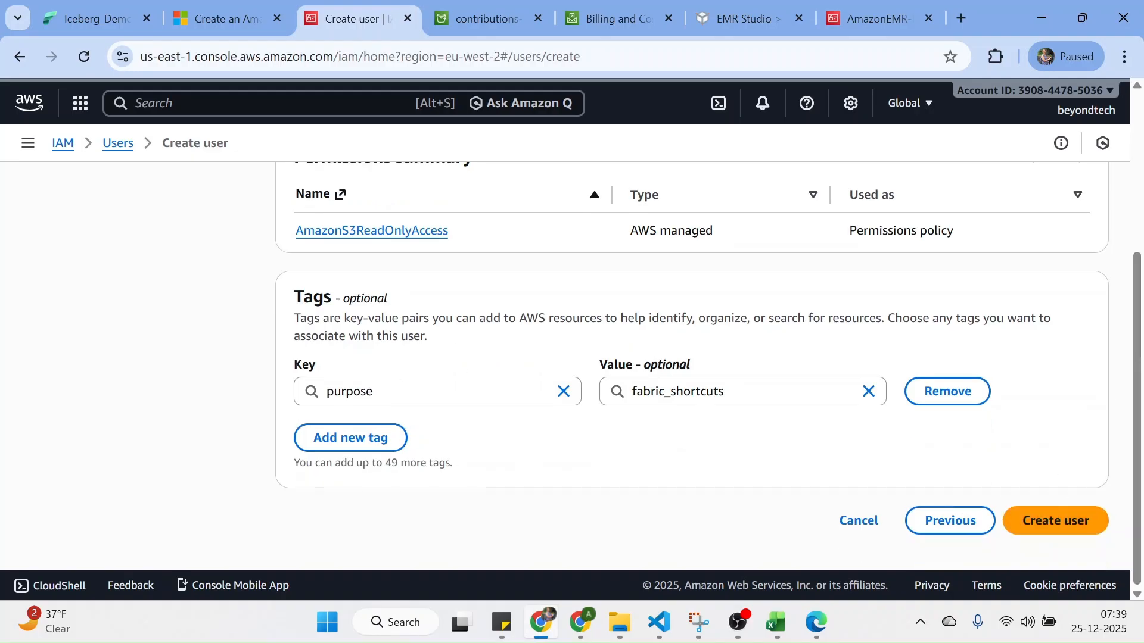
pyautogui.scroll(5, 1139, 250)
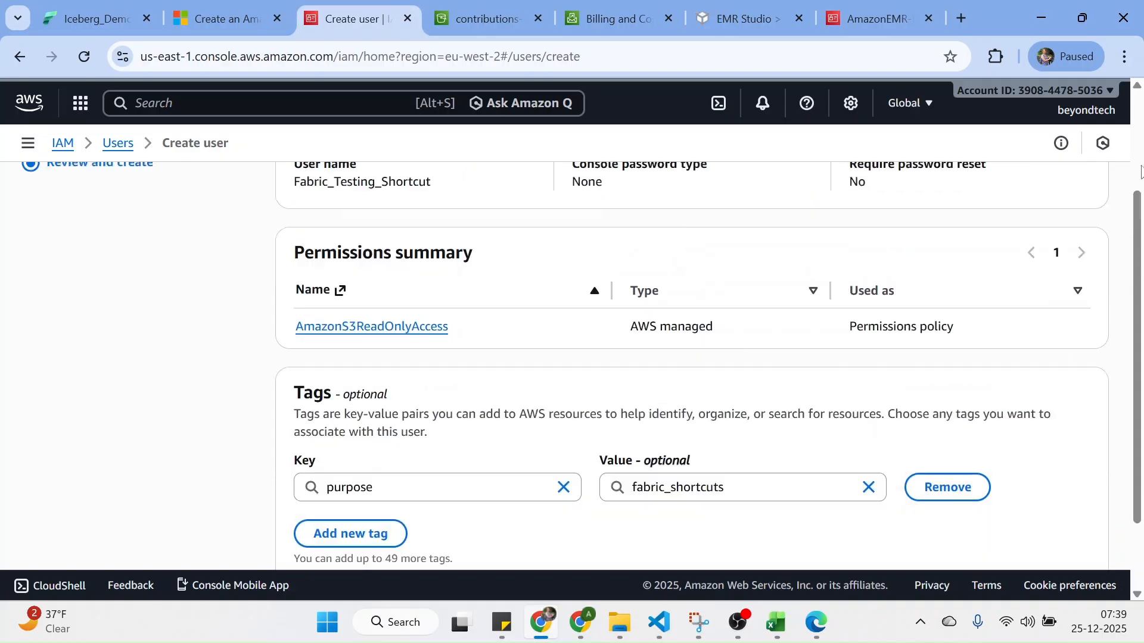
pyautogui.scroll(-5, 1139, 169)
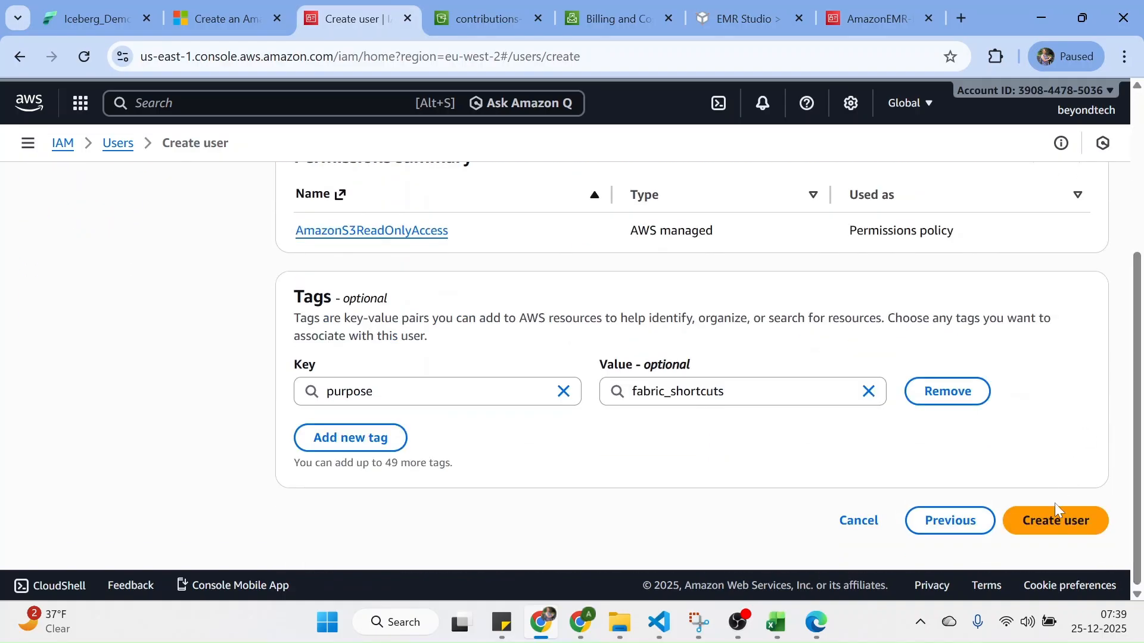
pyautogui.click(1043, 528)
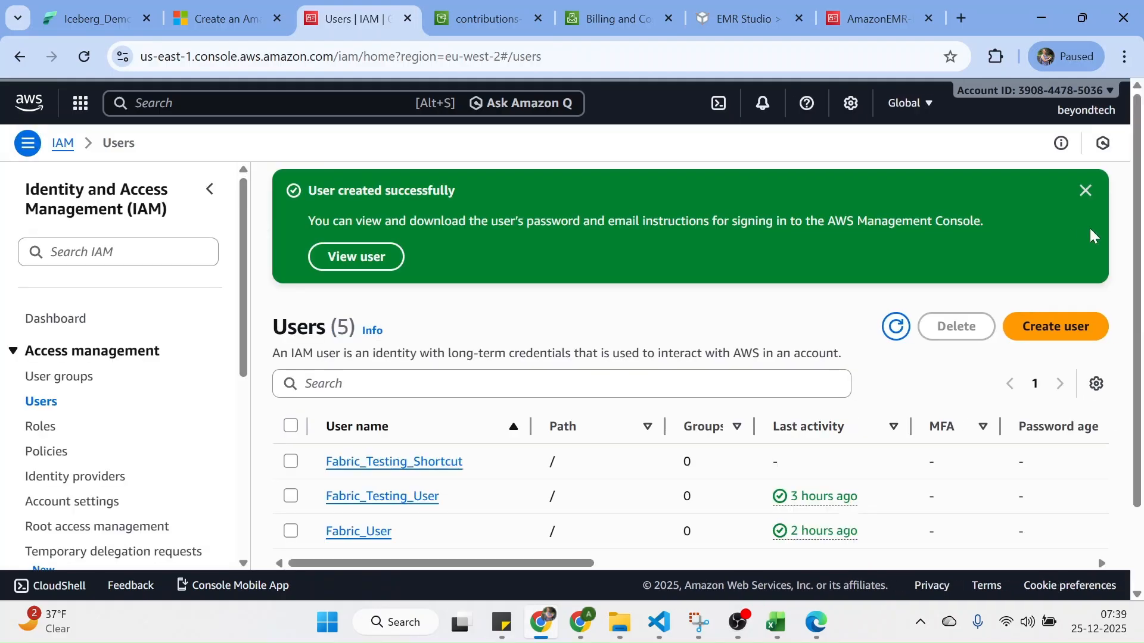
pyautogui.click(1086, 190)
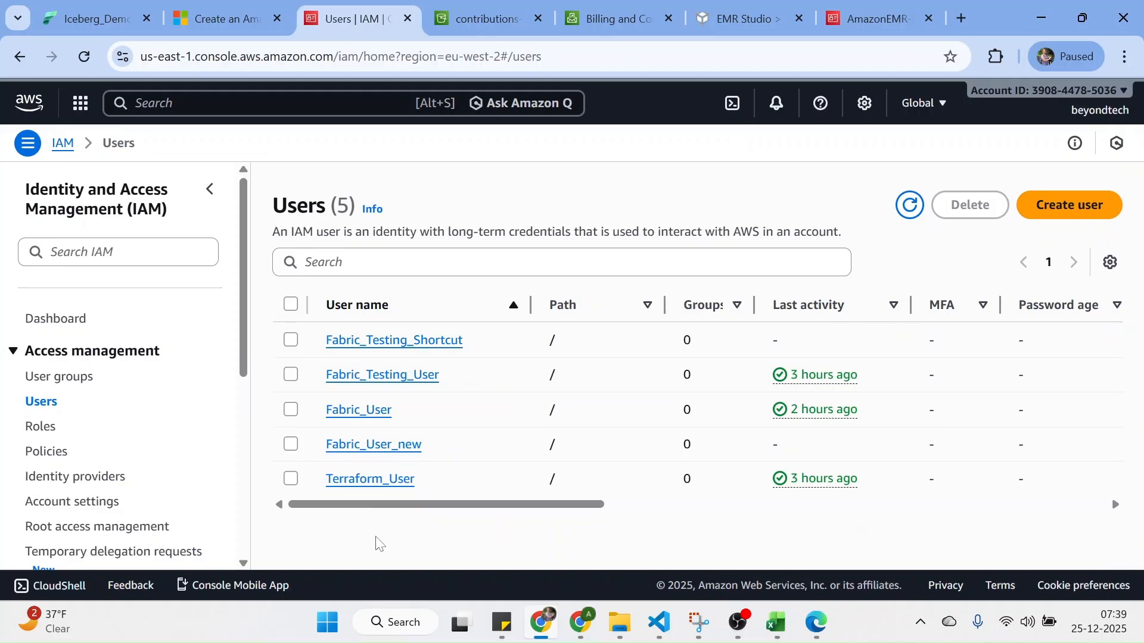
# Create an access key for Fabric_Testing_Shortcut with the use case Application running outside AWS, leaving the description tag empty.
pyautogui.click(394, 339)
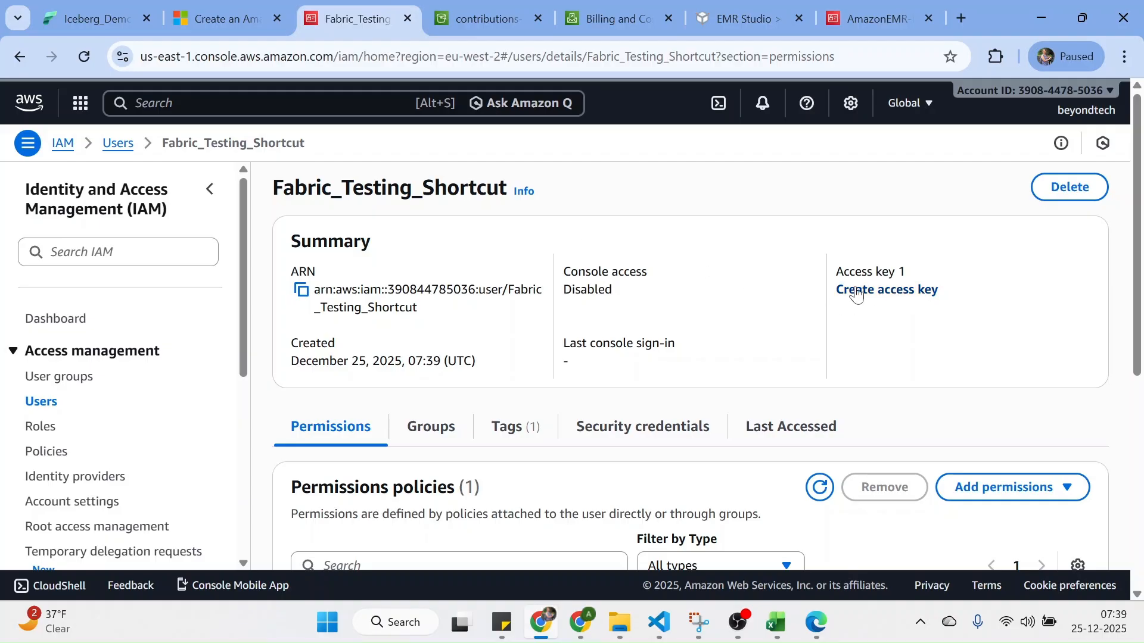
pyautogui.click(895, 291)
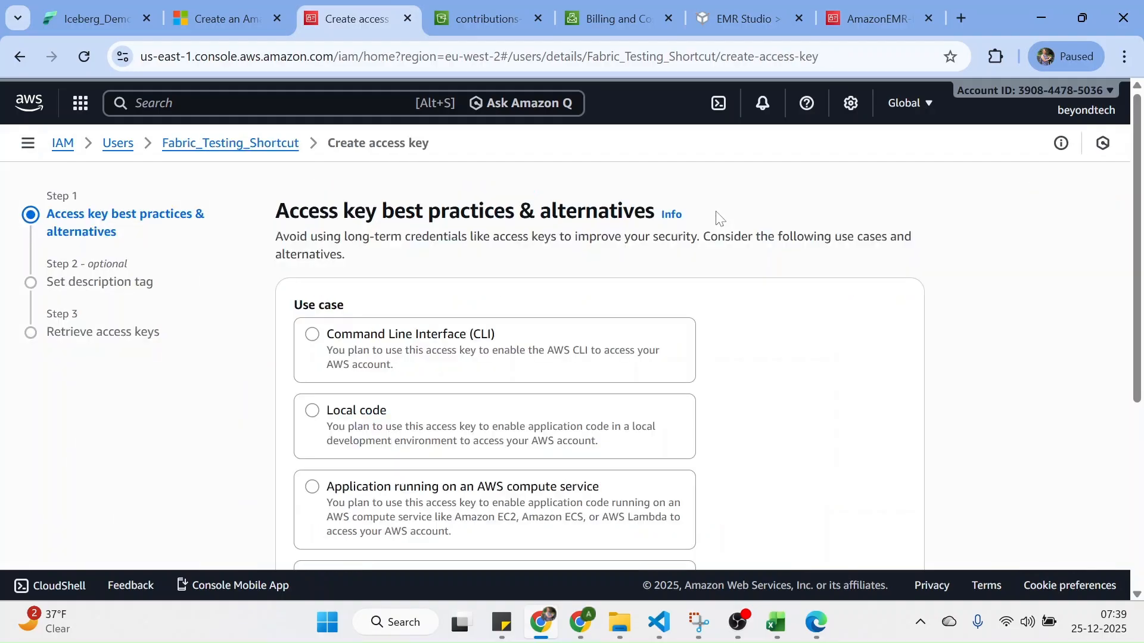
pyautogui.scroll(-2, 1135, 267)
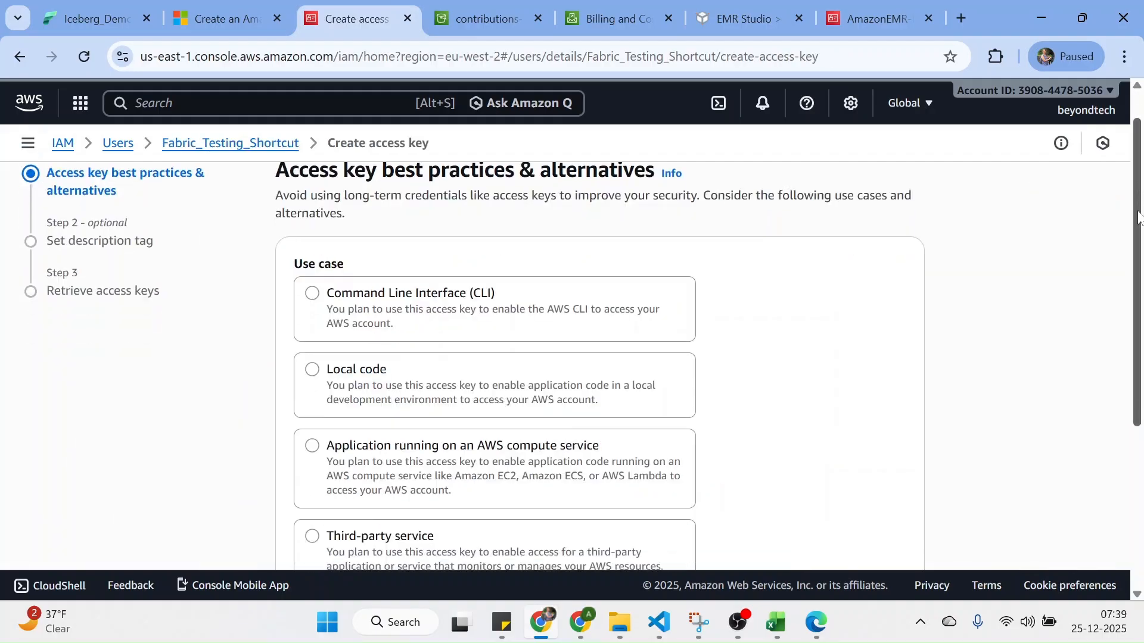
pyautogui.moveTo(1135, 266); pyautogui.dragTo(1125, 371)
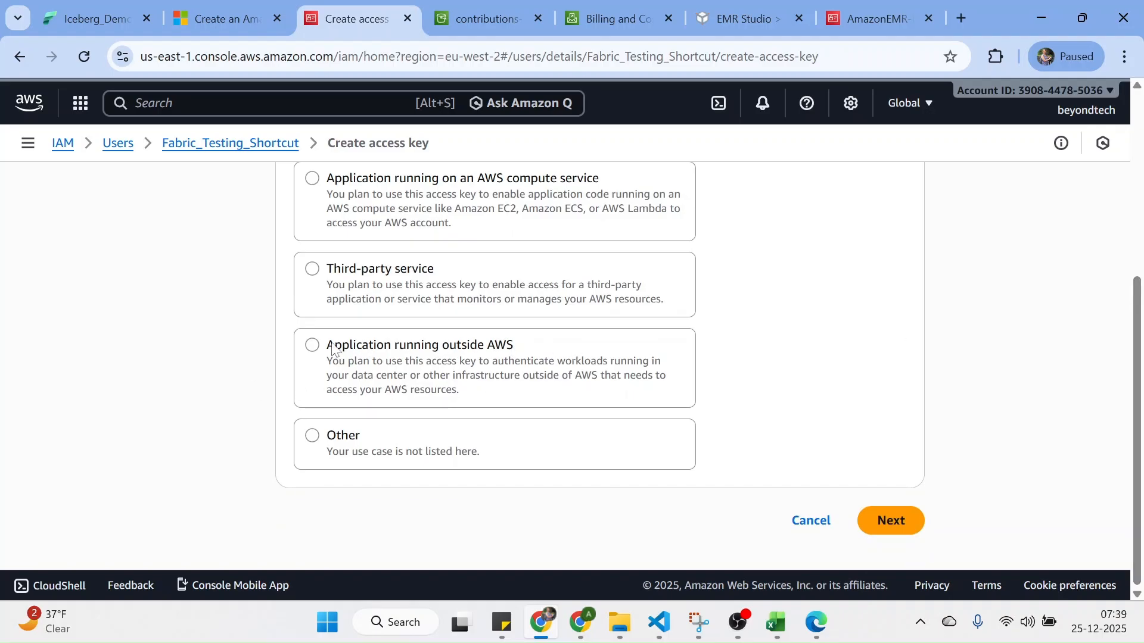
pyautogui.click(311, 346)
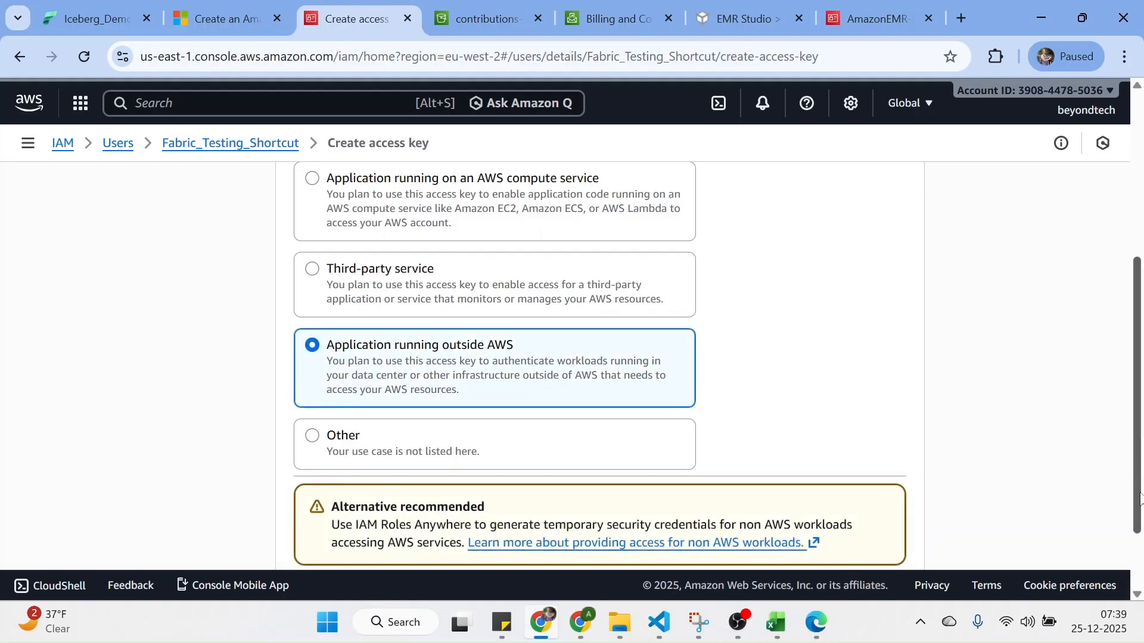
pyautogui.scroll(-2, 1134, 530)
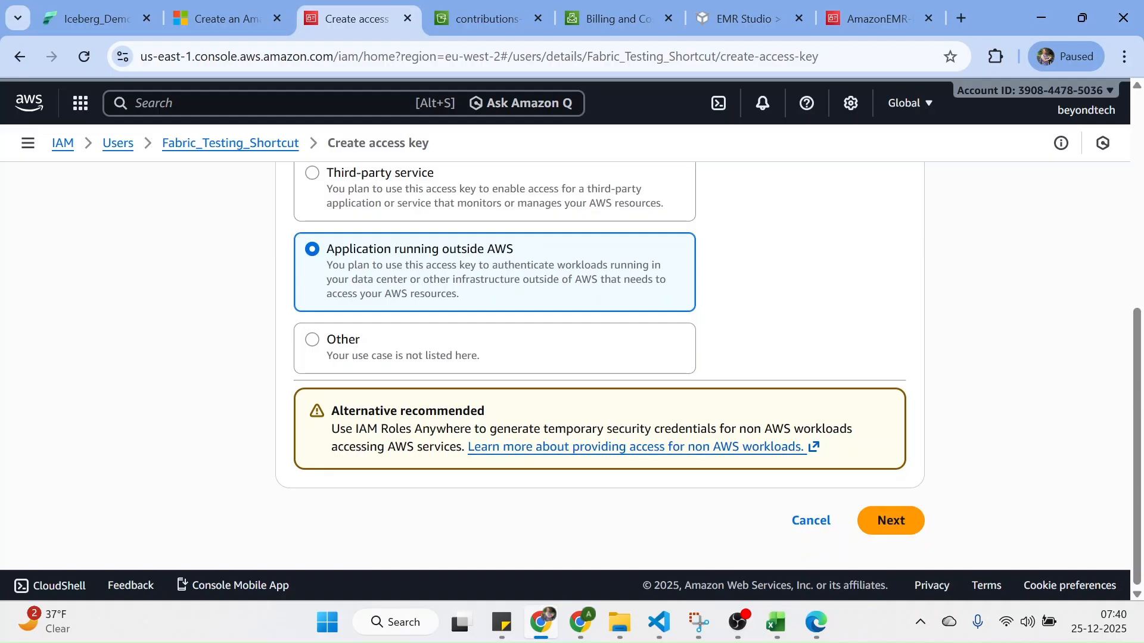
pyautogui.click(899, 526)
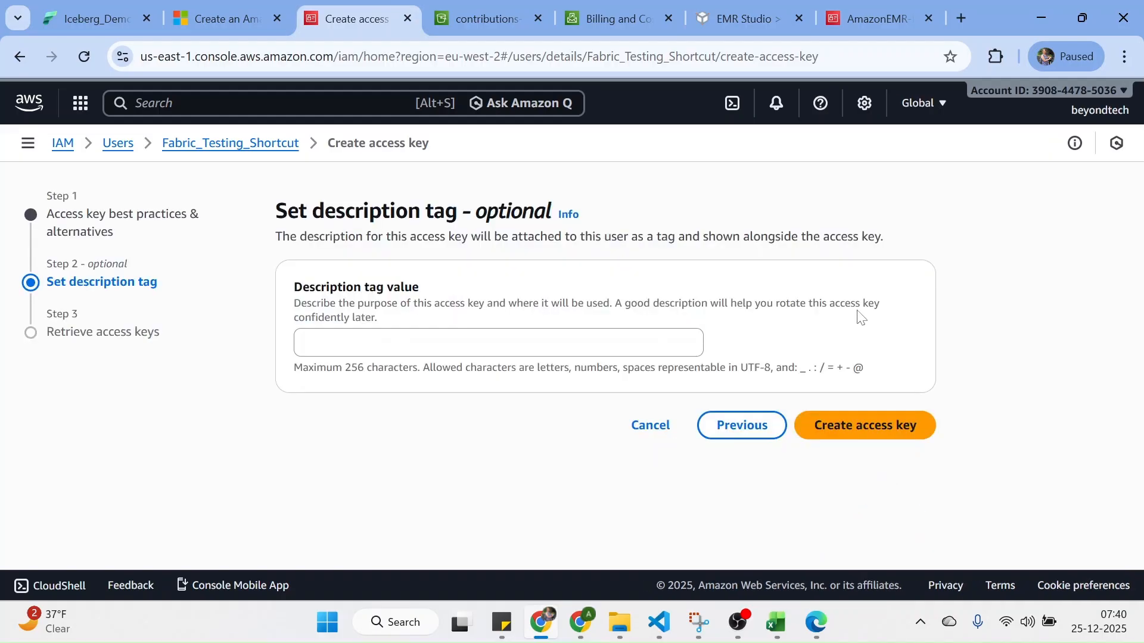
pyautogui.click(882, 436)
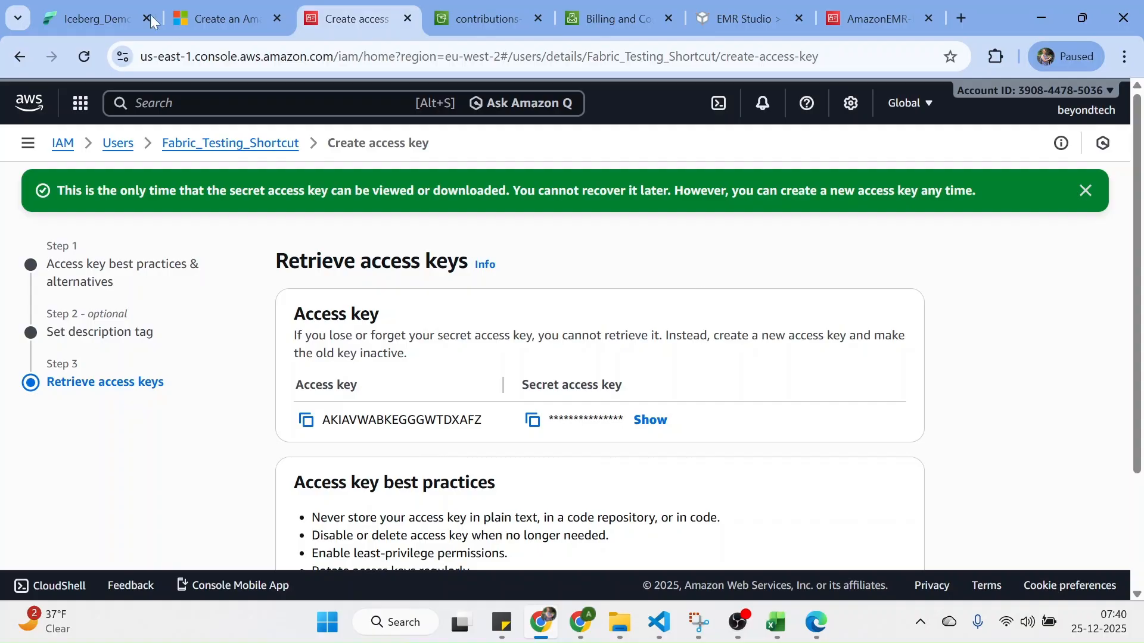
# Switch to the Iceberg_Demo lakehouse in Microsoft Fabric and create a subfolder named S3 Shortcuts under Files.
pyautogui.click(101, 15)
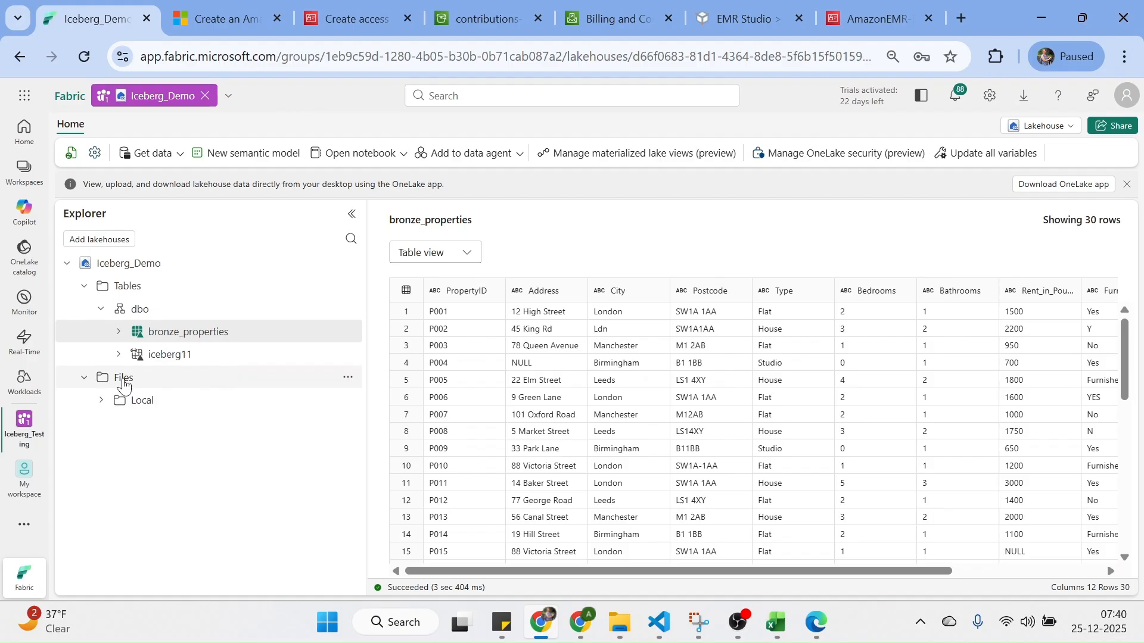
pyautogui.click(349, 380)
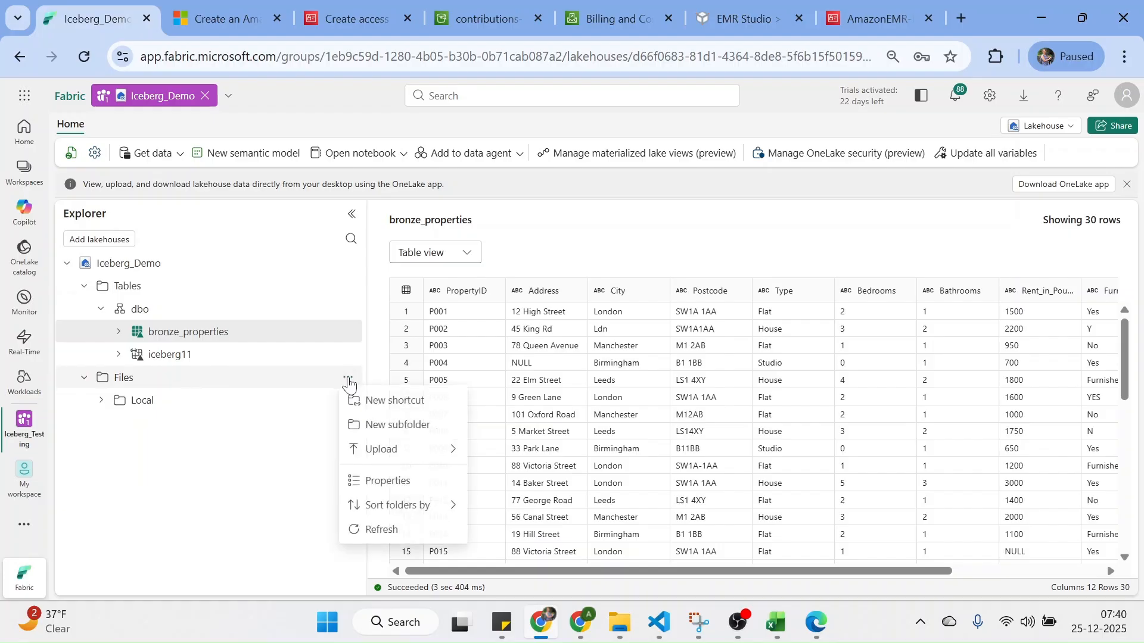
pyautogui.click(397, 425)
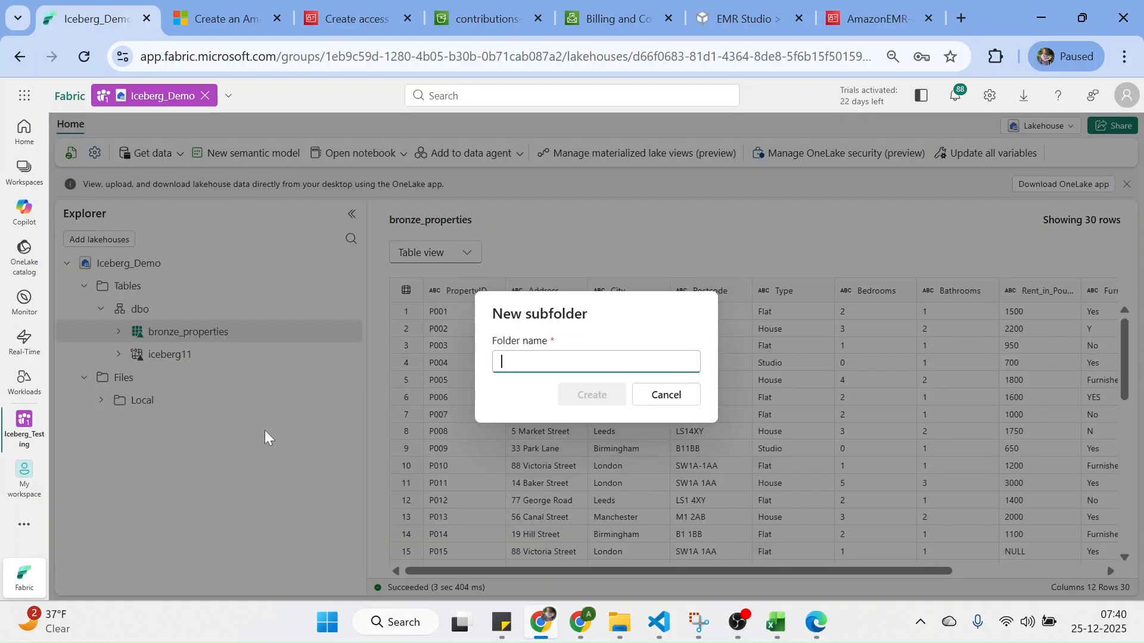
pyautogui.write('AWS')
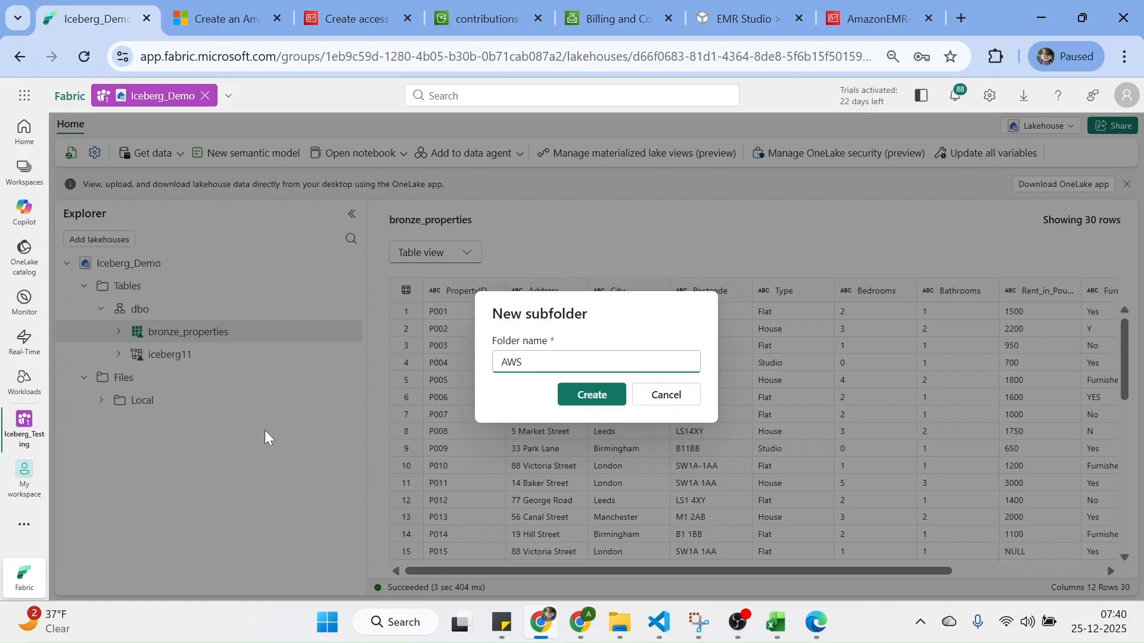
pyautogui.press('BackSpace')
pyautogui.press('BackSpace')
pyautogui.write('S')
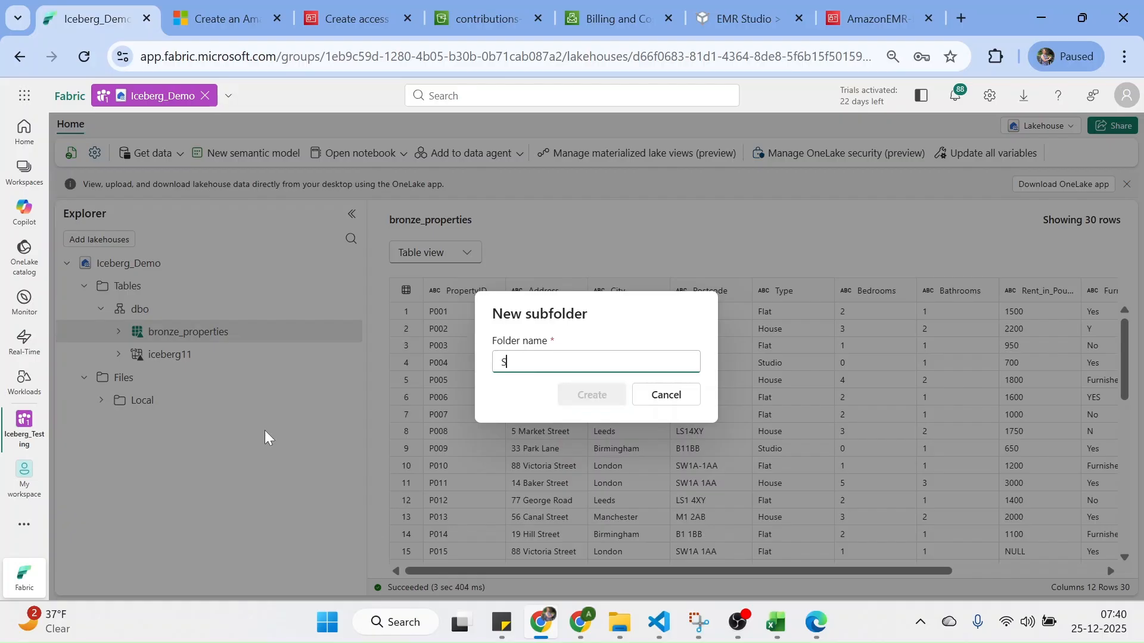
pyautogui.press('BackSpace')
pyautogui.write('S3')
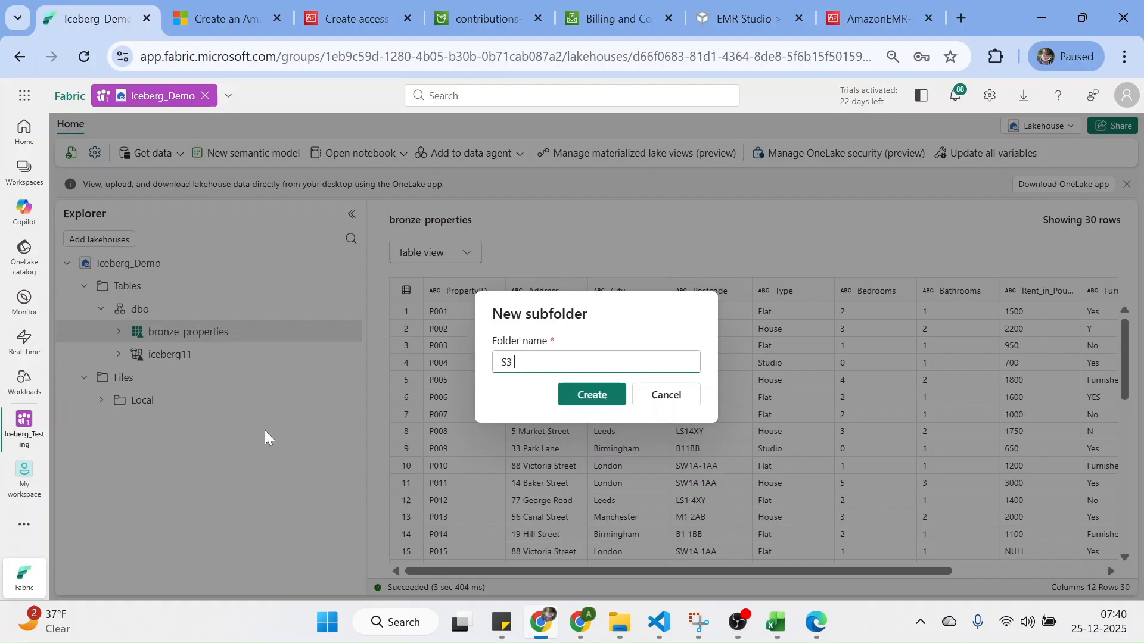
pyautogui.write(' Shortcuts')
pyautogui.click(587, 394)
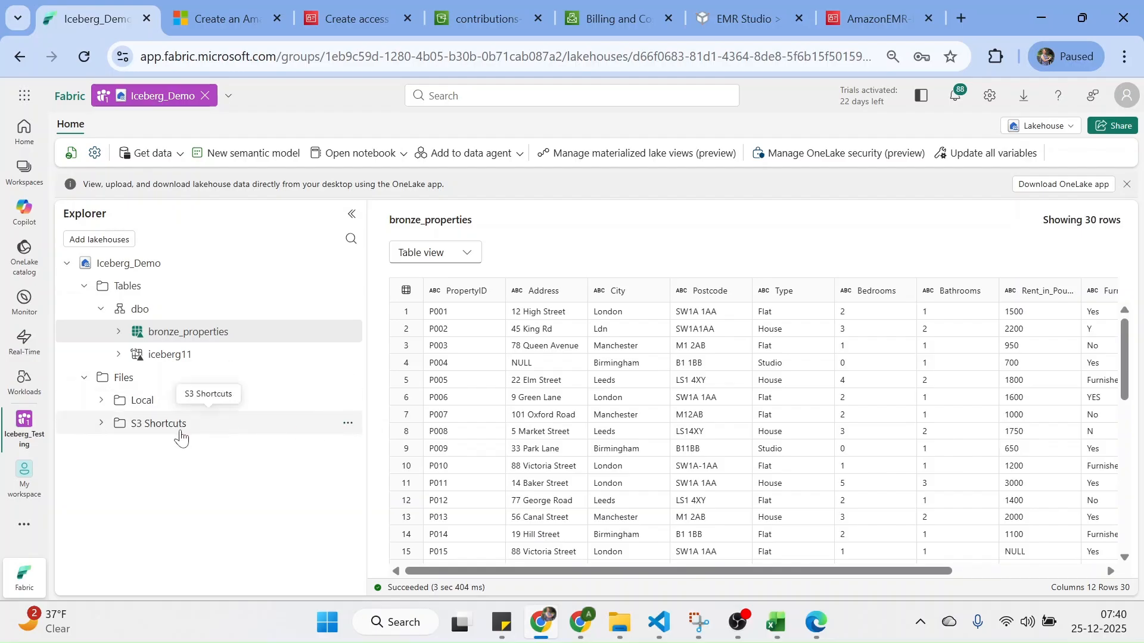
# Start a new shortcut in the S3 Shortcuts folder with Amazon S3 as the external source.
pyautogui.click(348, 424)
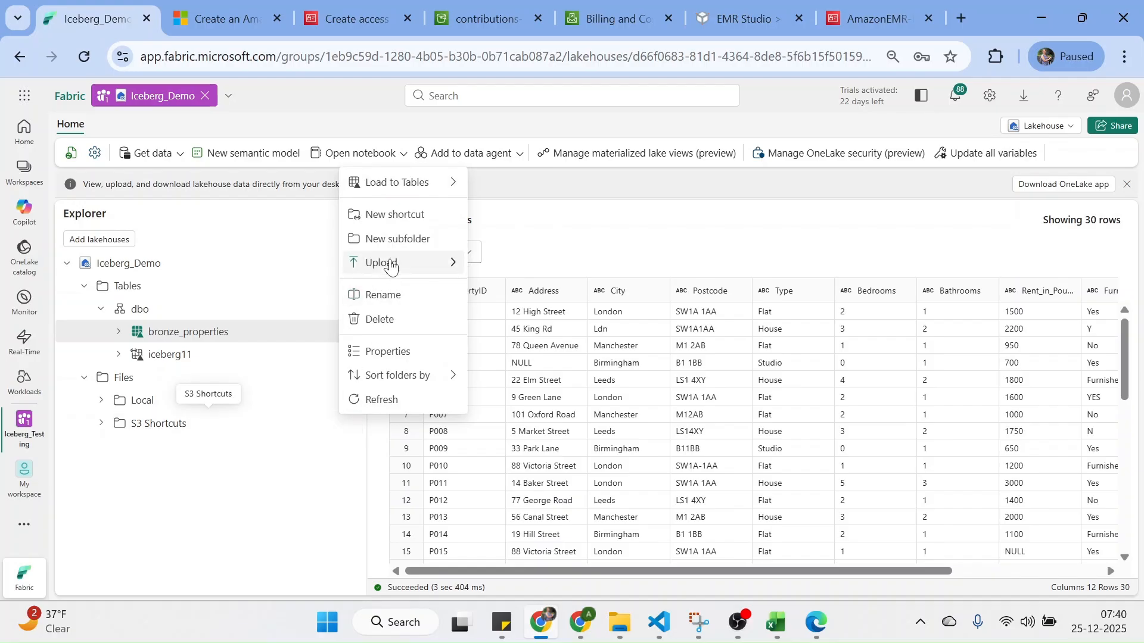
pyautogui.click(387, 215)
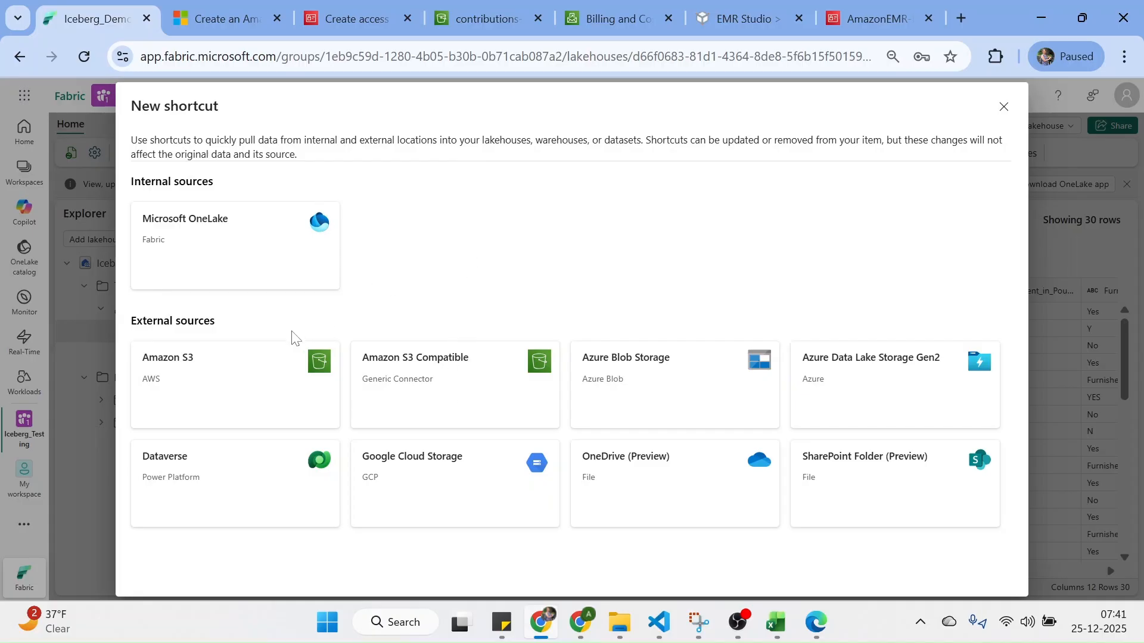
pyautogui.click(206, 402)
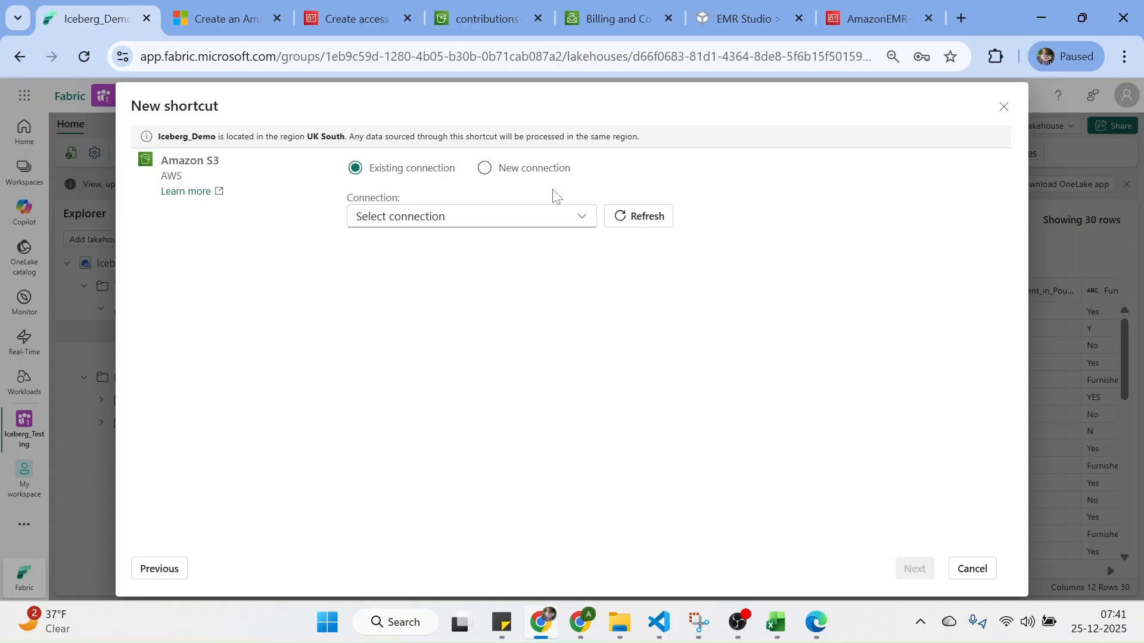
# Choose to create a new connection for the shortcut and name it aws_s3_shortcut_conn.
pyautogui.click(490, 172)
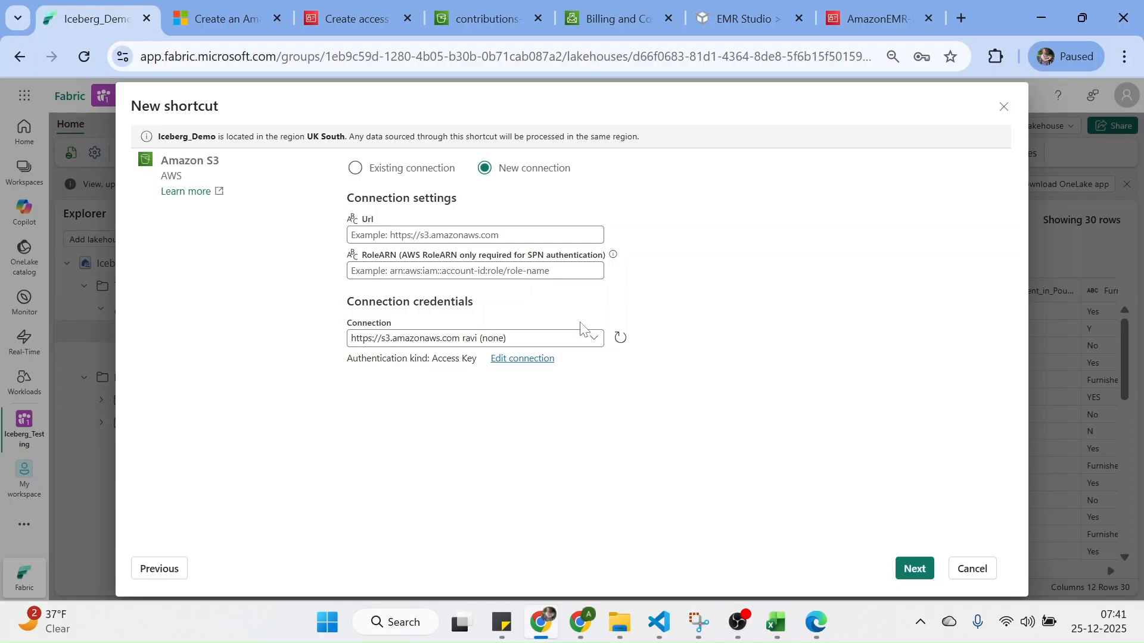
pyautogui.click(589, 338)
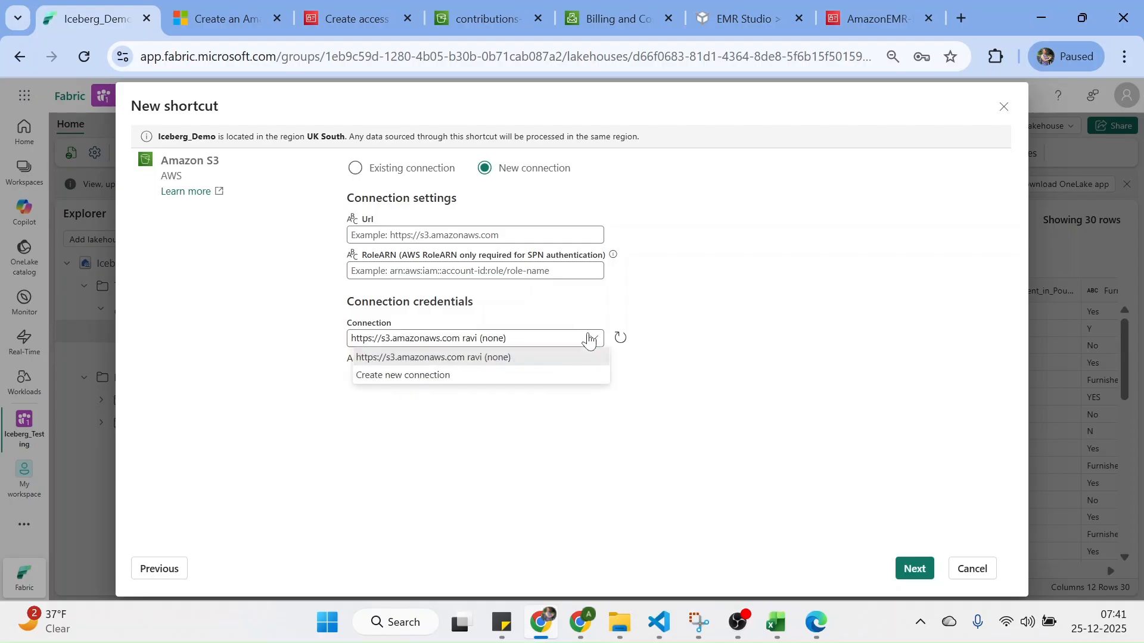
pyautogui.click(424, 376)
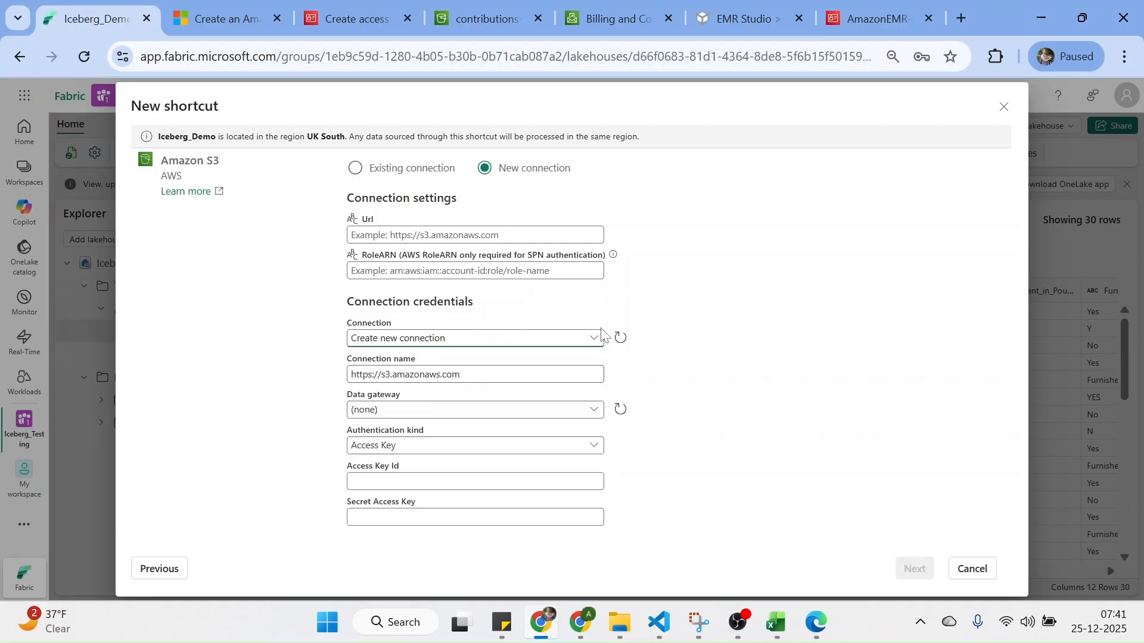
pyautogui.moveTo(497, 375); pyautogui.dragTo(349, 375)
pyautogui.write('aws_s3_shortcut_conn')
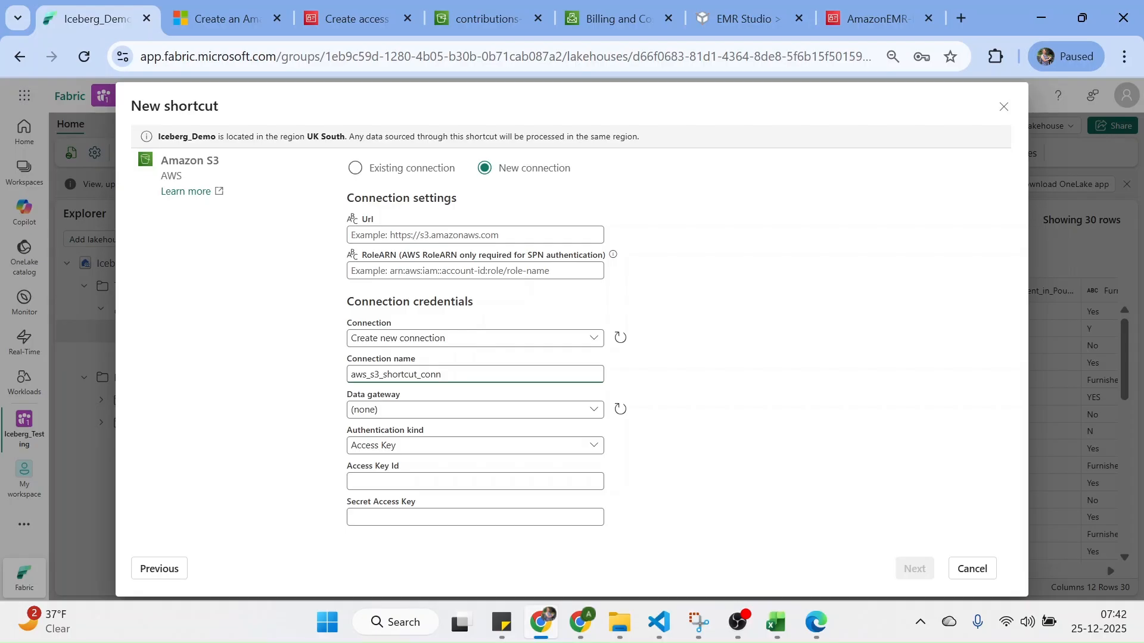
pyautogui.click(781, 378)
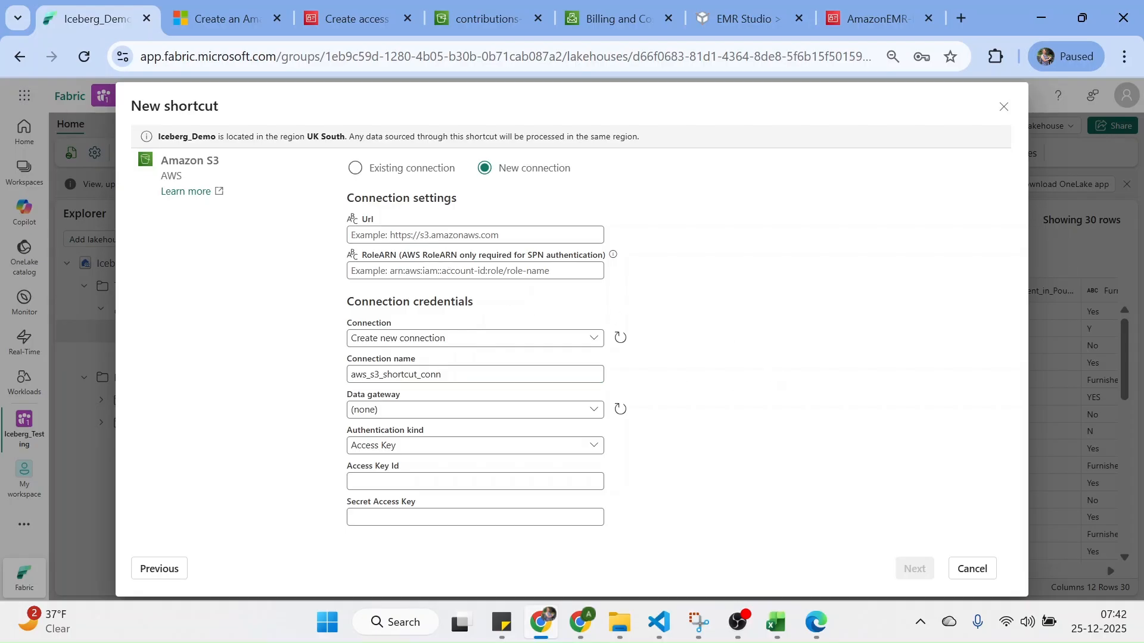
# Switch to the Amazon S3 console, open the contributions-iceberg bucket, and check its bronze folder and properties.
pyautogui.click(441, 234)
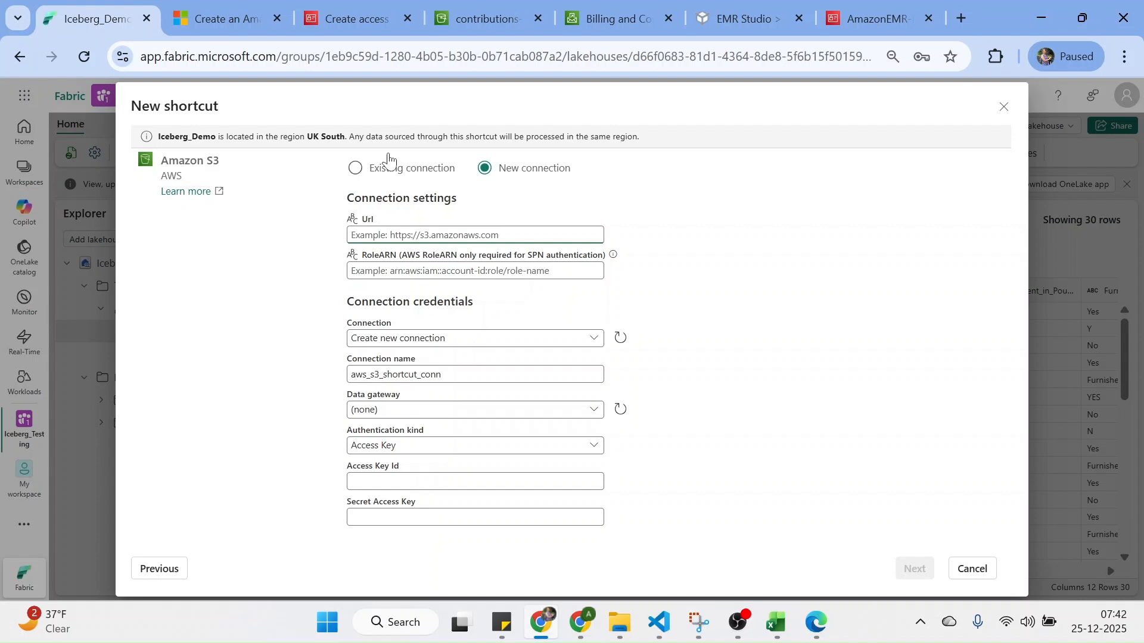
pyautogui.click(491, 13)
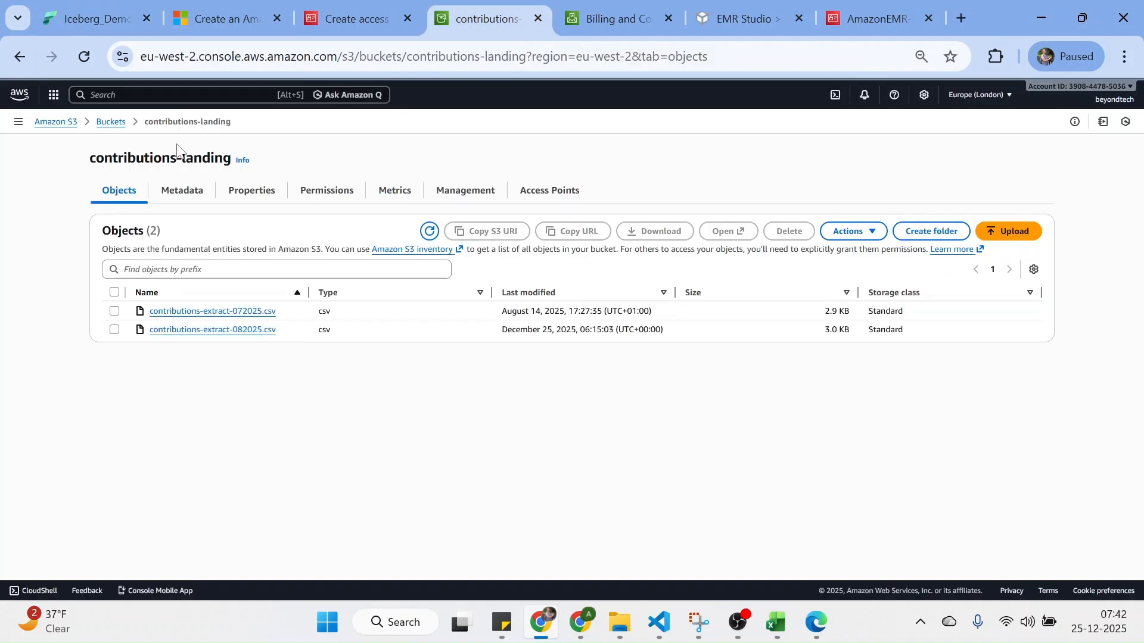
pyautogui.click(111, 122)
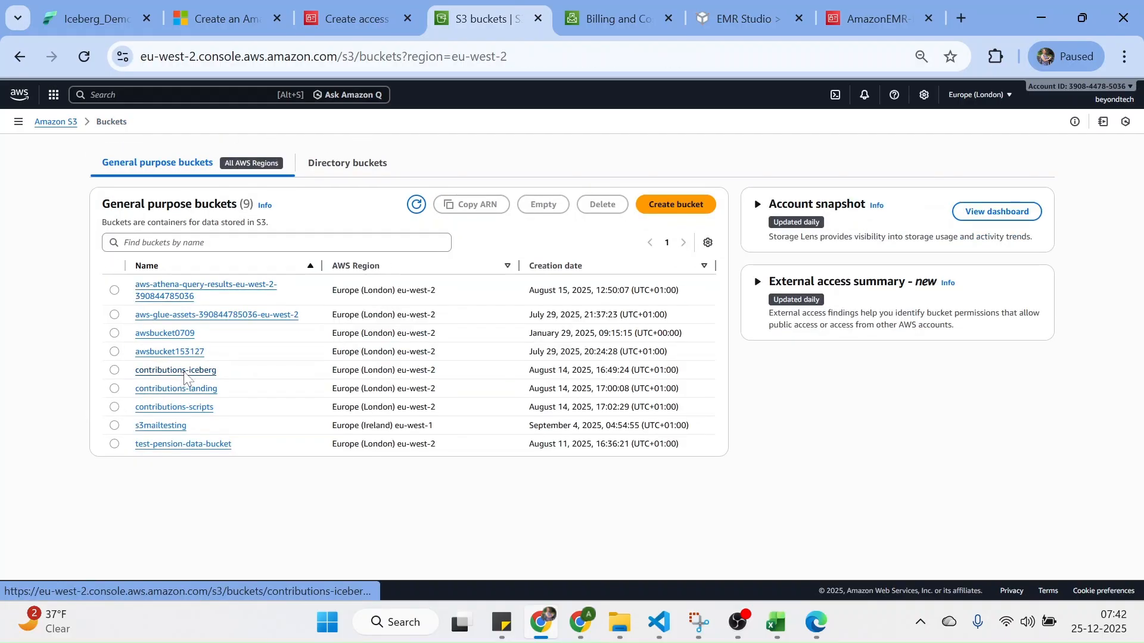
pyautogui.click(185, 372)
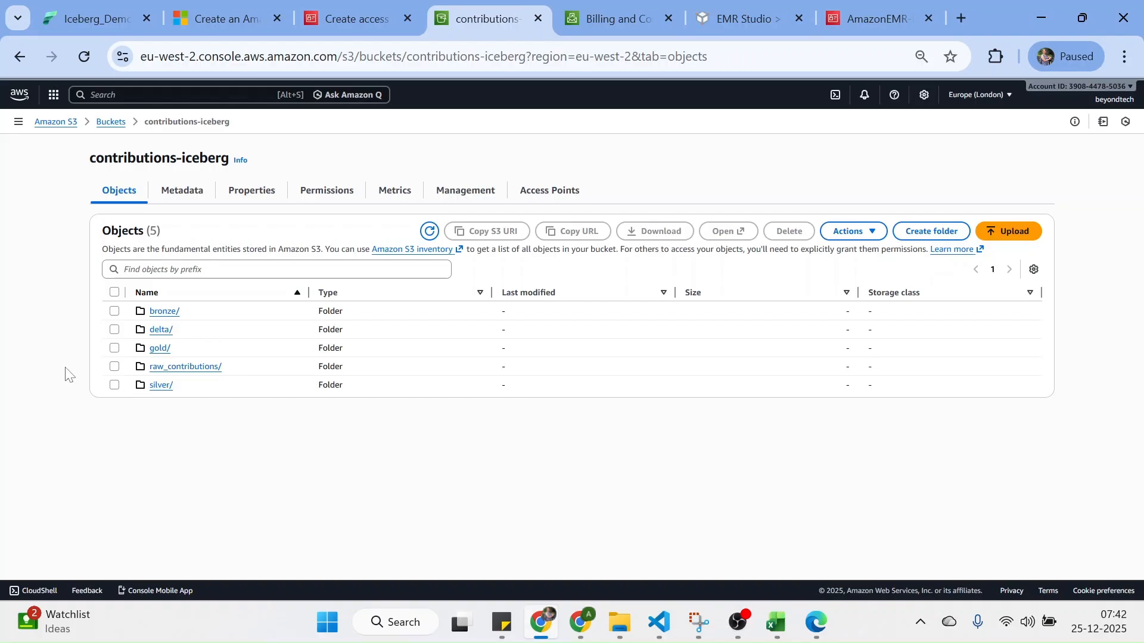
pyautogui.click(162, 311)
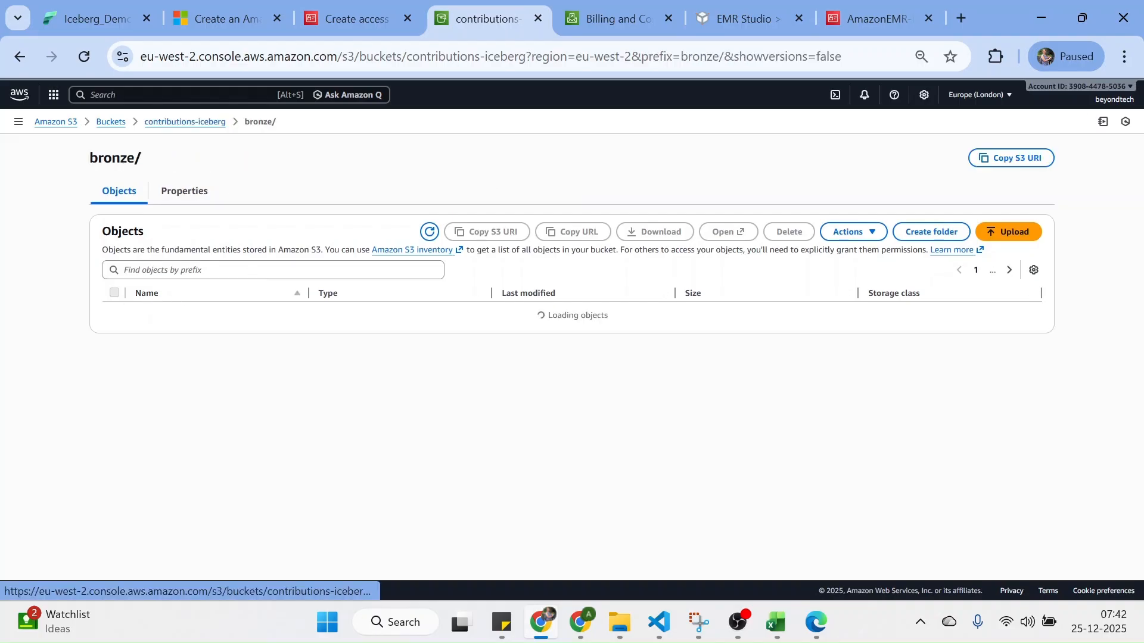
pyautogui.click(209, 123)
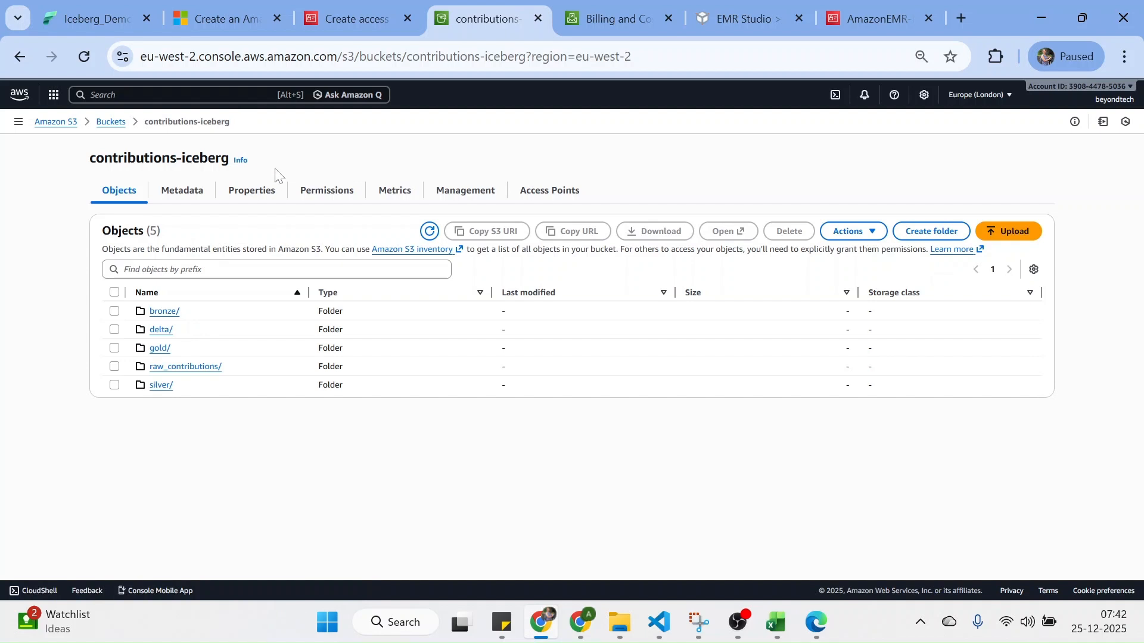
pyautogui.click(255, 191)
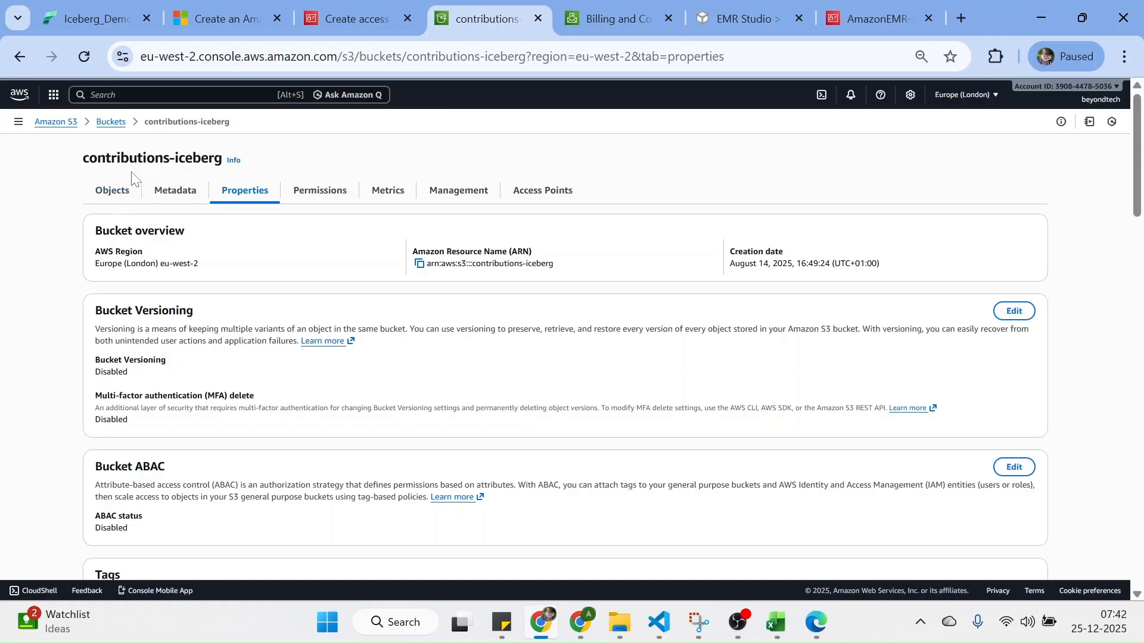
pyautogui.click(115, 191)
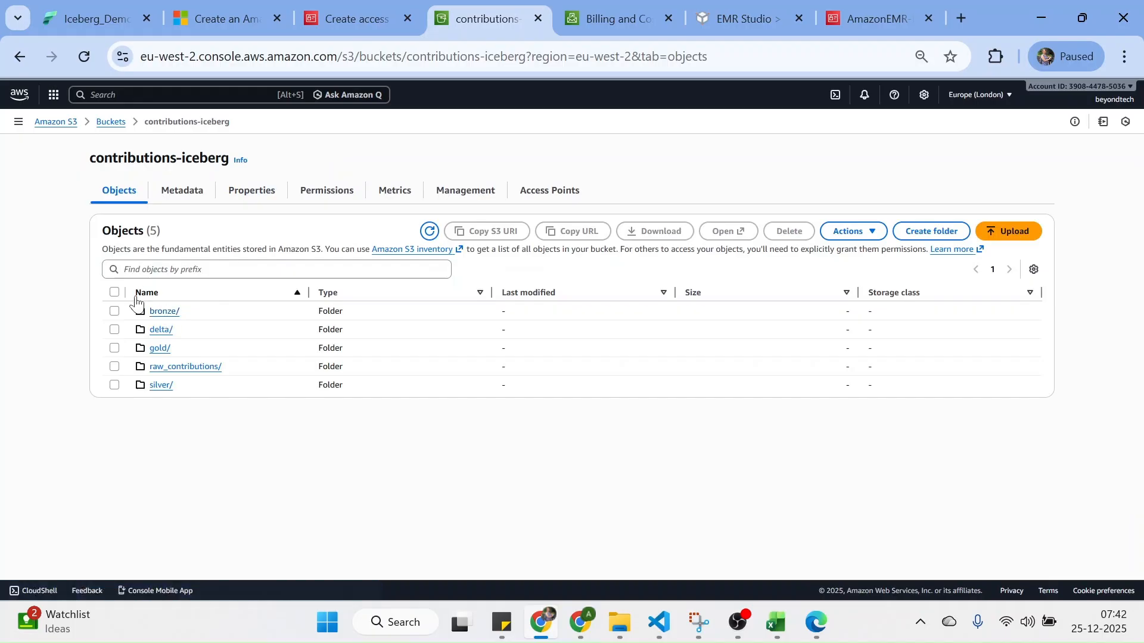
# Copy the object URL of the bronze folder and enter it as the Url in Fabric's new shortcut connection settings.
pyautogui.click(114, 311)
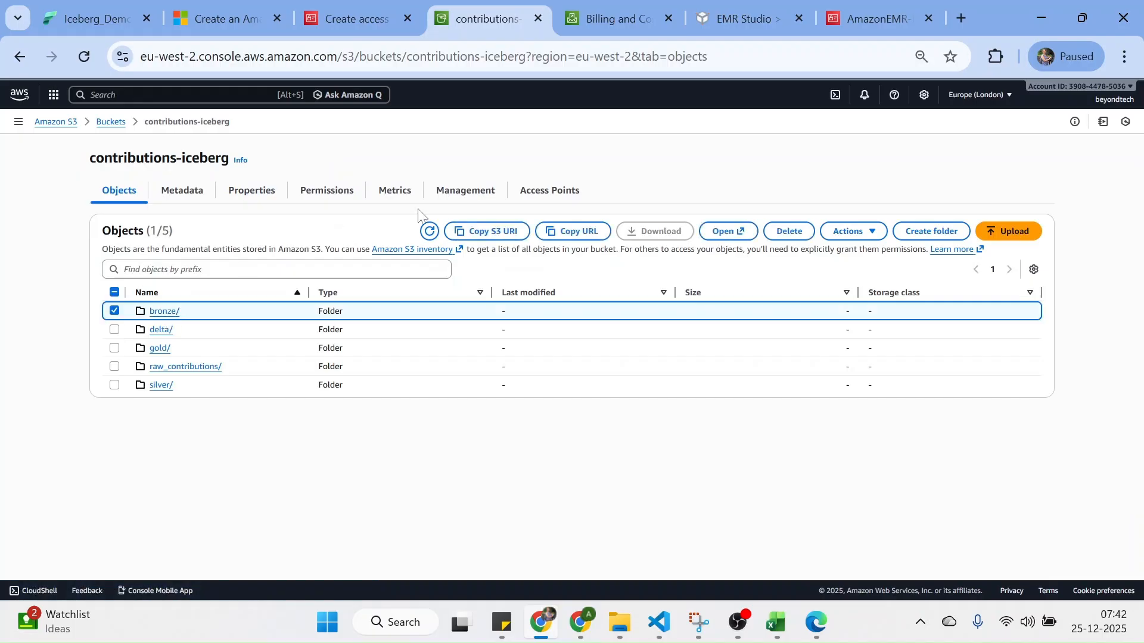
pyautogui.click(583, 233)
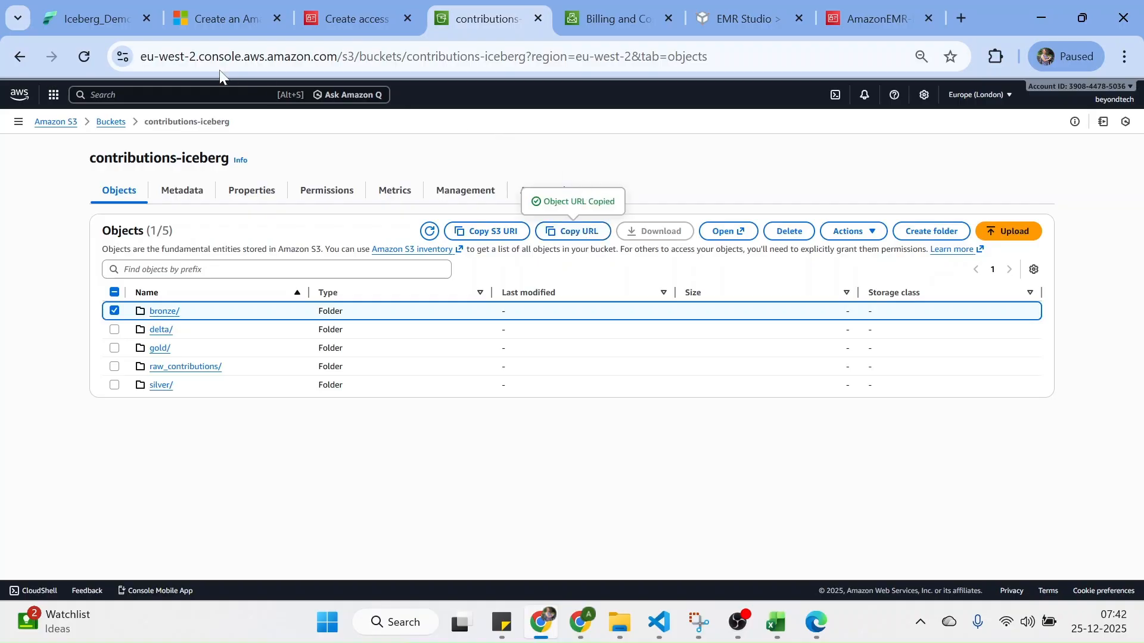
pyautogui.click(107, 11)
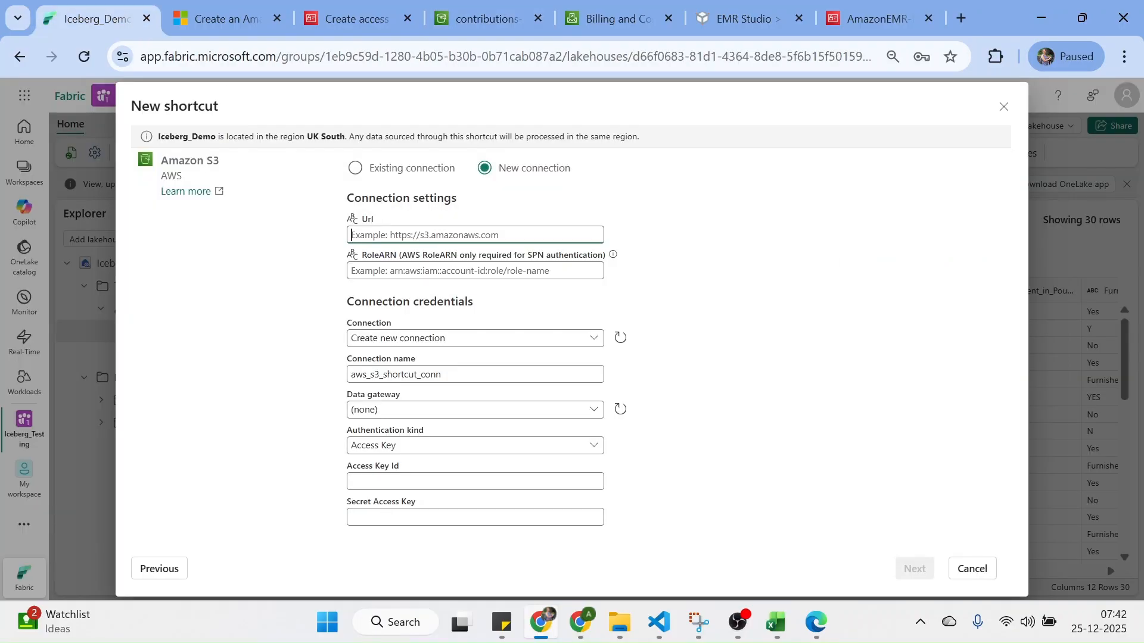
pyautogui.hotkey('ctrl', 'v')
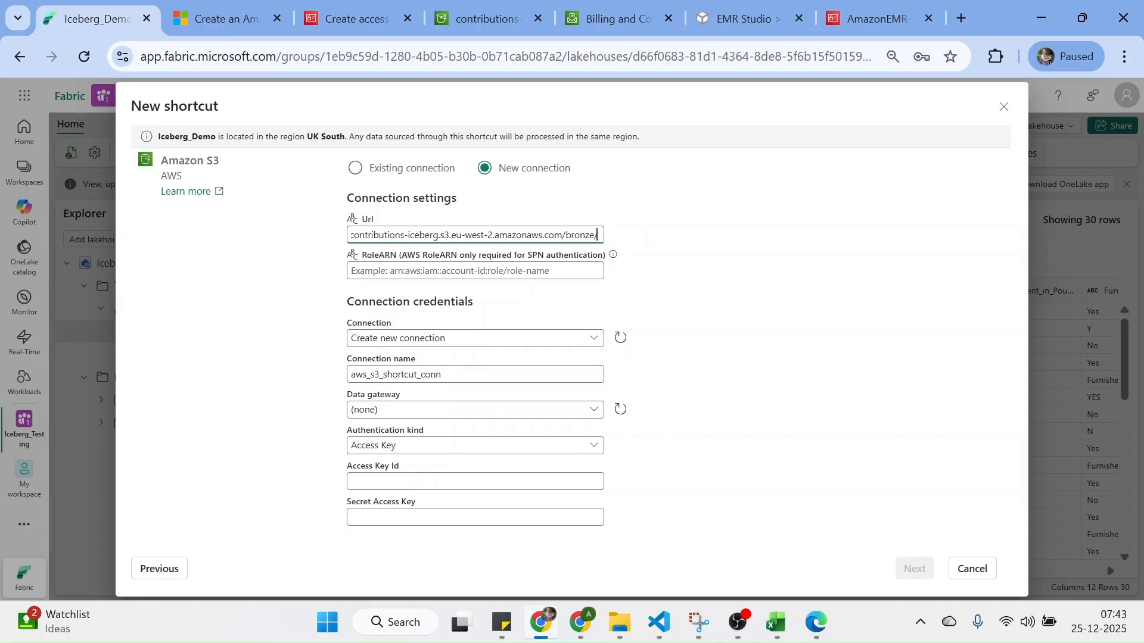
pyautogui.click(648, 232)
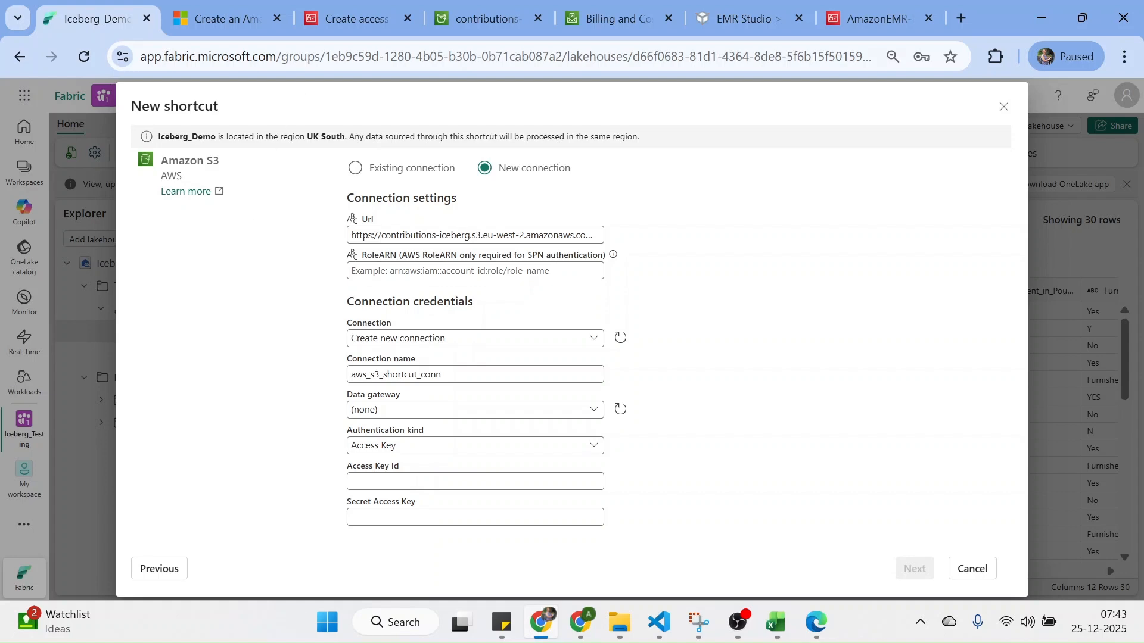
# Duplicate the contributions-iceberg browser tab and open the IAM users list in the copy.
pyautogui.click(355, 18)
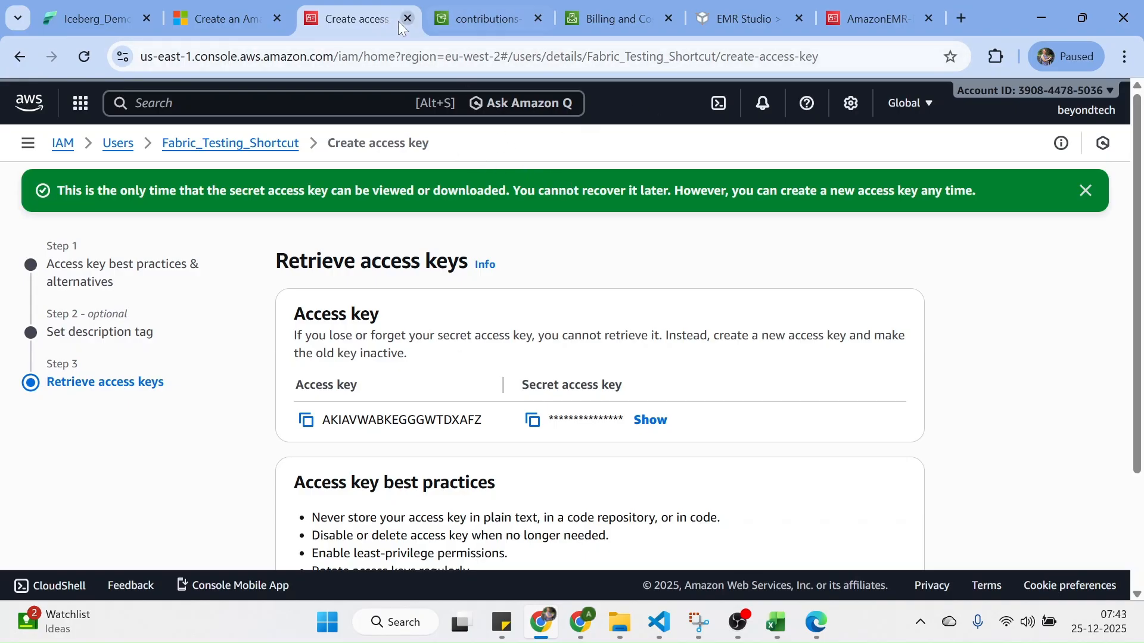
pyautogui.click(455, 19)
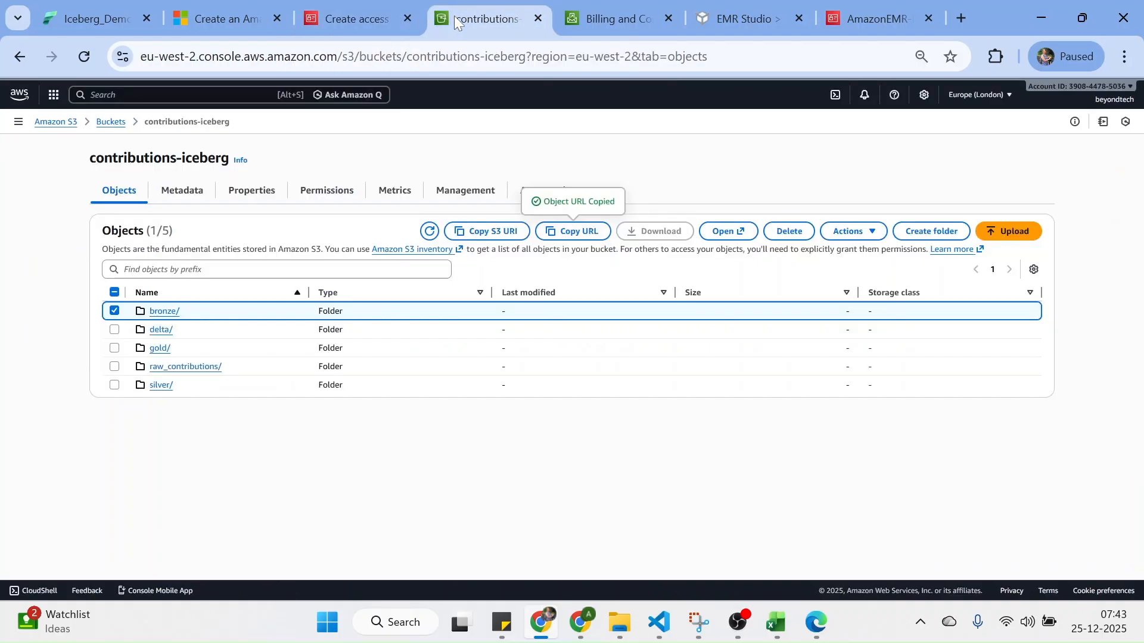
pyautogui.rightClick(475, 23)
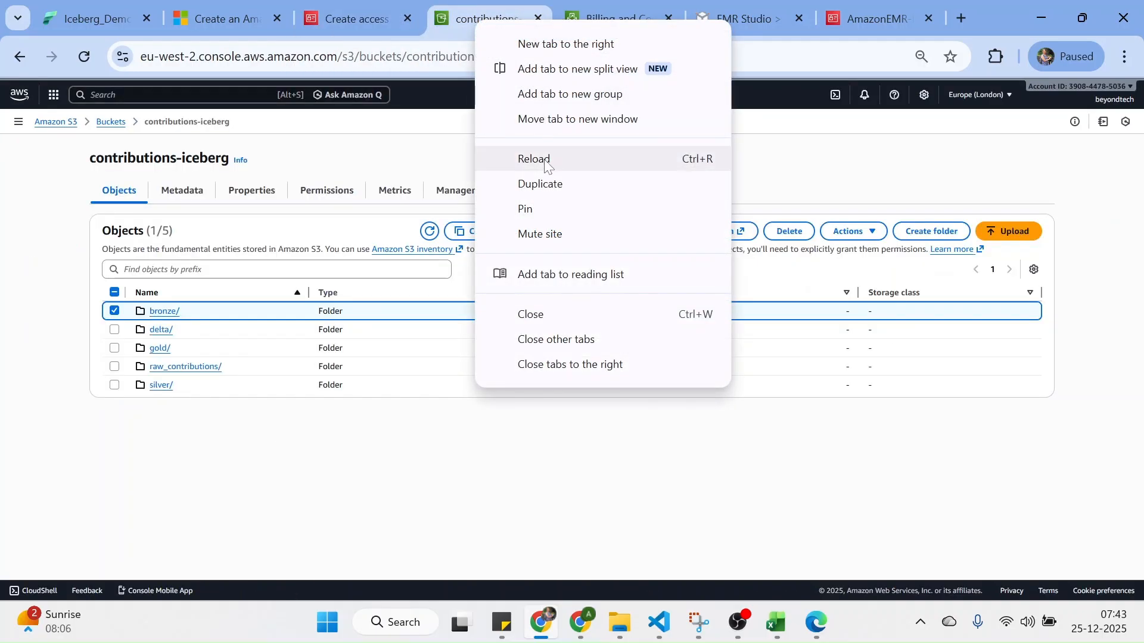
pyautogui.click(541, 184)
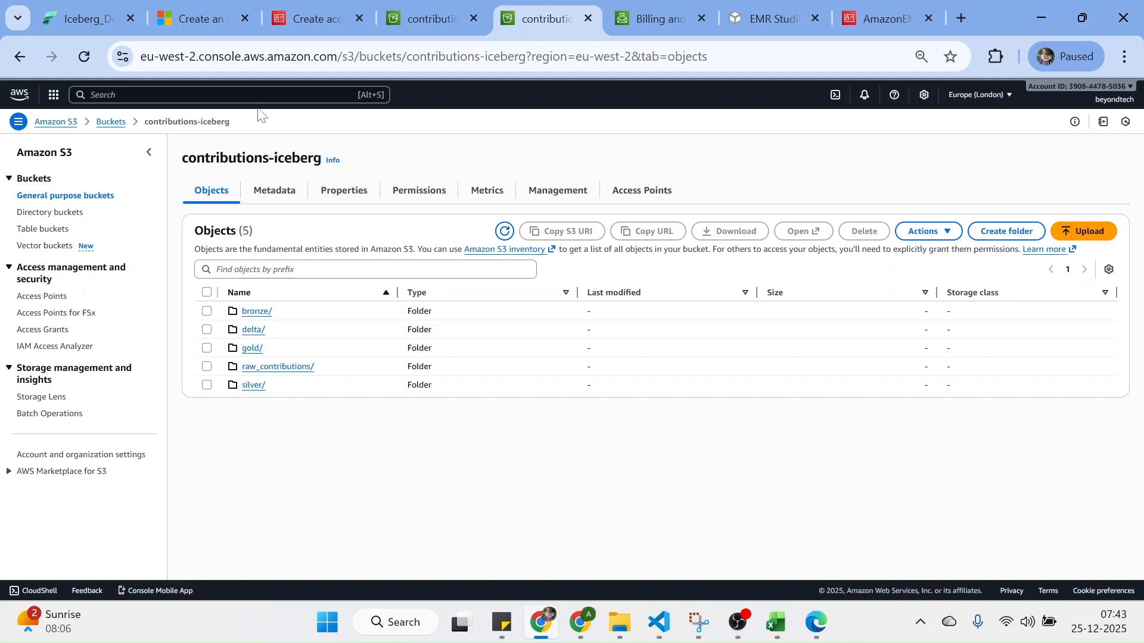
pyautogui.hotkey('alt', 's')
pyautogui.write('IAM')
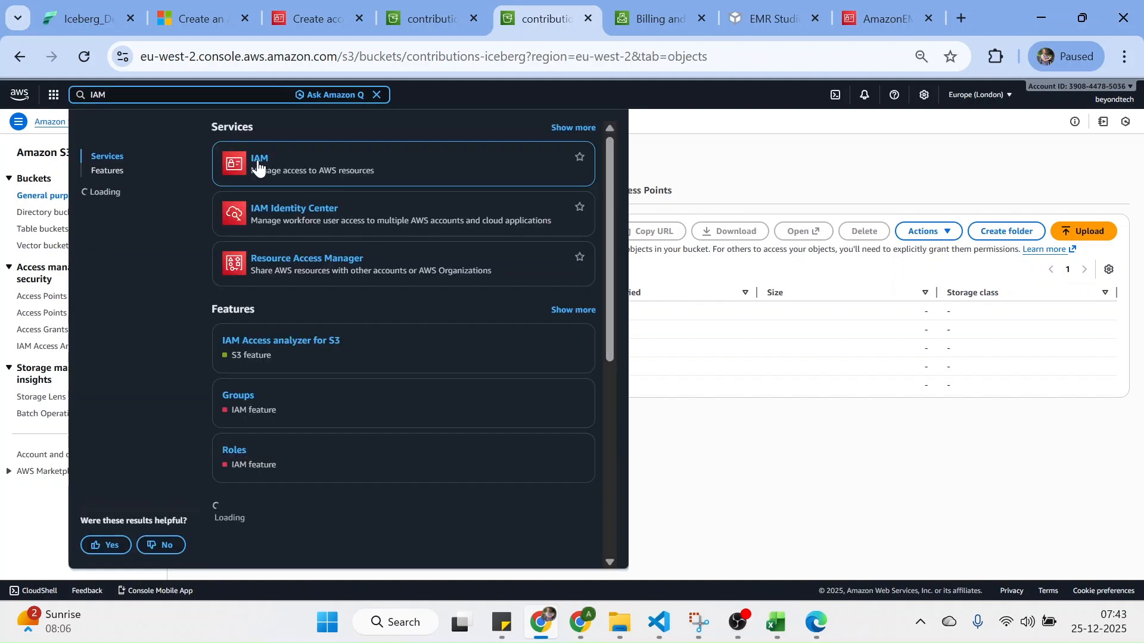
pyautogui.click(333, 157)
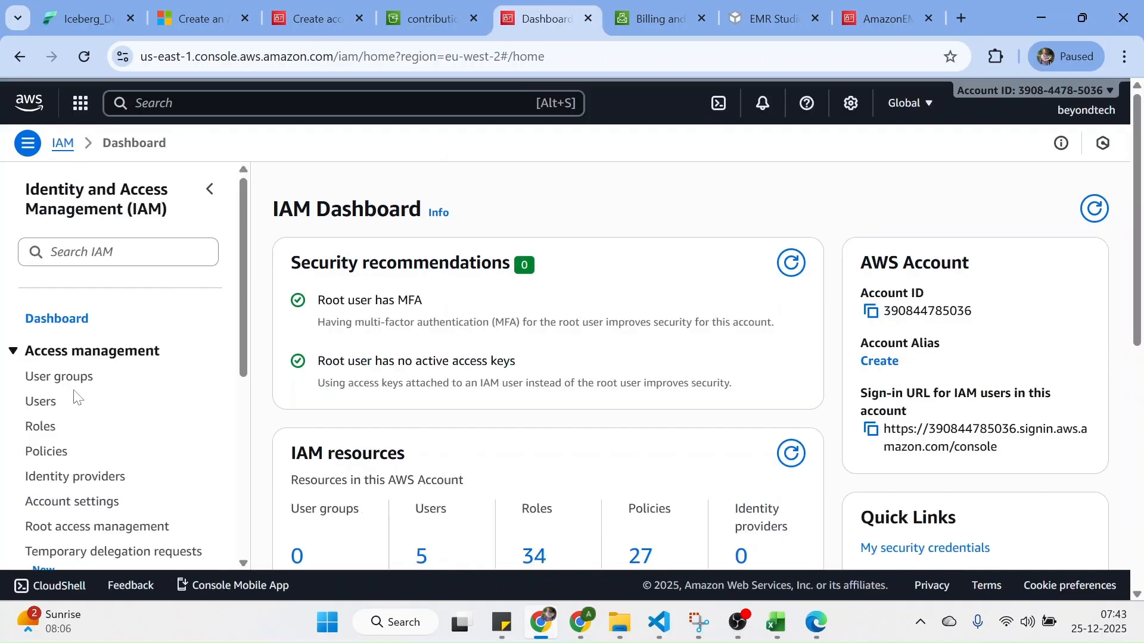
pyautogui.click(41, 402)
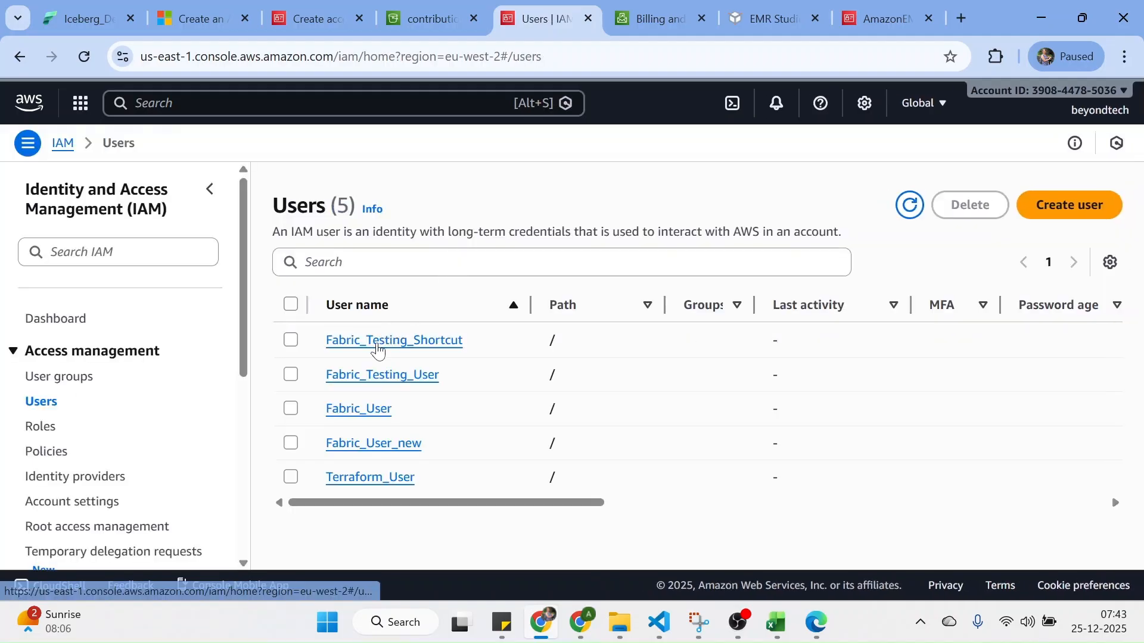
# Copy the ARN of the Fabric_Testing_Shortcut IAM user and enter it as the RoleARN in Fabric's new shortcut connection settings.
pyautogui.click(381, 343)
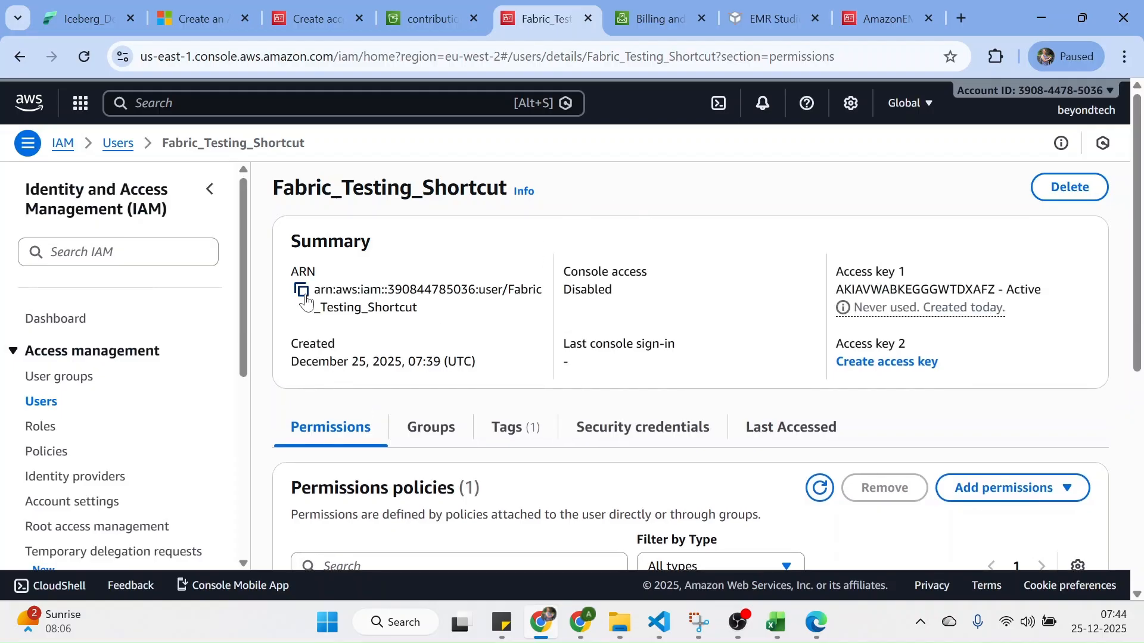
pyautogui.click(301, 291)
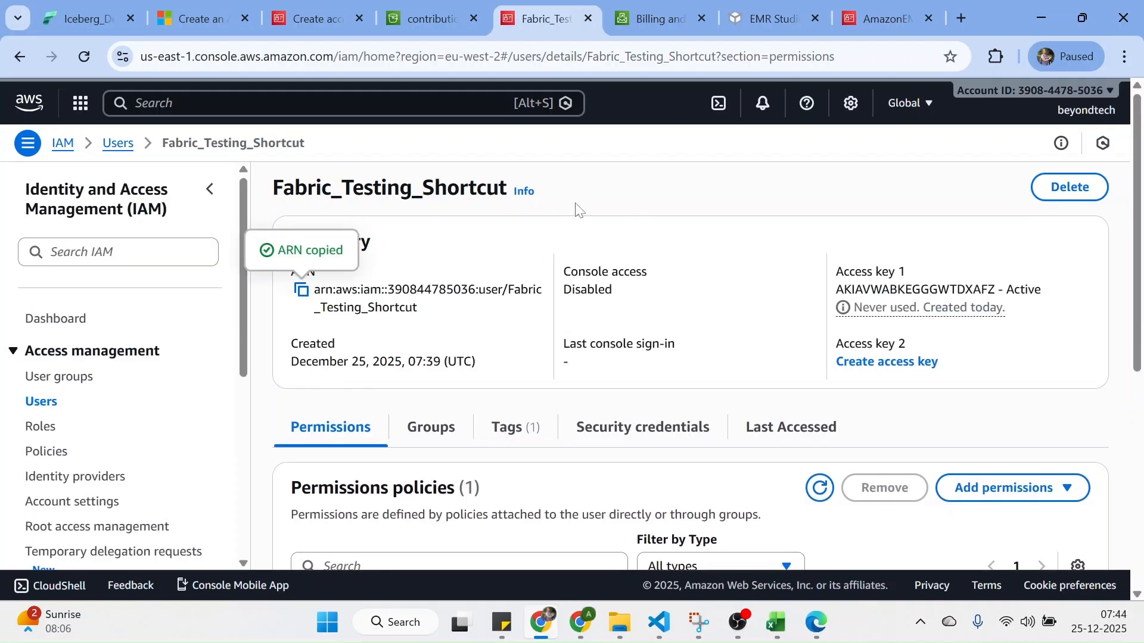
pyautogui.click(308, 17)
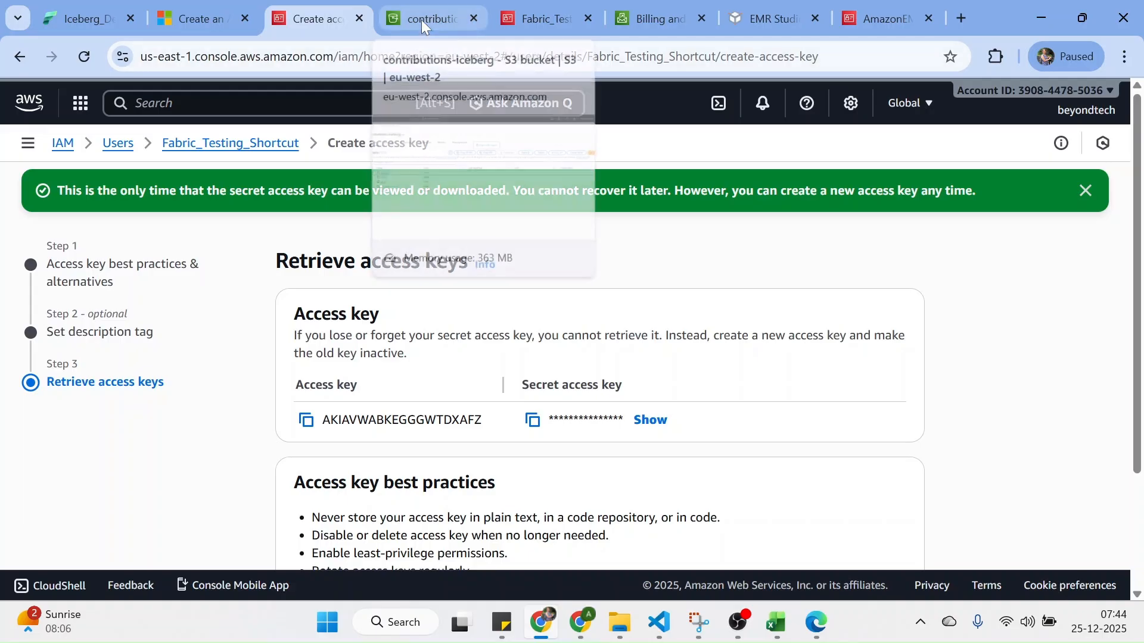
pyautogui.click(535, 20)
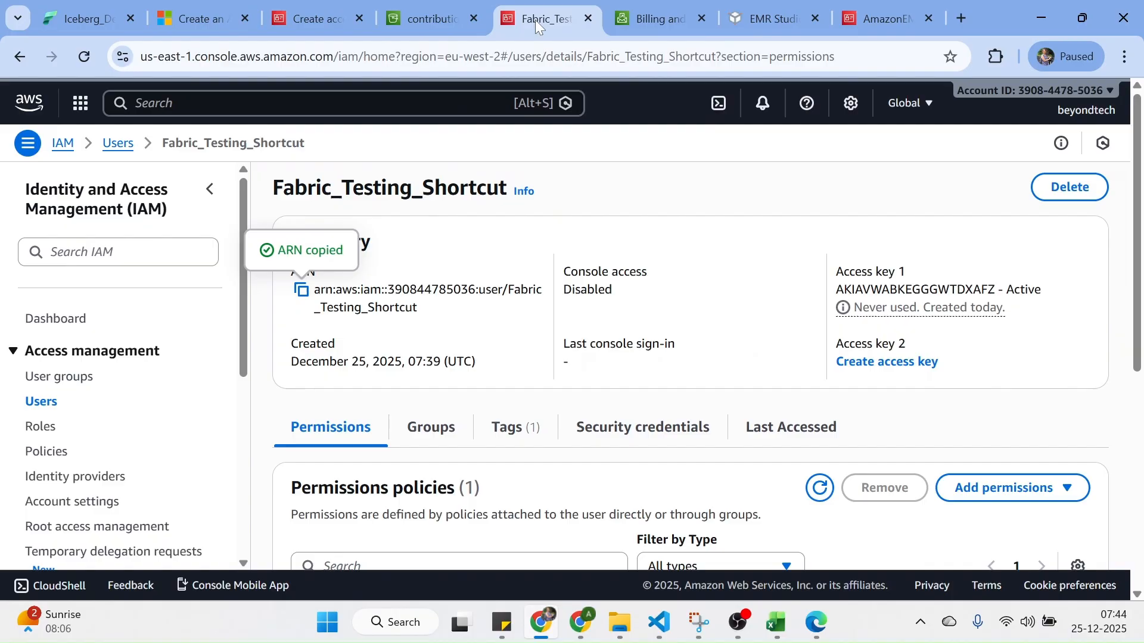
pyautogui.click(94, 18)
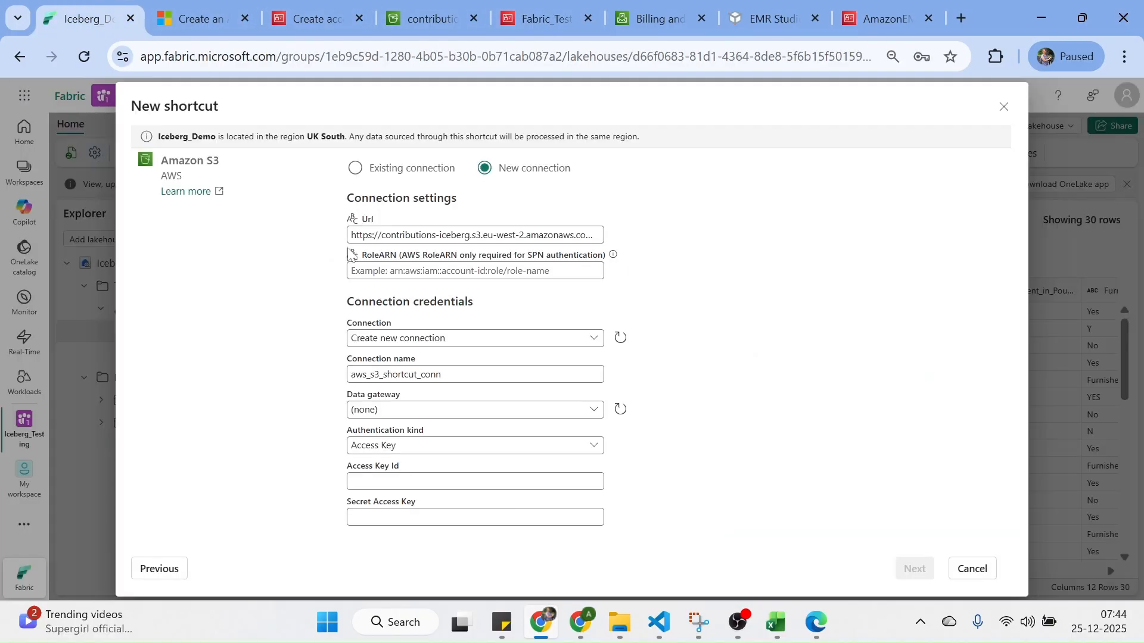
pyautogui.click(475, 271)
pyautogui.hotkey('ctrl', 'v')
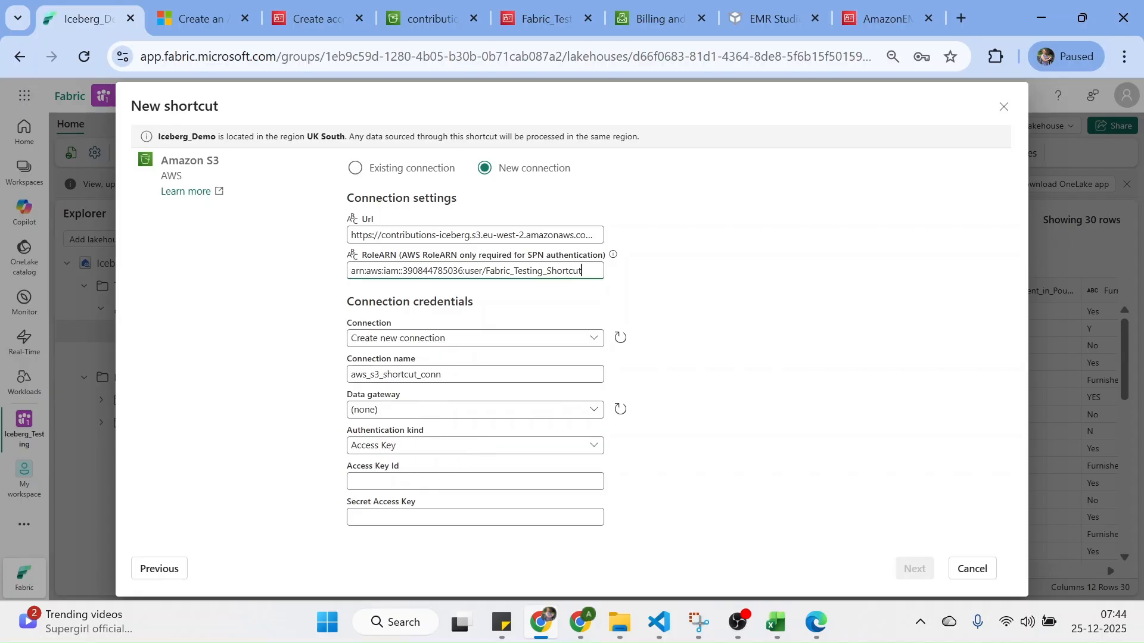
# Keep Access Key authentication, copy the IAM user's access key from AWS, and enter it as the Access Key Id in Fabric.
pyautogui.click(393, 482)
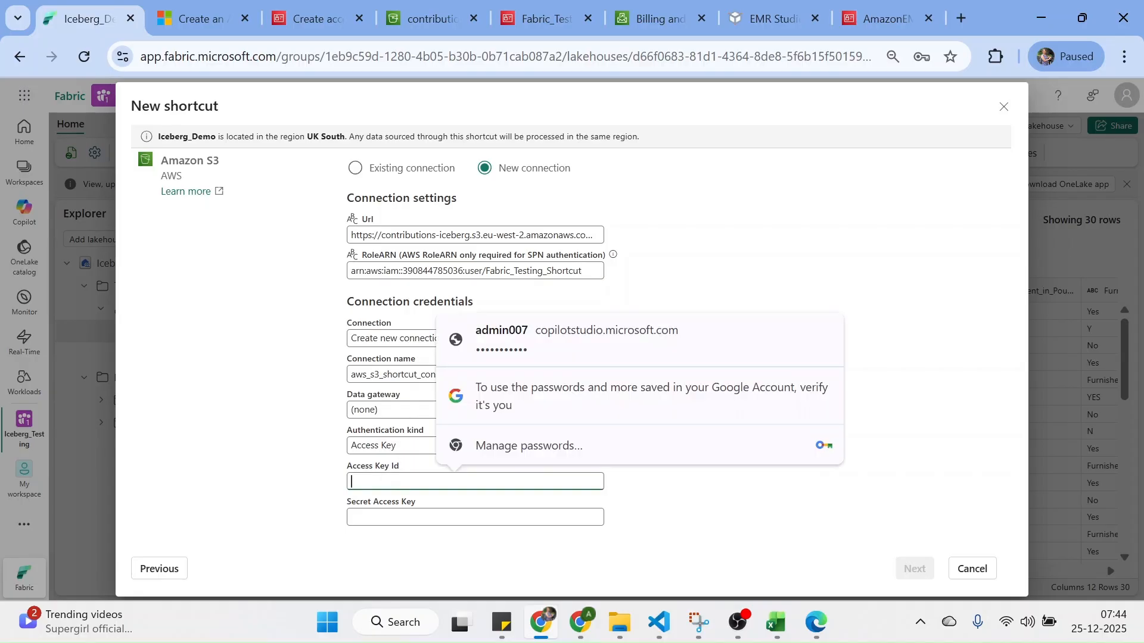
pyautogui.click(396, 447)
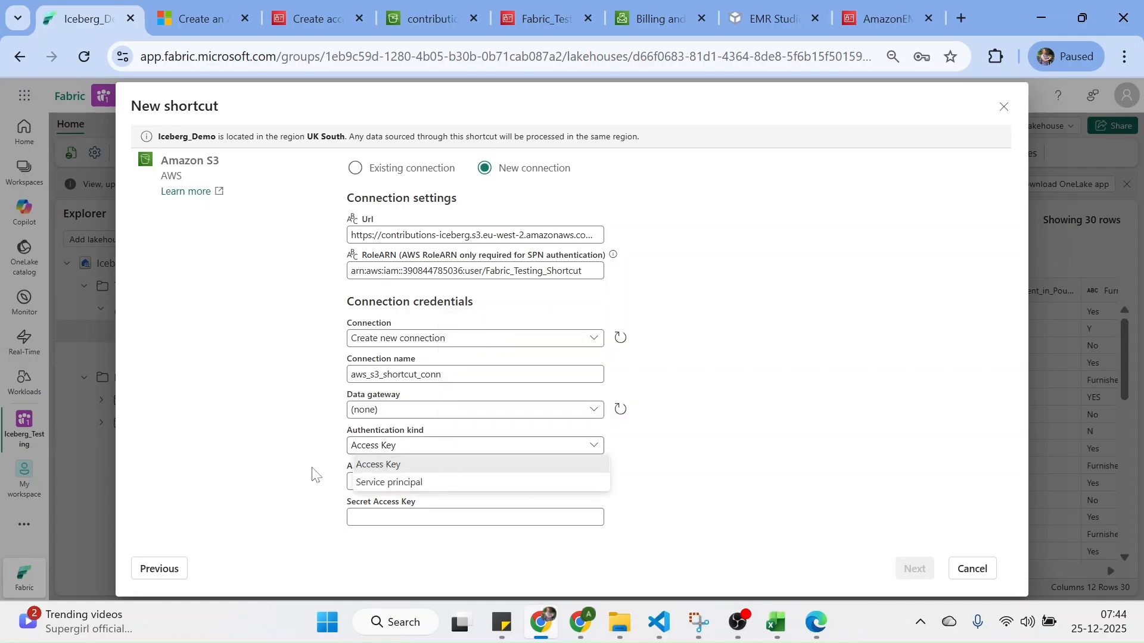
pyautogui.click(656, 451)
pyautogui.click(461, 482)
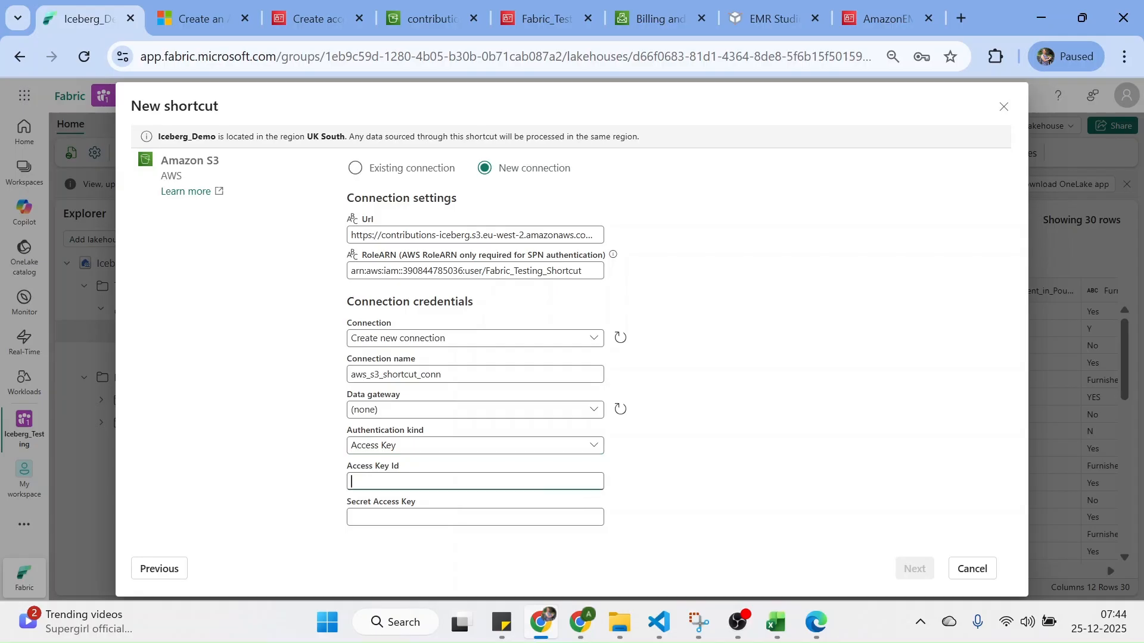
pyautogui.click(285, 448)
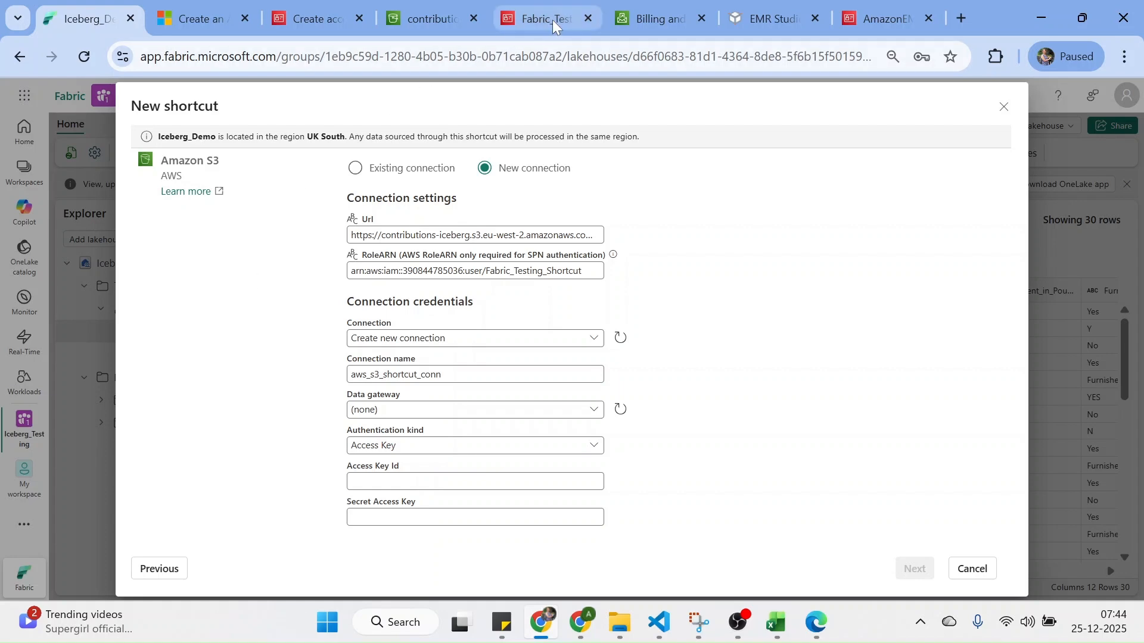
pyautogui.click(310, 24)
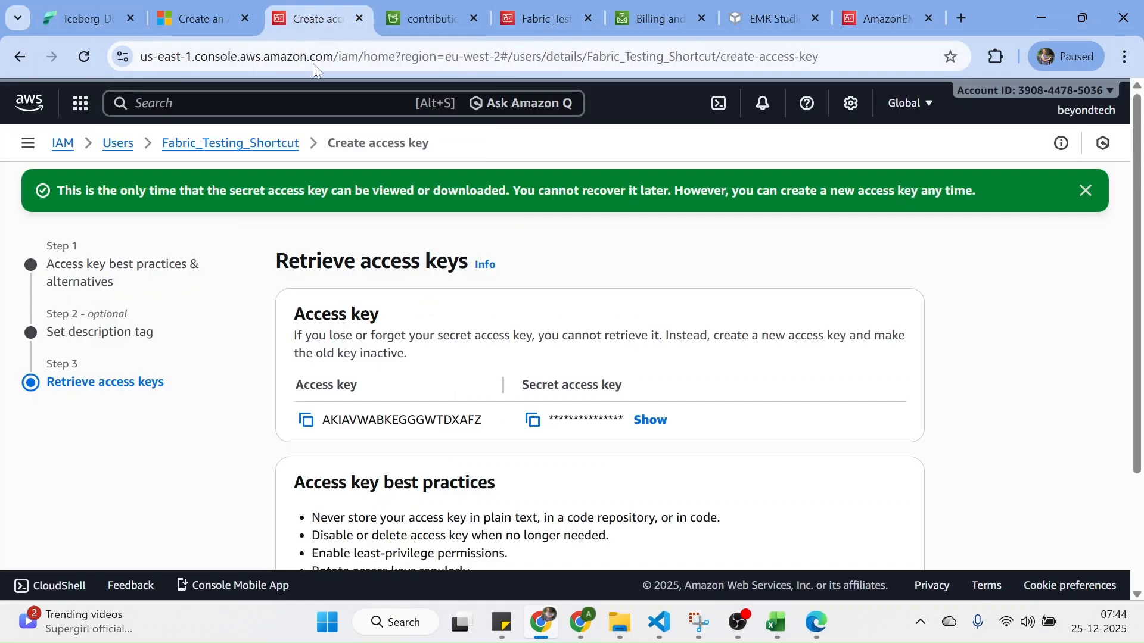
pyautogui.click(307, 421)
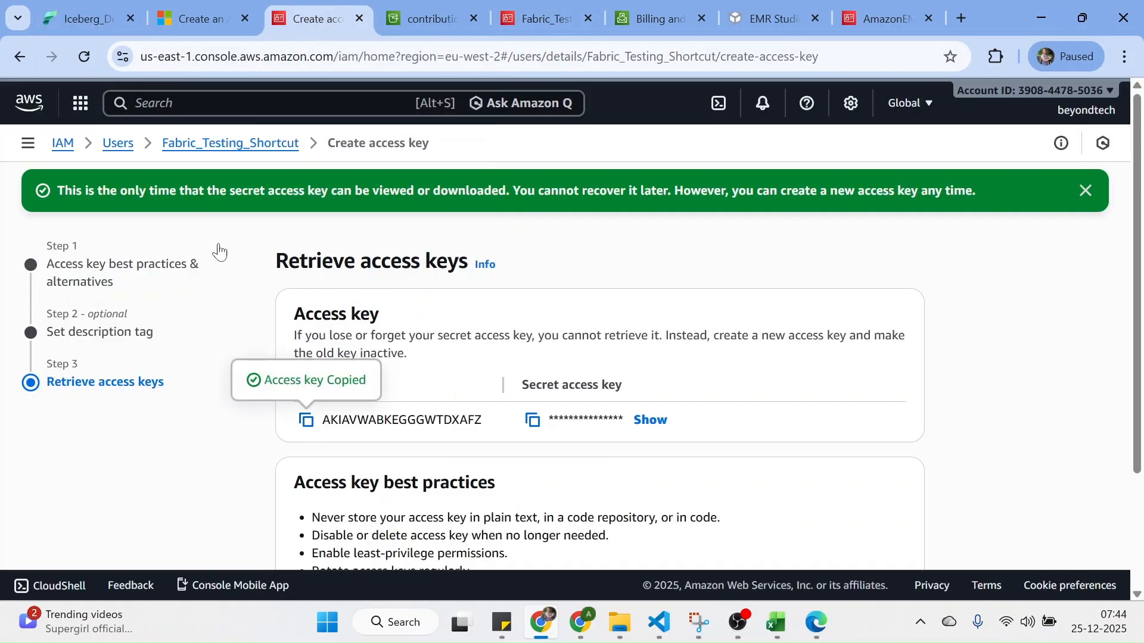
pyautogui.click(87, 9)
pyautogui.click(399, 481)
pyautogui.hotkey('ctrl', 'v')
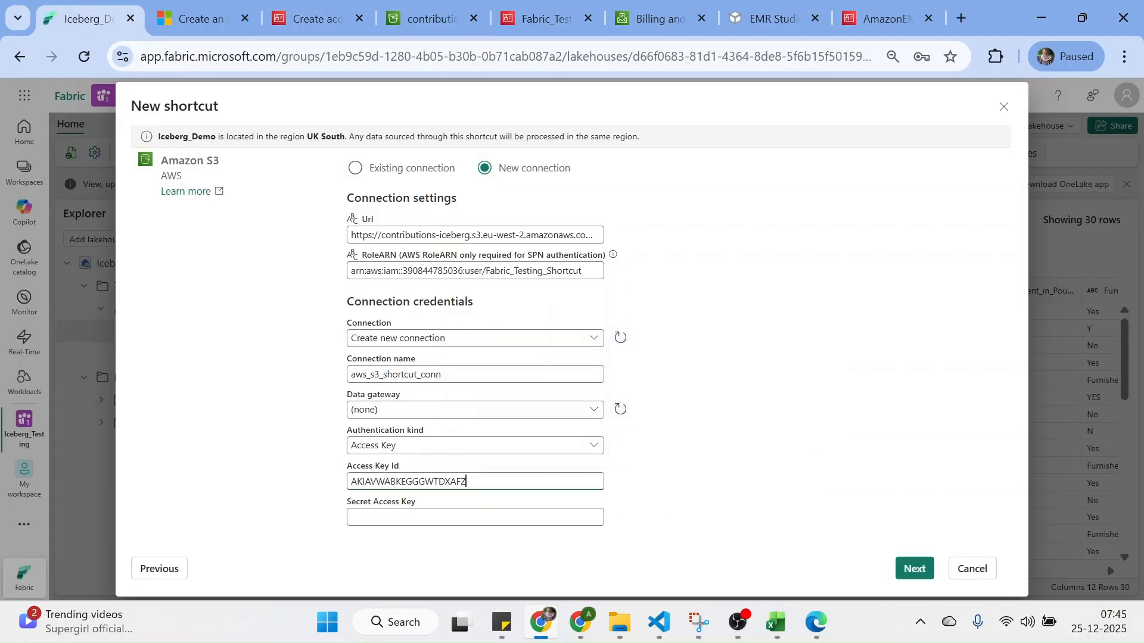
# Copy the secret access key from AWS, enter it as Fabric's Secret Access Key, and try to proceed with the connection.
pyautogui.click(322, 15)
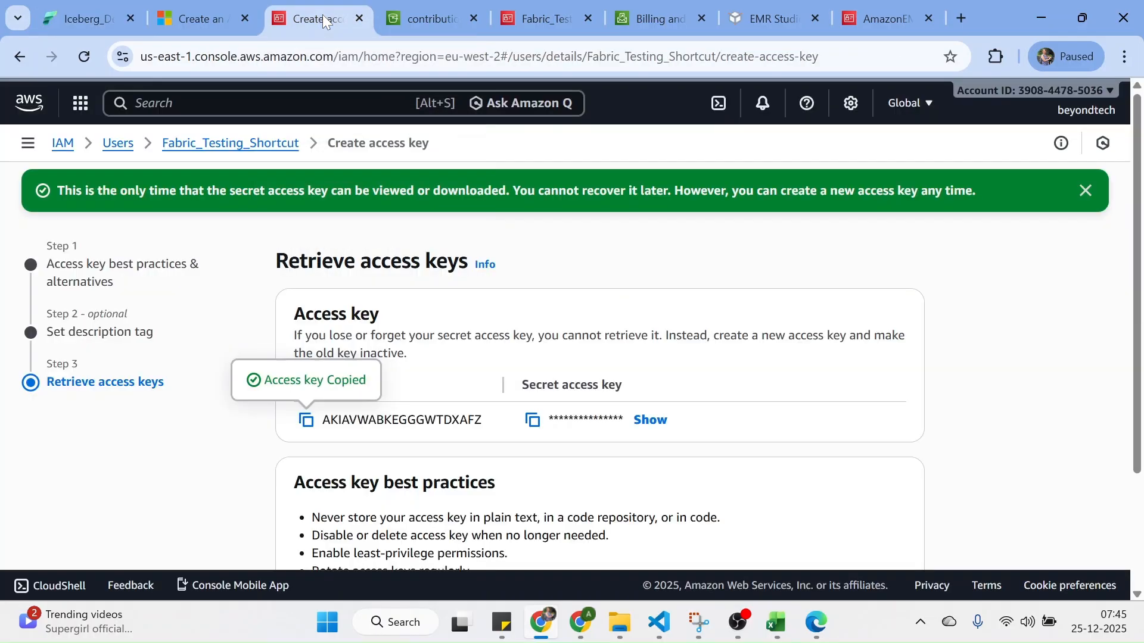
pyautogui.click(530, 420)
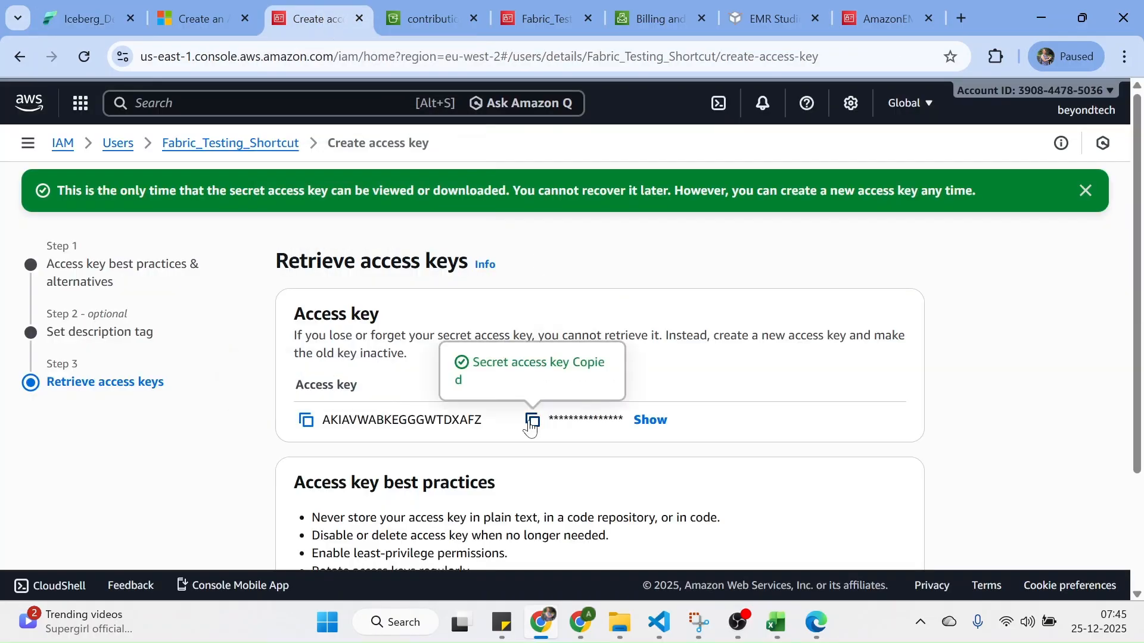
pyautogui.click(105, 17)
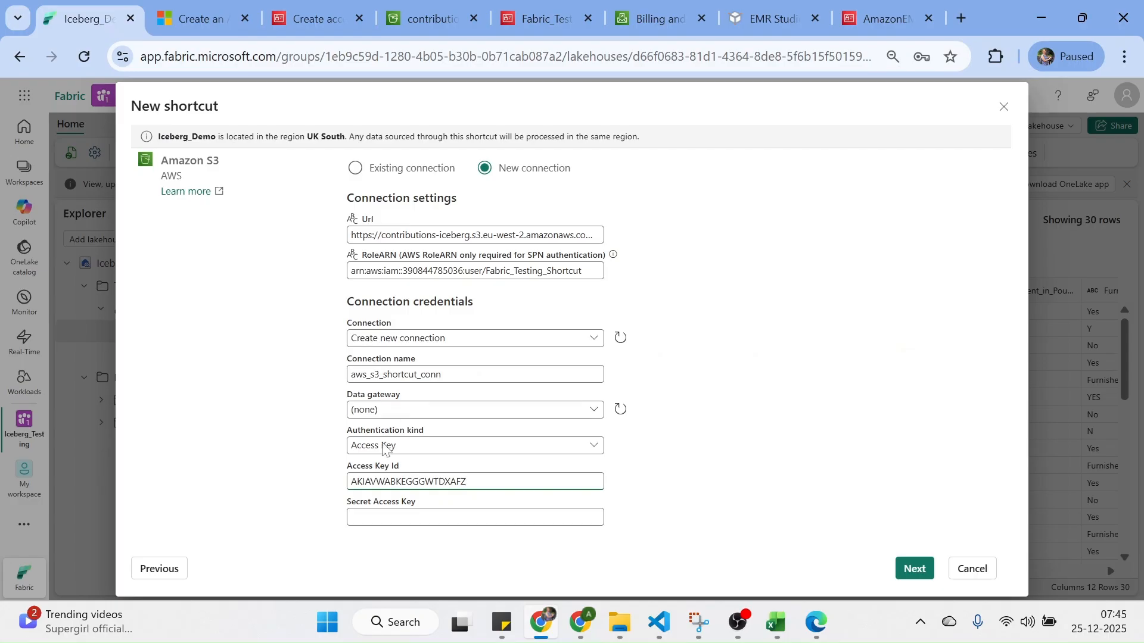
pyautogui.press('Tab')
pyautogui.hotkey('ctrl', 'v')
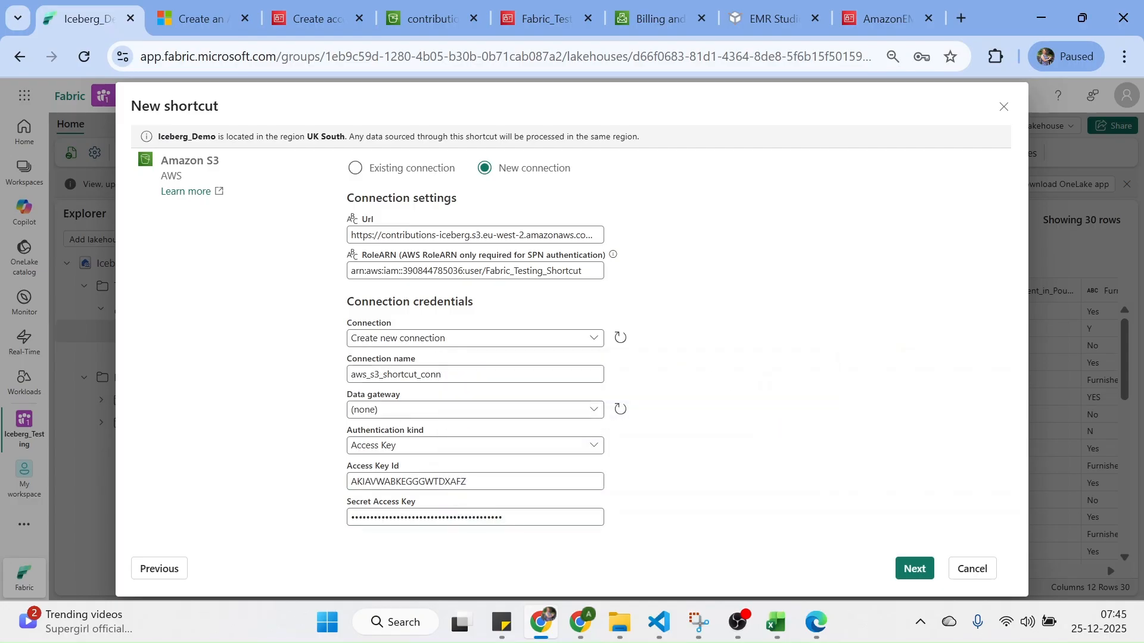
pyautogui.doubleClick(411, 375)
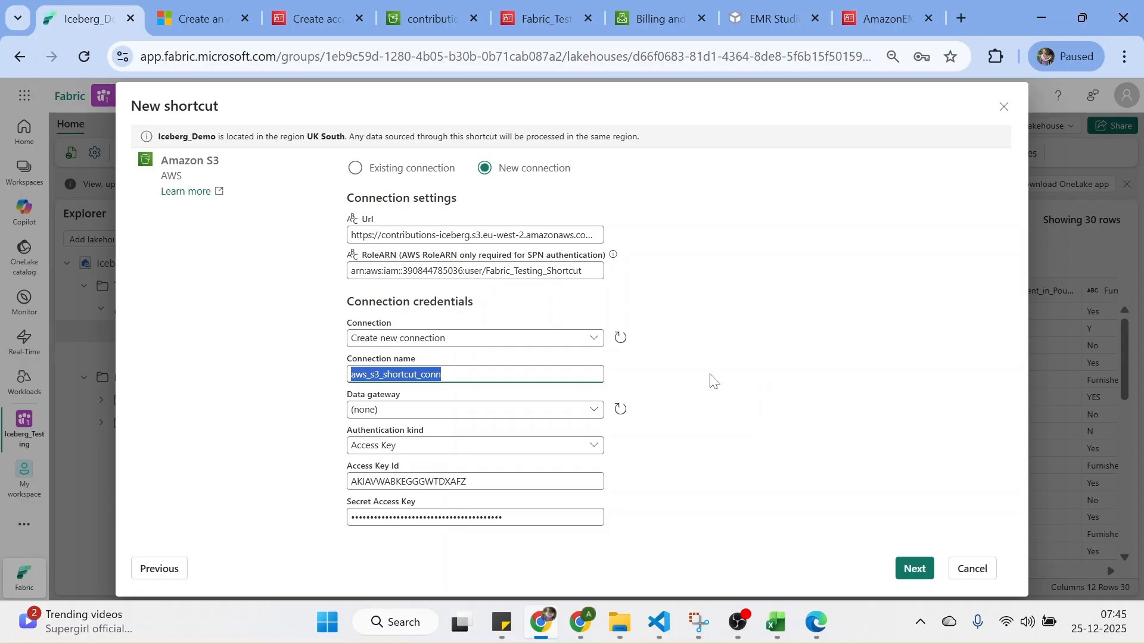
pyautogui.click(714, 381)
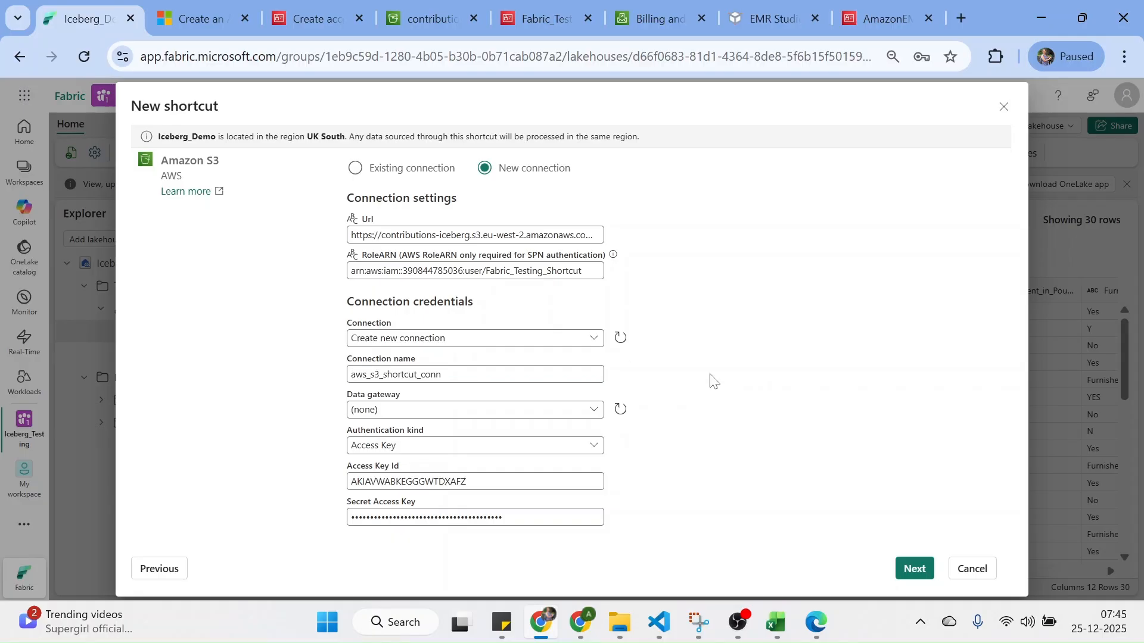
pyautogui.click(913, 568)
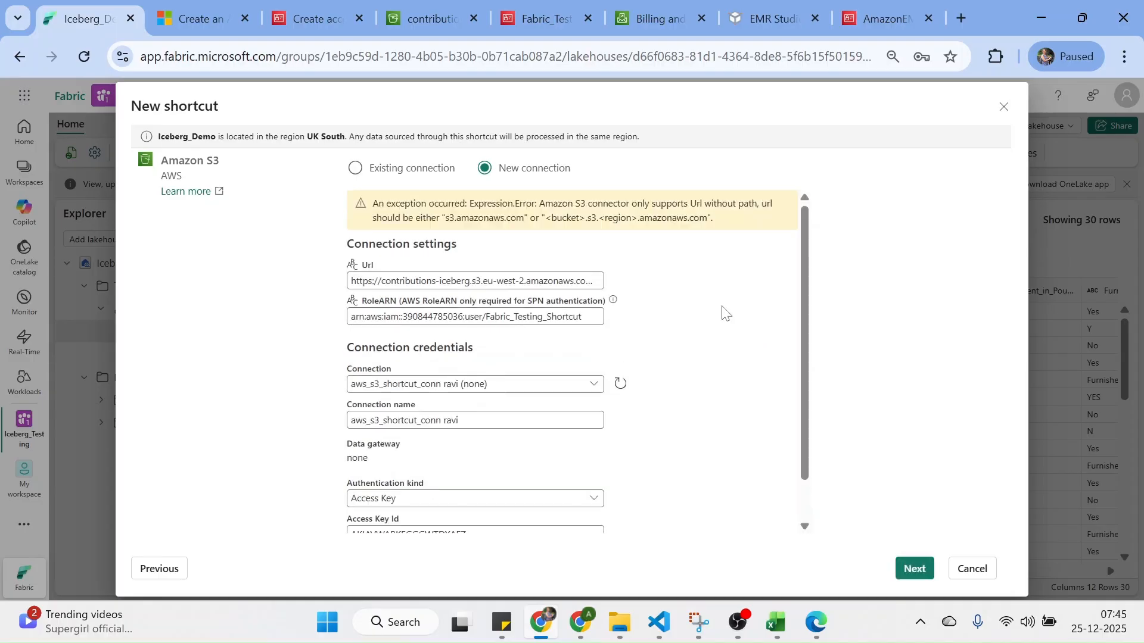
pyautogui.click(476, 280)
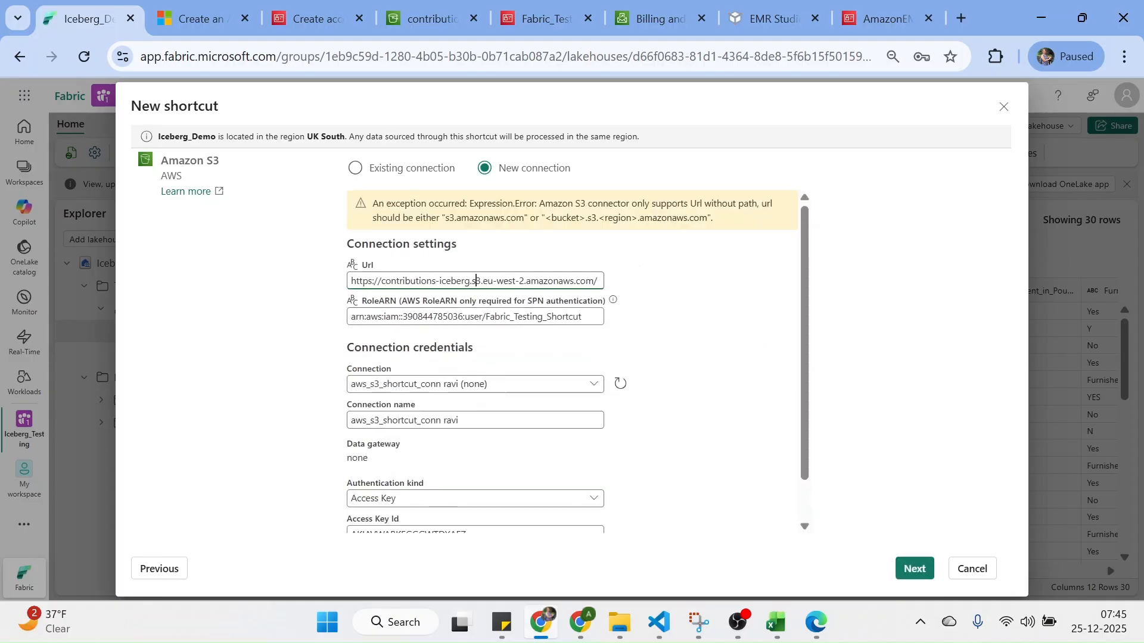
pyautogui.press('End')
pyautogui.write('bronze/')
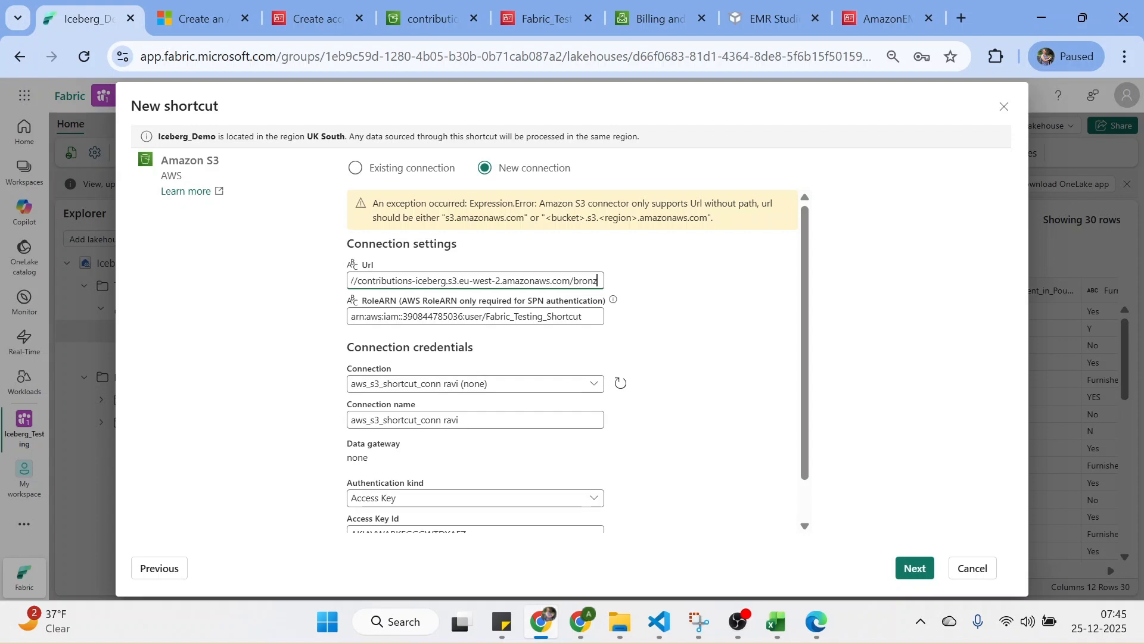
pyautogui.press('BackSpace')
pyautogui.press('BackSpace')
pyautogui.press('BackSpace')
pyautogui.press('BackSpace')
pyautogui.press('BackSpace')
pyautogui.press('BackSpace')
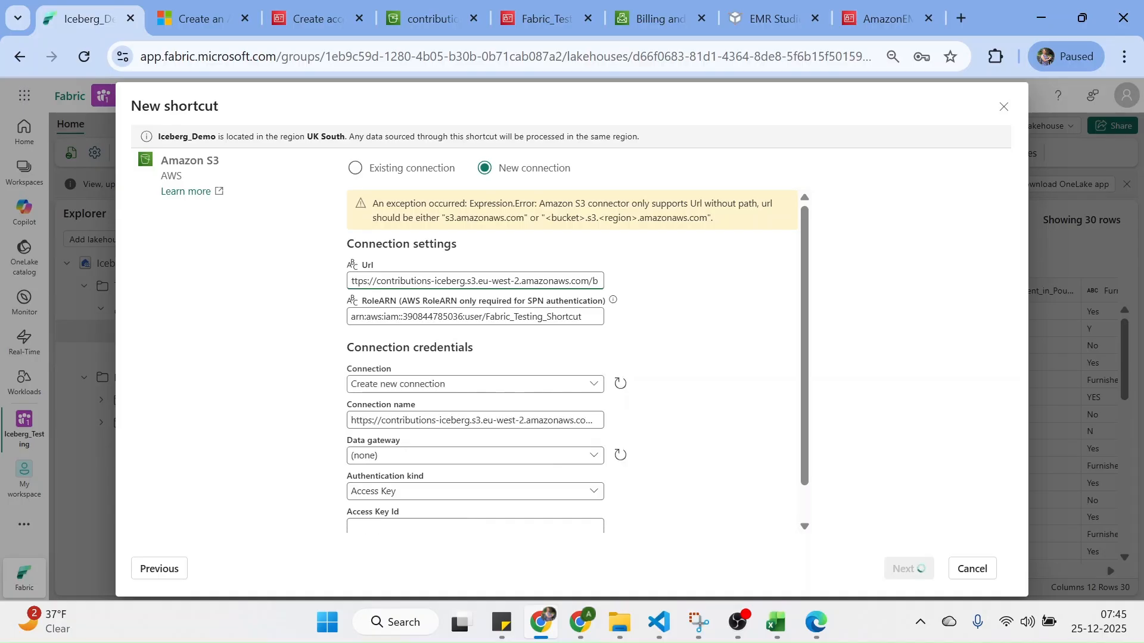
pyautogui.press('BackSpace')
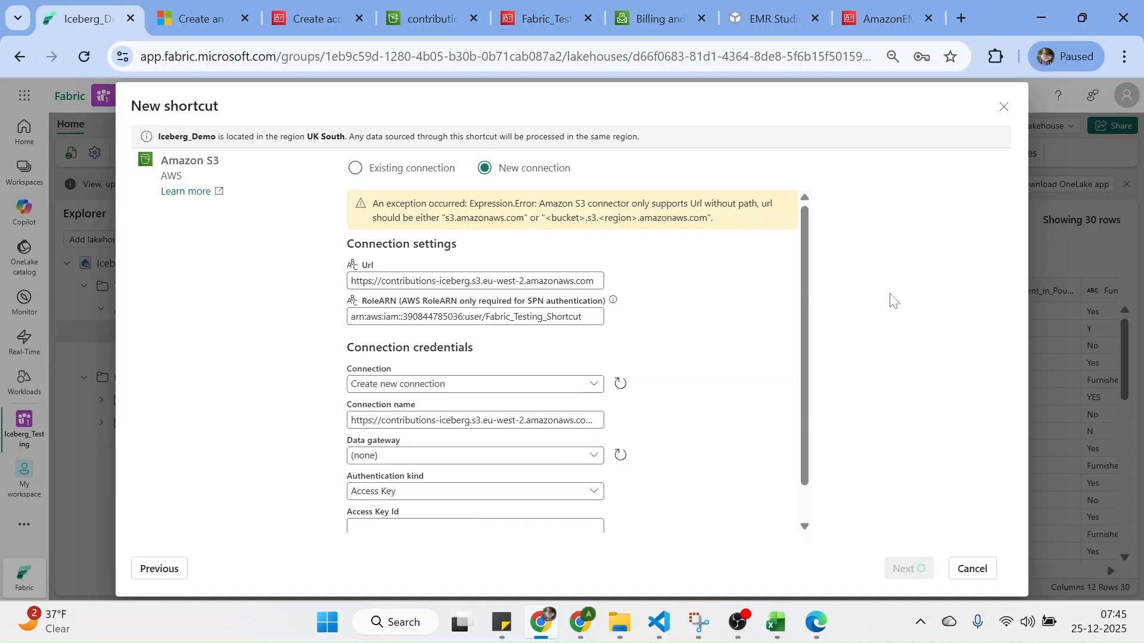
# Rename the new shortcut connection as aws_s3_shortcut_conn.
pyautogui.moveTo(804, 274); pyautogui.dragTo(804, 352)
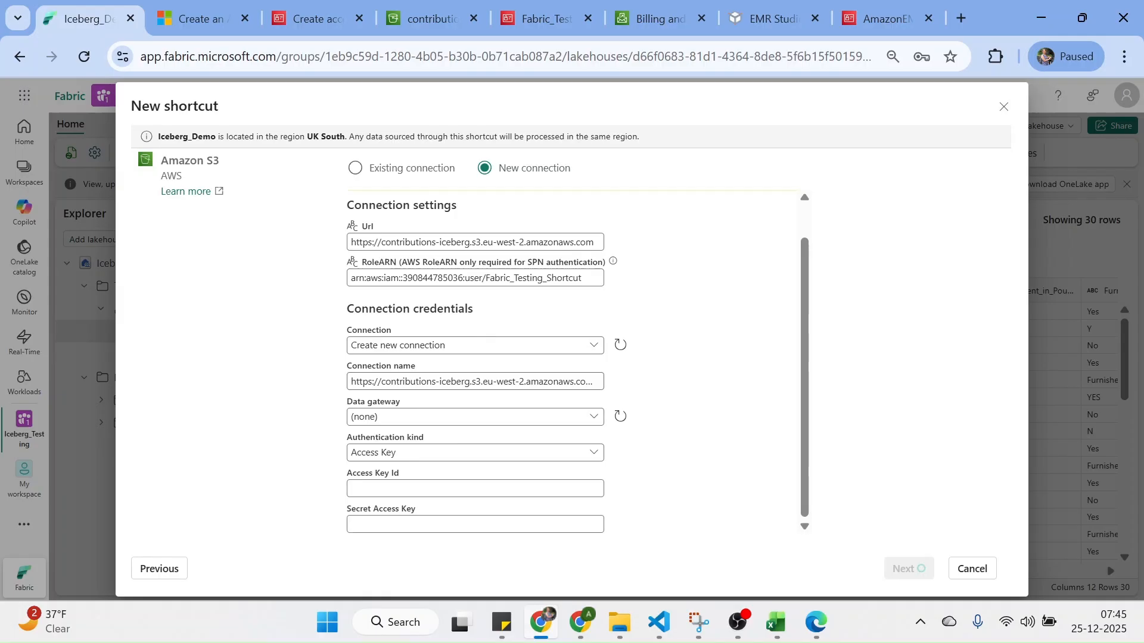
pyautogui.tripleClick(410, 382)
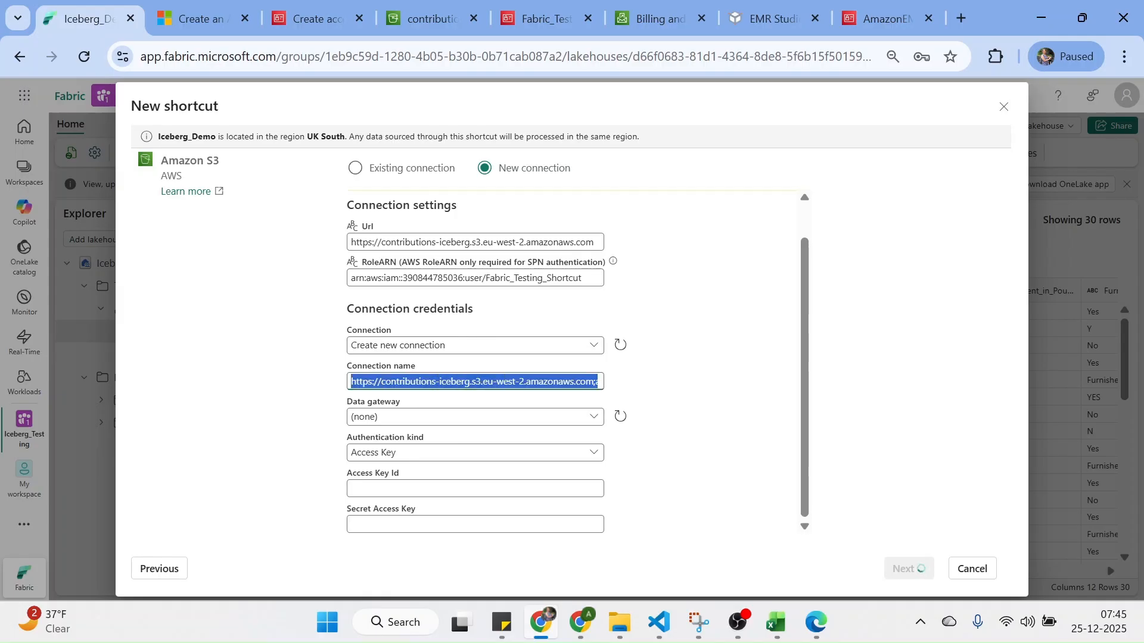
pyautogui.write('aws_s3_shortcut_conn')
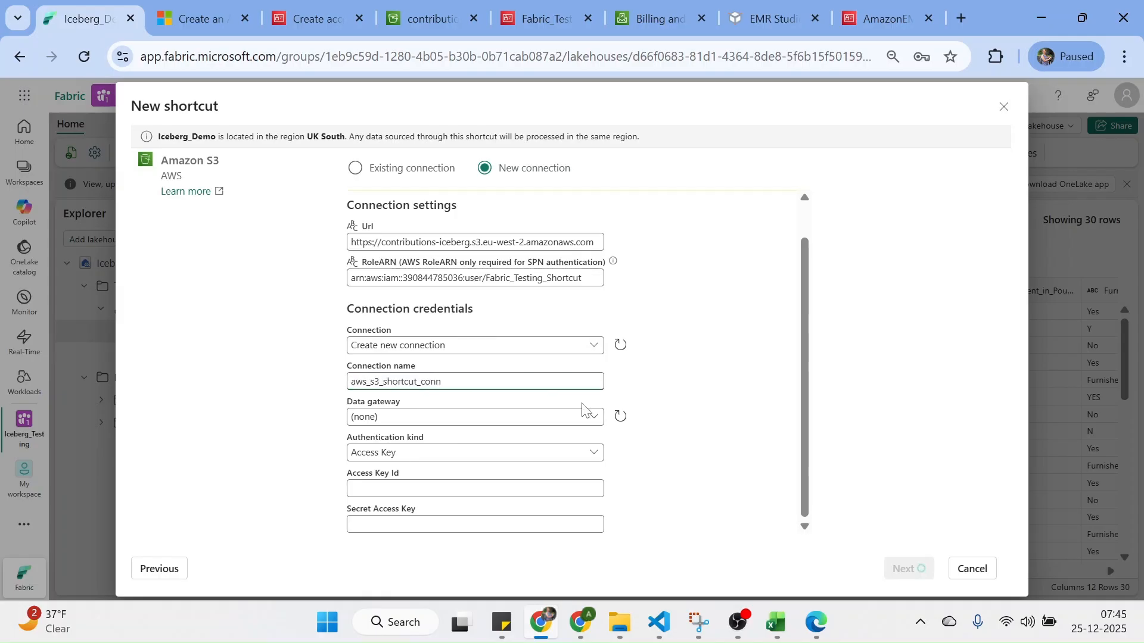
# Copy the access key from the AWS access key page again and fill in Fabric's empty Access Key Id field.
pyautogui.click(485, 488)
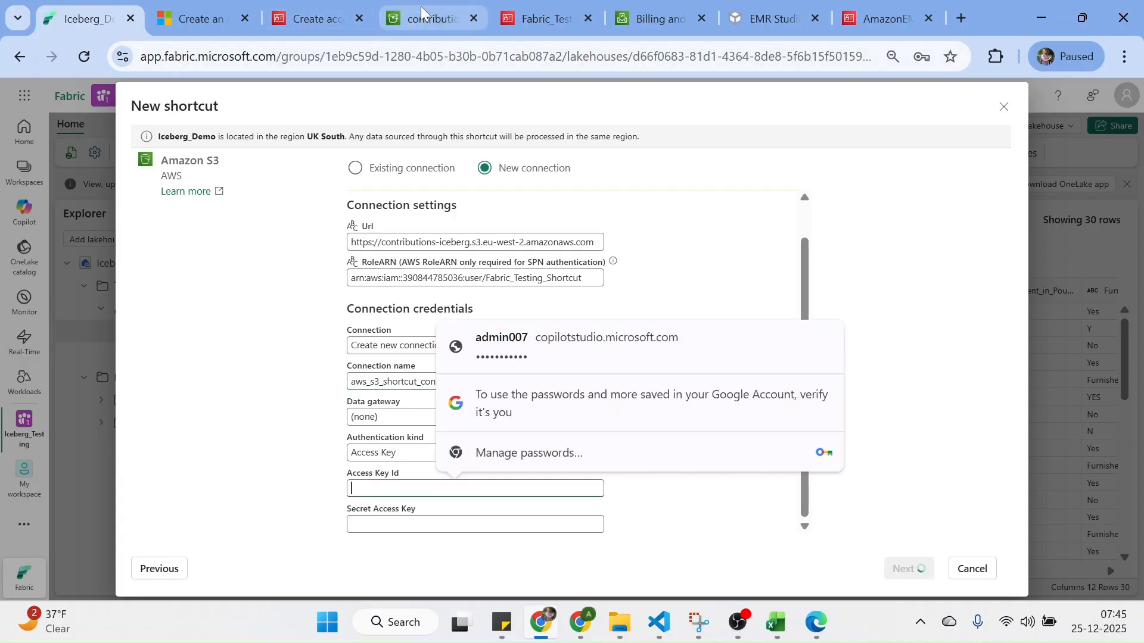
pyautogui.click(324, 16)
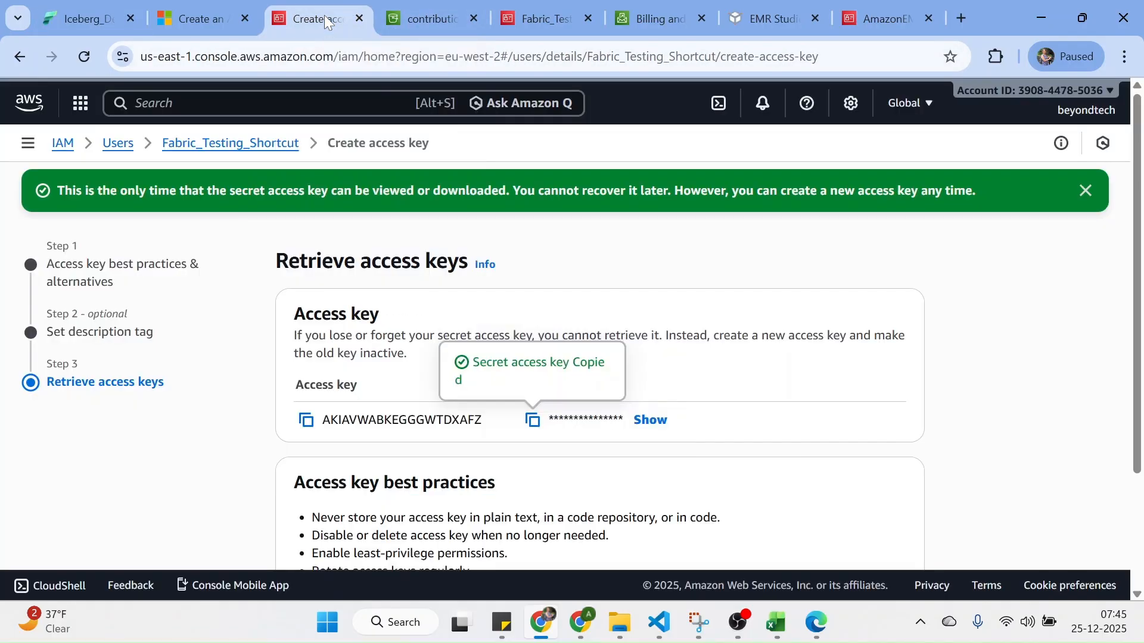
pyautogui.click(306, 424)
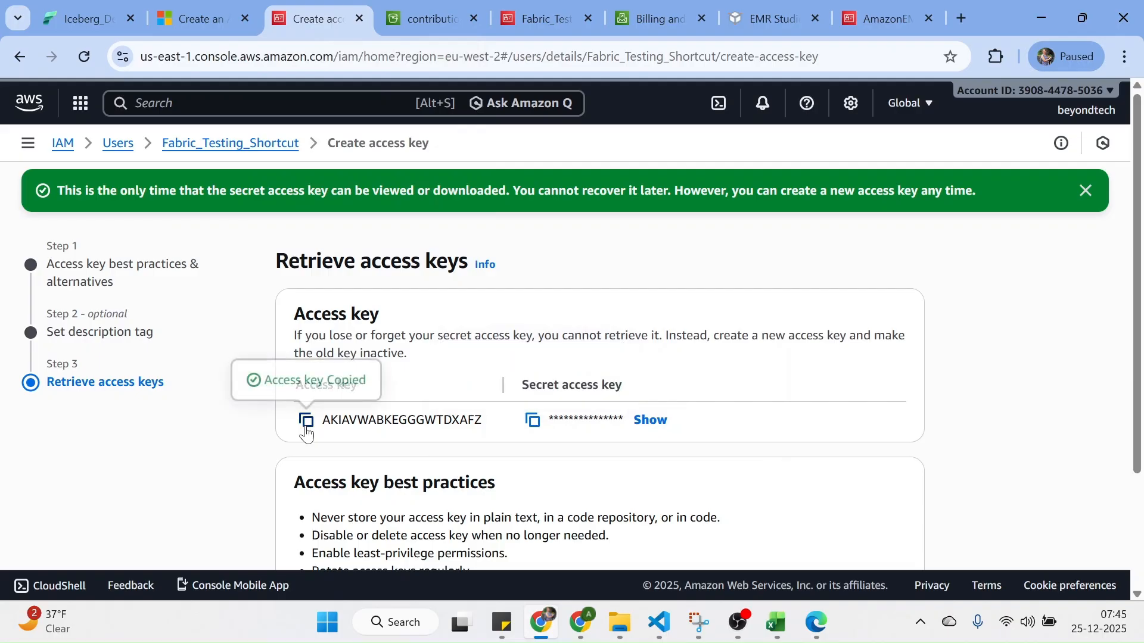
pyautogui.click(88, 16)
pyautogui.hotkey('ctrl', 'v')
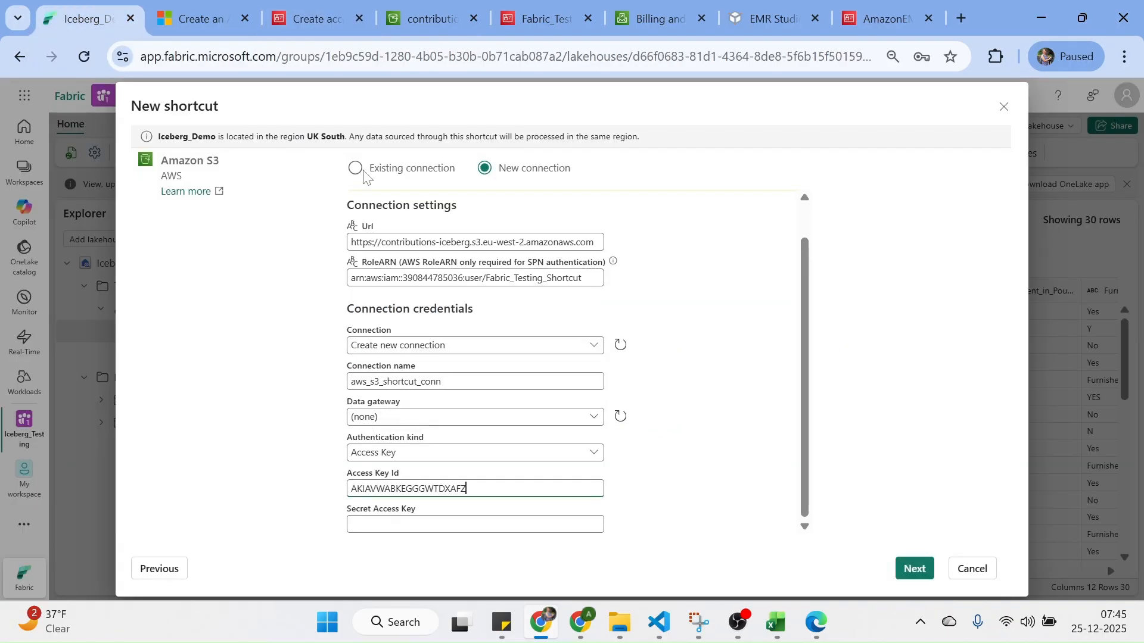
# Copy the secret access key from AWS again and fill in the Secret Access Key field of the Fabric connection.
pyautogui.click(314, 18)
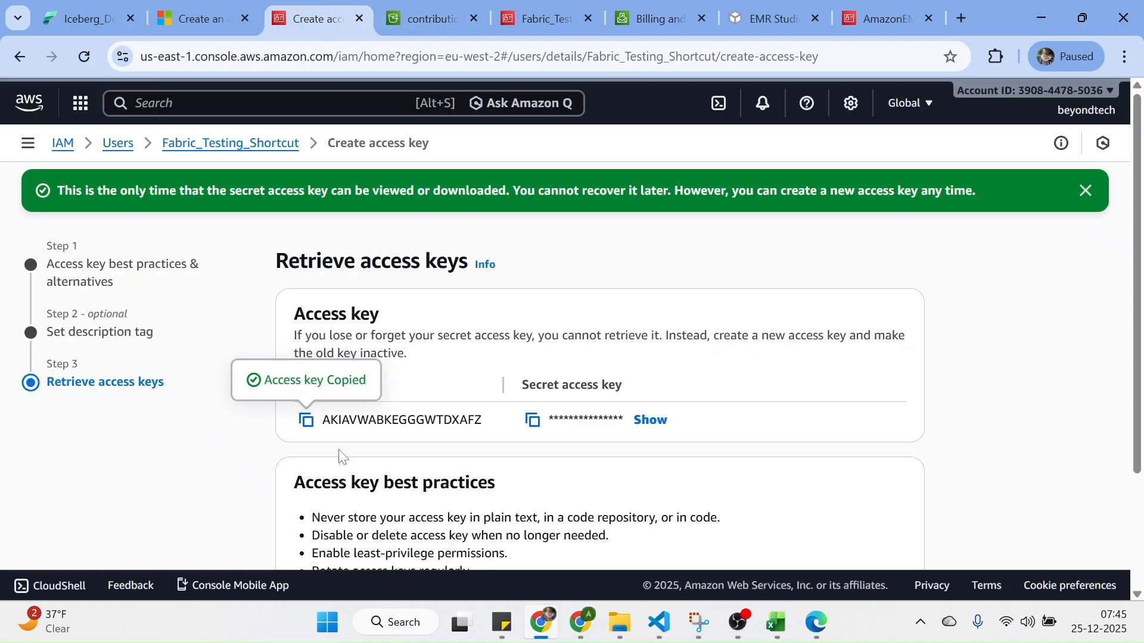
pyautogui.click(533, 420)
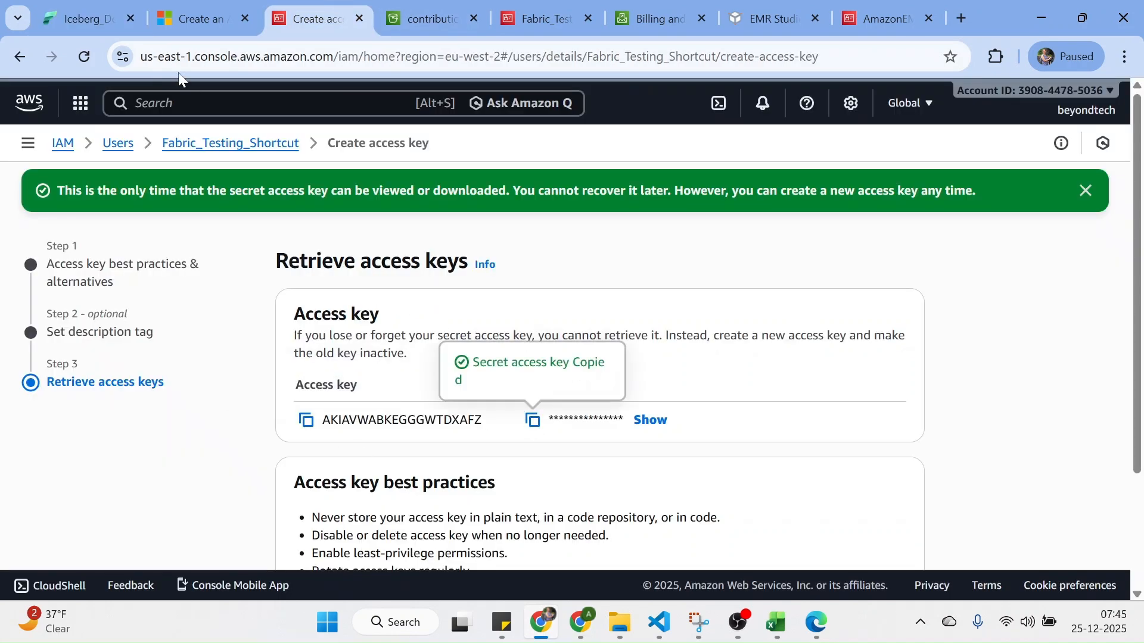
pyautogui.click(94, 8)
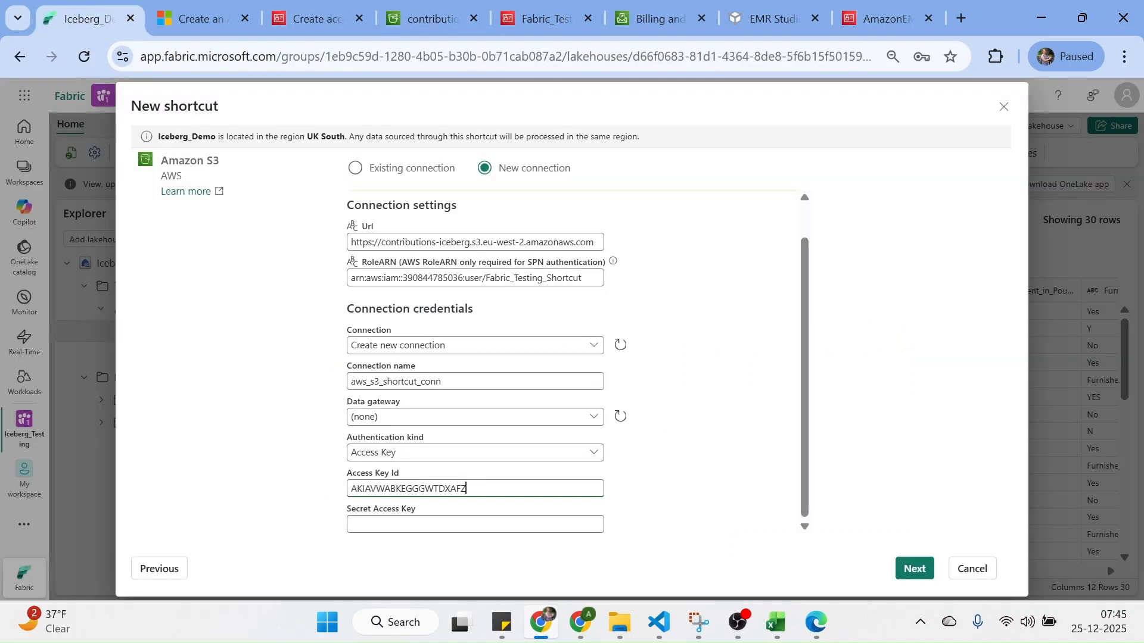
pyautogui.click(475, 524)
pyautogui.hotkey('ctrl', 'v')
pyautogui.click(700, 416)
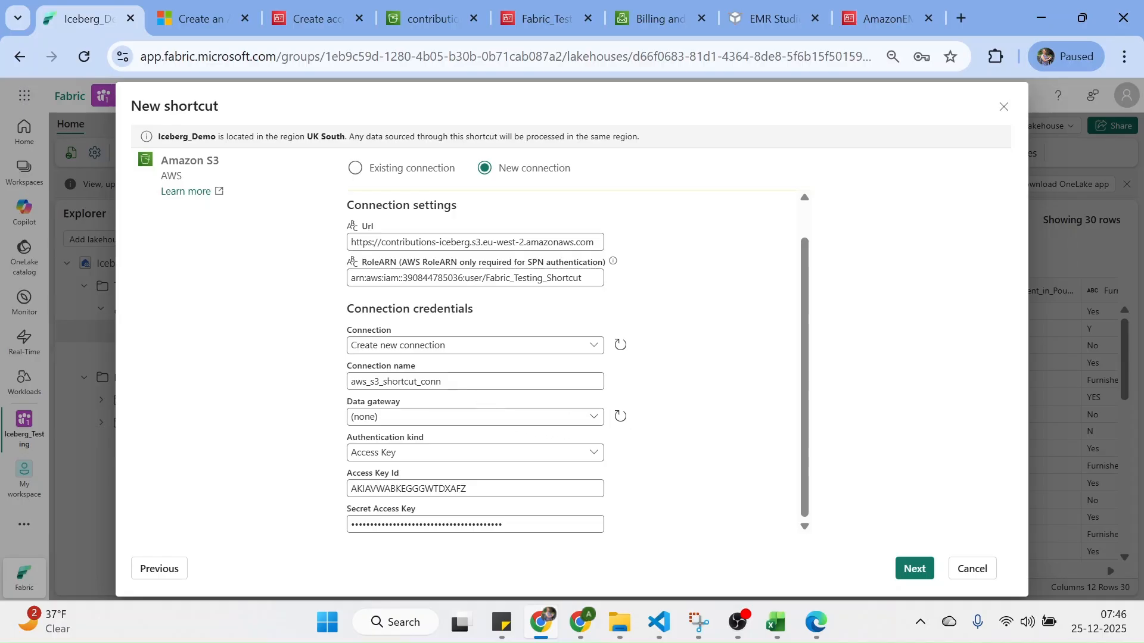
# Rename the new Amazon S3 connection as aws_s3_shortcut_conn1 and continue to the bucket selection.
pyautogui.click(446, 382)
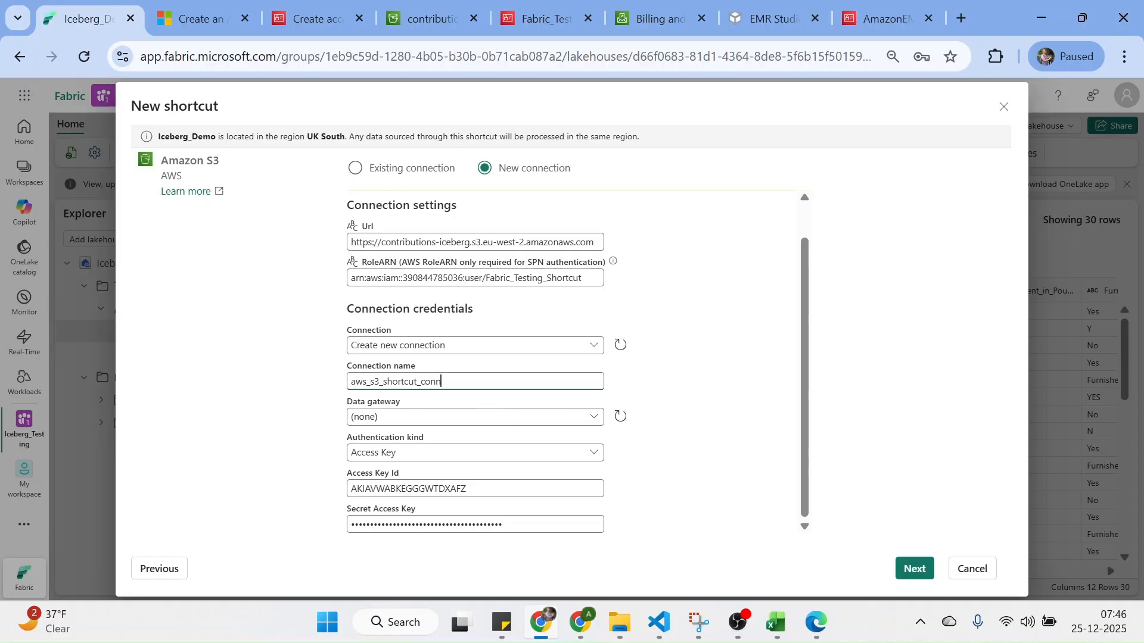
pyautogui.click(729, 367)
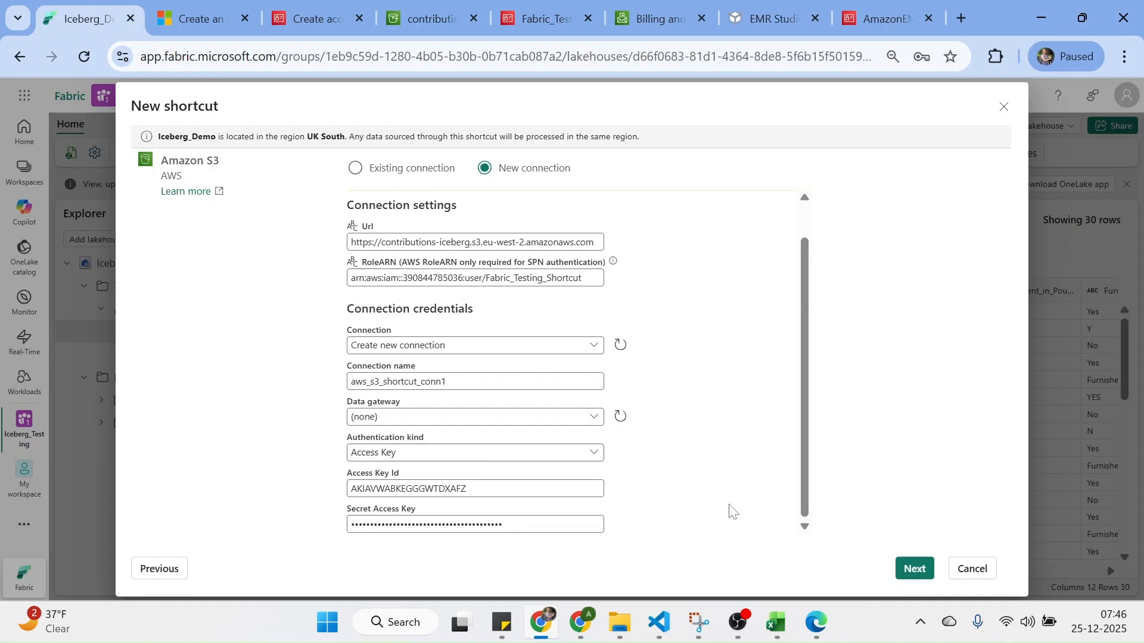
pyautogui.click(912, 568)
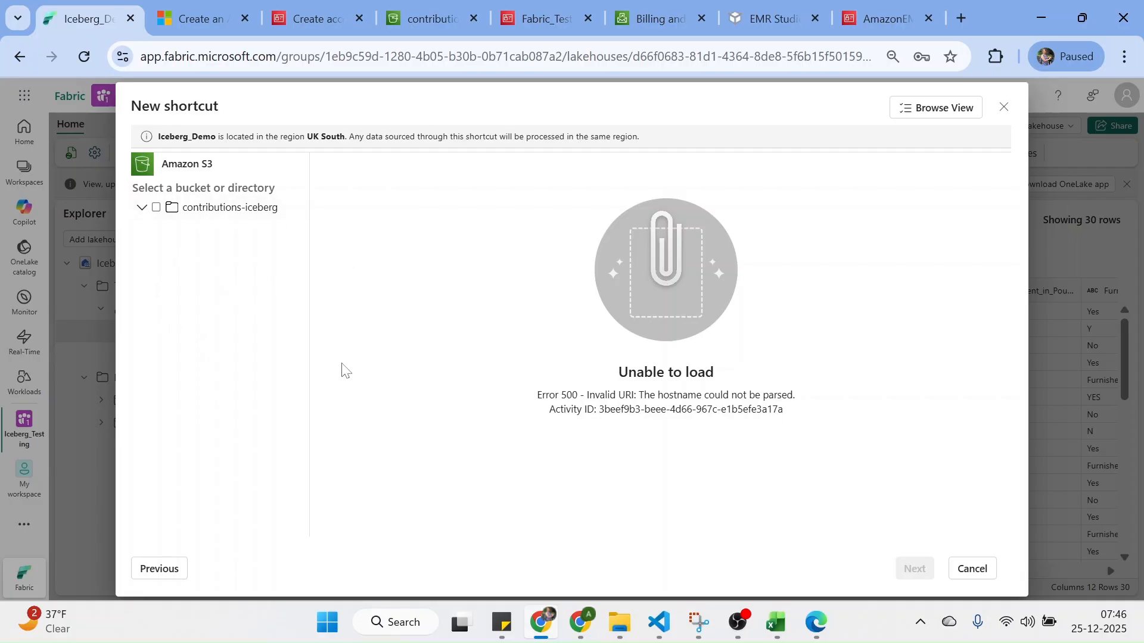
# Open the contributions-iceberg bucket, examine the shortcut's Path View settings and return to Browse View.
pyautogui.click(164, 212)
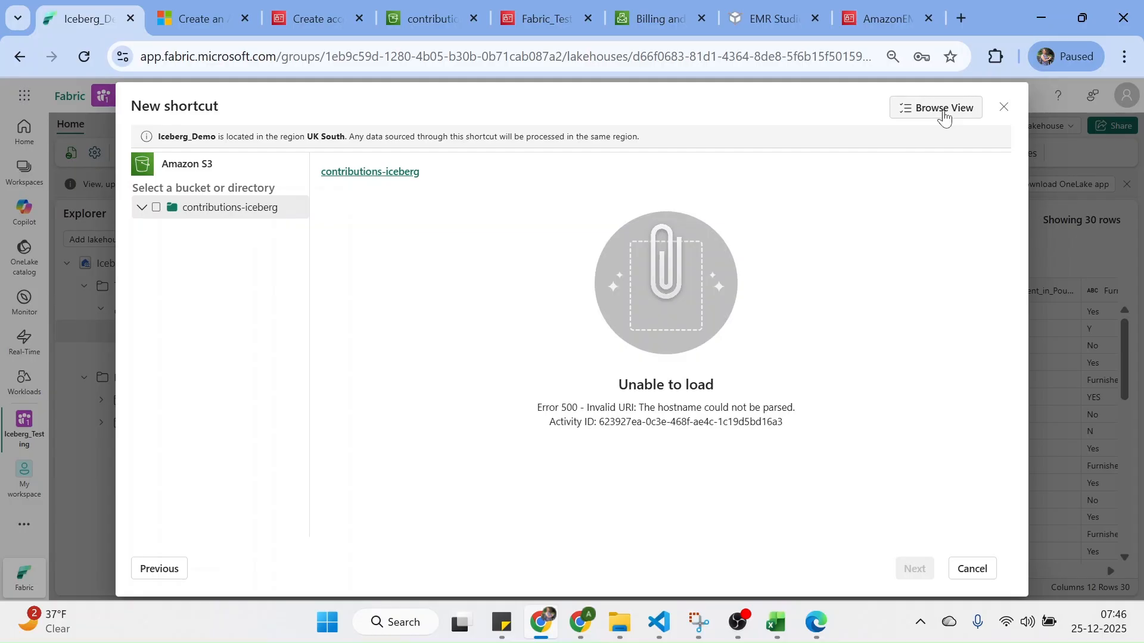
pyautogui.click(944, 118)
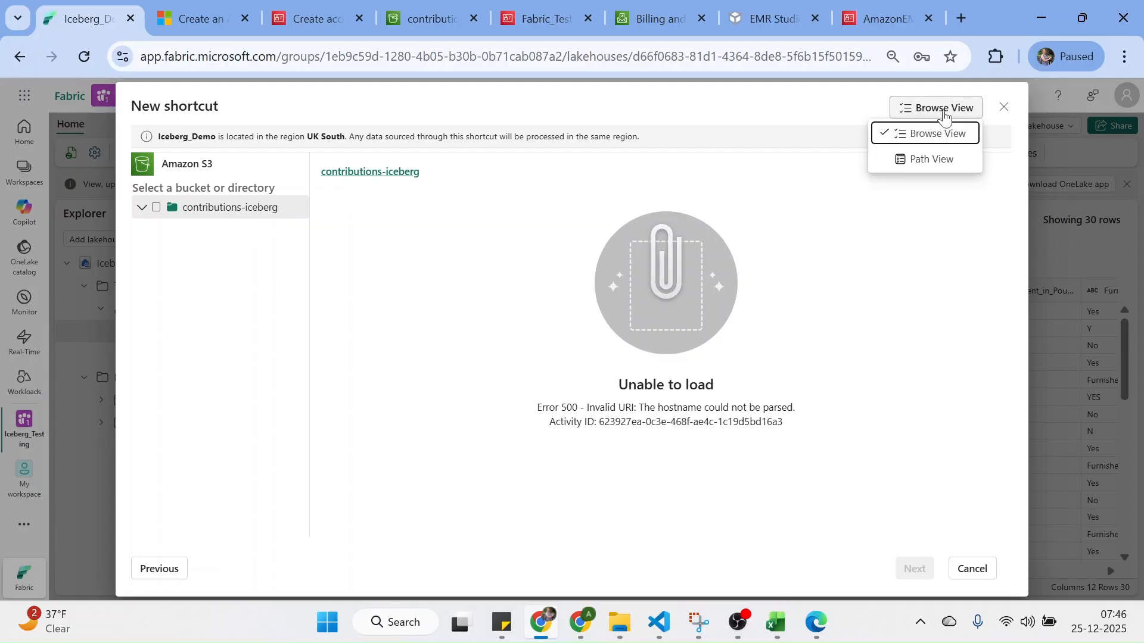
pyautogui.click(922, 164)
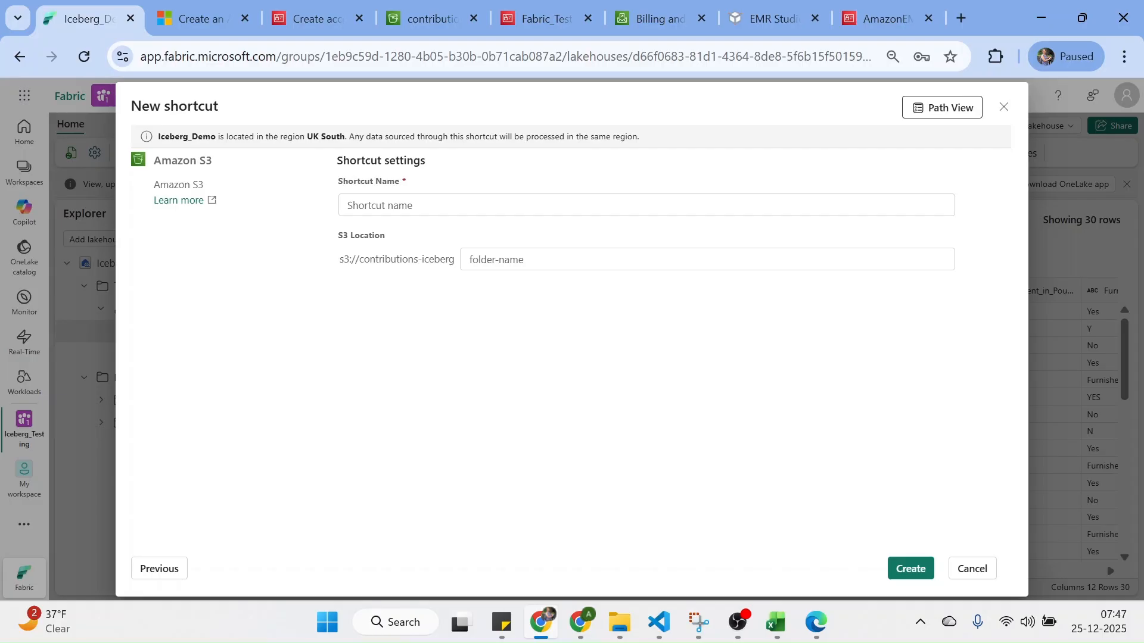
pyautogui.click(950, 113)
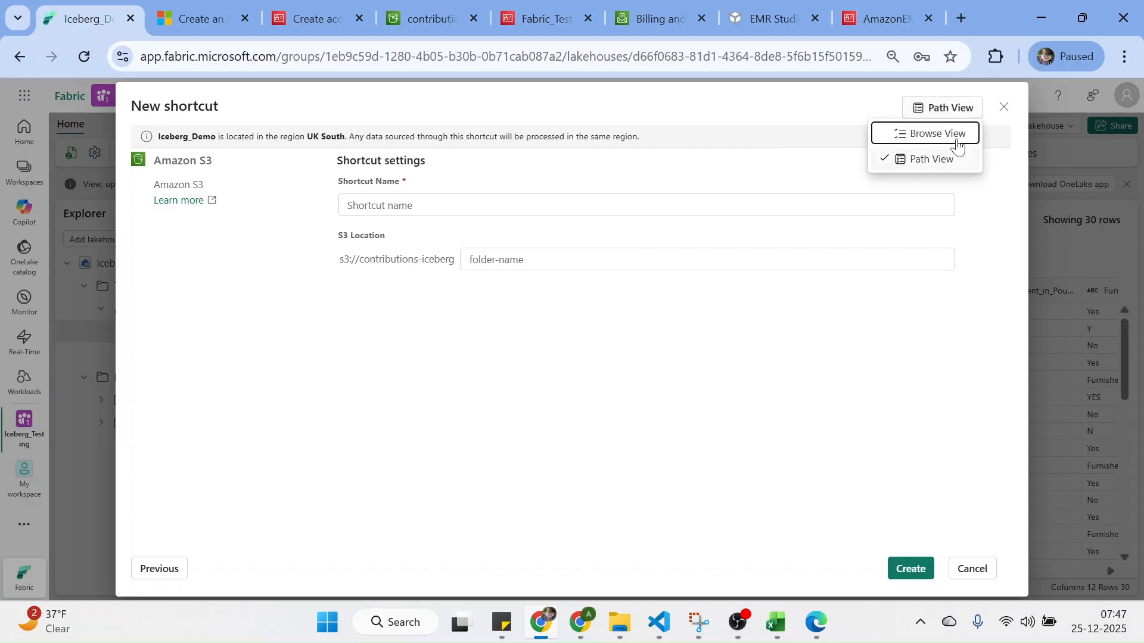
pyautogui.click(930, 135)
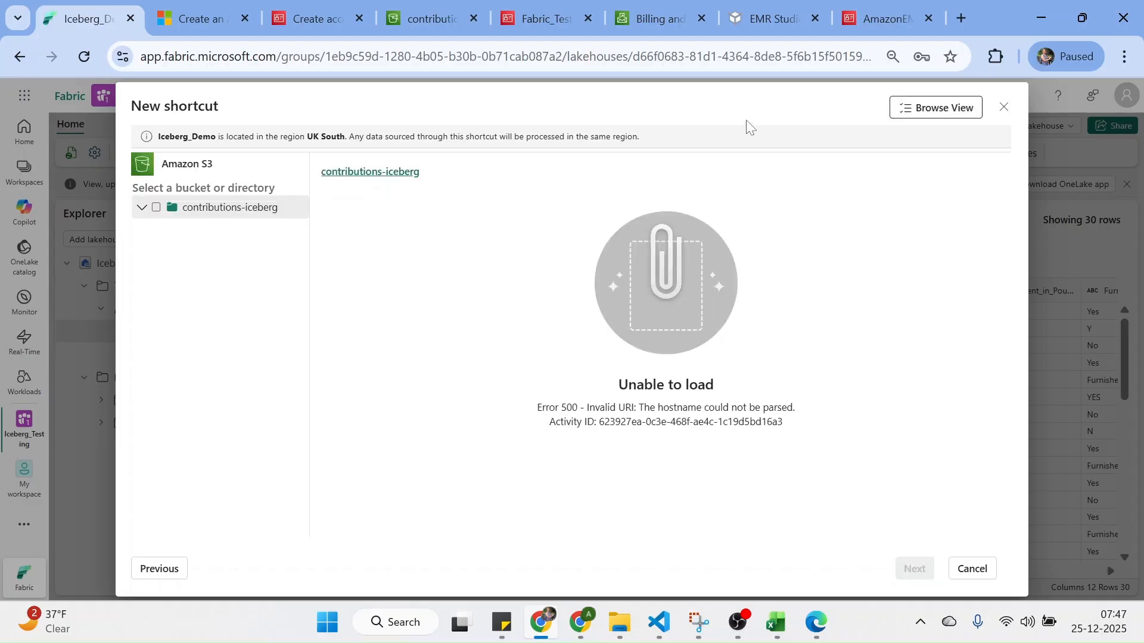
# Select the entire contributions-iceberg bucket and create its shortcut under the name contributions-iceberg-full-shortcut.
pyautogui.click(157, 208)
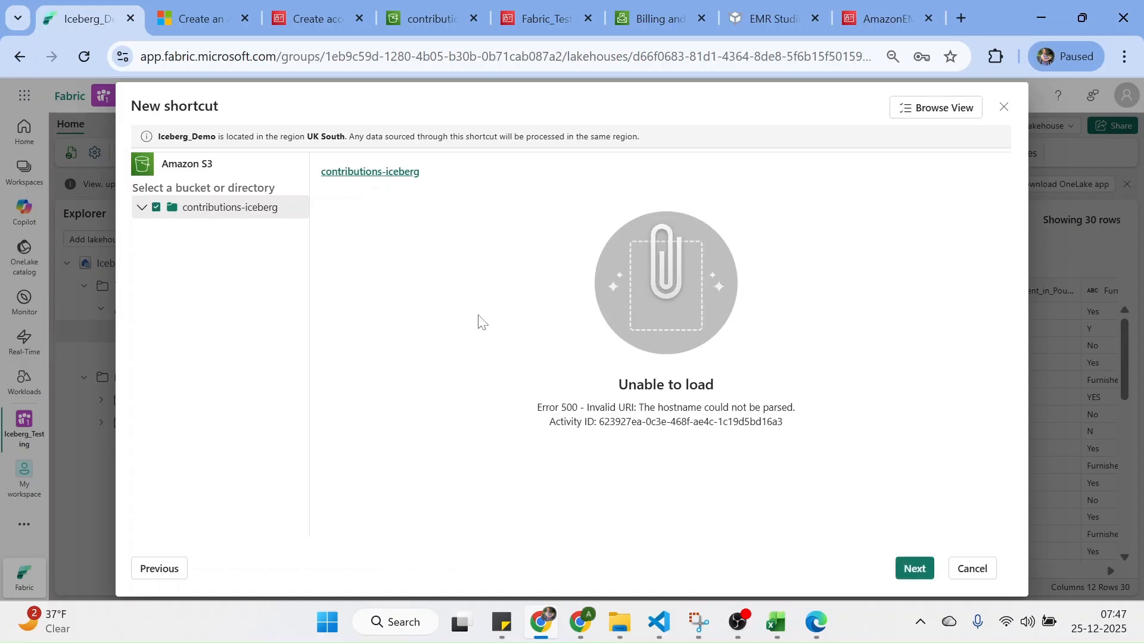
pyautogui.click(913, 568)
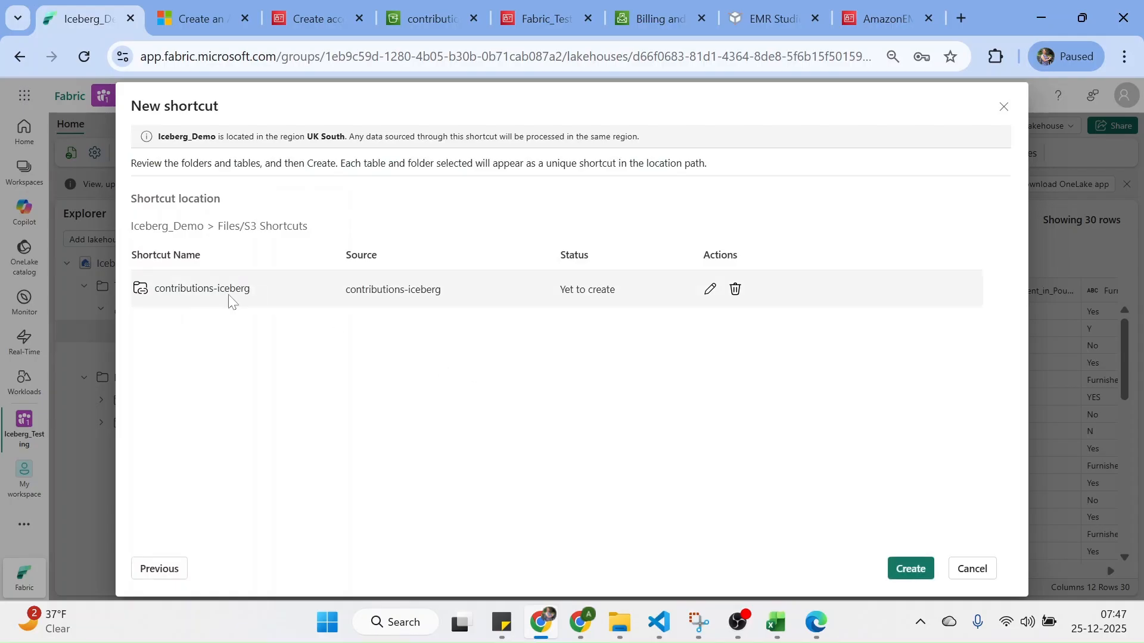
pyautogui.click(709, 289)
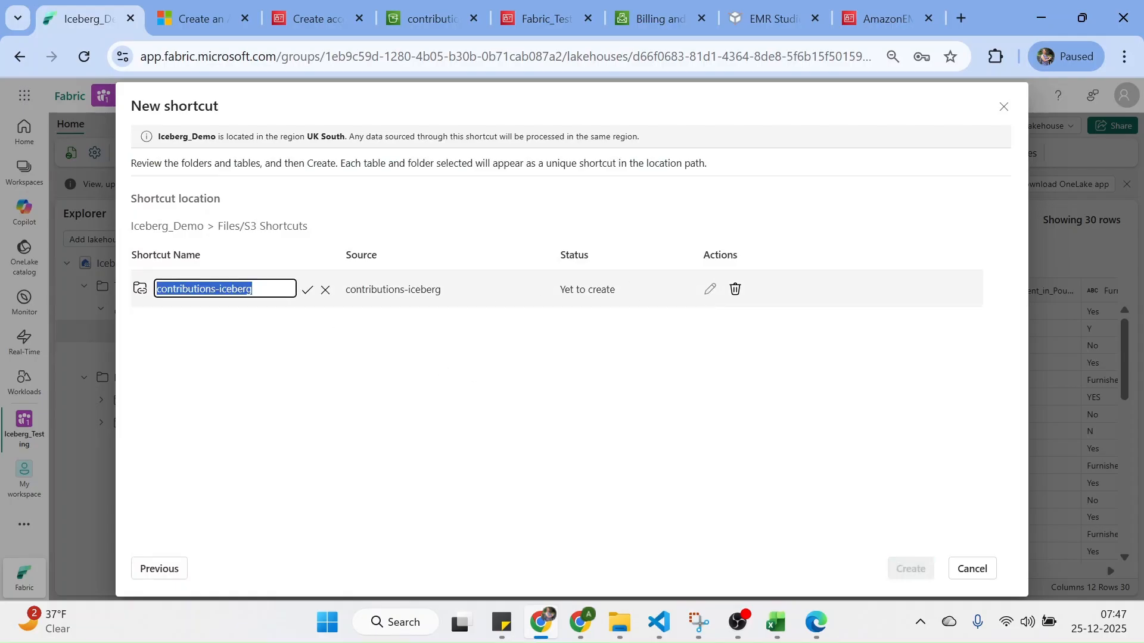
pyautogui.click(254, 289)
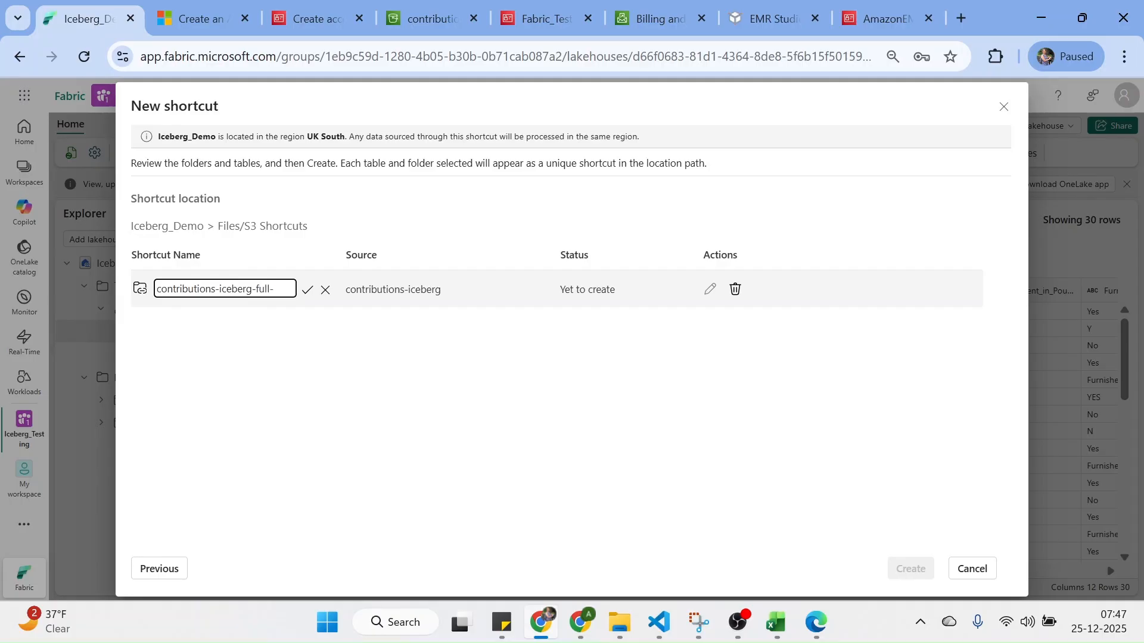
pyautogui.write('-full-shortcut')
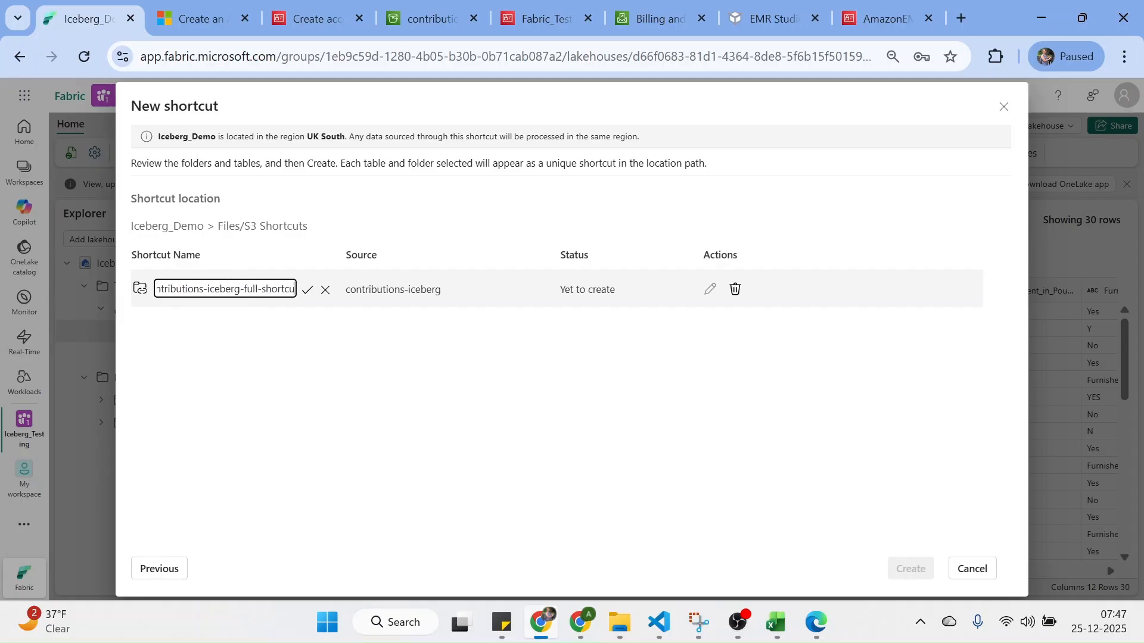
pyautogui.click(308, 290)
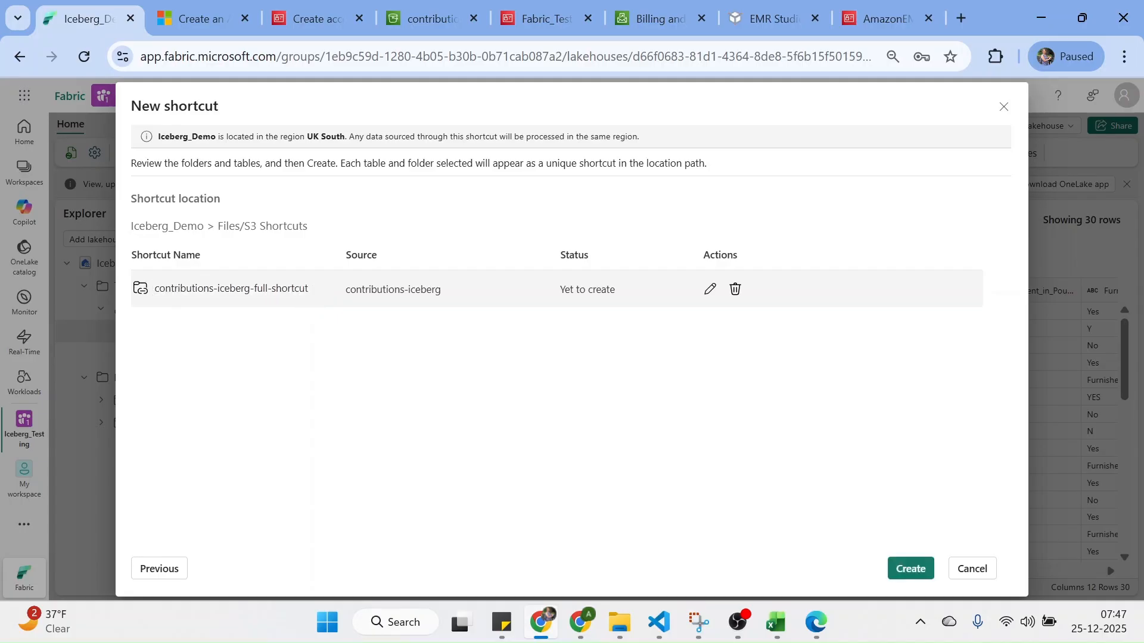
pyautogui.click(907, 570)
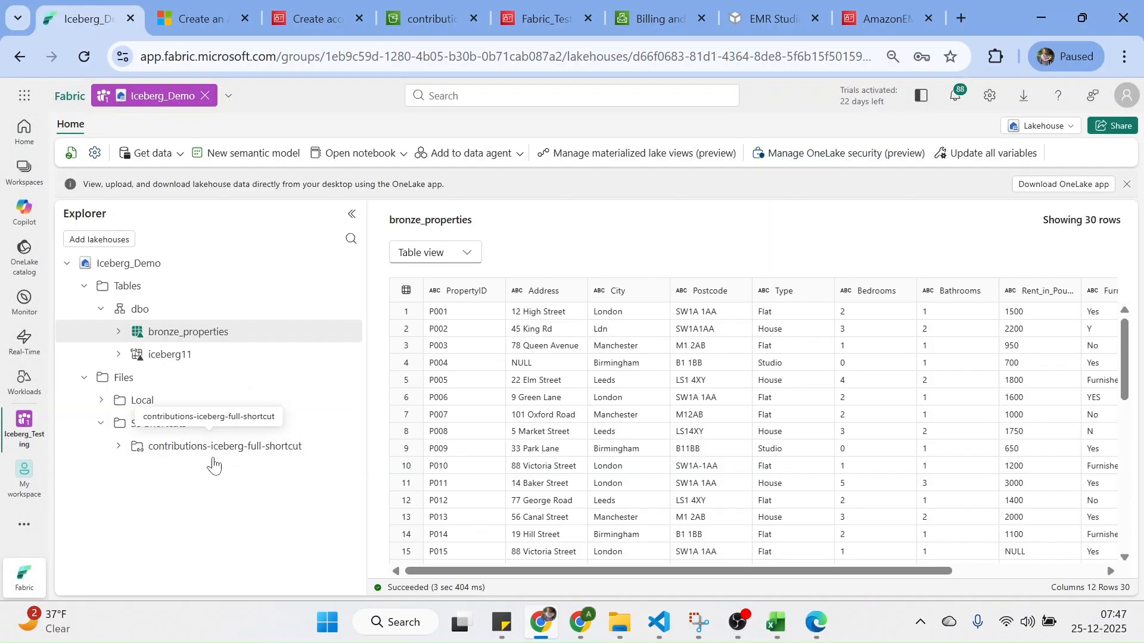
# Examine the new shortcut's bronze folder through bronze.db to the contents of raw_contributions, and collapse the bronze folder again.
pyautogui.click(145, 452)
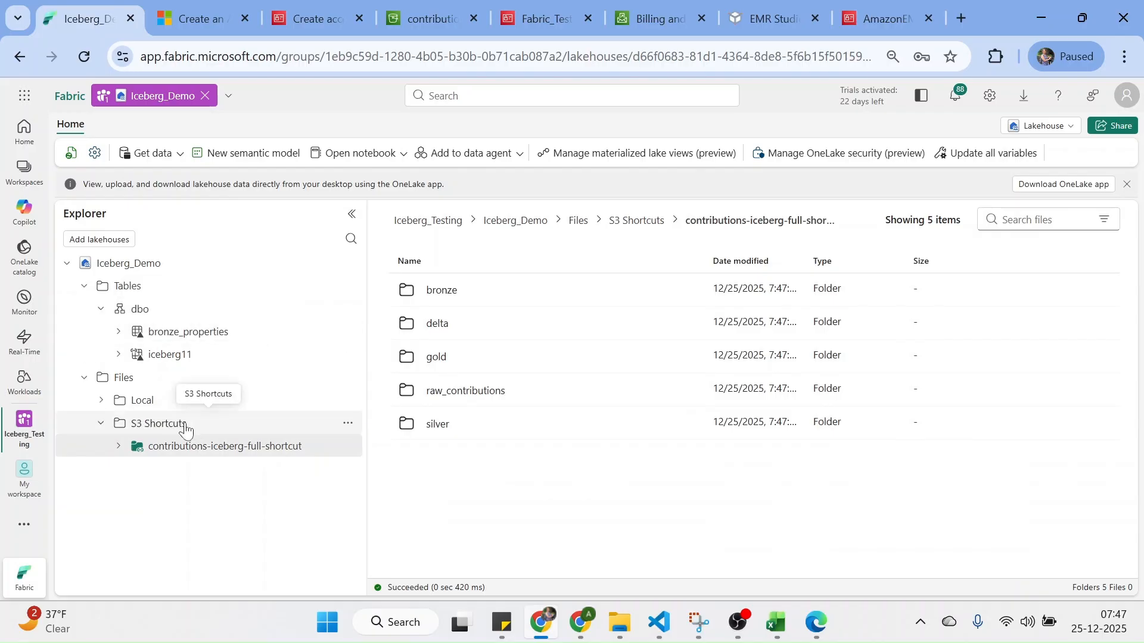
pyautogui.click(442, 290)
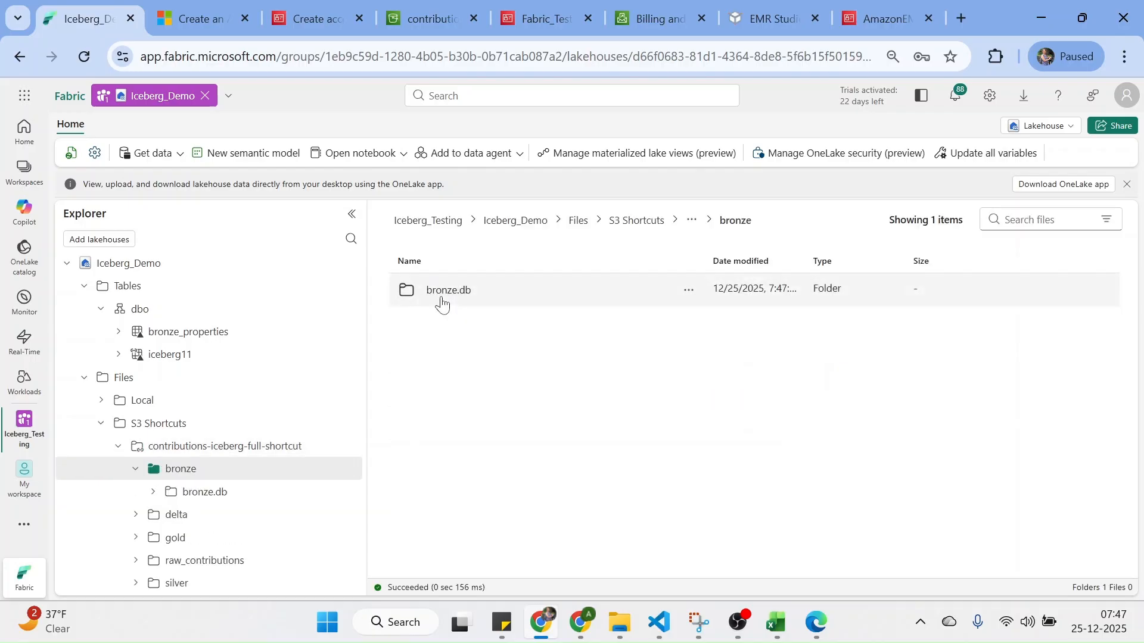
pyautogui.click(442, 304)
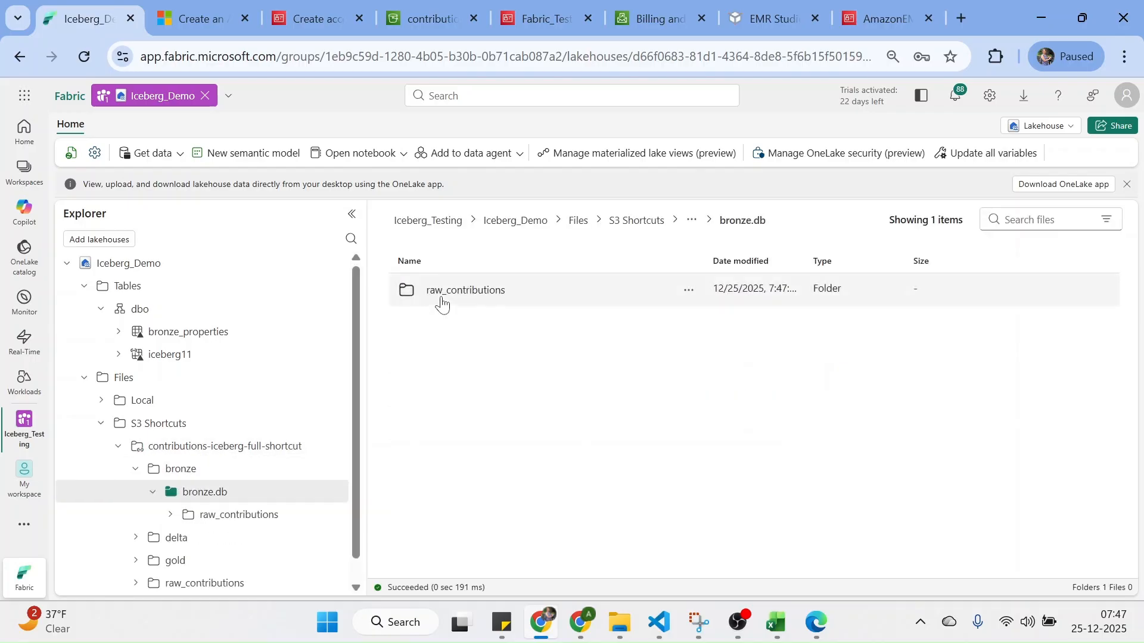
pyautogui.click(441, 304)
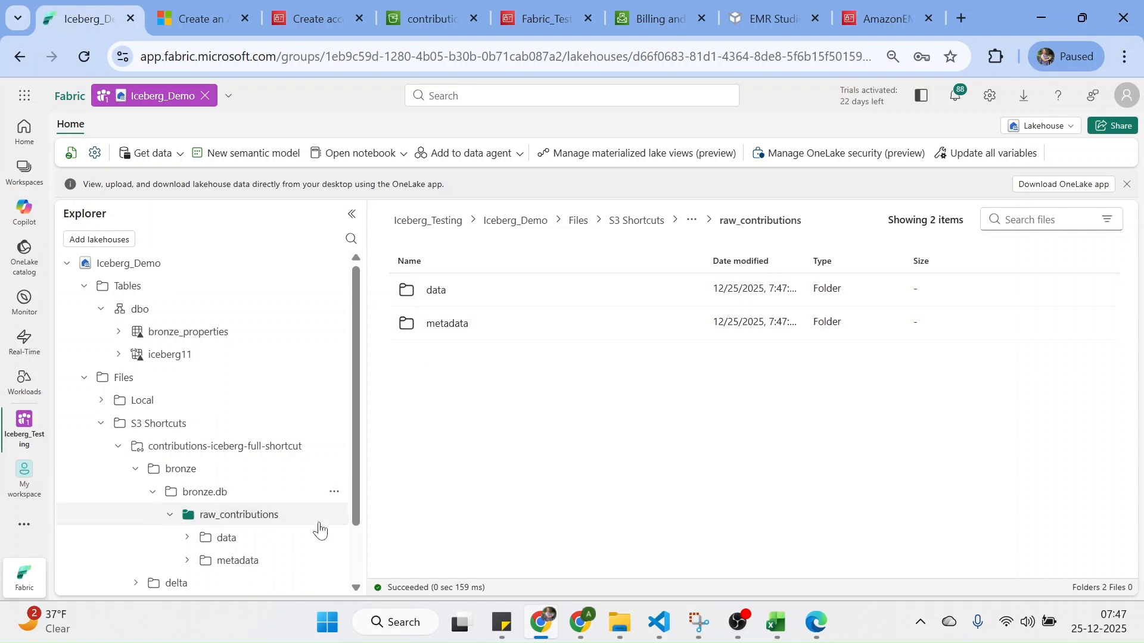
pyautogui.scroll(-2, 357, 561)
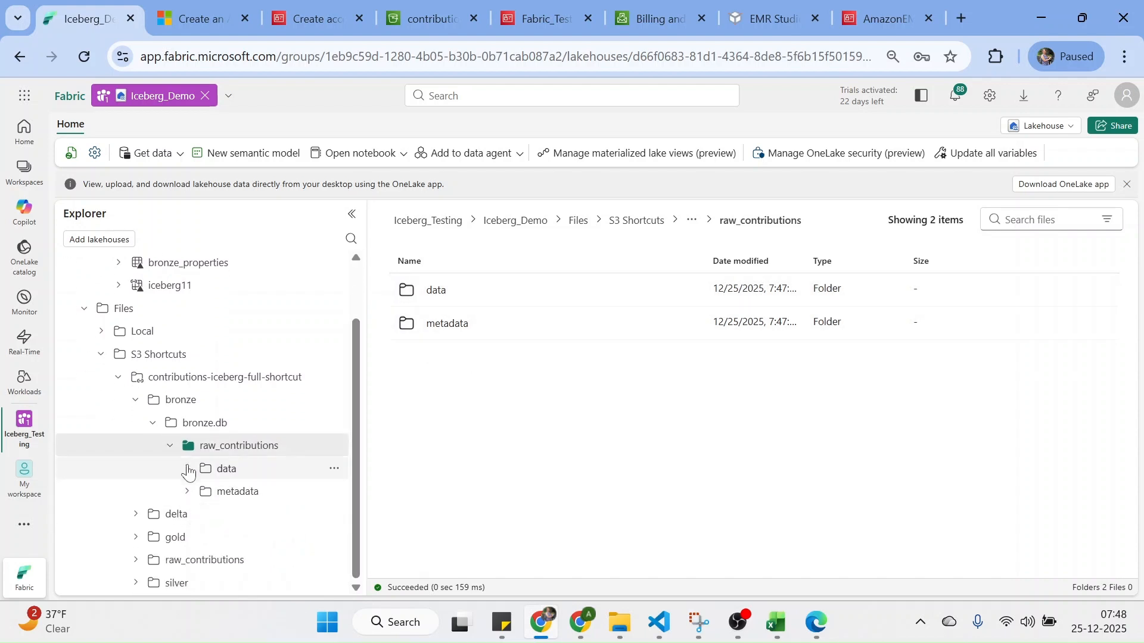
pyautogui.click(171, 448)
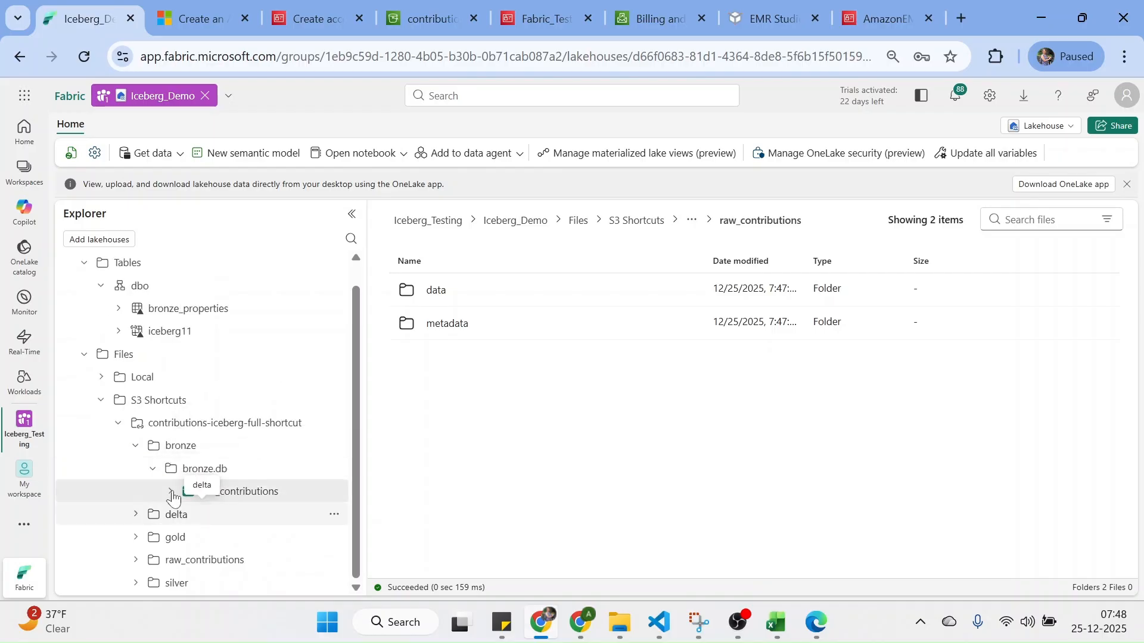
pyautogui.click(153, 470)
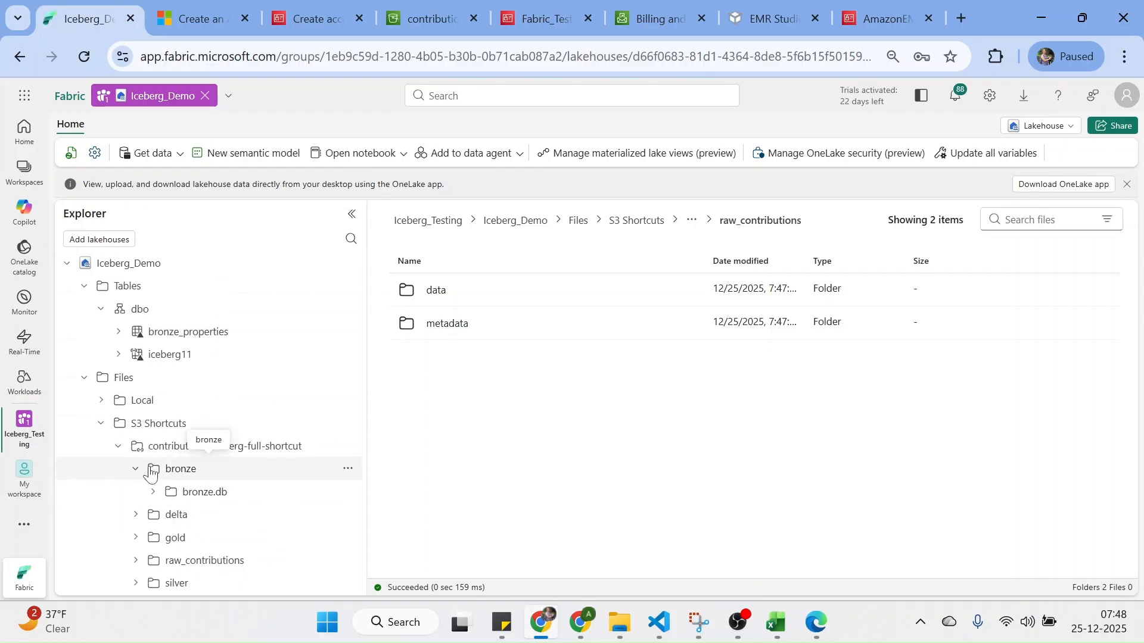
pyautogui.click(136, 474)
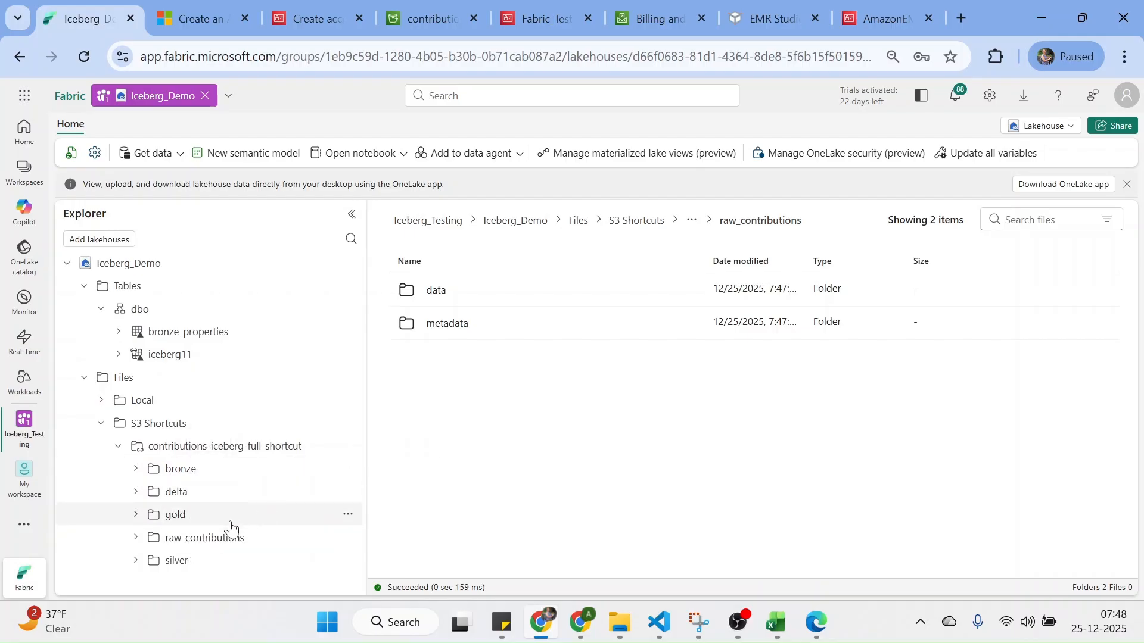
# Open the delta folder's raw_contributions partition for ingestion_year=2025, ingestion_month=11 and preview the rows of its first parquet file.
pyautogui.click(181, 497)
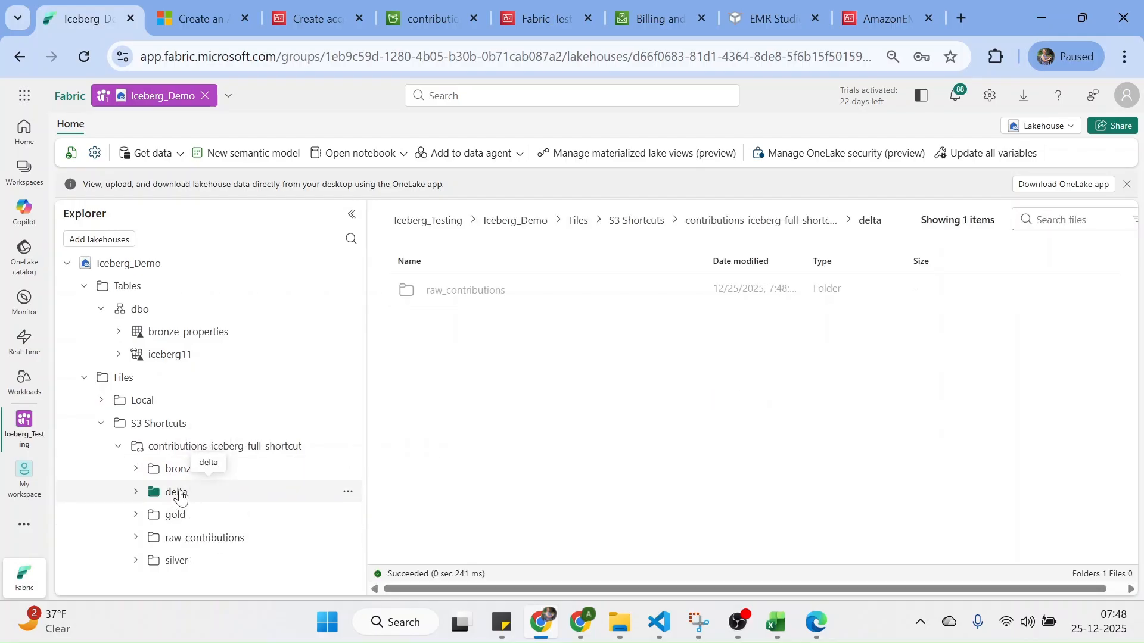
pyautogui.doubleClick(476, 292)
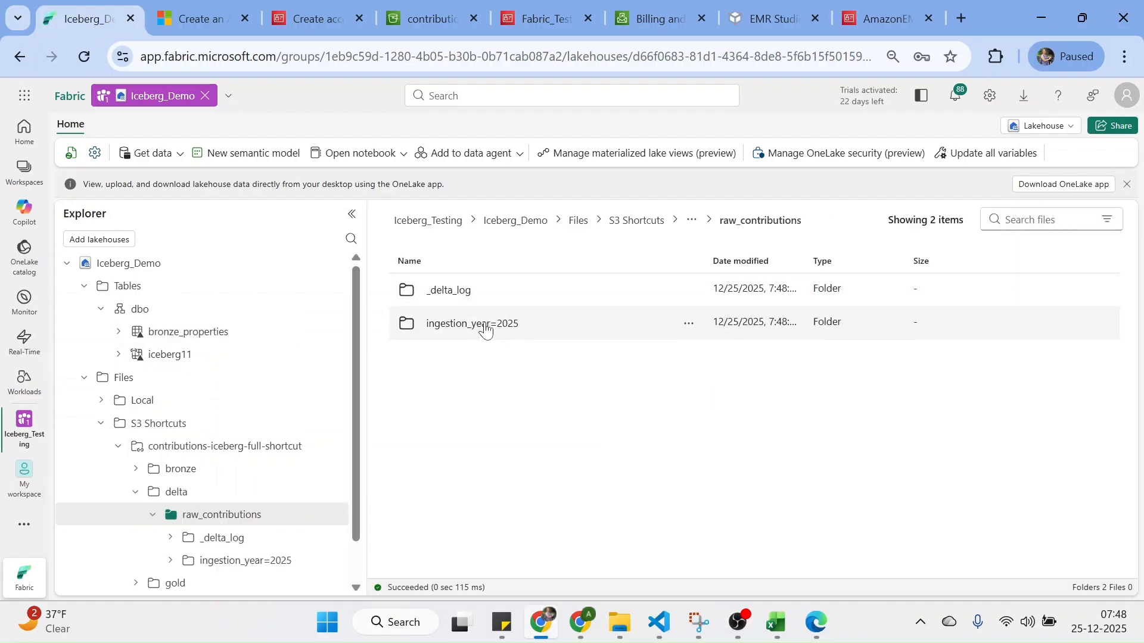
pyautogui.doubleClick(484, 327)
pyautogui.doubleClick(473, 298)
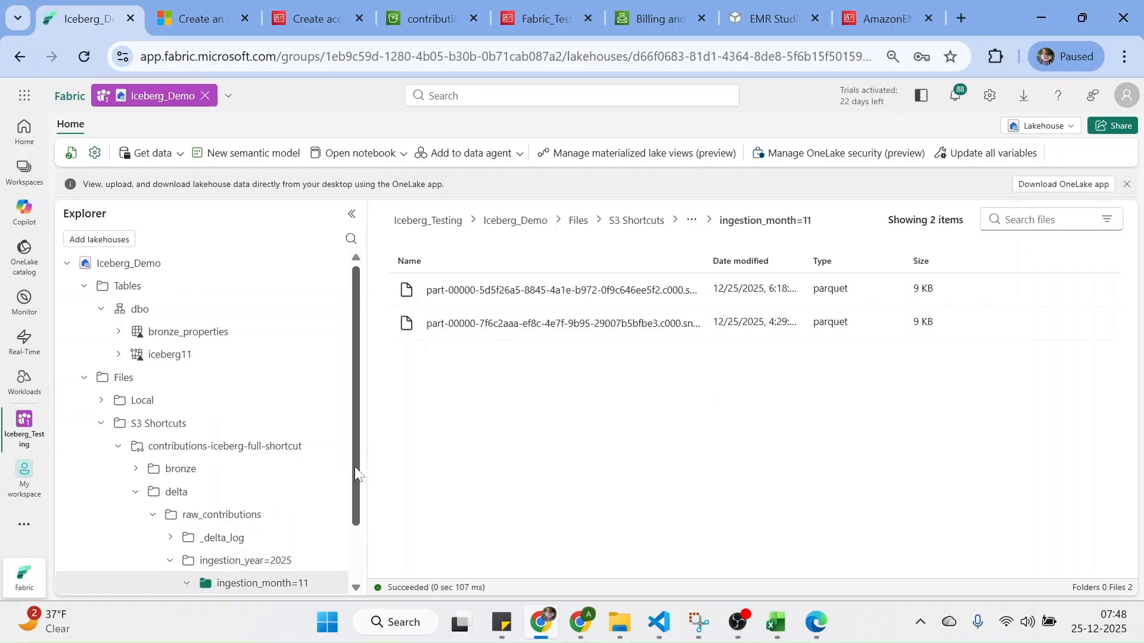
pyautogui.moveTo(355, 480); pyautogui.dragTo(355, 545)
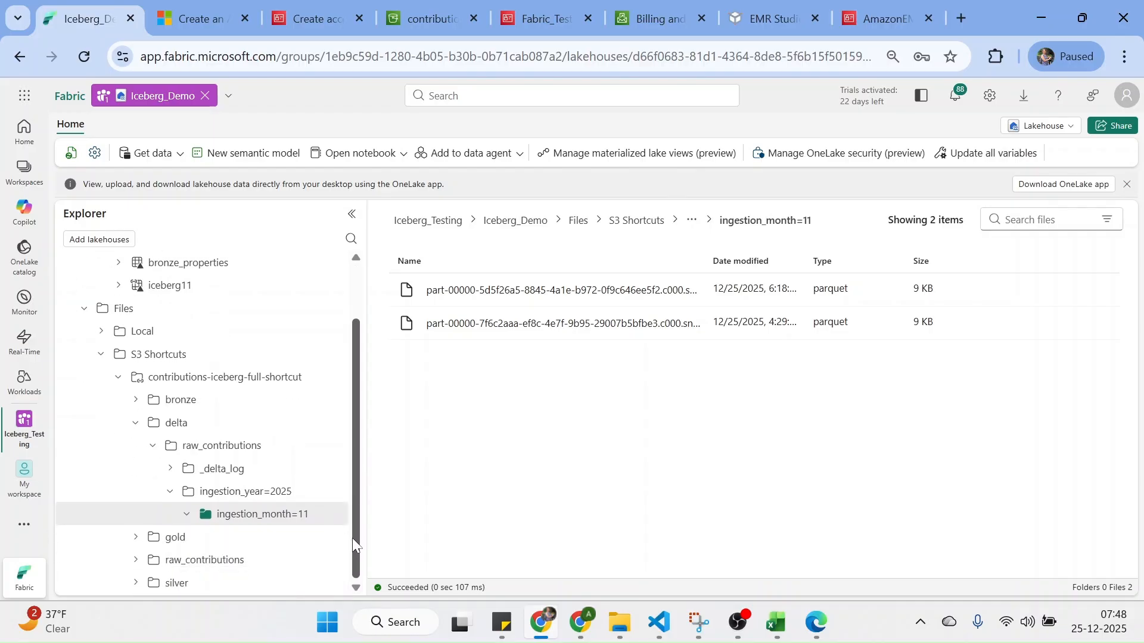
pyautogui.click(135, 423)
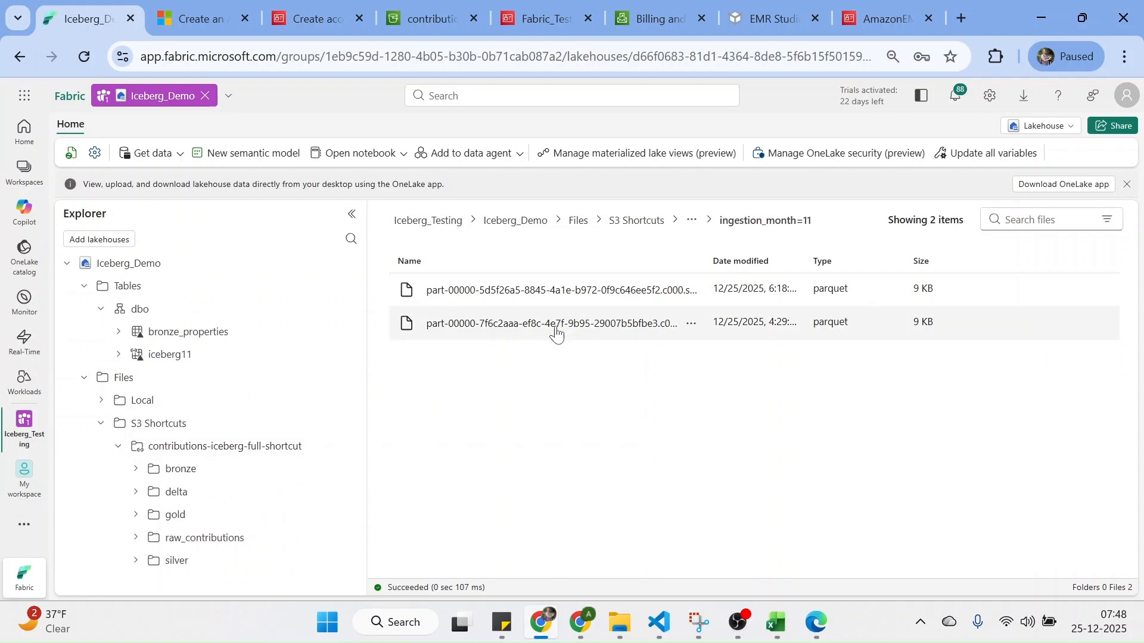
pyautogui.click(544, 293)
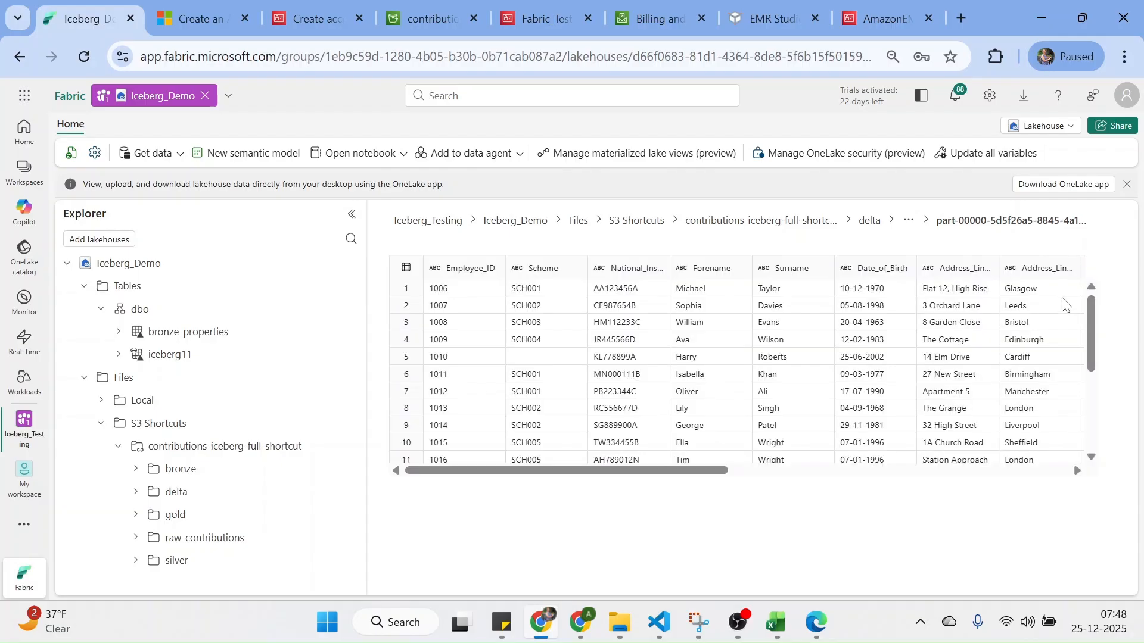
pyautogui.moveTo(1092, 341); pyautogui.dragTo(1078, 440)
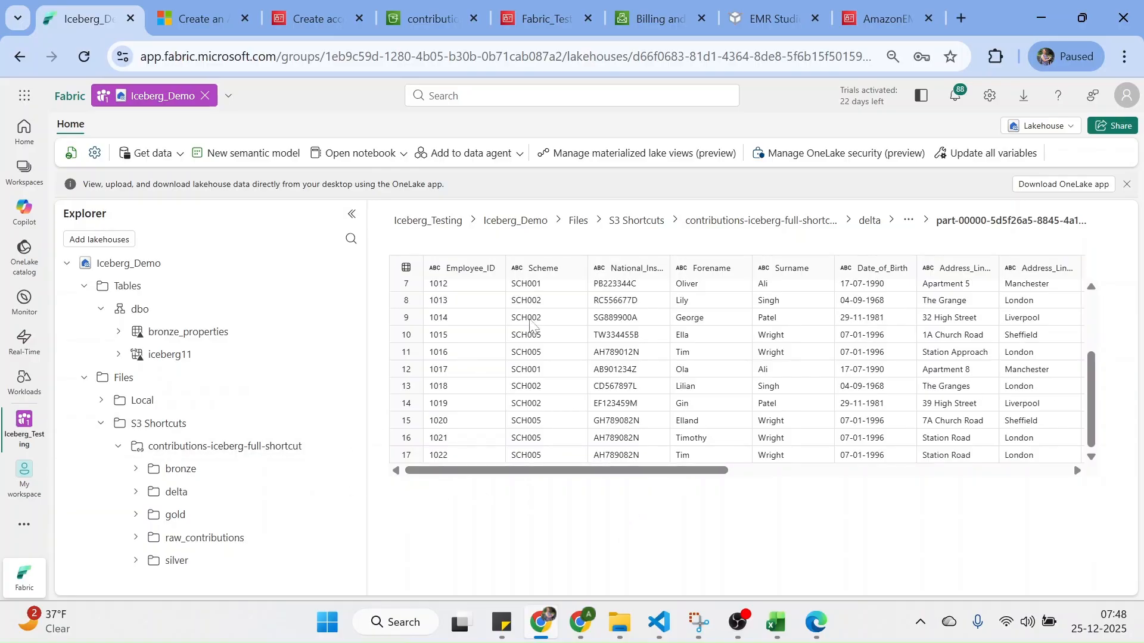
# Collapse contributions-iceberg-full-shortcut, review its available actions and examine its folder properties.
pyautogui.click(120, 449)
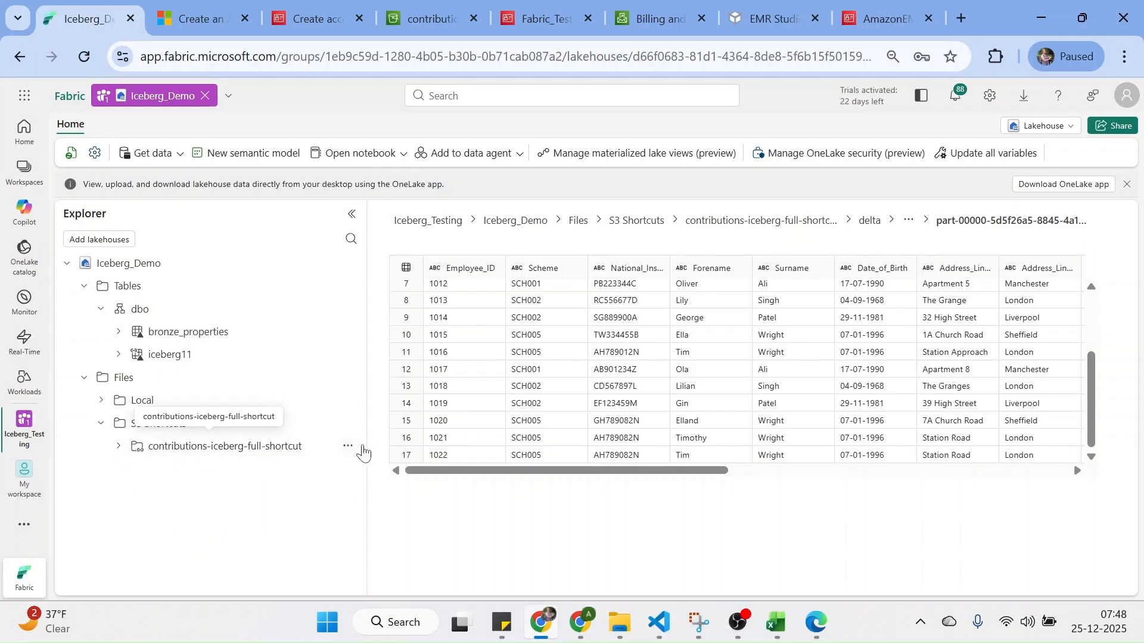
pyautogui.click(349, 453)
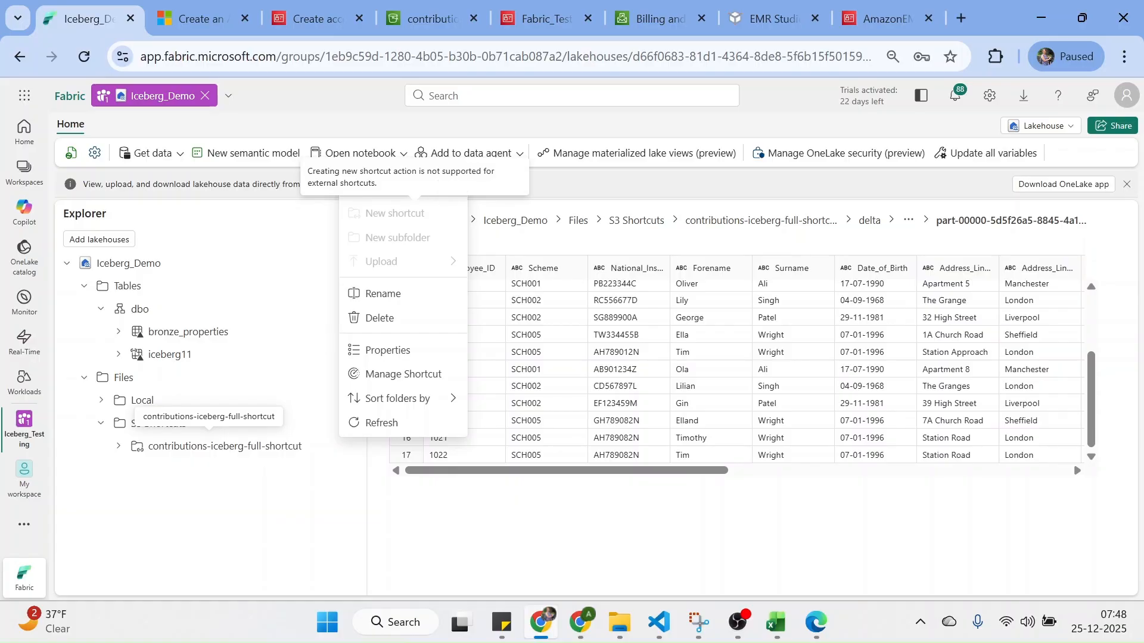
pyautogui.moveTo(458, 184)
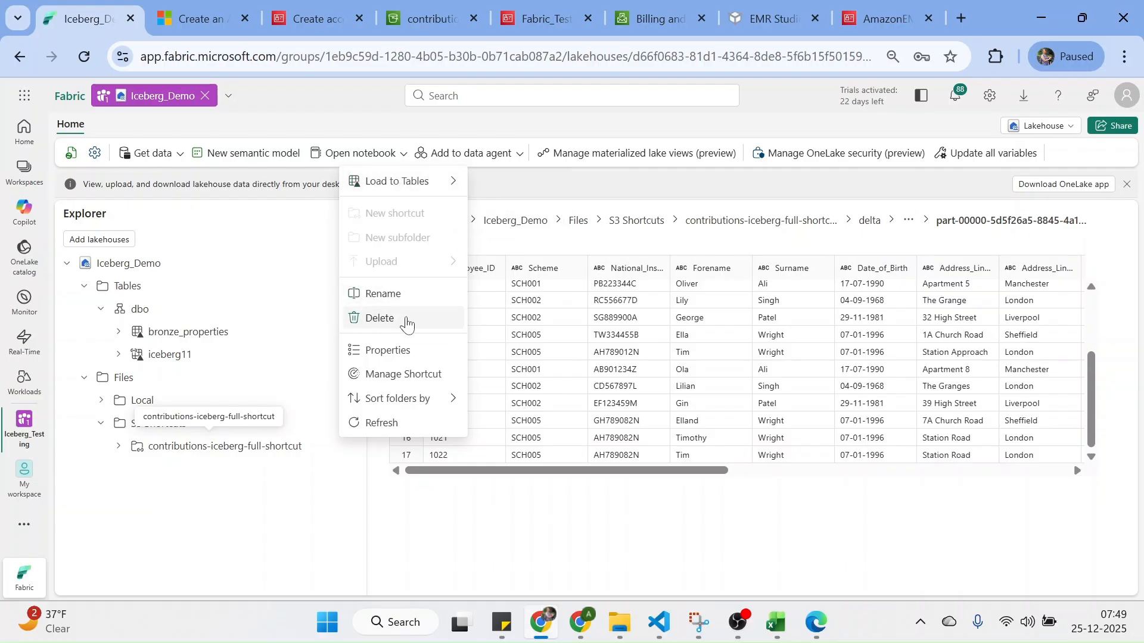
pyautogui.click(394, 357)
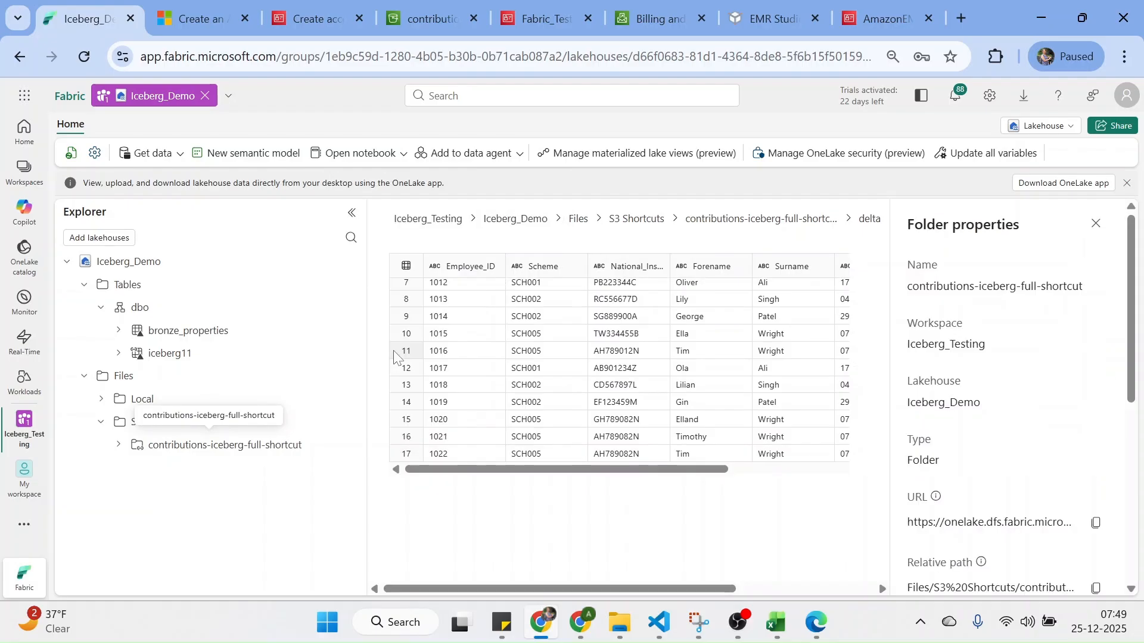
pyautogui.scroll(-3, 1136, 262)
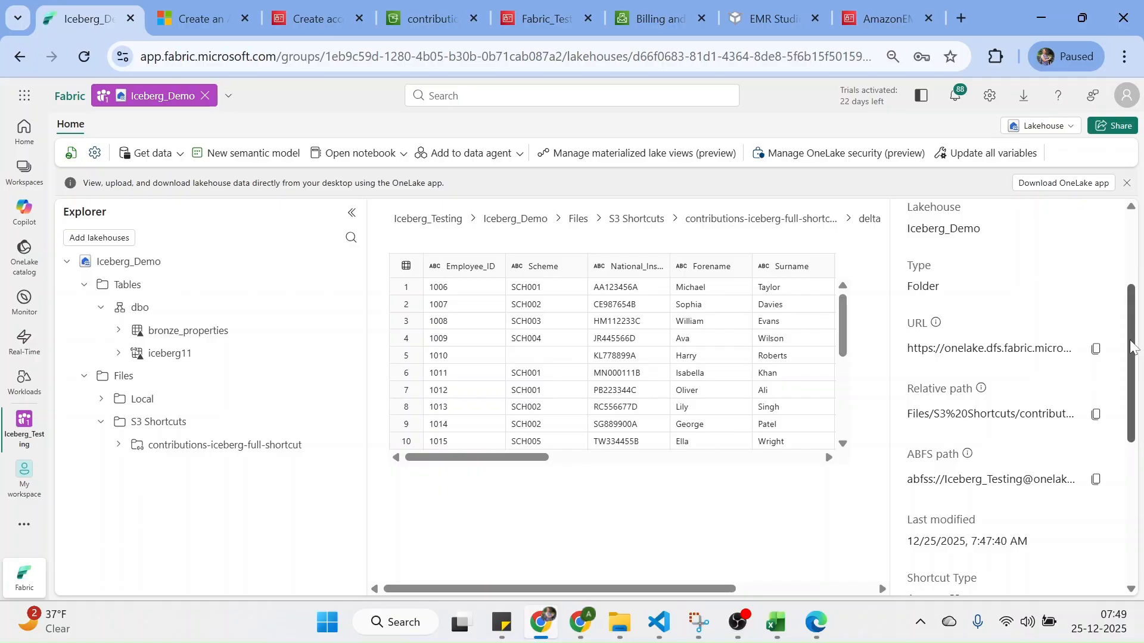
# Examine the shortcut type, target location and size in the folder properties of contributions-iceberg-full-shortcut.
pyautogui.scroll(-4, 1133, 346)
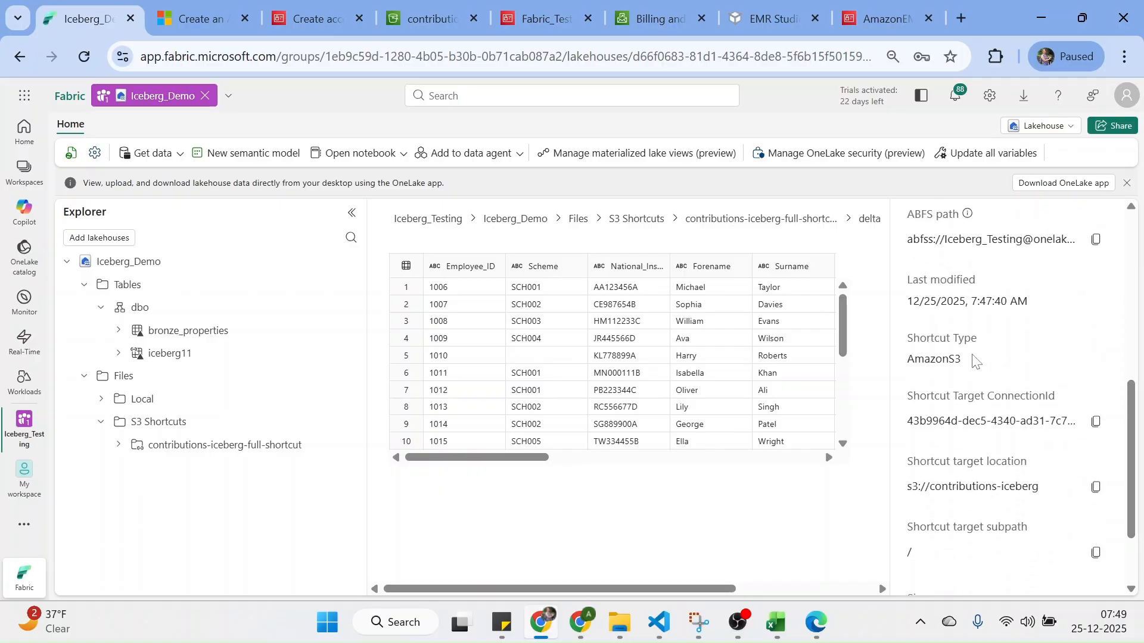
pyautogui.doubleClick(934, 359)
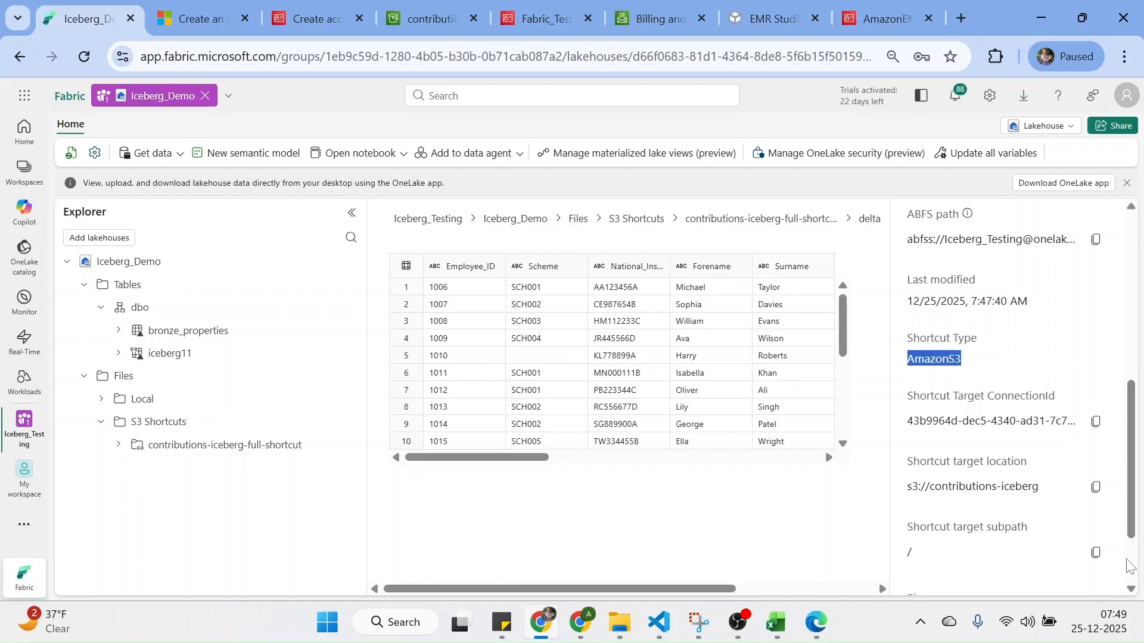
pyautogui.scroll(-2, 1130, 567)
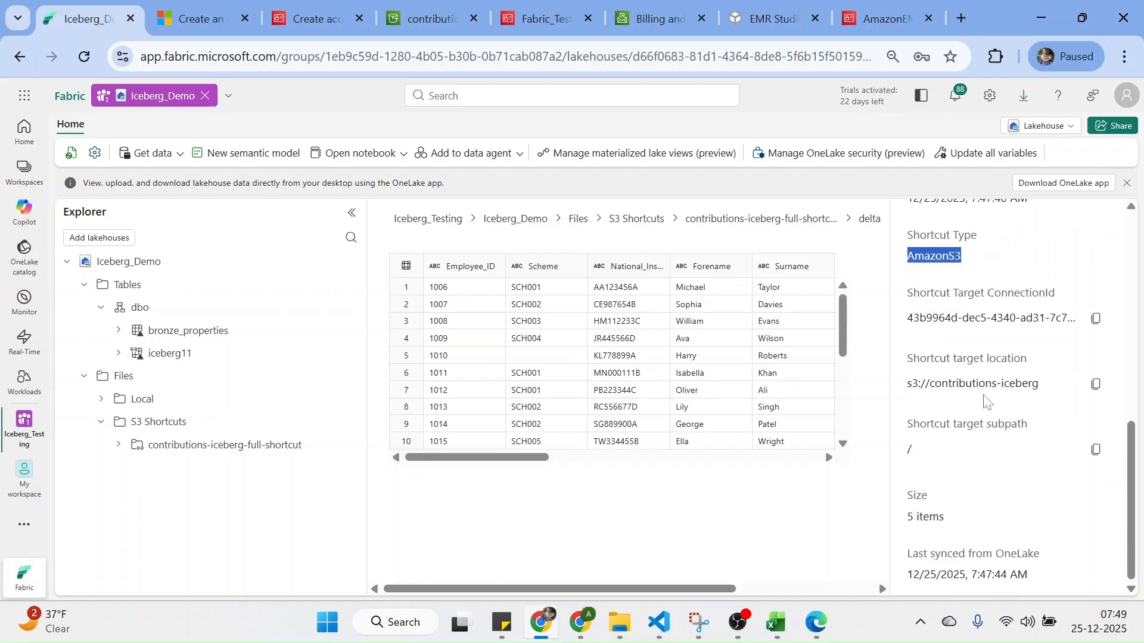
pyautogui.doubleClick(962, 383)
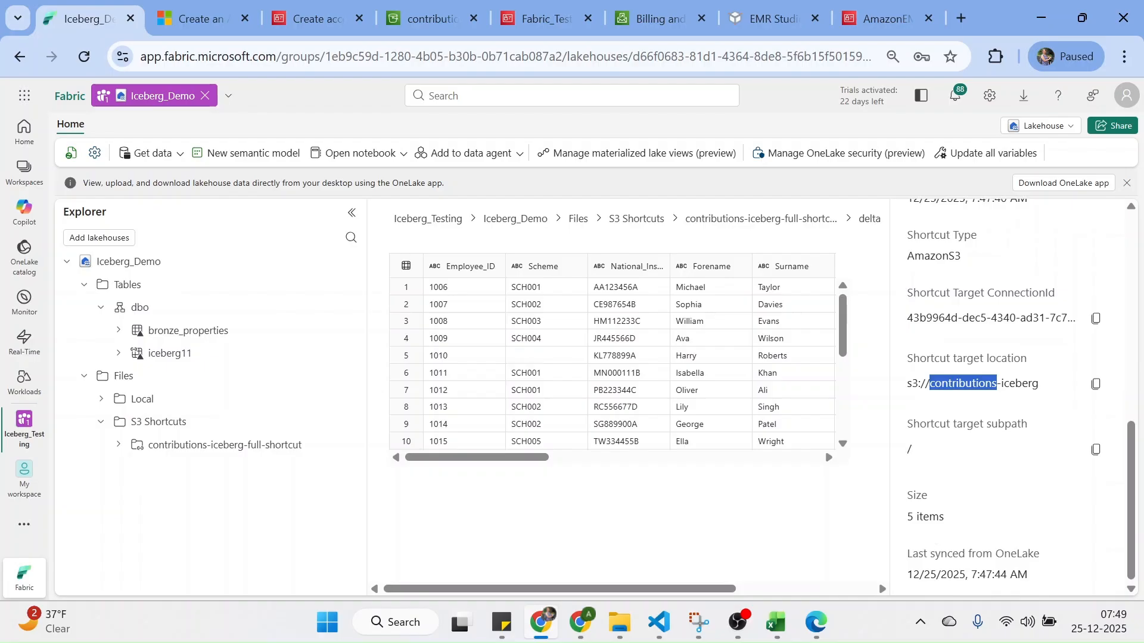
pyautogui.doubleClick(930, 517)
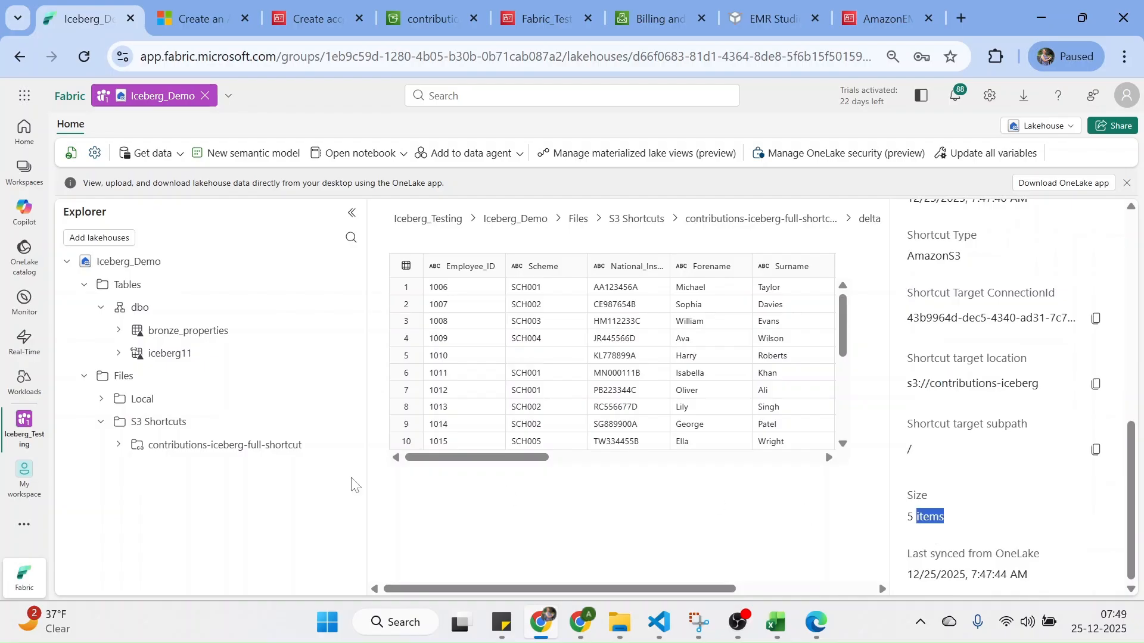
# Expand contributions-iceberg-full-shortcut to compare its folders with the item count, check the last sync time and close the folder properties.
pyautogui.click(120, 450)
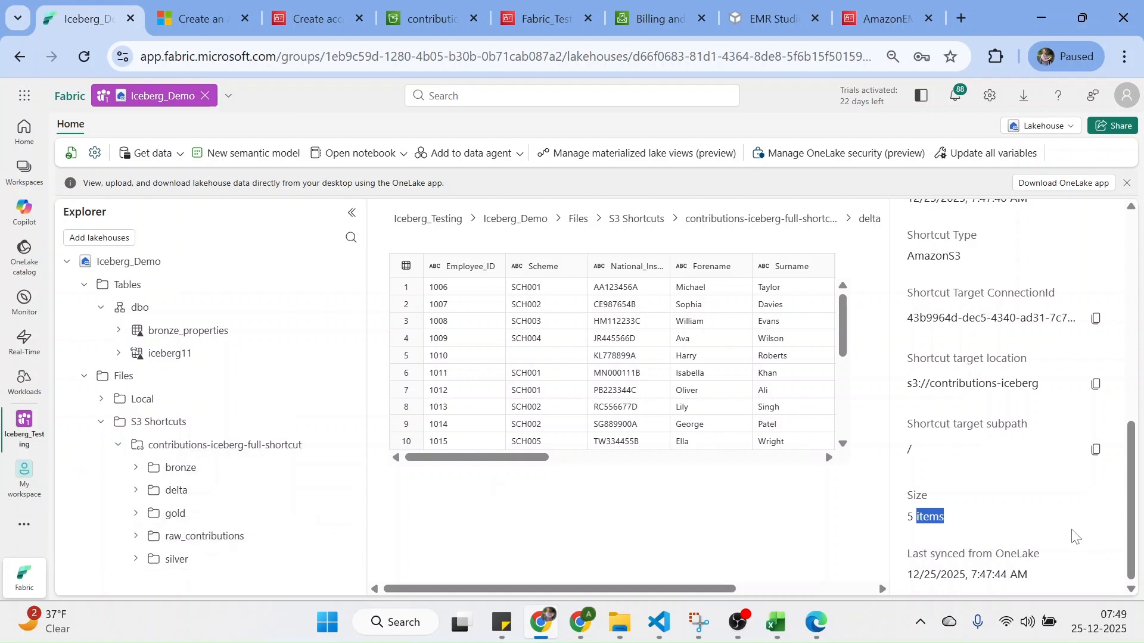
pyautogui.moveTo(908, 574); pyautogui.dragTo(1028, 574)
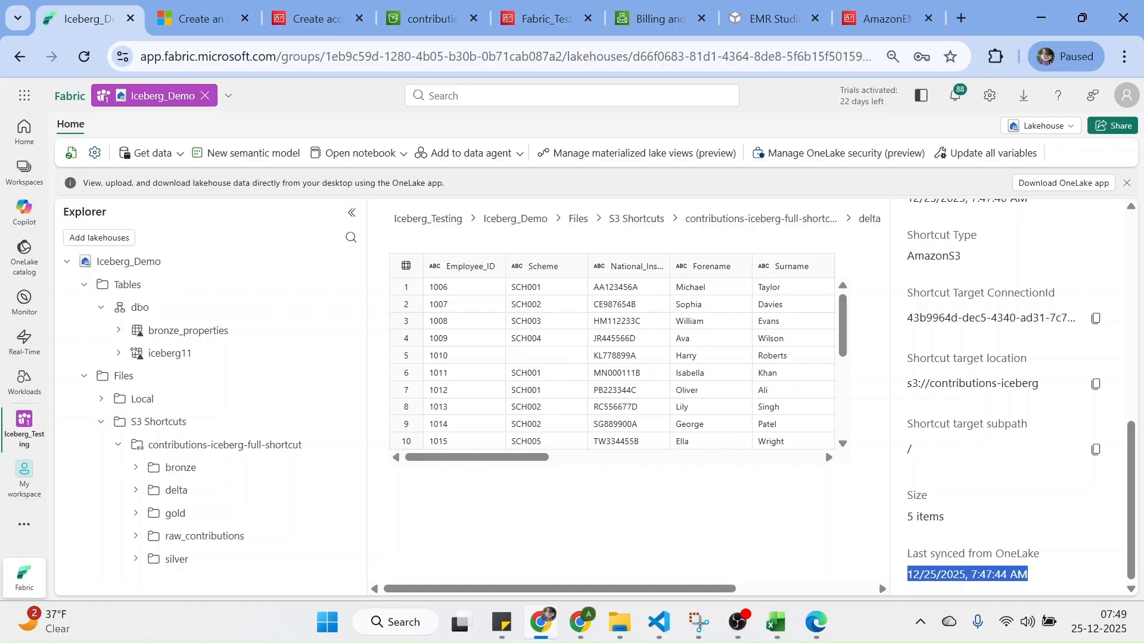
pyautogui.click(1092, 546)
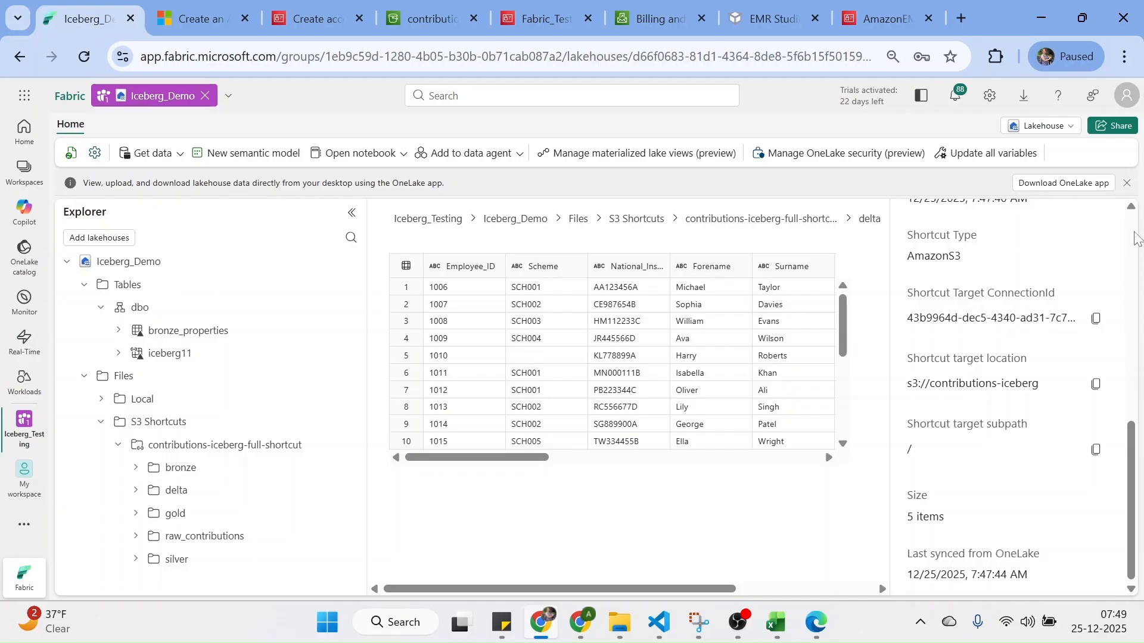
pyautogui.scroll(5, 1136, 237)
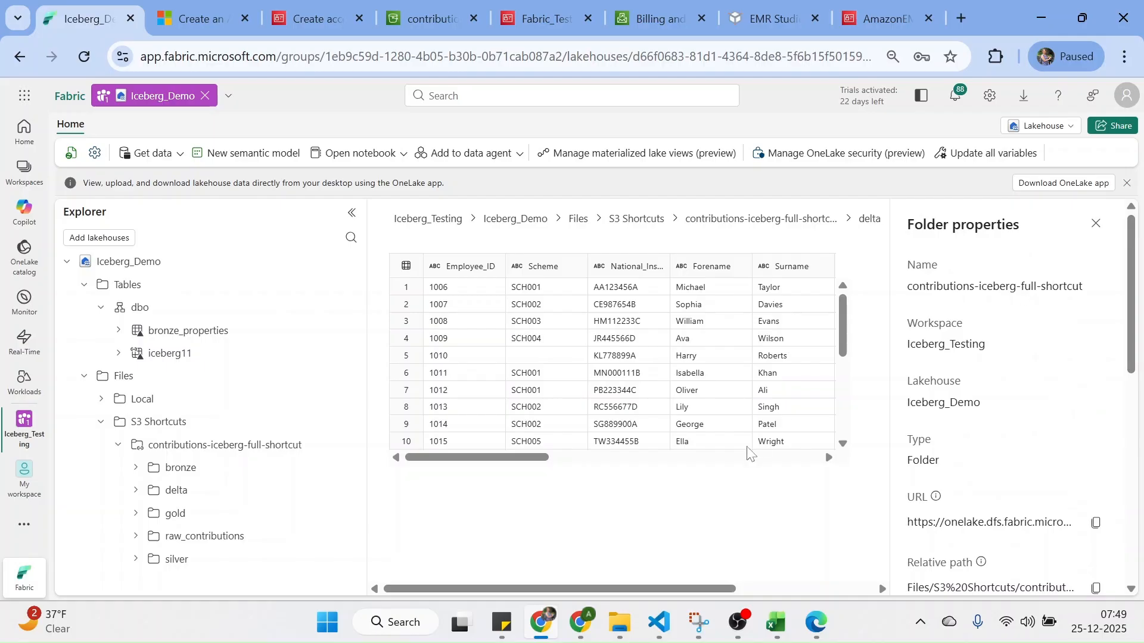
pyautogui.moveTo(1138, 271); pyautogui.dragTo(1140, 235)
pyautogui.click(1096, 224)
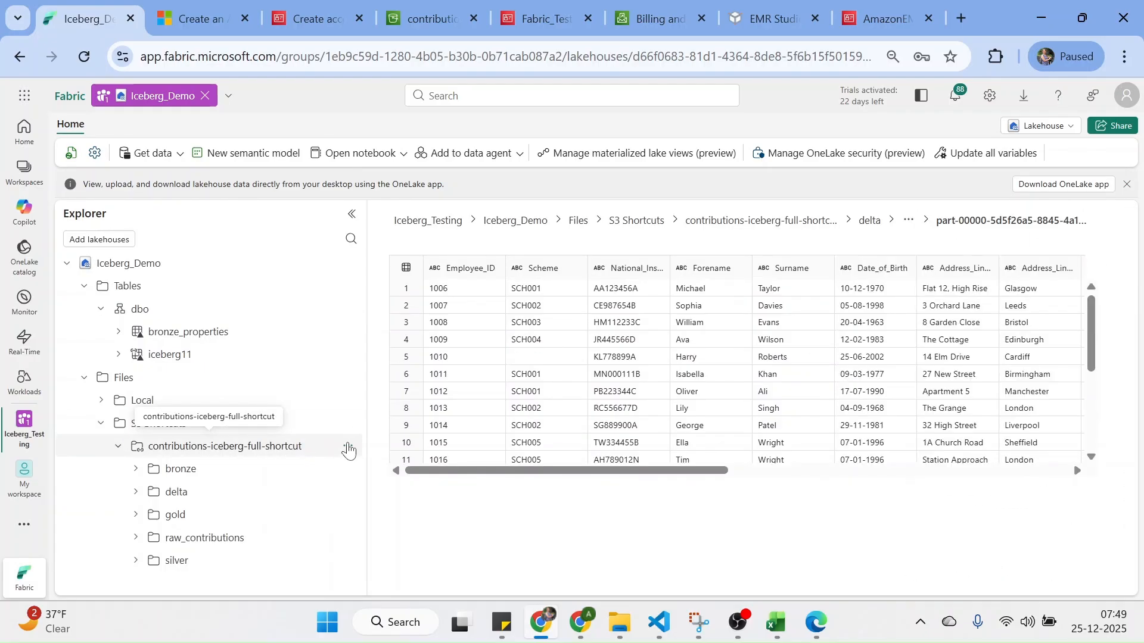
# Review the shortcut management details and editable variables of contributions-iceberg-full-shortcut, close them and collapse the shortcut.
pyautogui.click(349, 451)
pyautogui.click(394, 368)
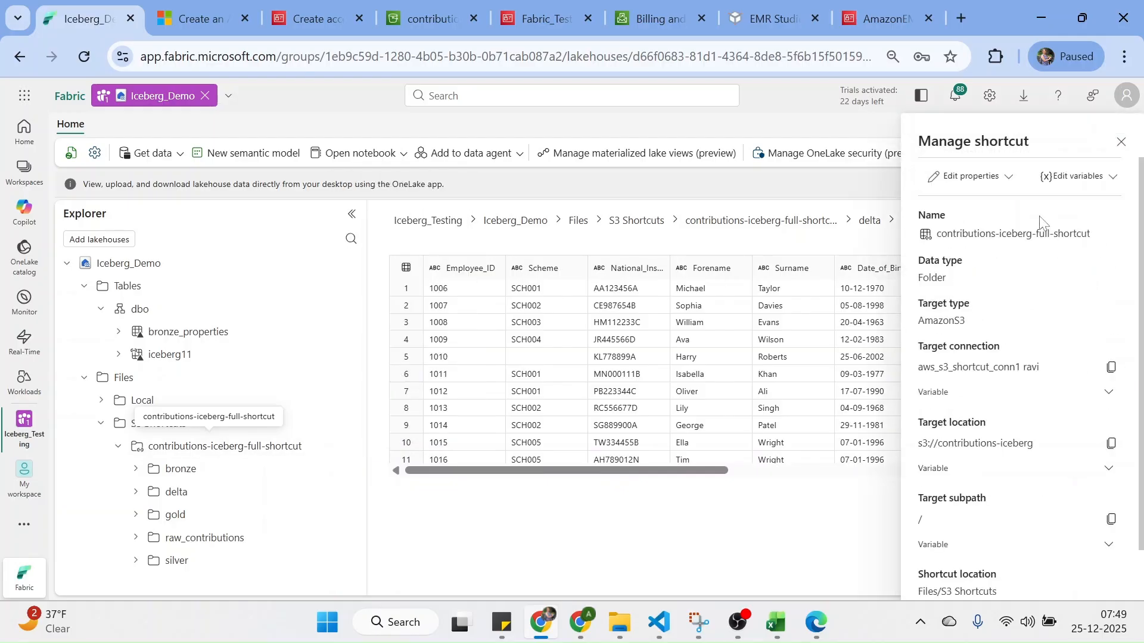
pyautogui.click(1114, 179)
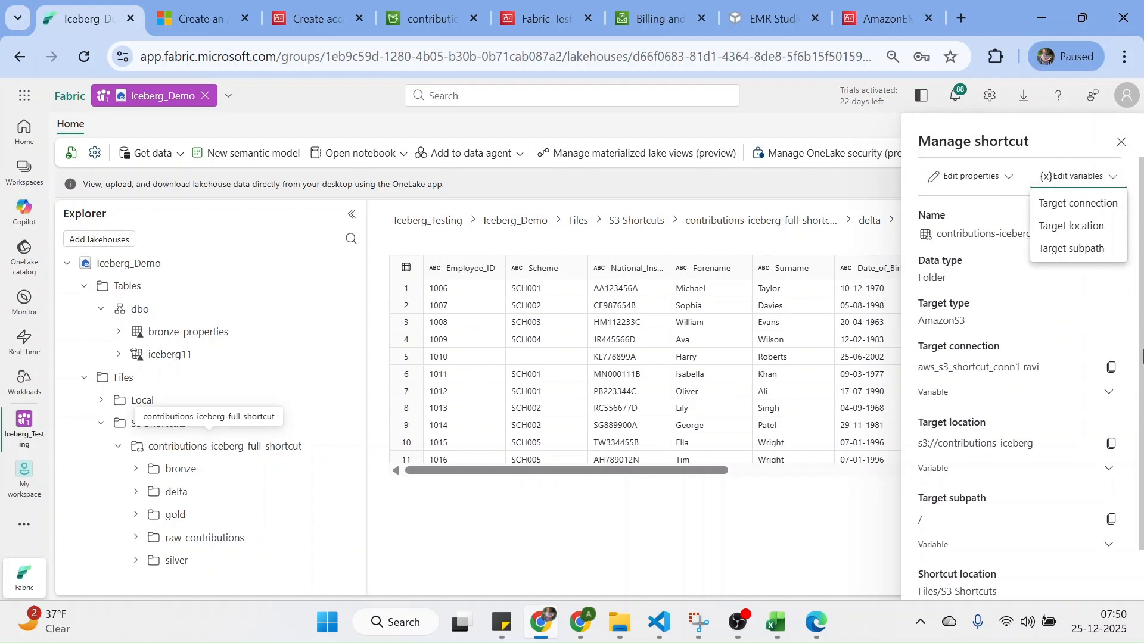
pyautogui.click(1142, 356)
pyautogui.moveTo(1140, 311); pyautogui.dragTo(1142, 241)
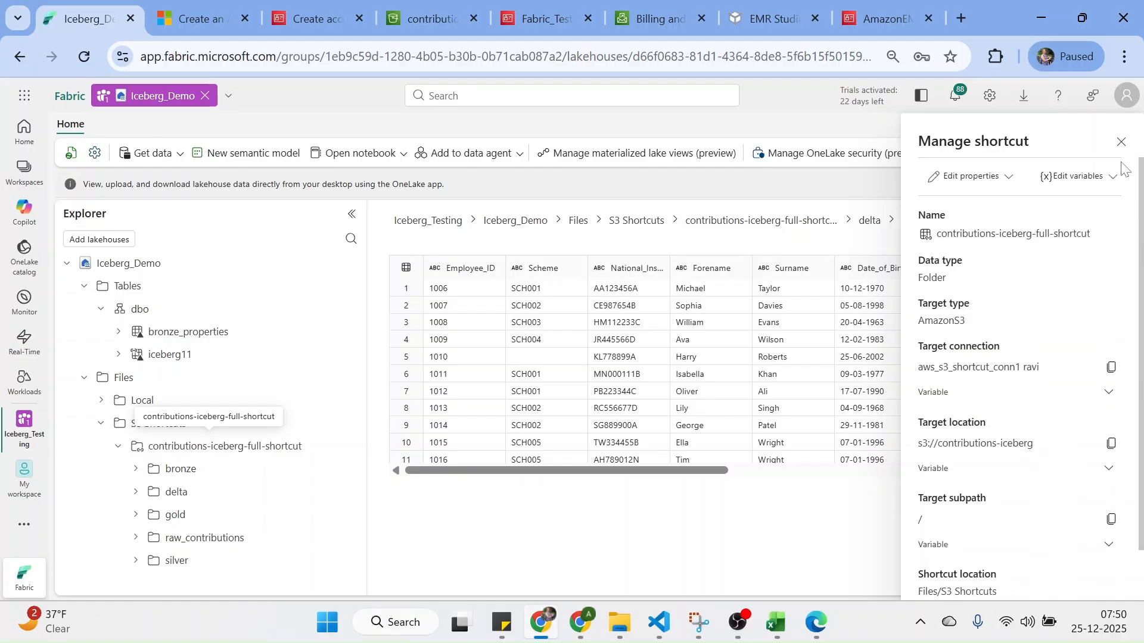
pyautogui.click(1120, 142)
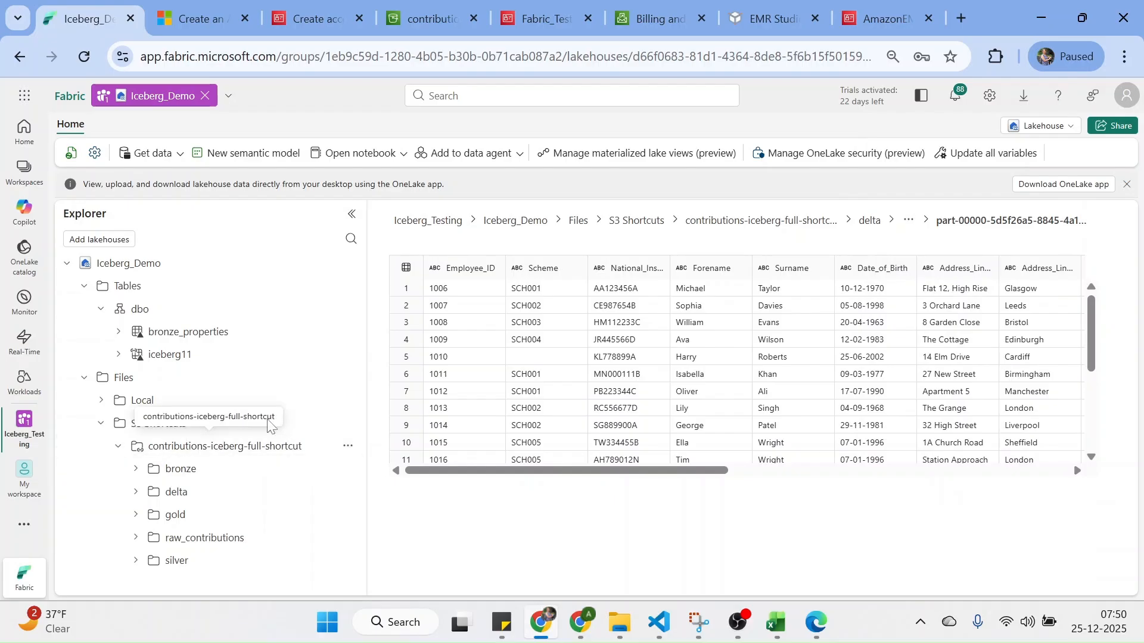
pyautogui.click(118, 448)
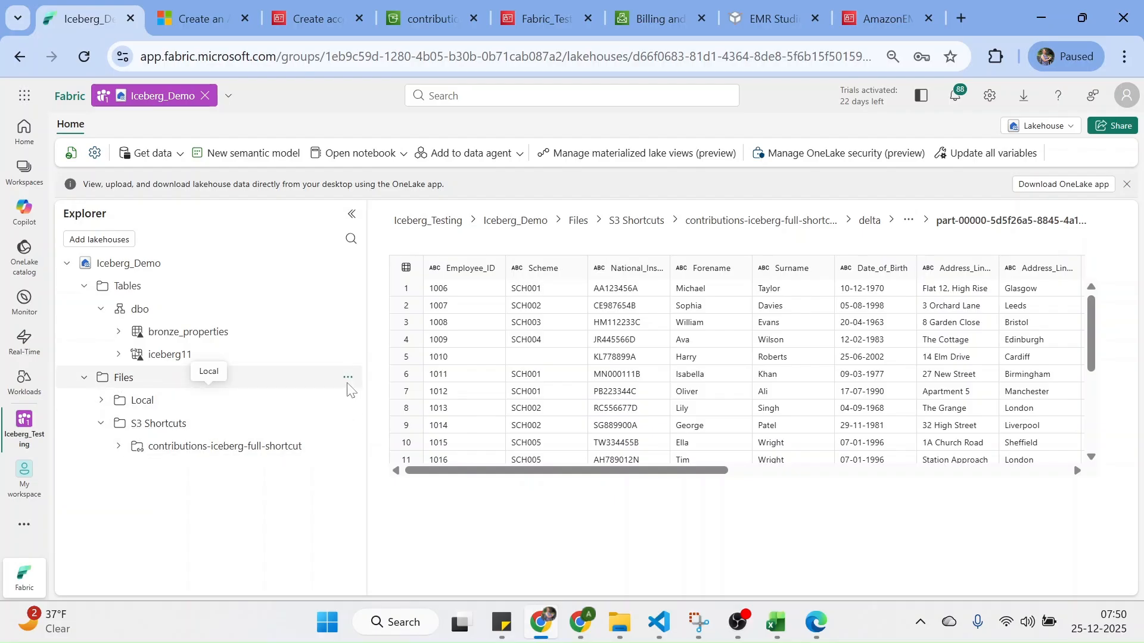
# Start a new Amazon S3 shortcut in the S3 Shortcuts folder using the existing aws_s3_shortcut_conn1 connection.
pyautogui.click(348, 429)
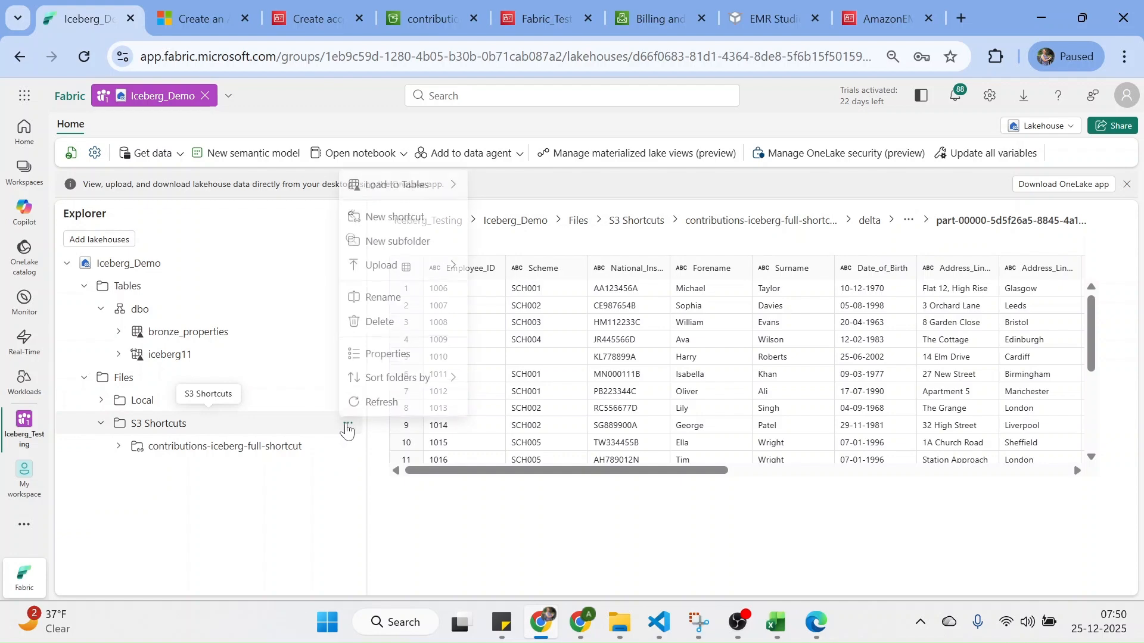
pyautogui.click(423, 214)
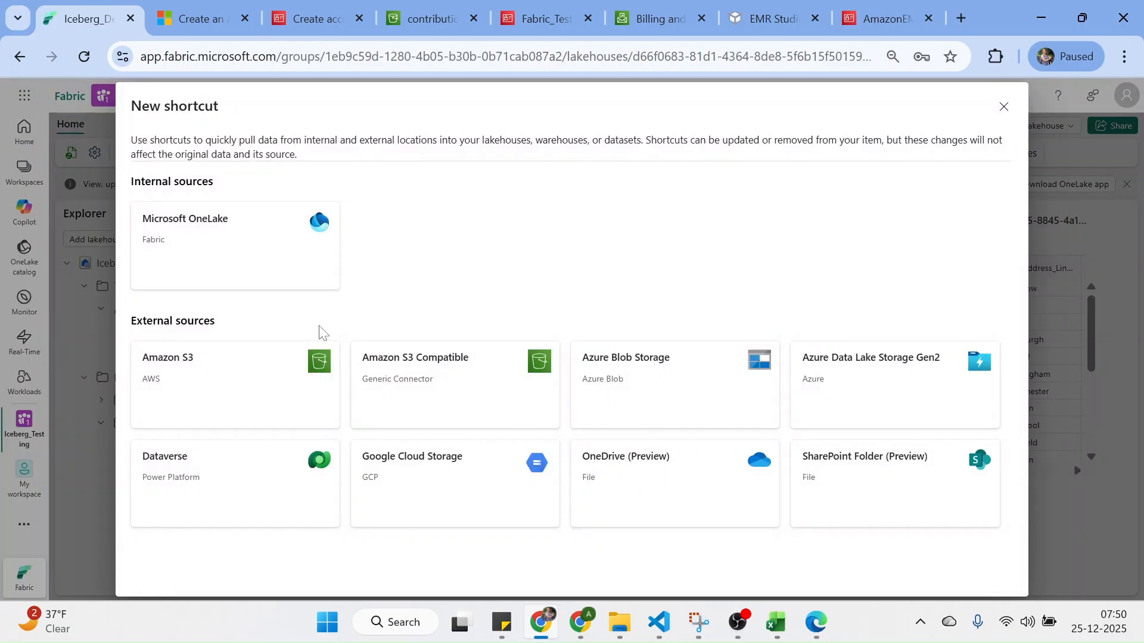
pyautogui.click(245, 394)
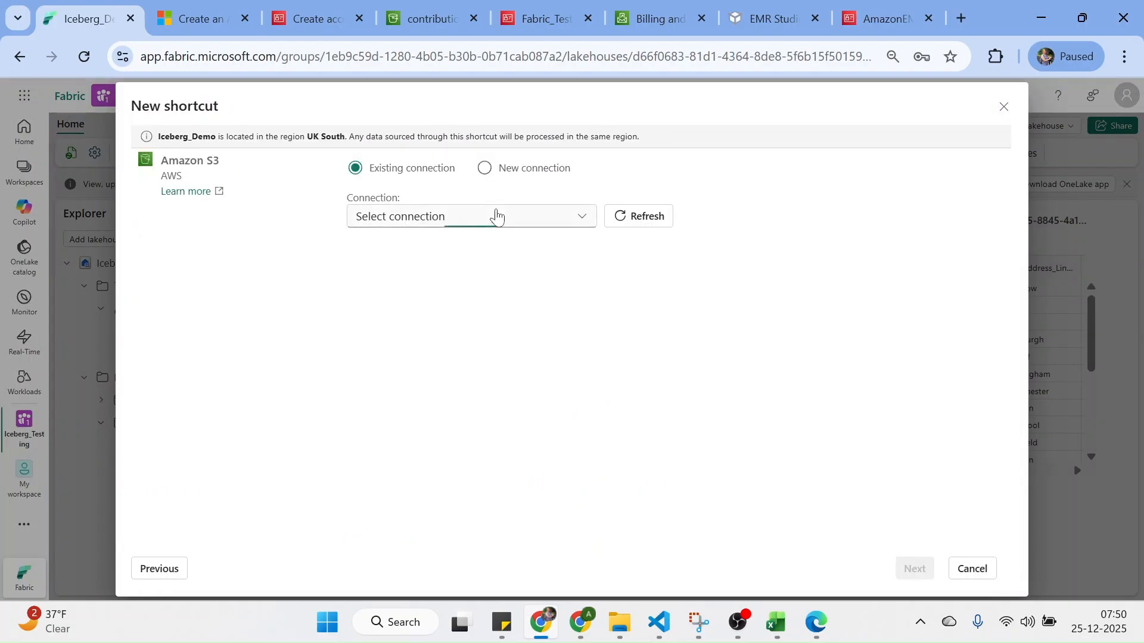
pyautogui.click(496, 217)
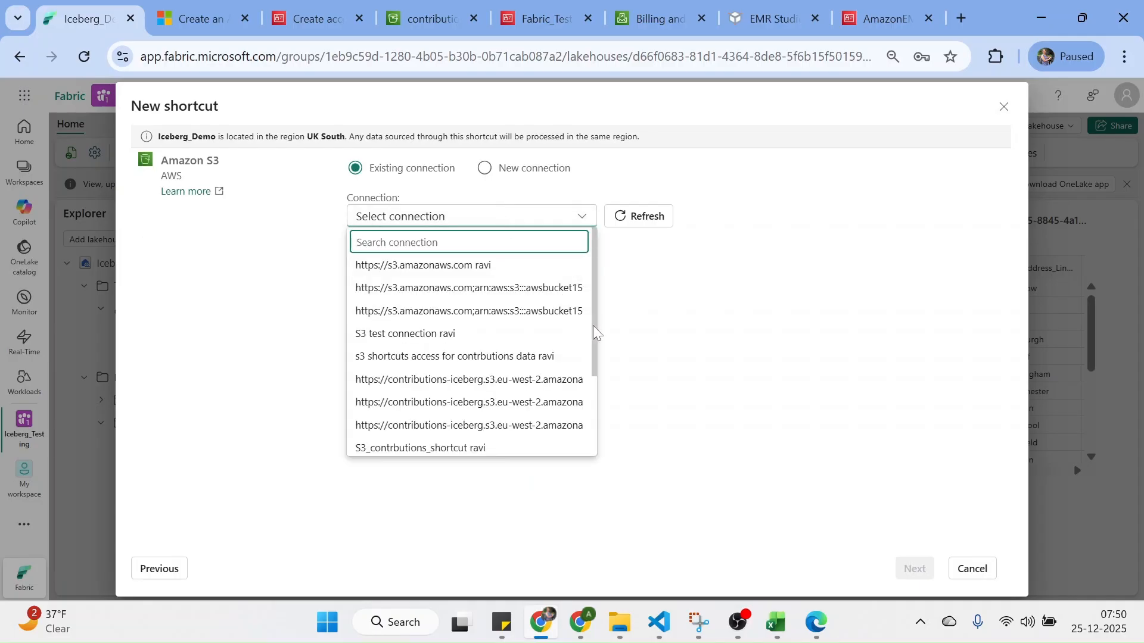
pyautogui.moveTo(594, 332); pyautogui.dragTo(595, 424)
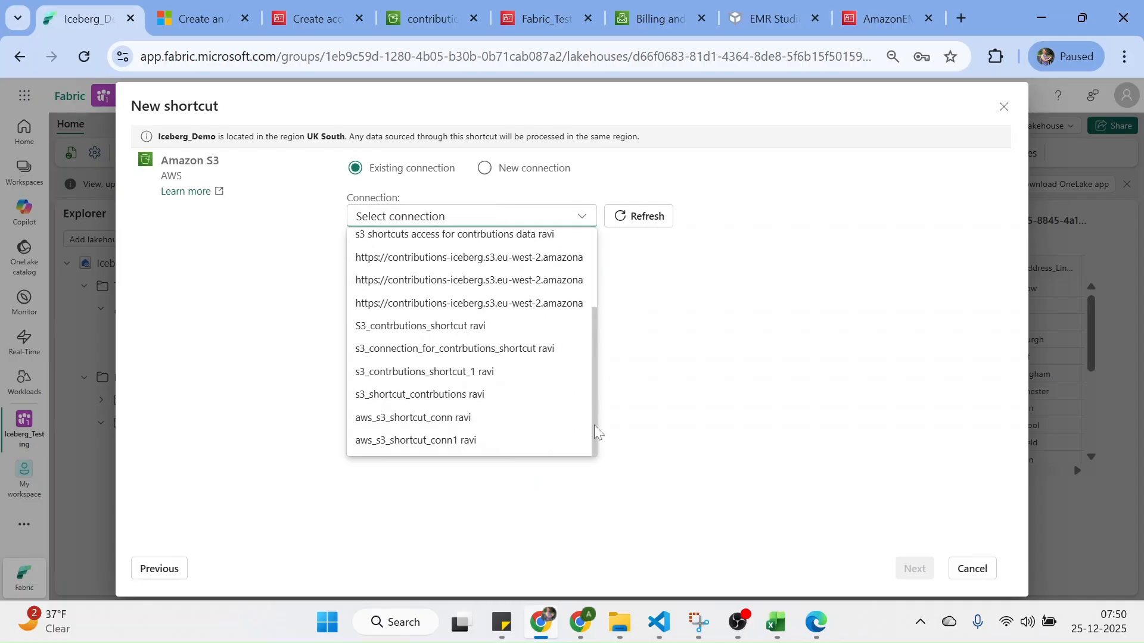
pyautogui.click(450, 442)
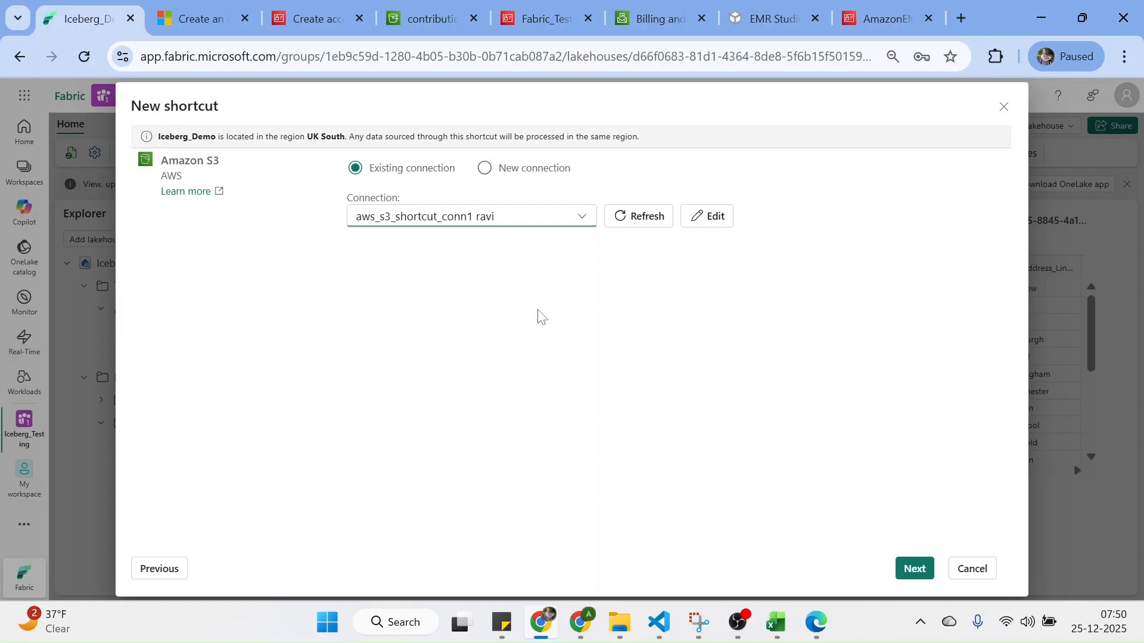
pyautogui.click(911, 571)
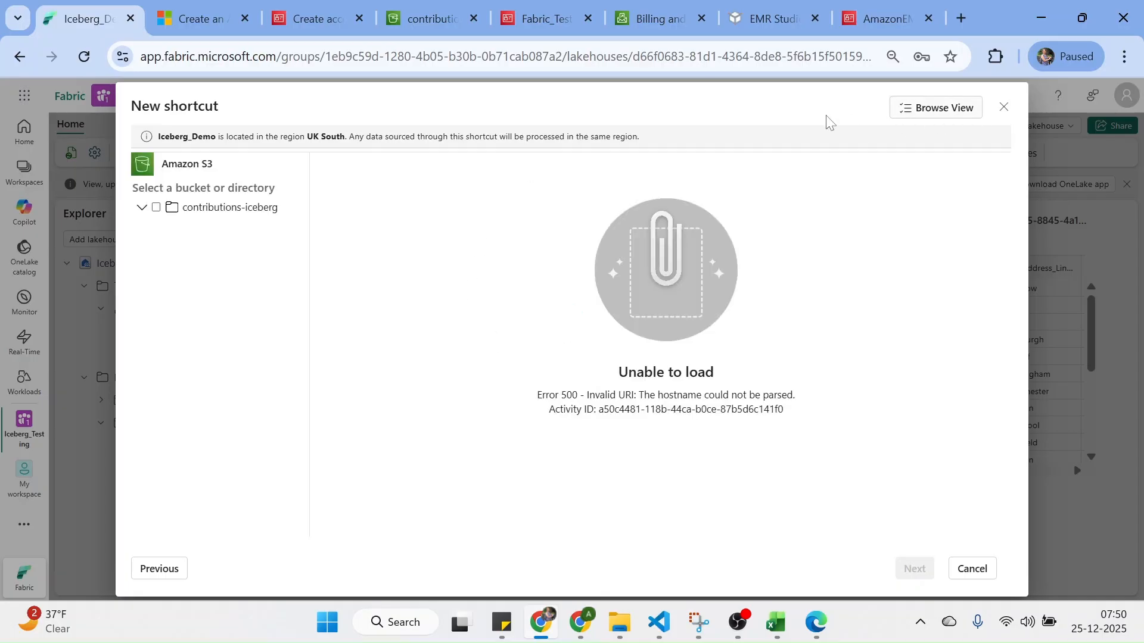
# Switch the shortcut setup to path view and name the shortcut contributions_bronze_delta.
pyautogui.click(914, 108)
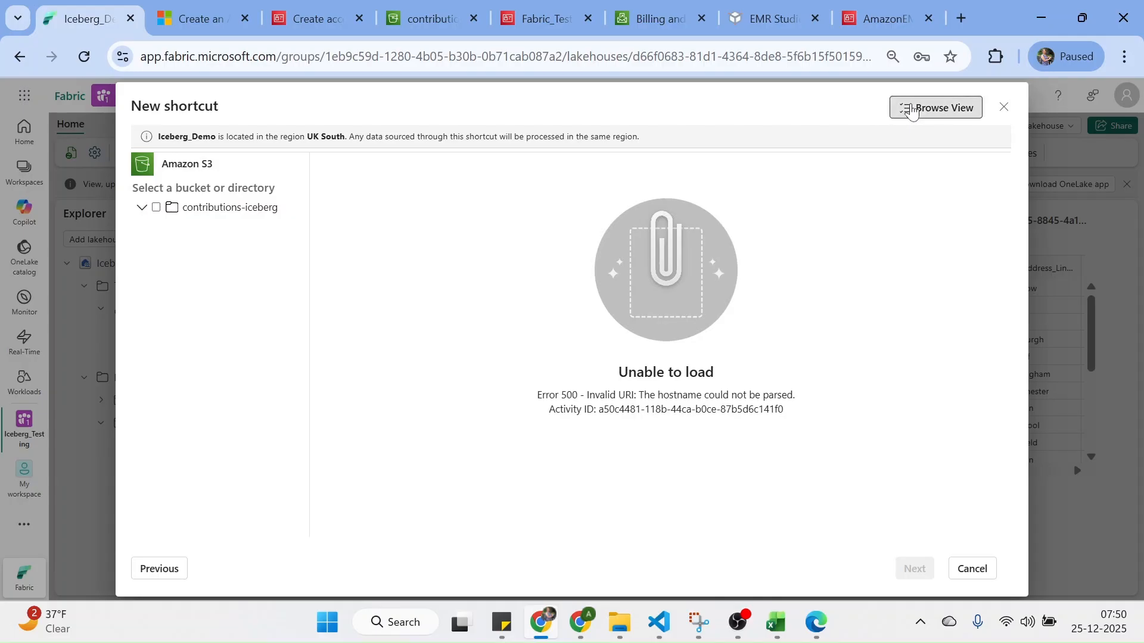
pyautogui.click(923, 159)
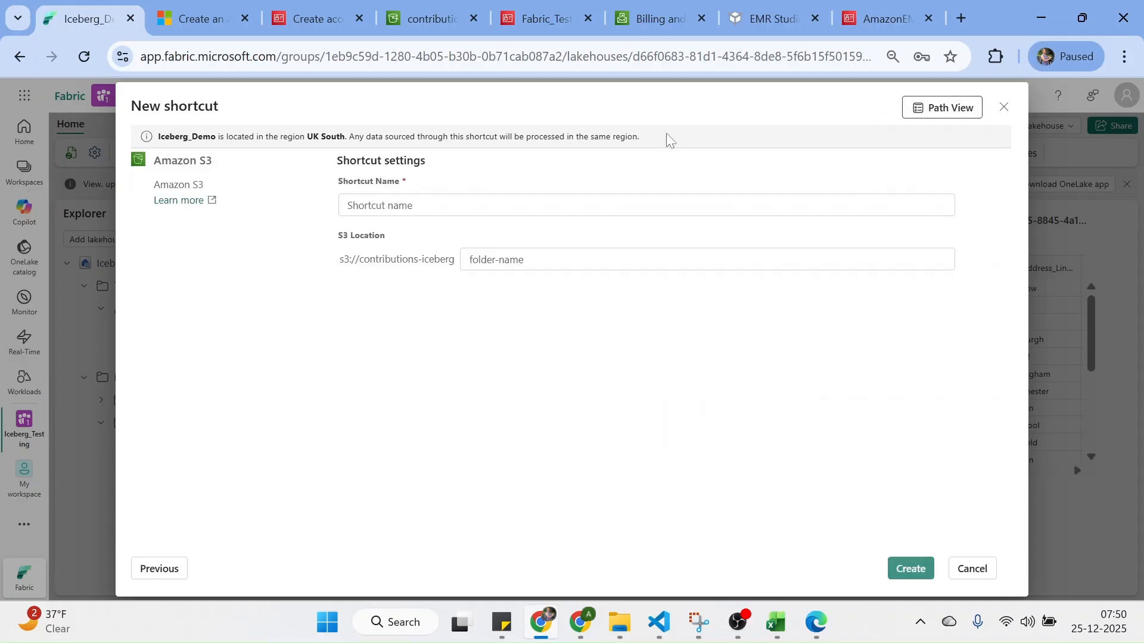
pyautogui.click(381, 205)
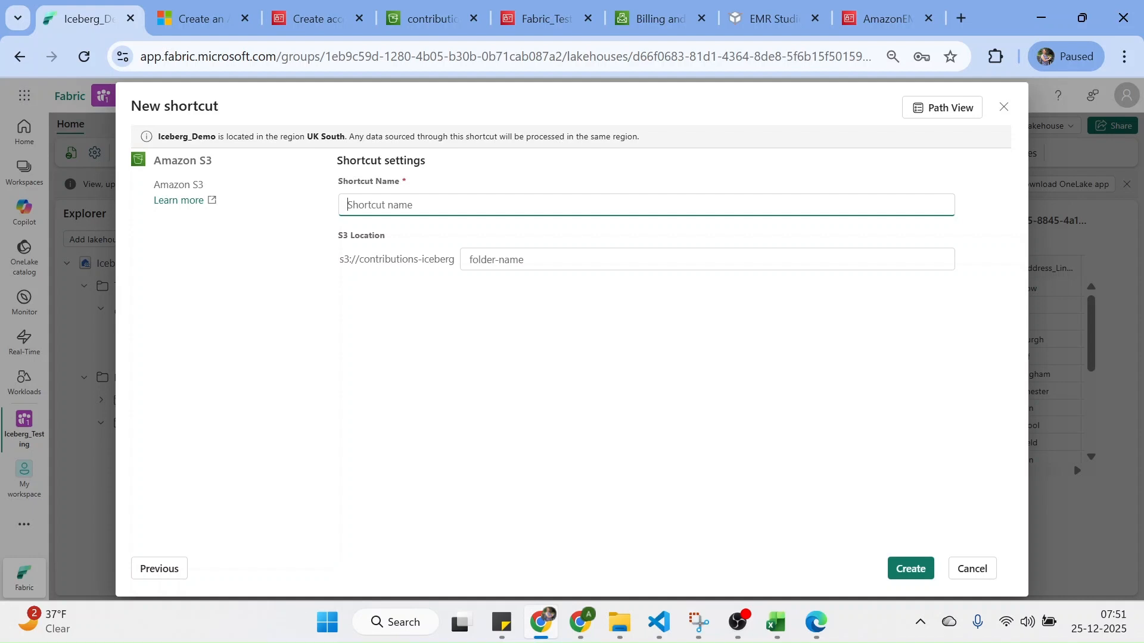
pyautogui.write('c')
pyautogui.write('ibutions_bronze_delta')
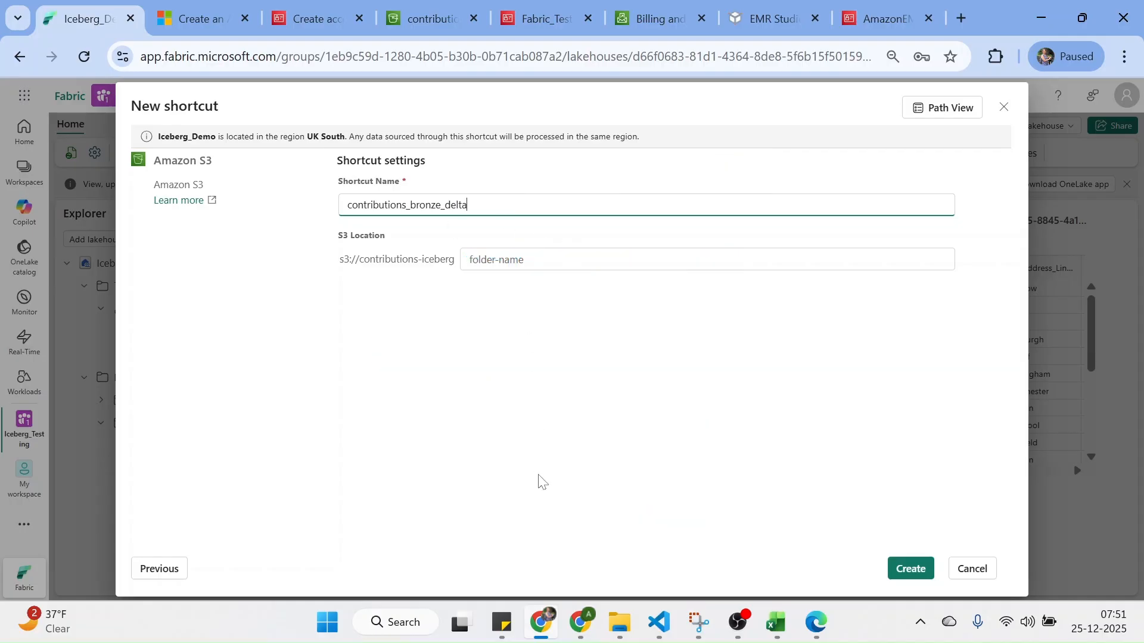
# Switch to the AWS S3 console, open the properties of delta/raw_contributions and copy delta/raw_contributions/ from its S3 URI.
pyautogui.click(442, 11)
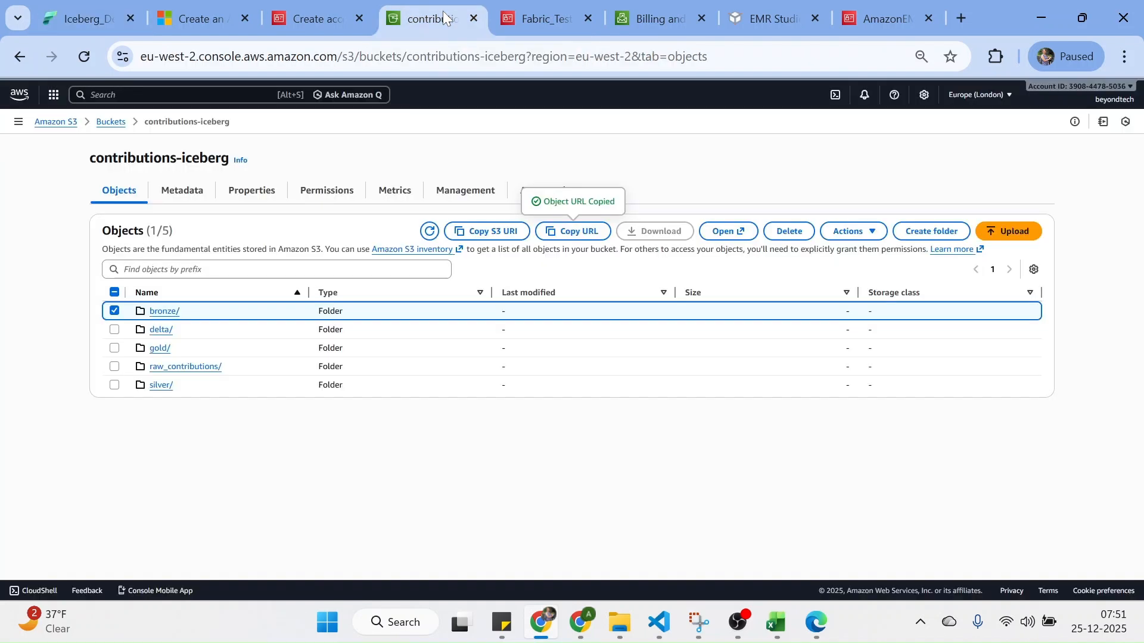
pyautogui.click(160, 331)
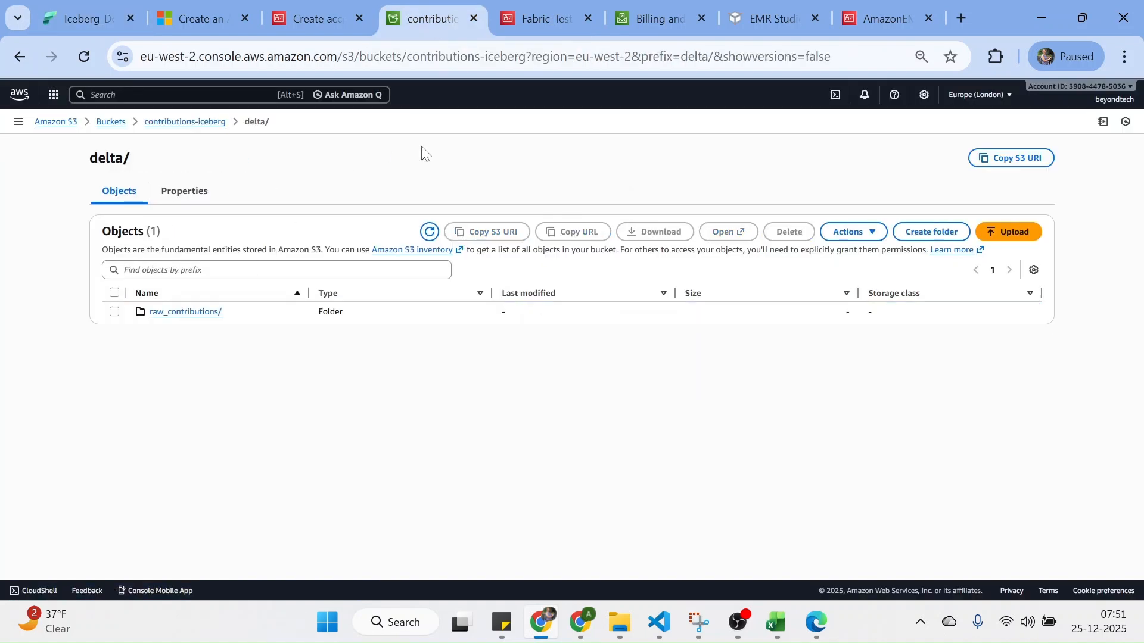
pyautogui.click(180, 314)
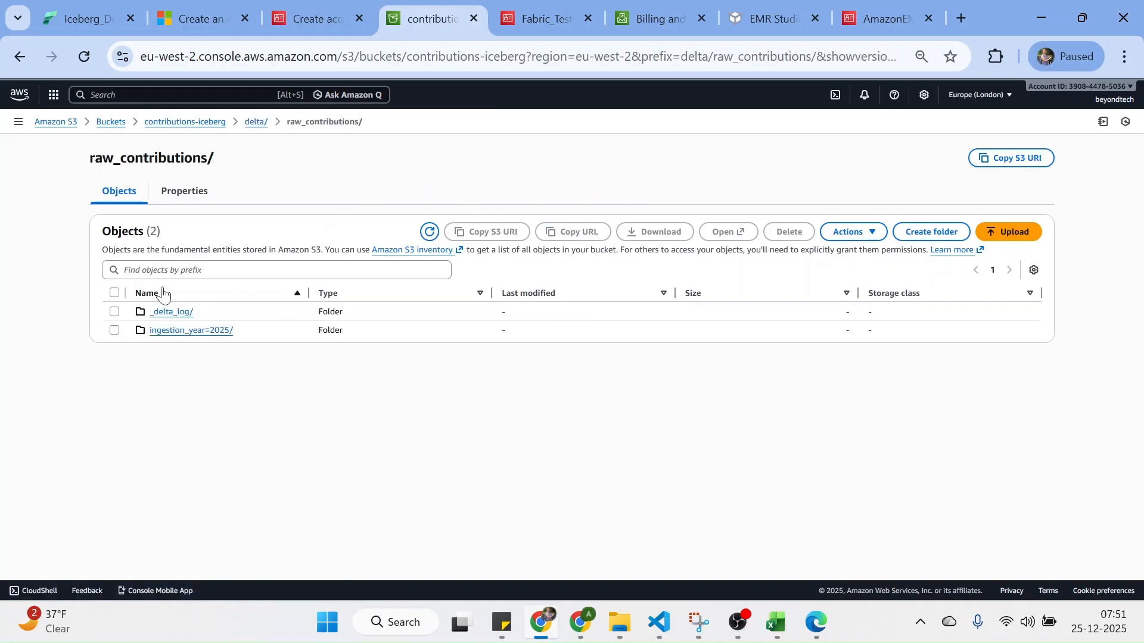
pyautogui.click(190, 192)
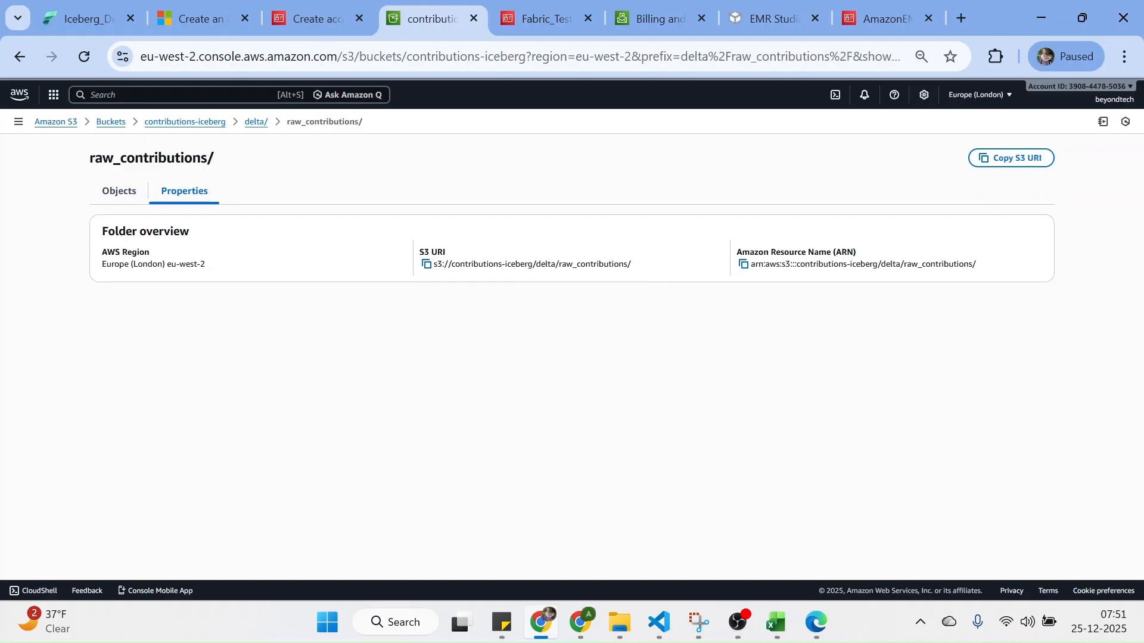
pyautogui.moveTo(635, 265); pyautogui.dragTo(541, 265)
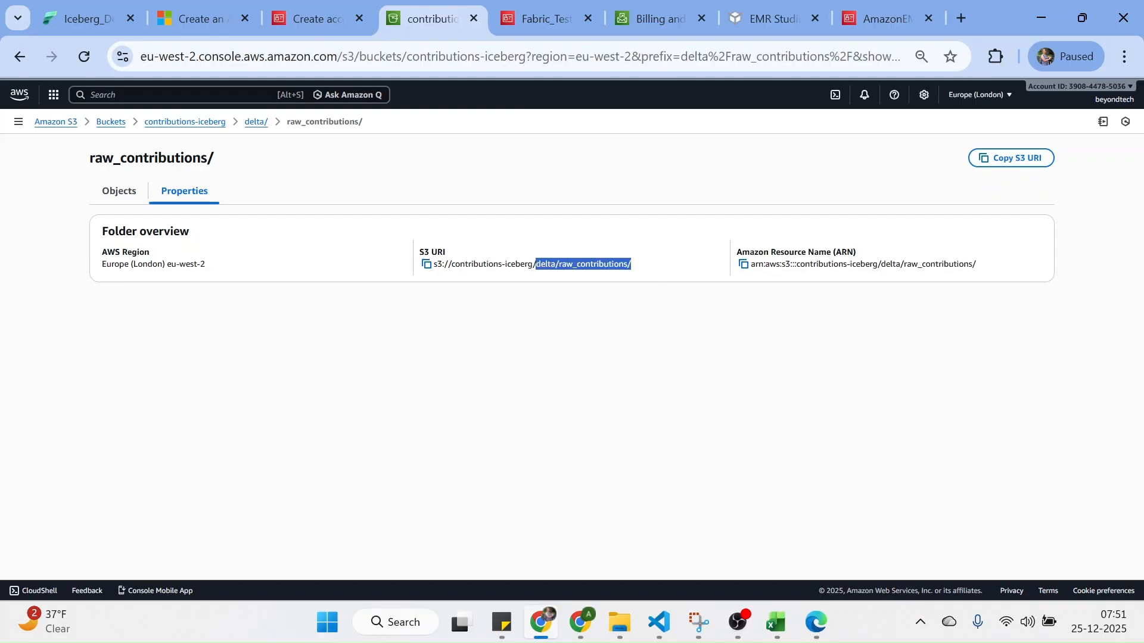
pyautogui.hotkey('ctrl', 'c')
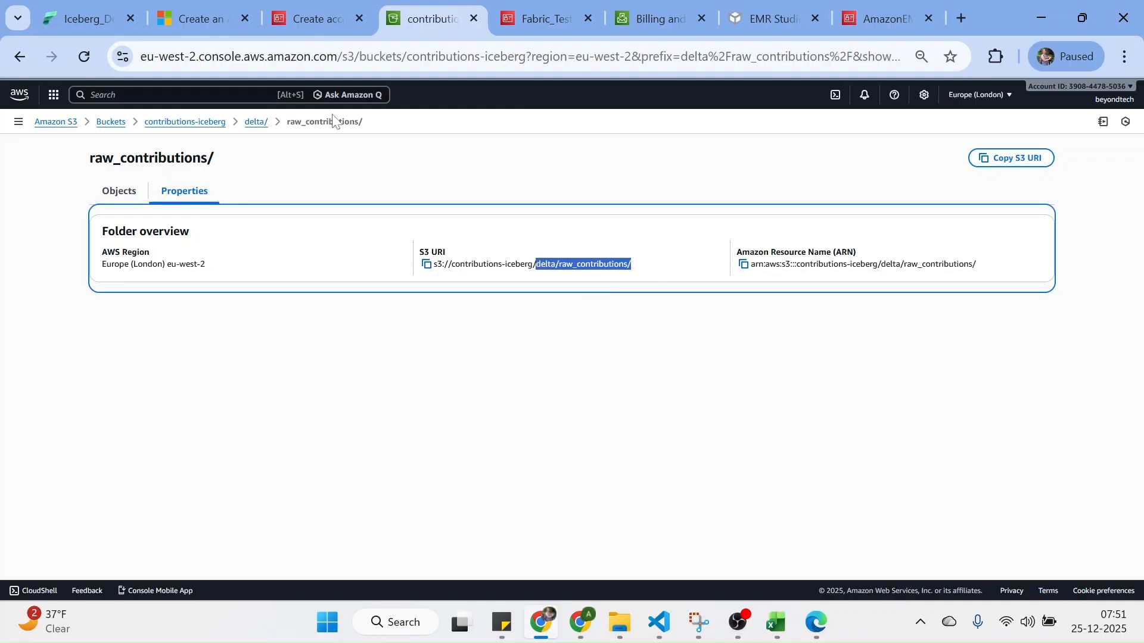
# Return to Fabric, set the S3 location's folder to delta/raw_contributions/ and create the shortcut.
pyautogui.click(92, 20)
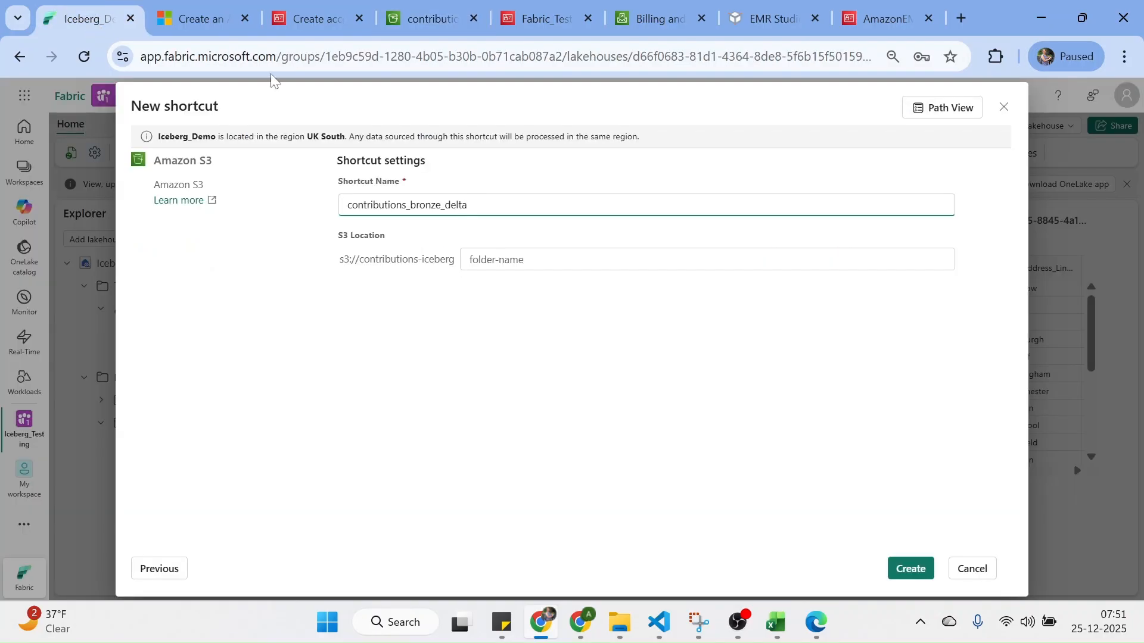
pyautogui.hotkey('ctrl', 'v')
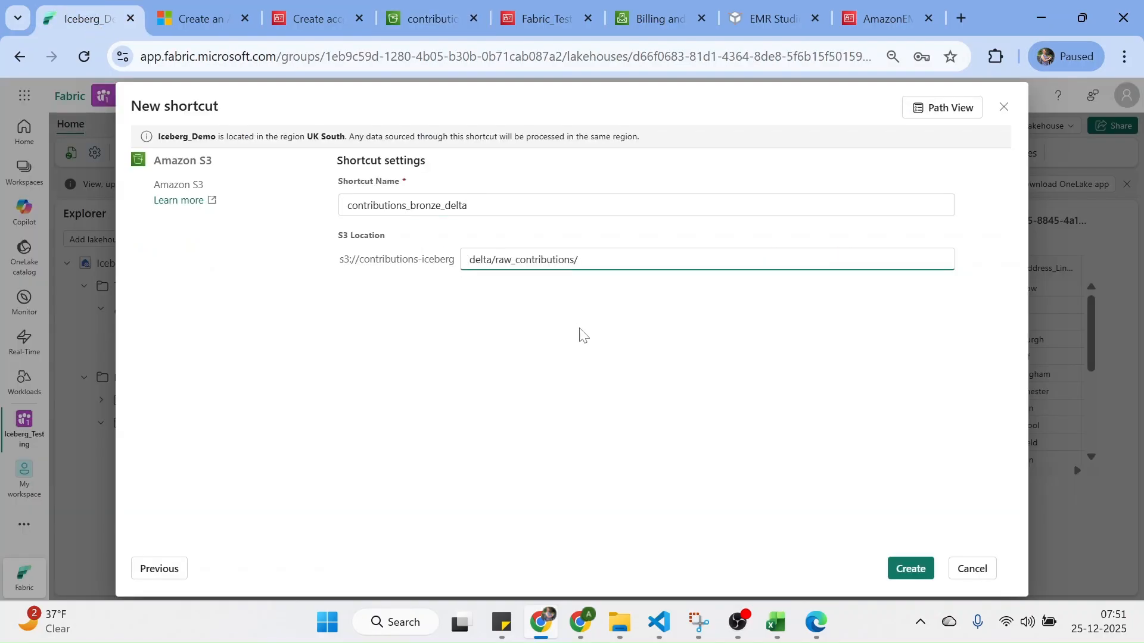
pyautogui.click(538, 296)
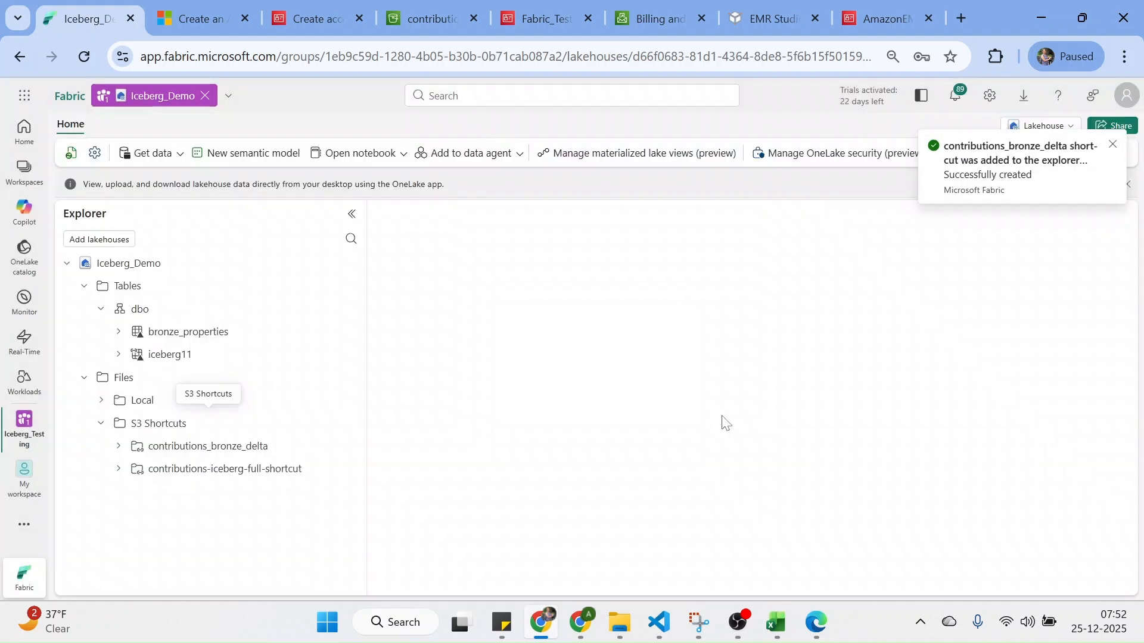
# View the contents of the contributions_bronze_delta shortcut and start loading the folder into a new table.
pyautogui.click(173, 455)
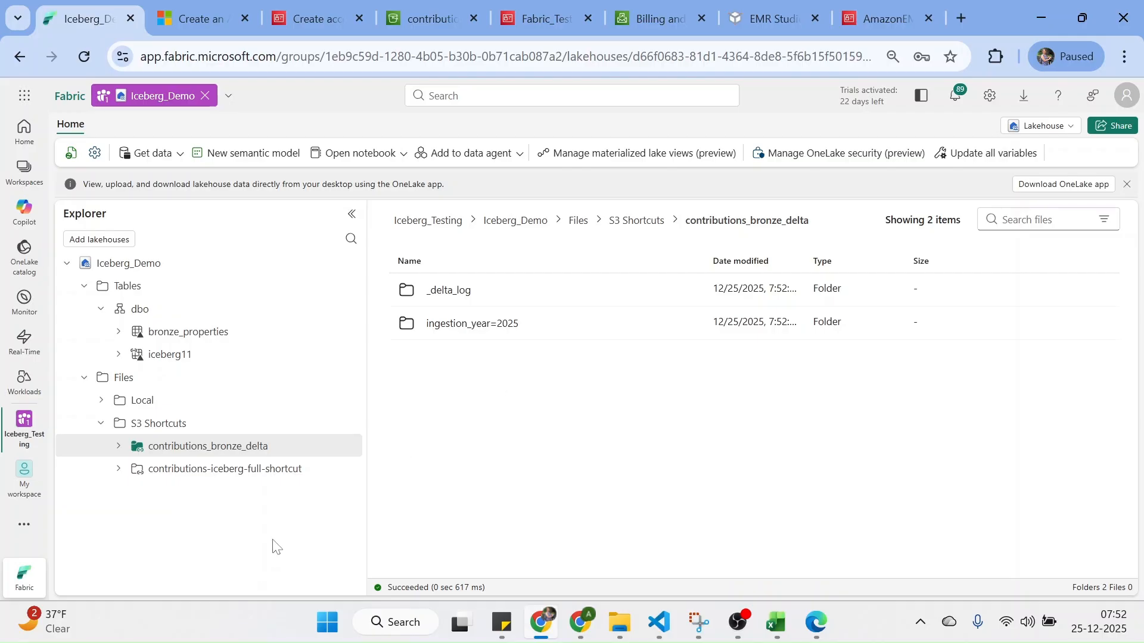
pyautogui.click(120, 447)
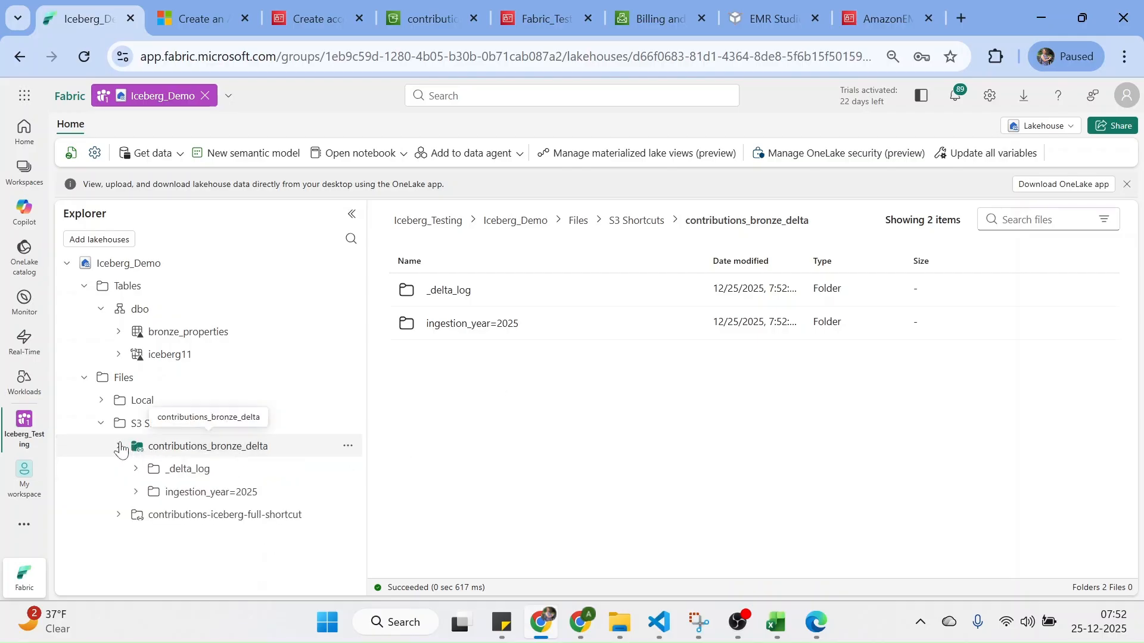
pyautogui.click(350, 451)
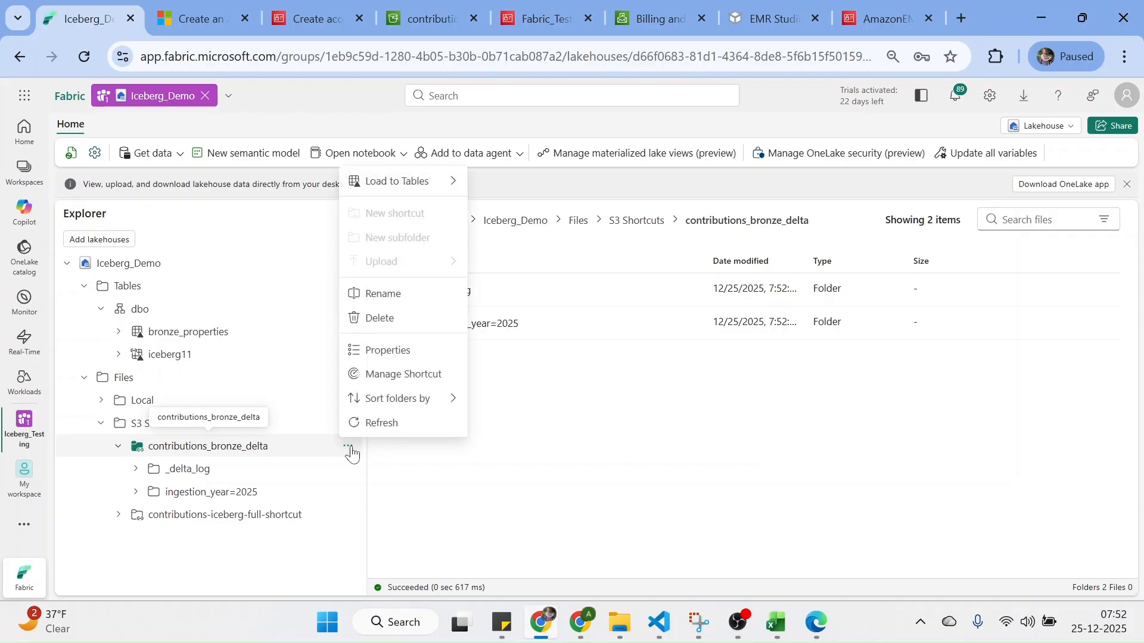
pyautogui.moveTo(447, 183)
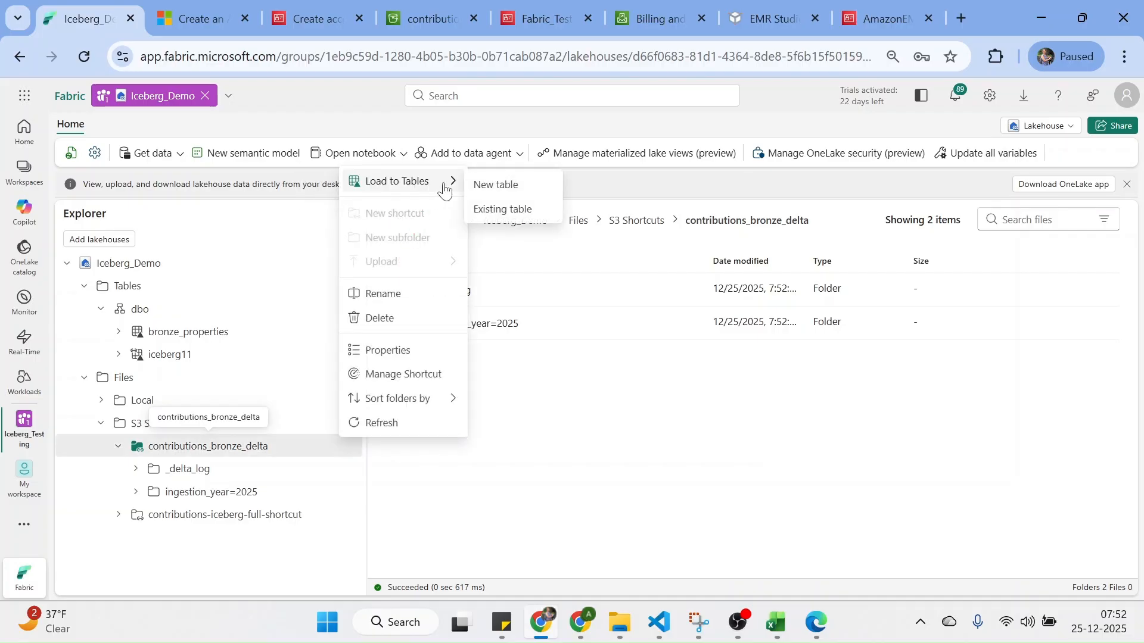
pyautogui.click(513, 187)
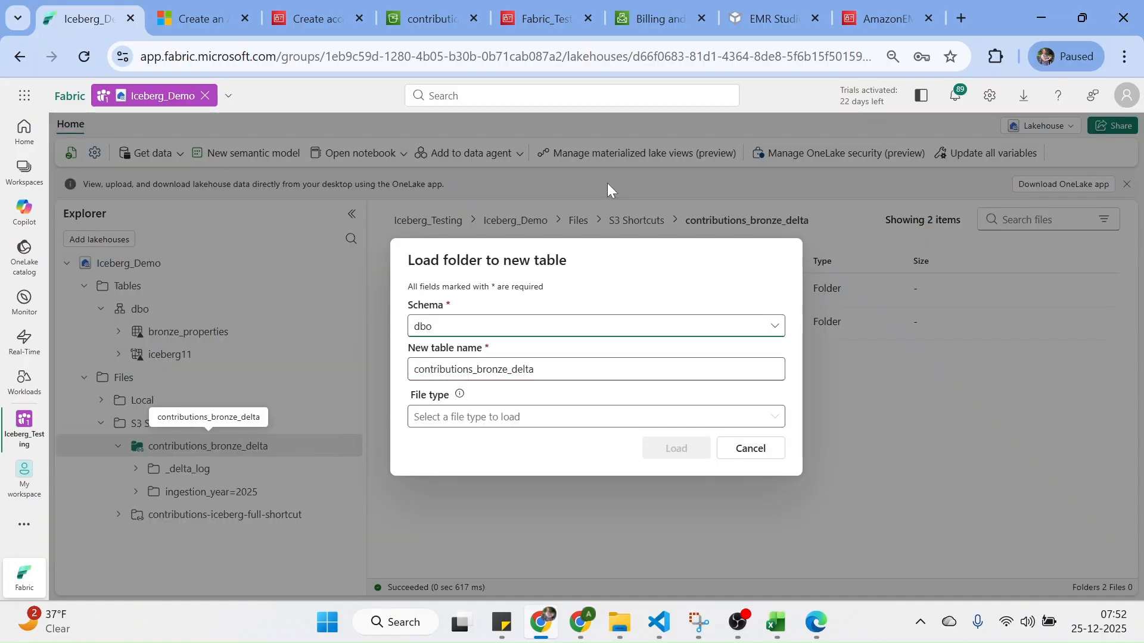
# Name the new table contributions_bronze_delta_format, set its file type to parquet and load the folder.
pyautogui.click(540, 369)
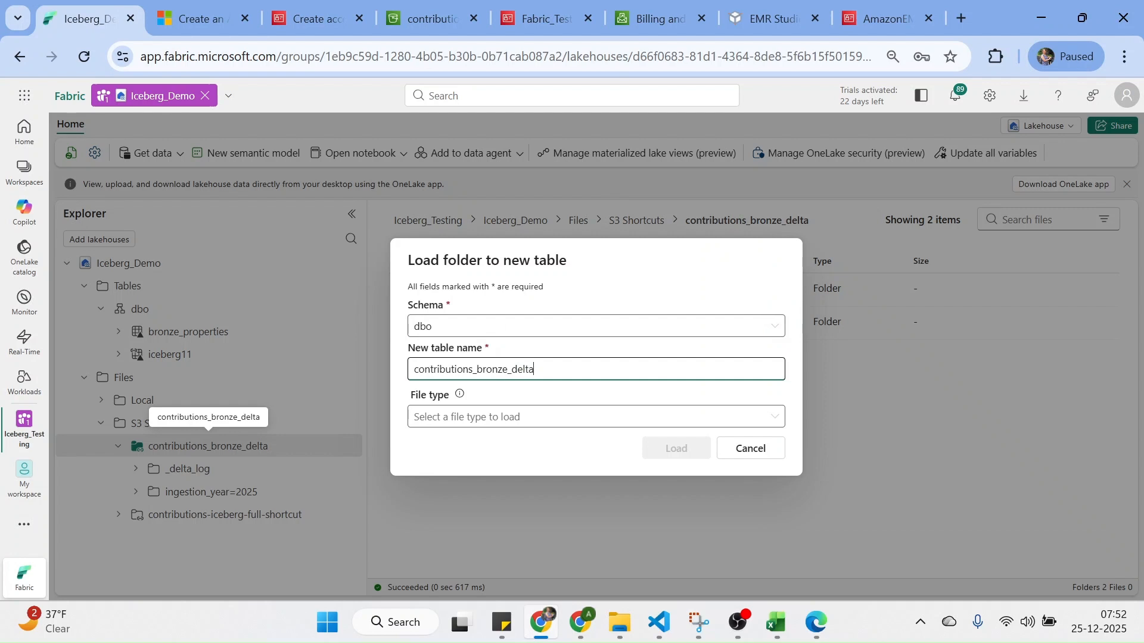
pyautogui.write('_format')
pyautogui.click(516, 417)
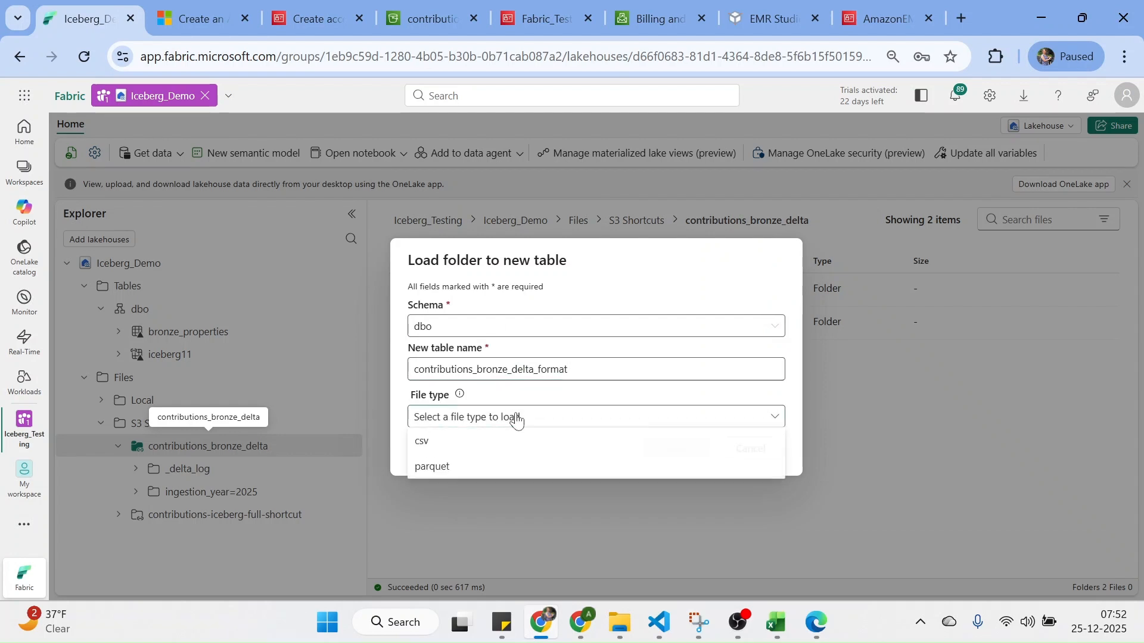
pyautogui.click(434, 467)
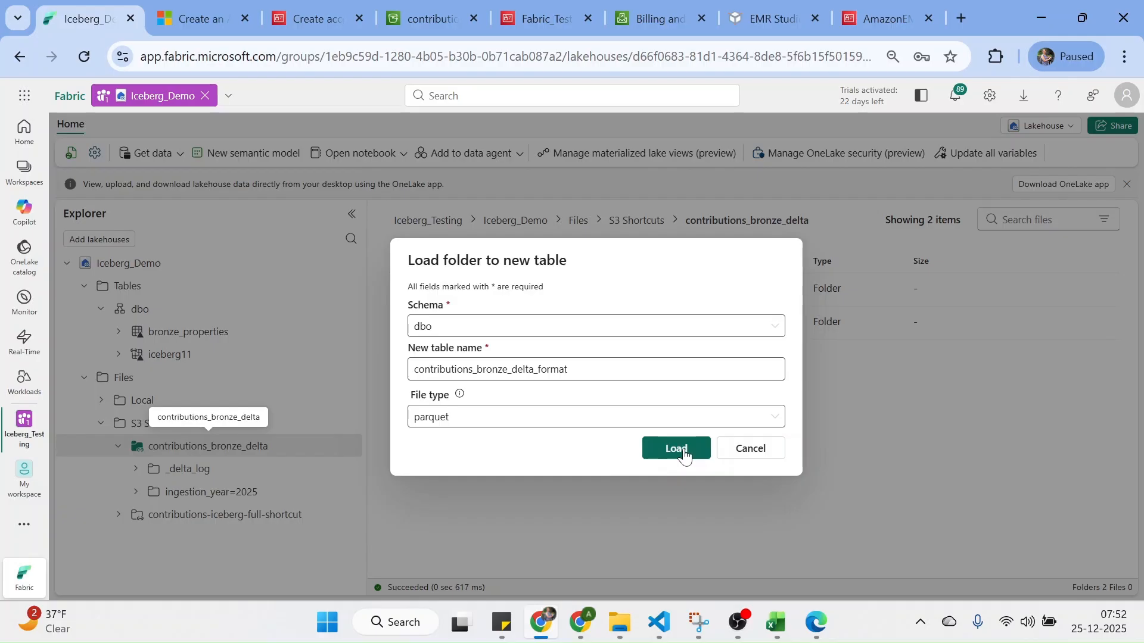
pyautogui.click(684, 455)
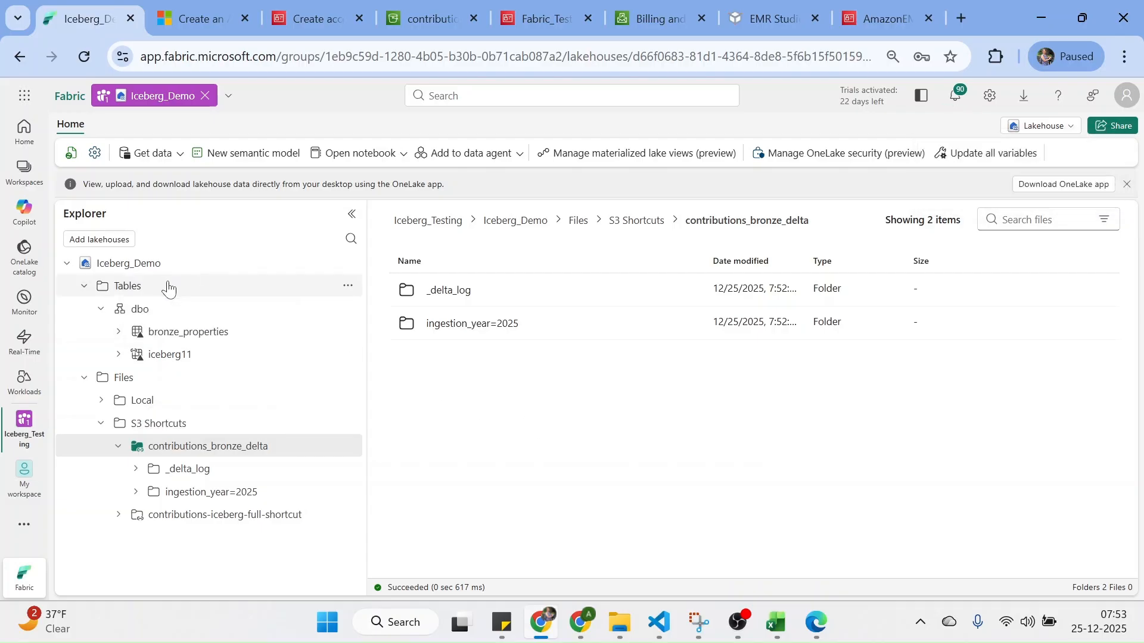
# Refresh the lakehouse's Tables folder, view the contributions_bronze_delta_format table and dismiss the notification.
pyautogui.click(350, 289)
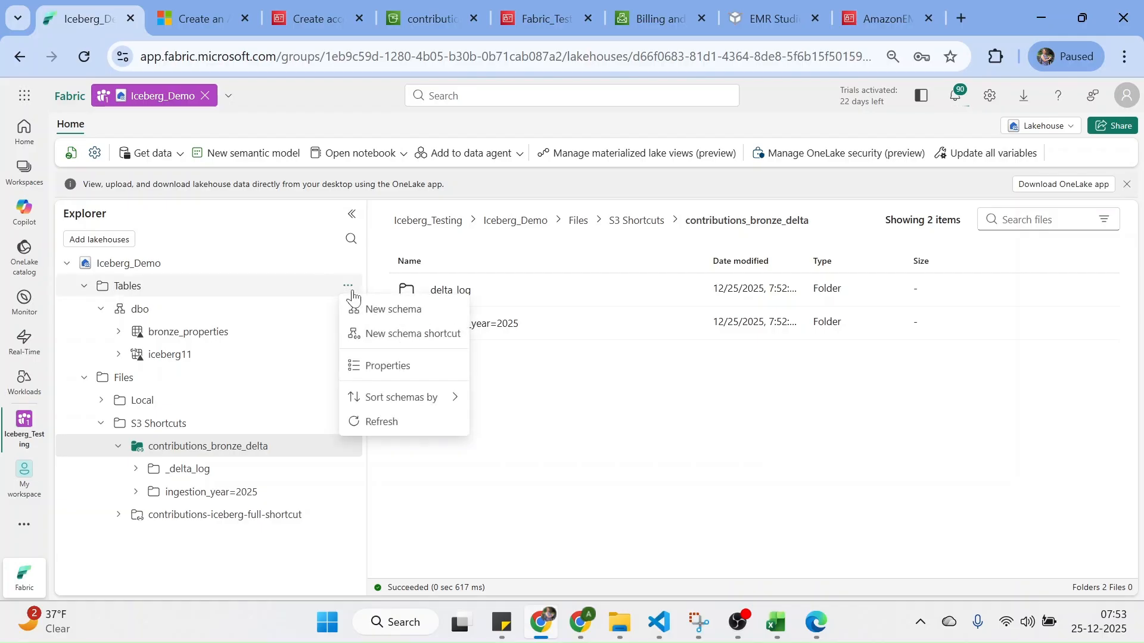
pyautogui.click(377, 423)
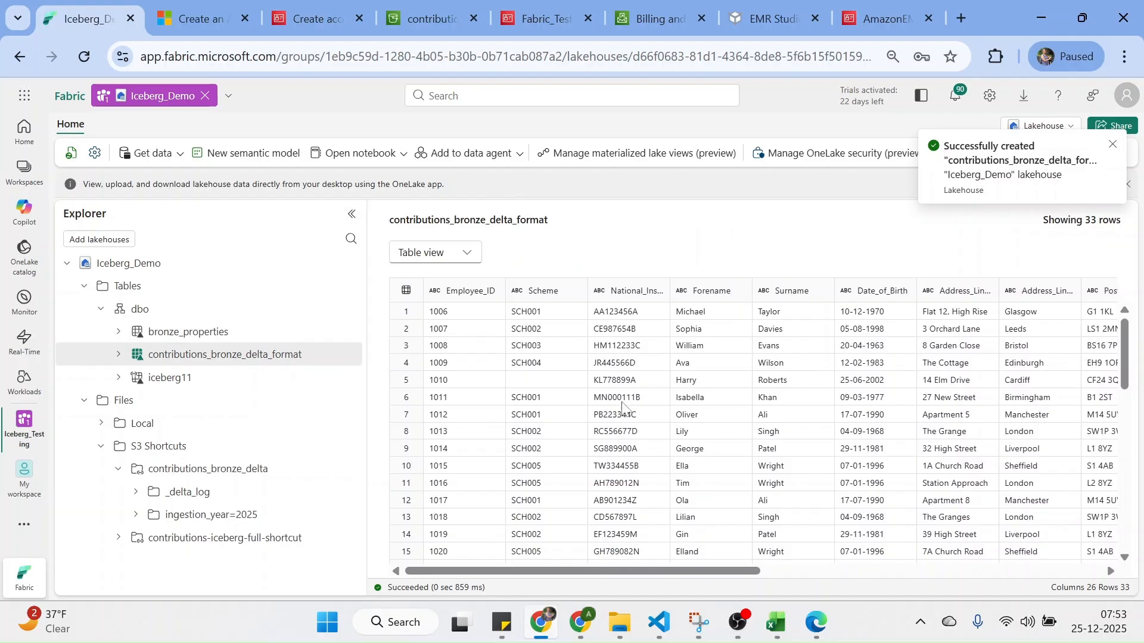
pyautogui.click(1112, 145)
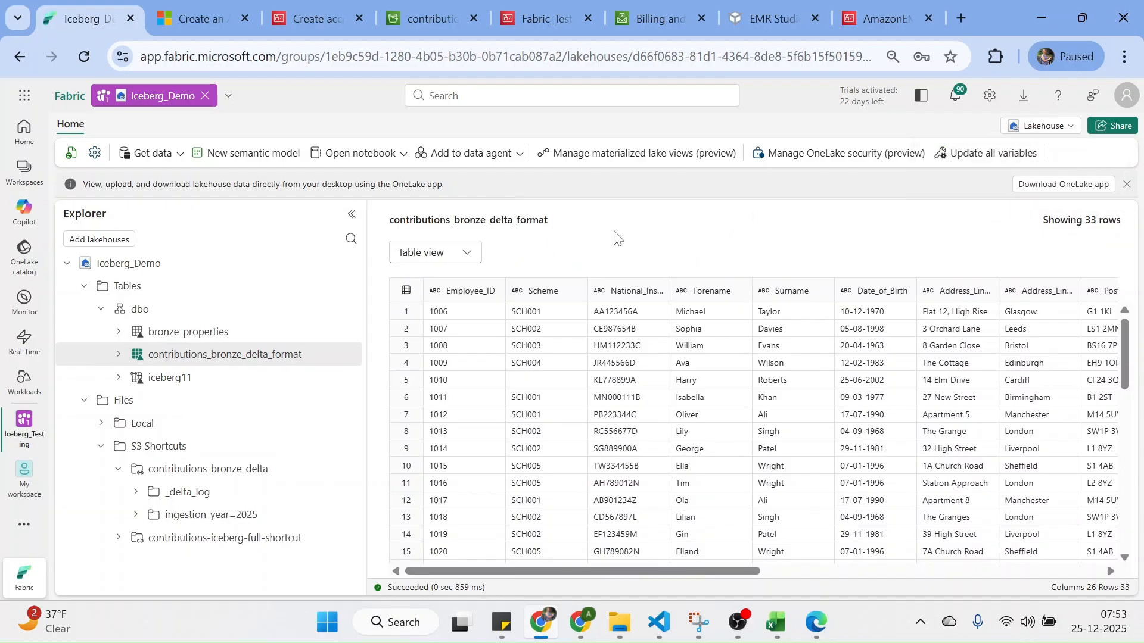
# Examine the underlying files of contributions_bronze_delta_format, return to its table view and collapse the contributions_bronze_delta shortcut.
pyautogui.click(474, 257)
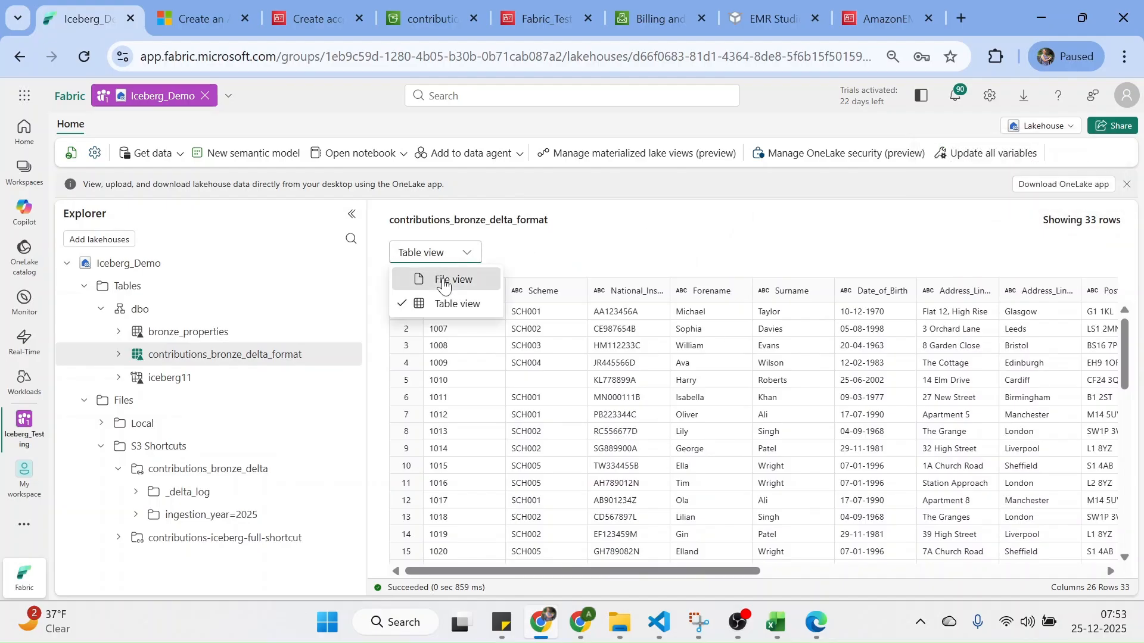
pyautogui.click(446, 278)
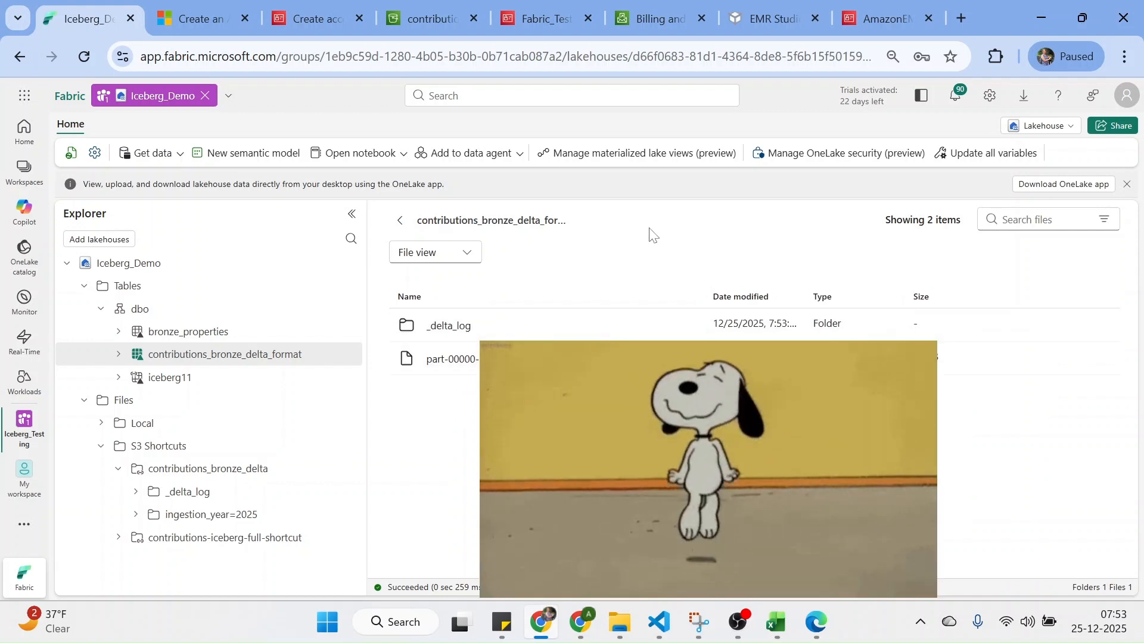
pyautogui.click(401, 222)
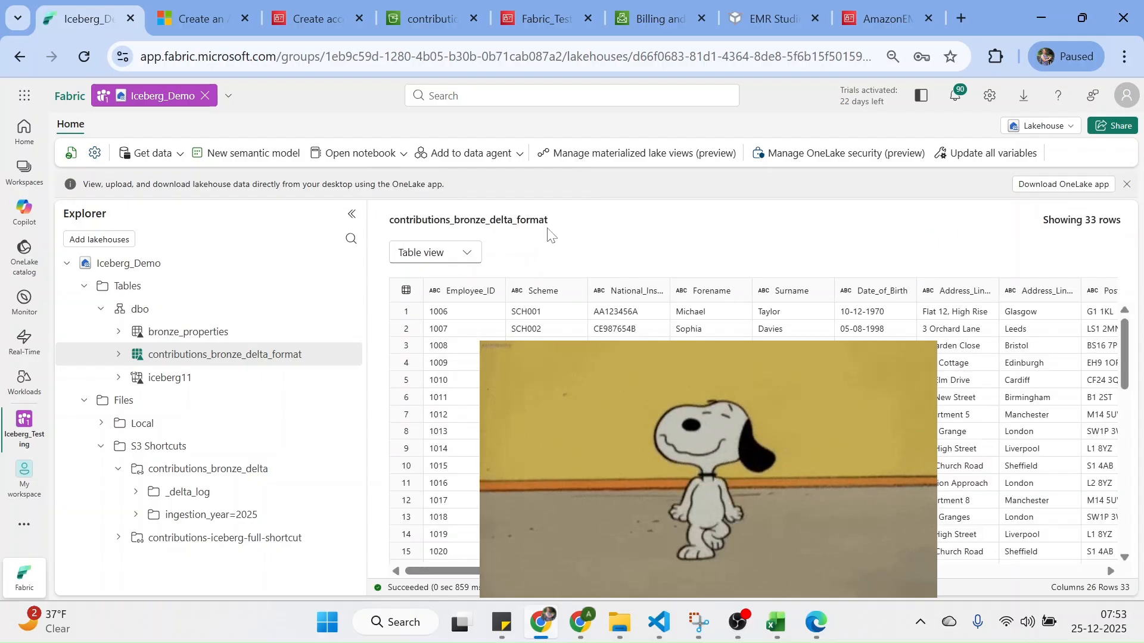
pyautogui.click(118, 471)
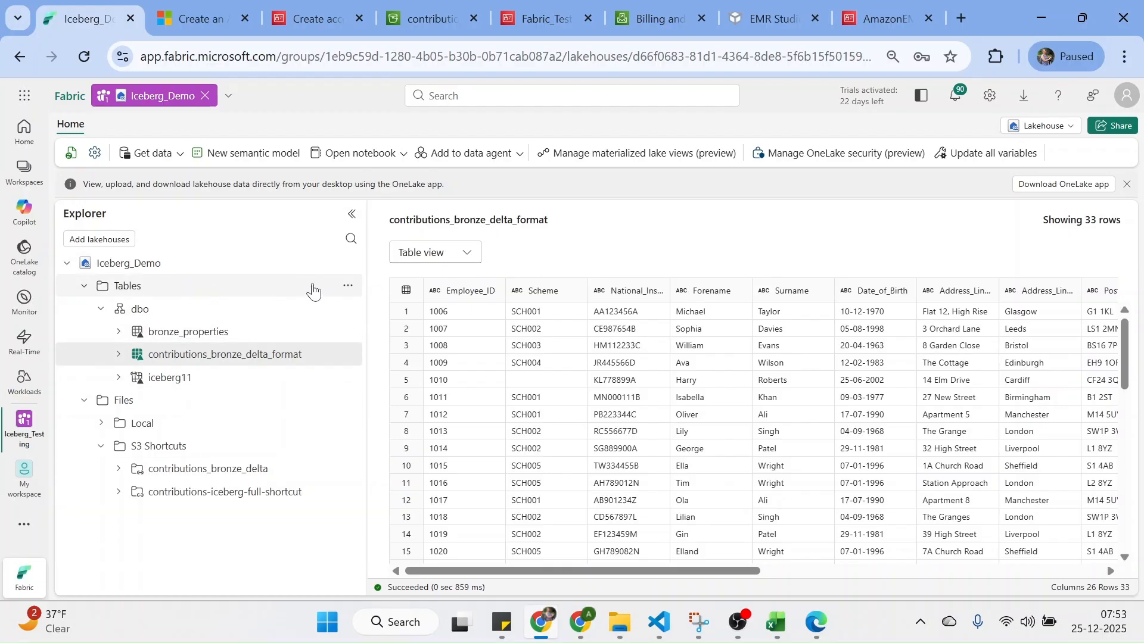
# Start a new table shortcut in the dbo schema of the Iceberg_Demo lakehouse.
pyautogui.click(349, 289)
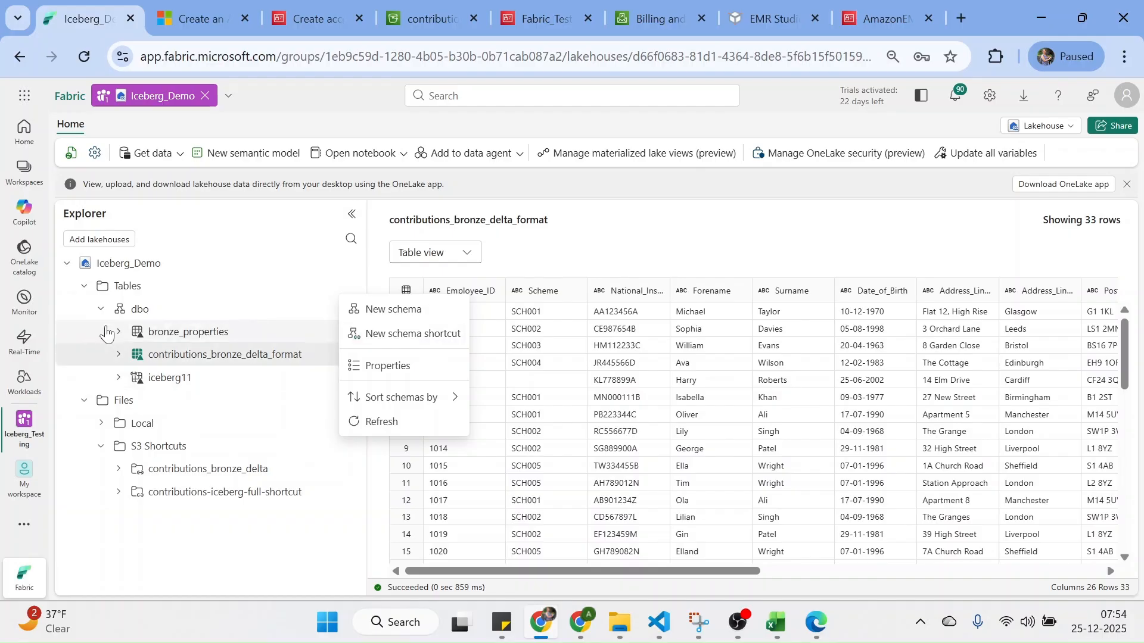
pyautogui.click(565, 245)
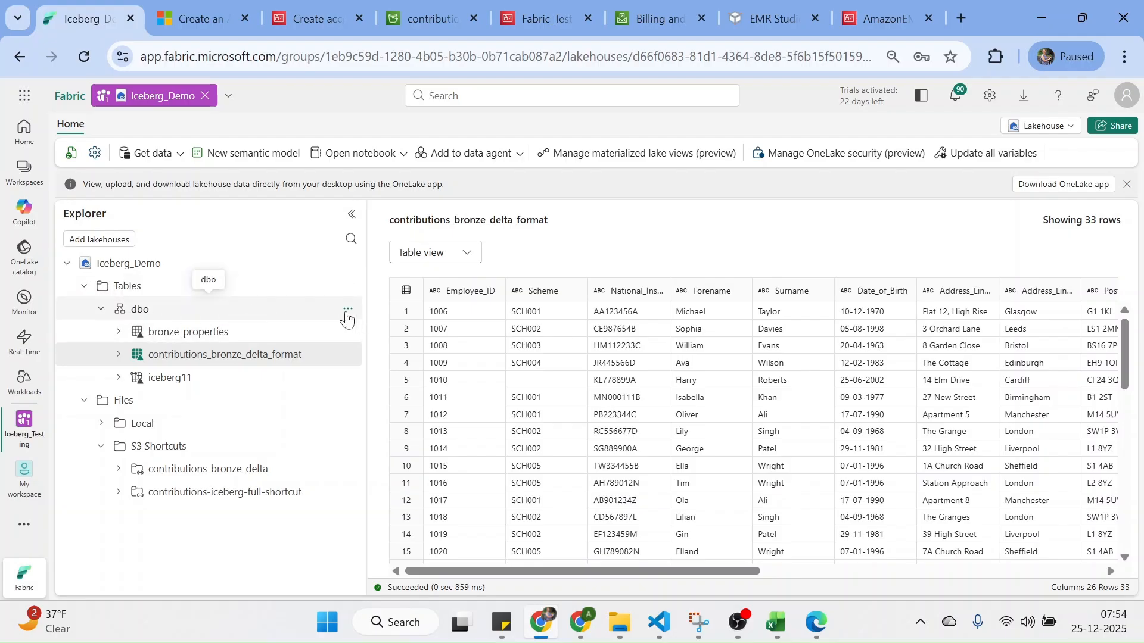
pyautogui.click(347, 310)
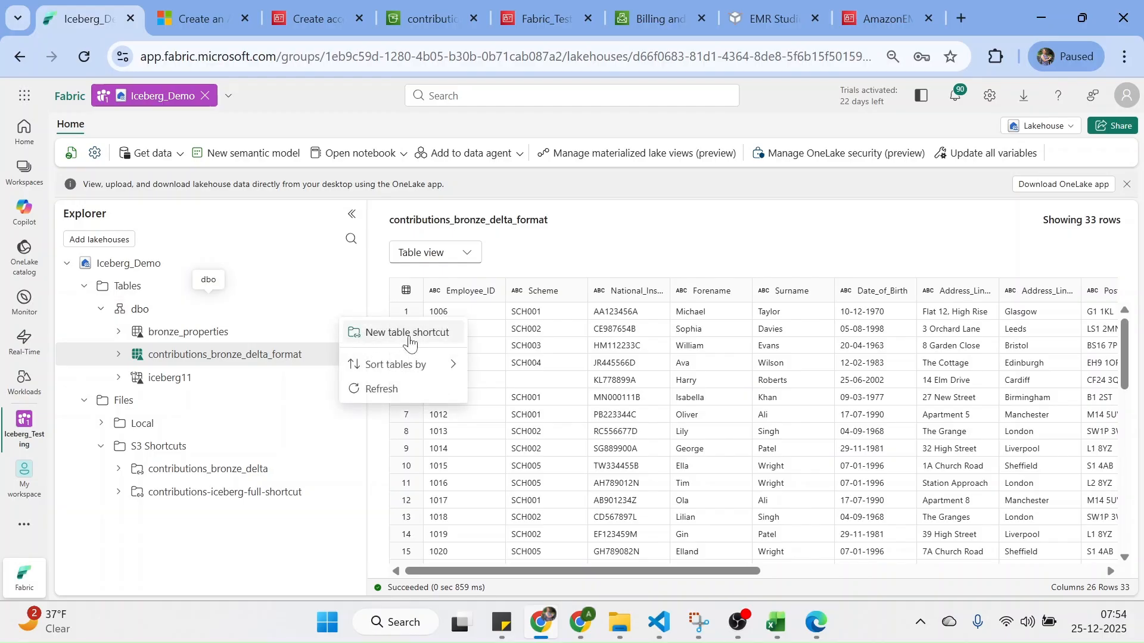
pyautogui.click(348, 312)
pyautogui.click(349, 312)
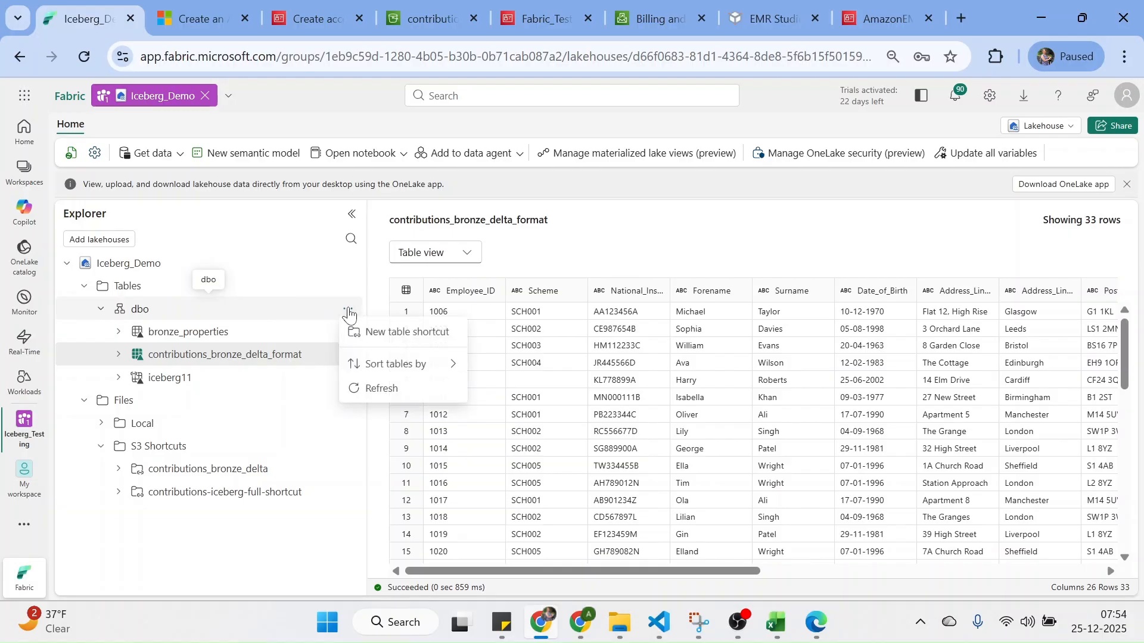
pyautogui.click(381, 330)
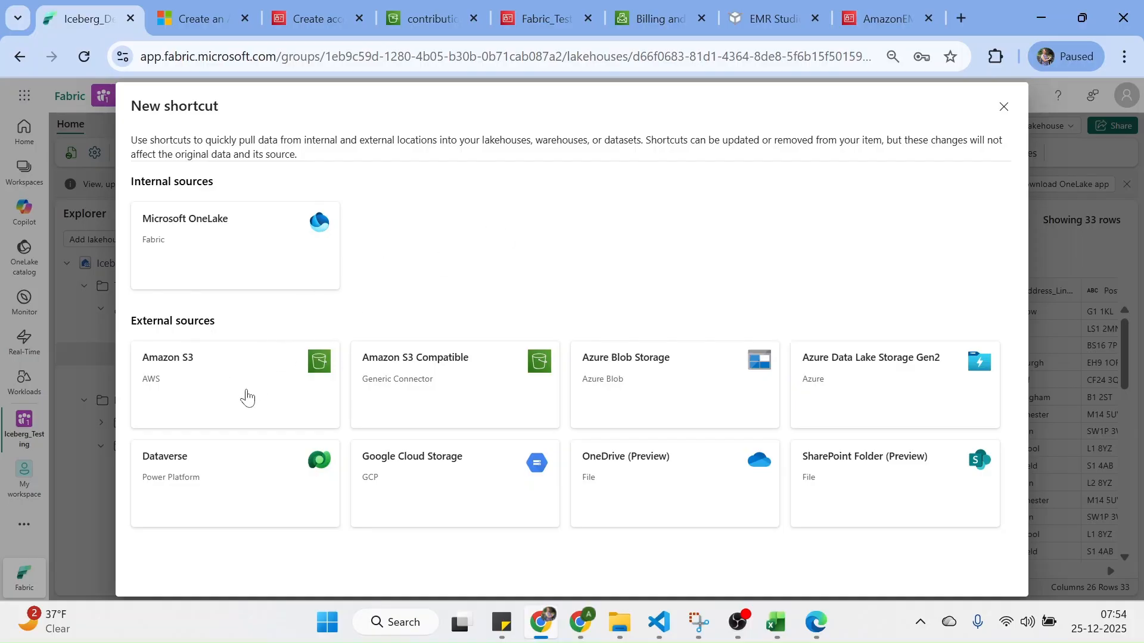
# Choose Amazon S3 as the shortcut source and use the existing aws_s3_shortcut_conn1 connection.
pyautogui.click(247, 397)
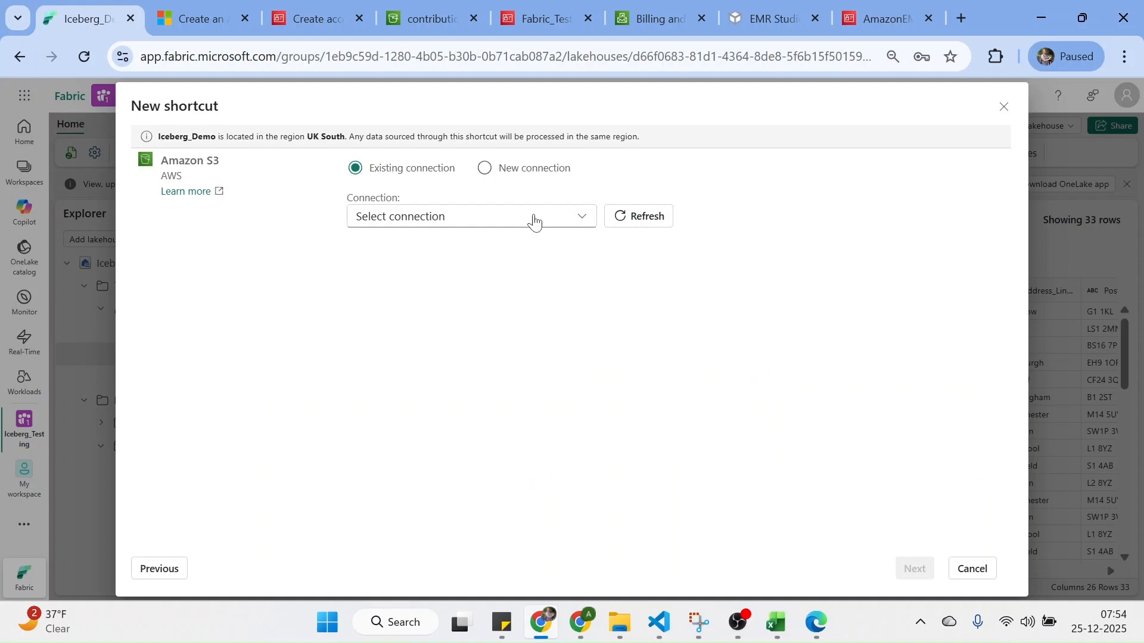
pyautogui.click(555, 224)
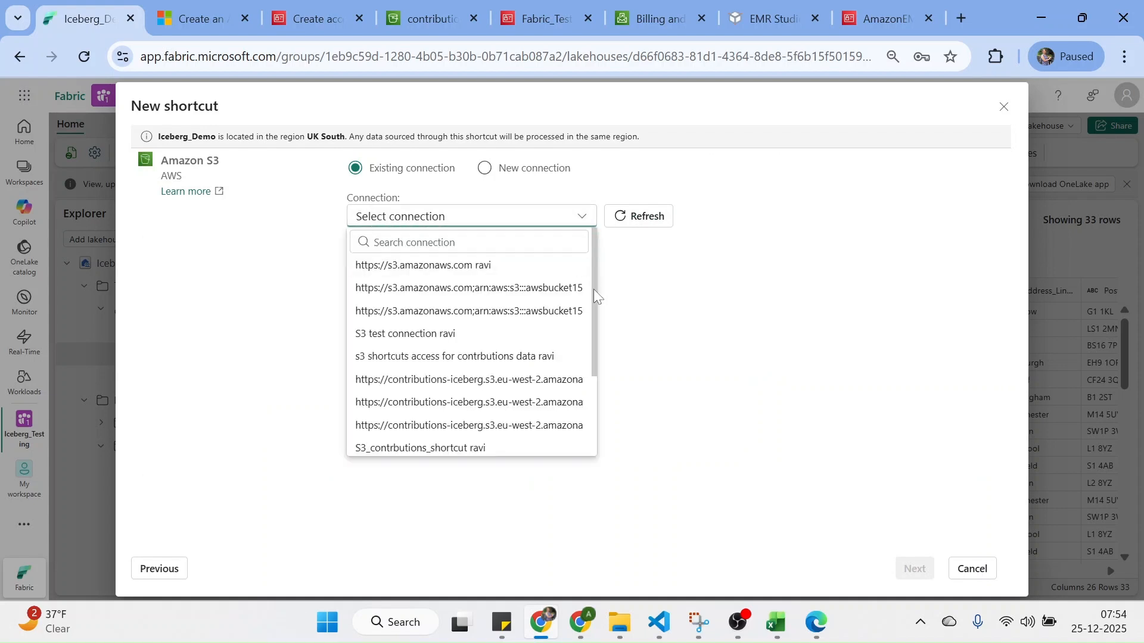
pyautogui.moveTo(593, 288); pyautogui.dragTo(593, 409)
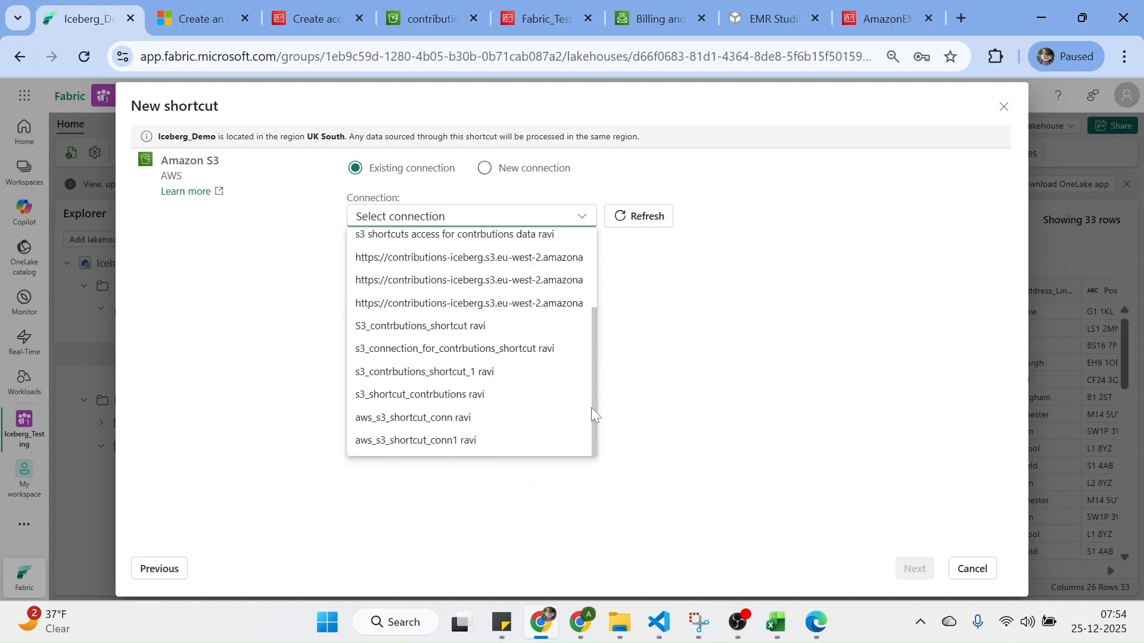
pyautogui.click(403, 448)
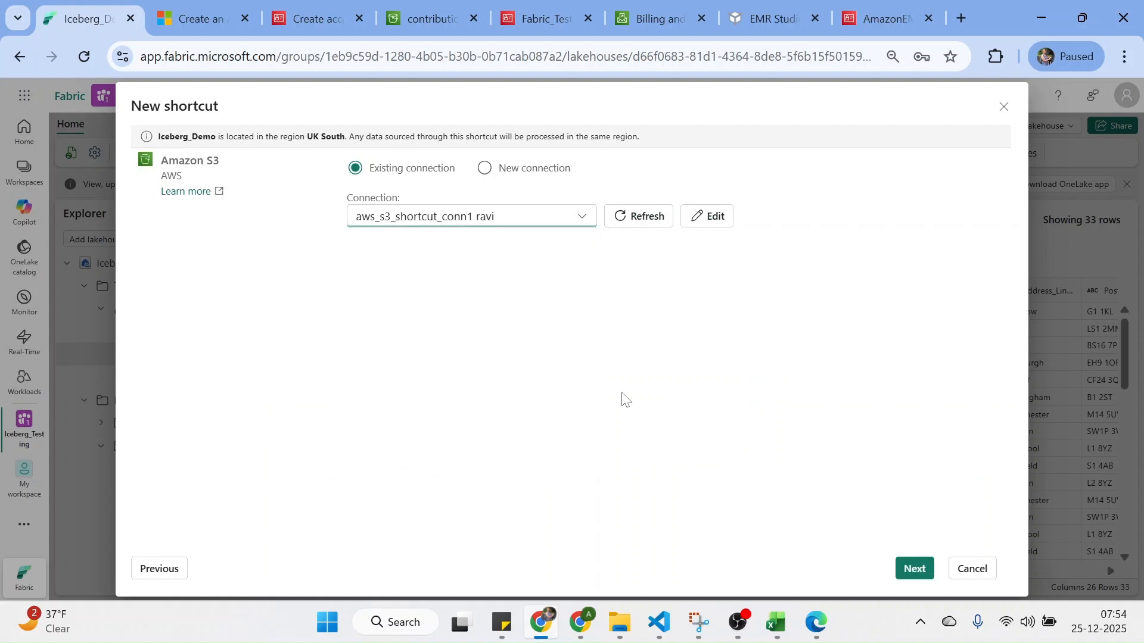
pyautogui.click(916, 571)
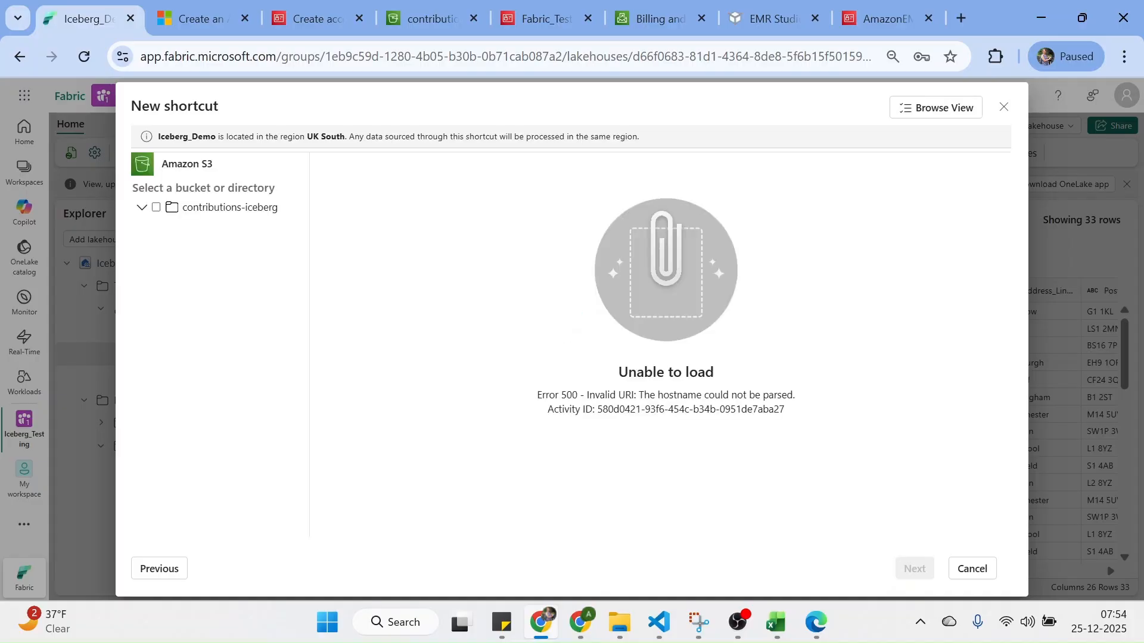
# Switch the shortcut setup to path view and set the S3 location's folder to delta/raw_contributions/.
pyautogui.click(931, 116)
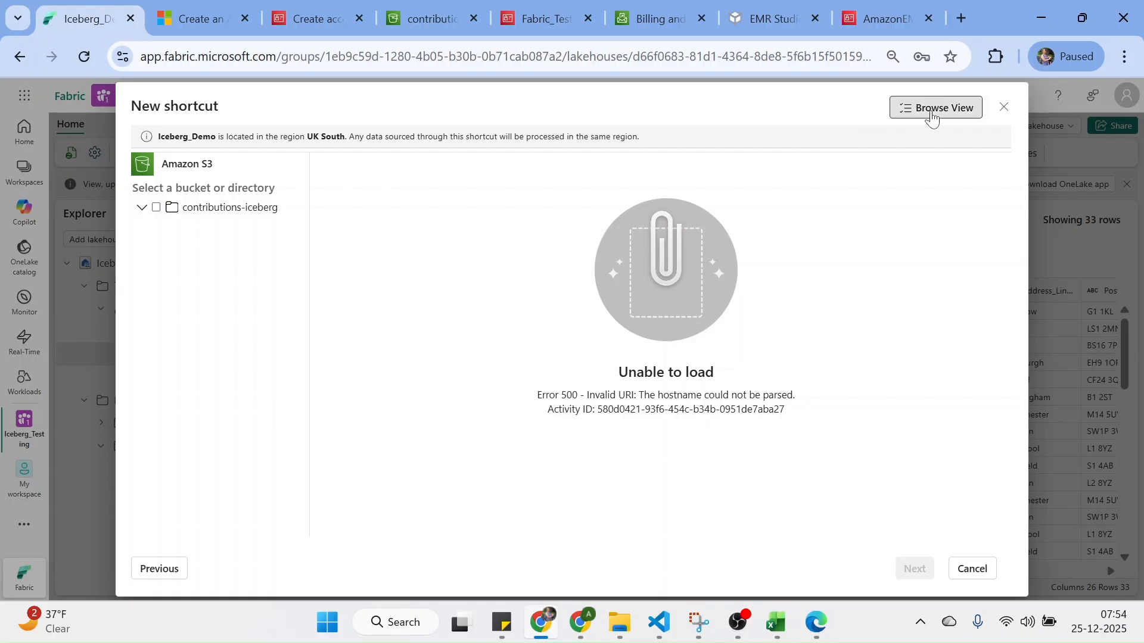
pyautogui.click(918, 159)
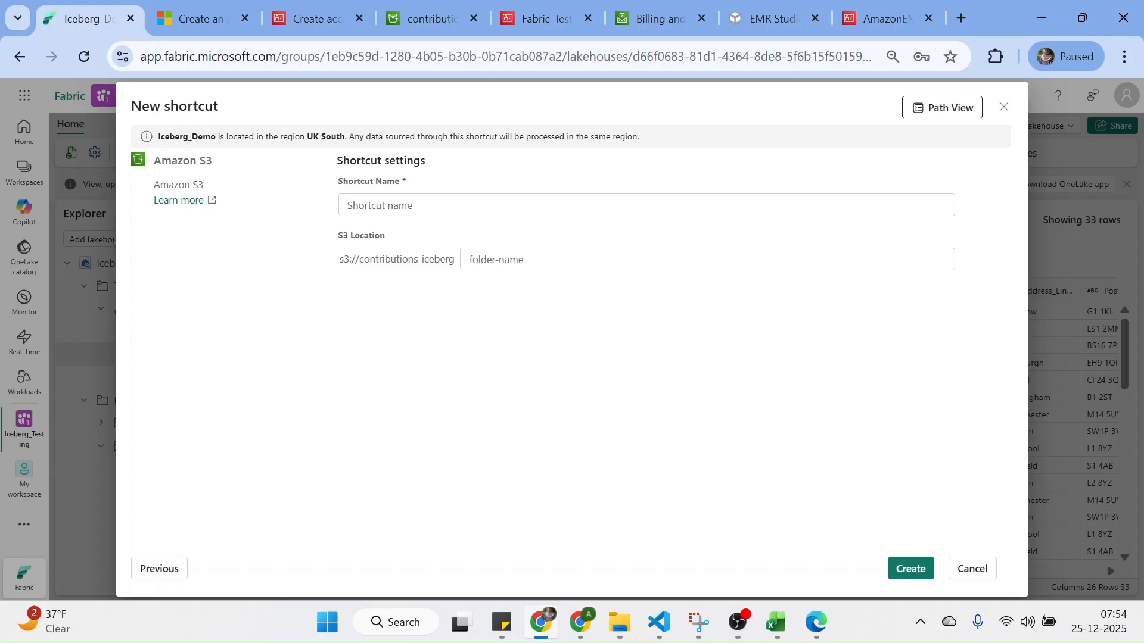
pyautogui.click(524, 259)
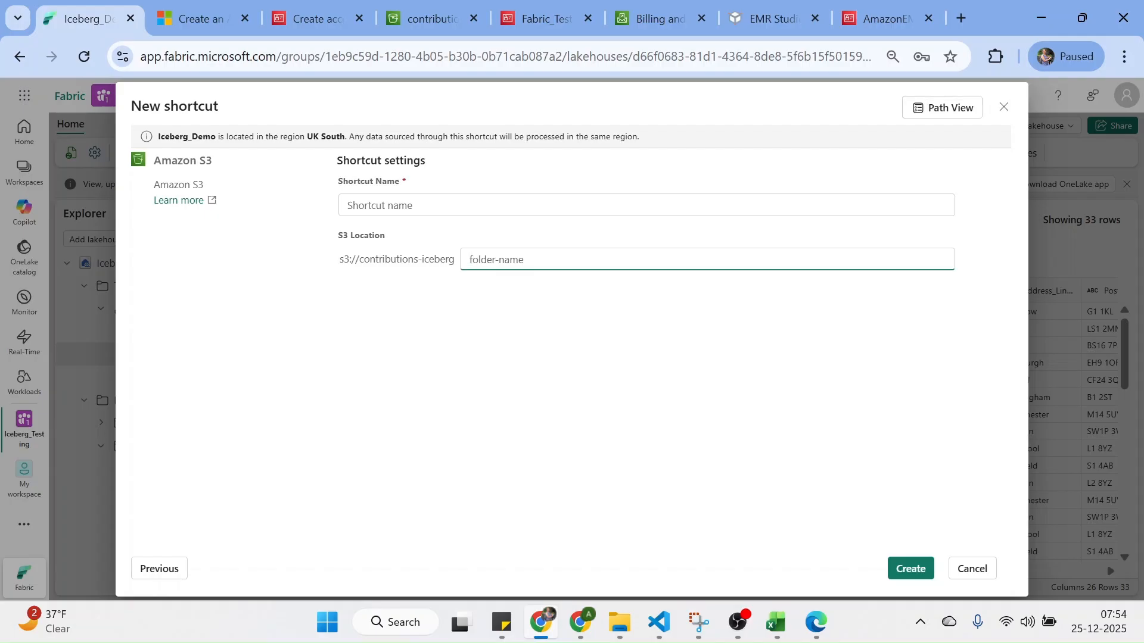
pyautogui.write('delta/raw_contributions/')
# Name the table shortcut shortcut_delta_contributions and create it.
pyautogui.click(447, 205)
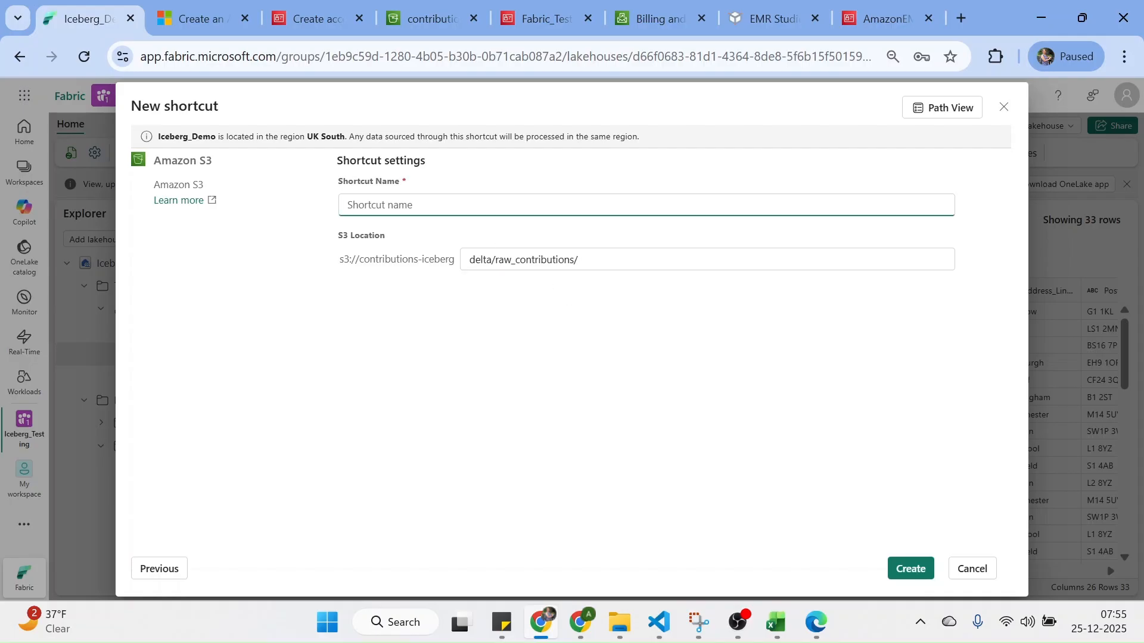
pyautogui.write('shortcut_delta_contributions')
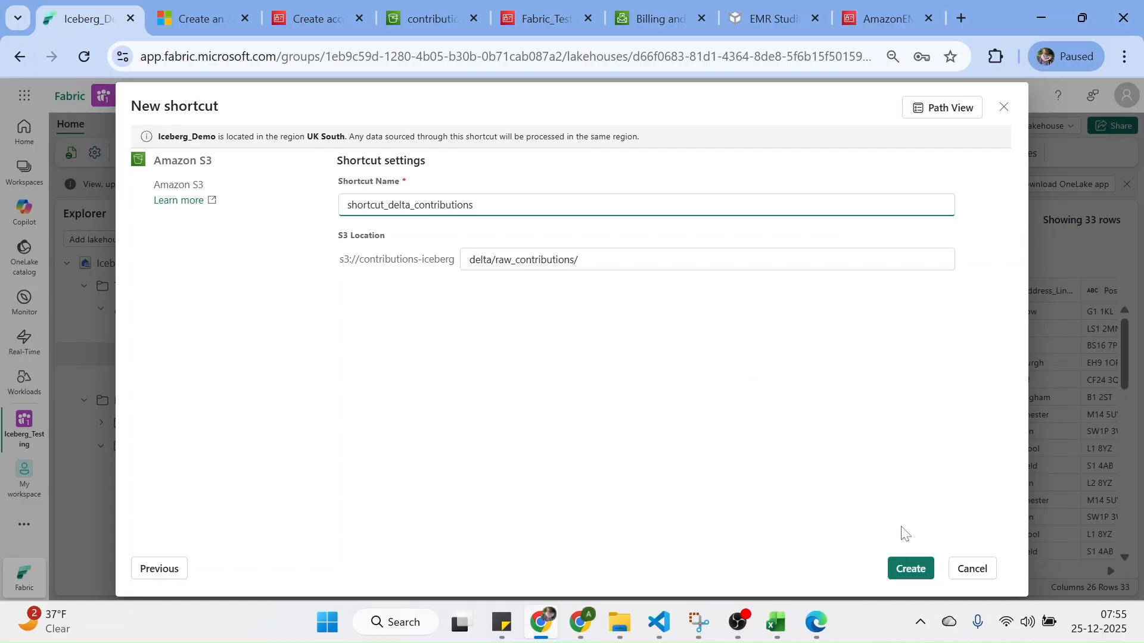
pyautogui.click(908, 570)
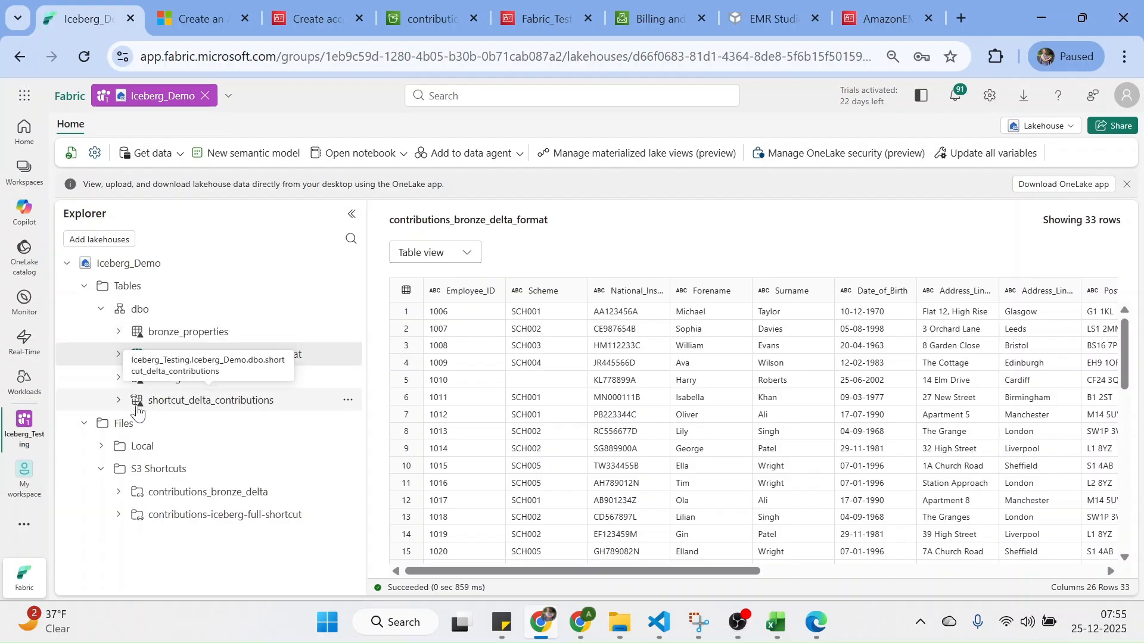
# Examine the rows of the shortcut_delta_contributions table and its underlying files, and return to the table preview.
pyautogui.click(224, 411)
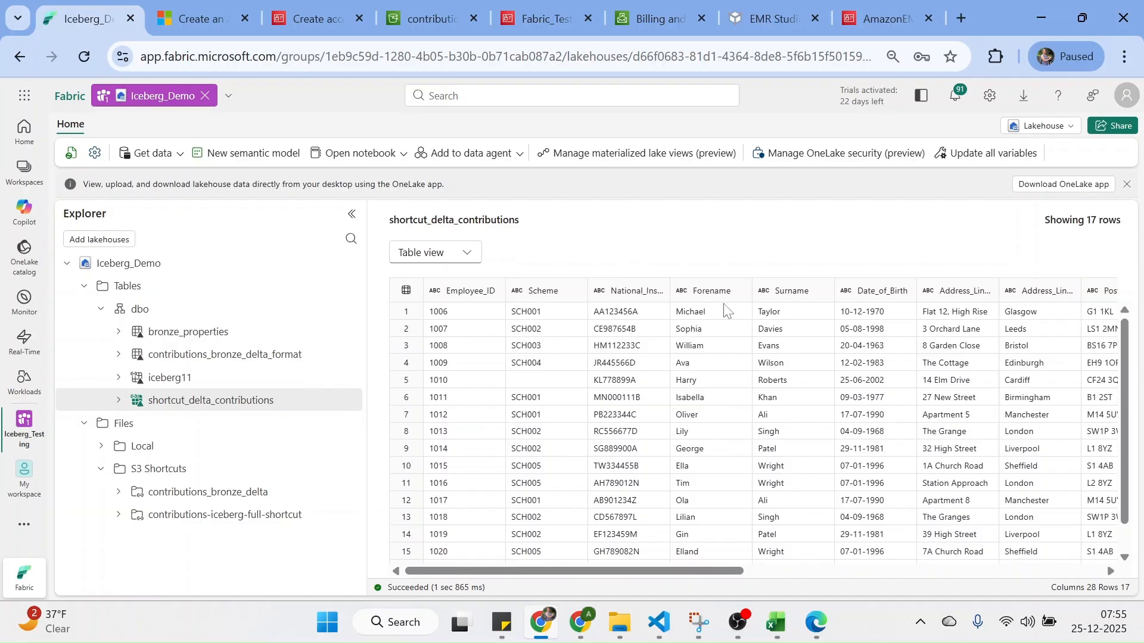
pyautogui.click(1124, 557)
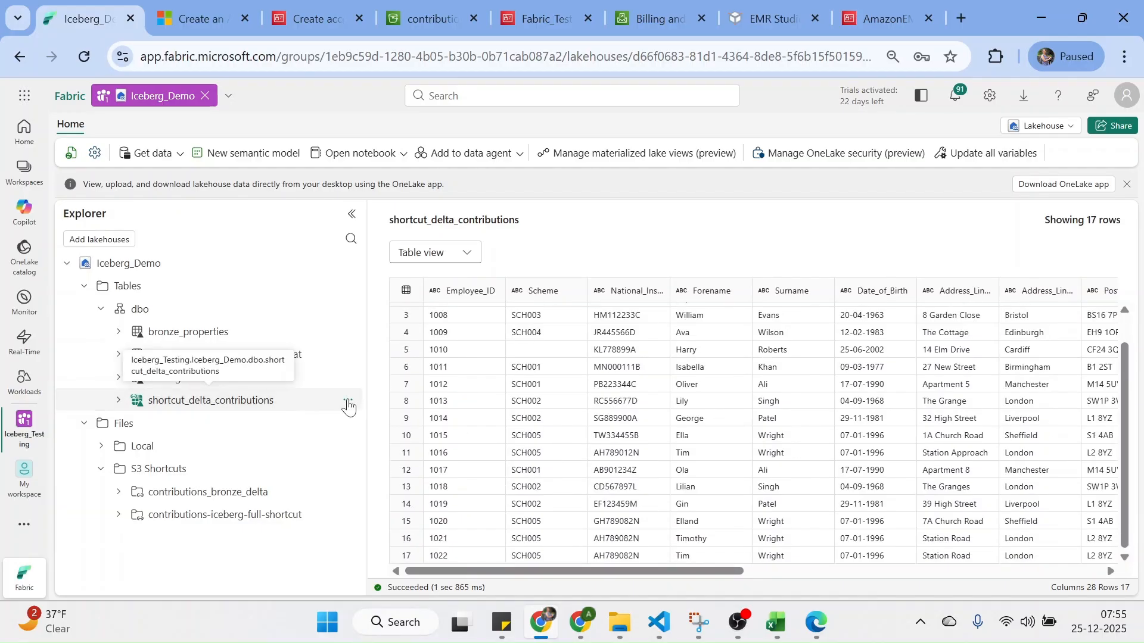
pyautogui.click(351, 401)
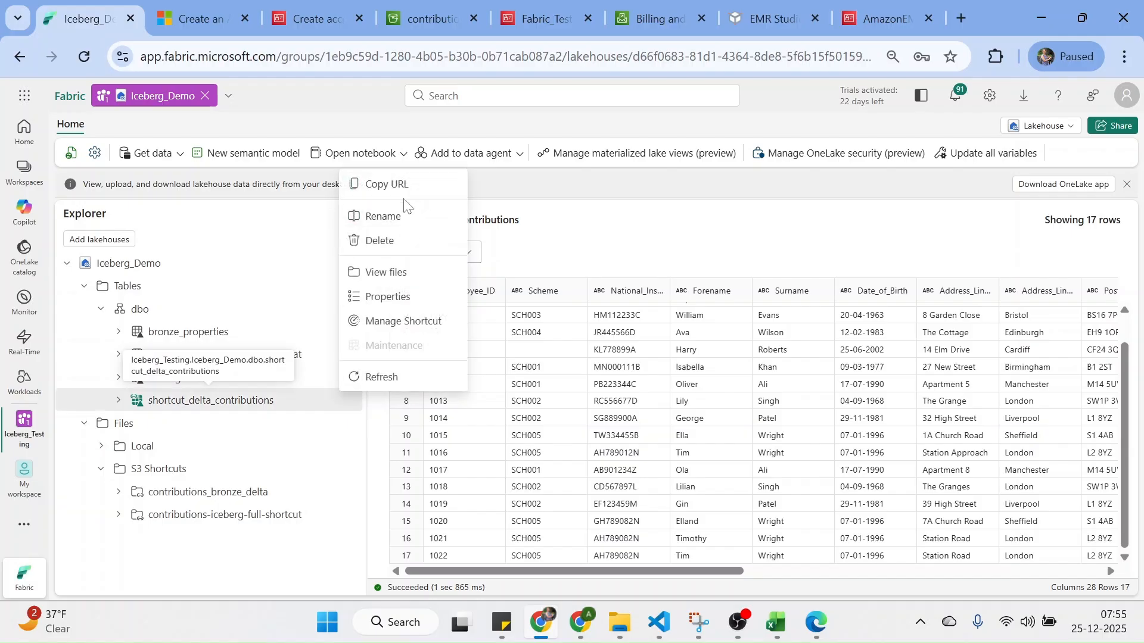
pyautogui.click(403, 274)
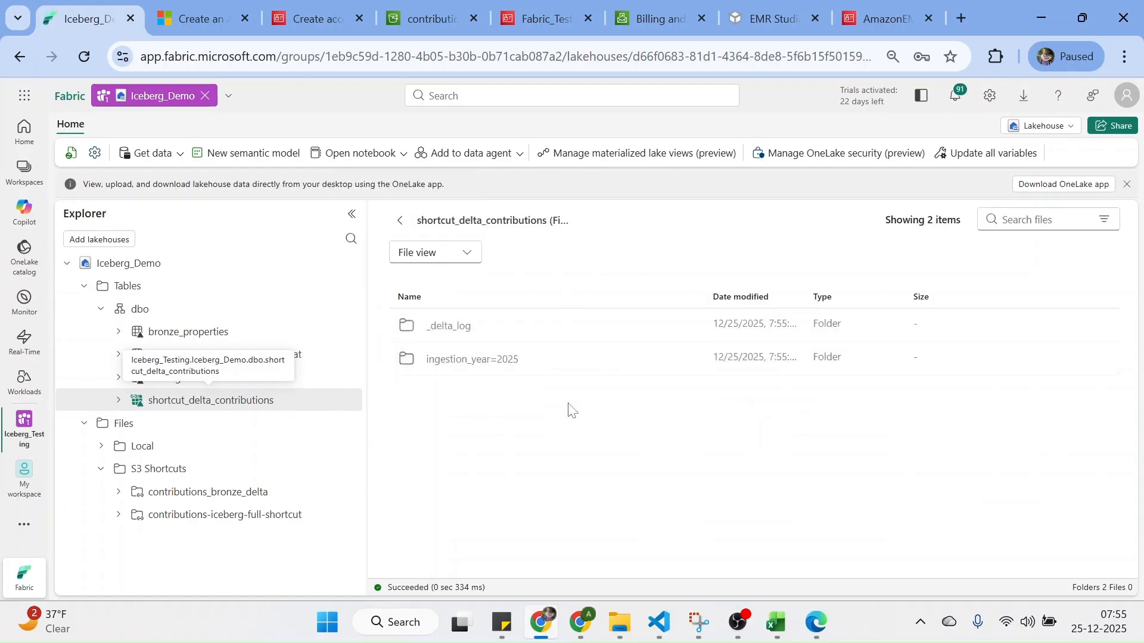
pyautogui.click(400, 221)
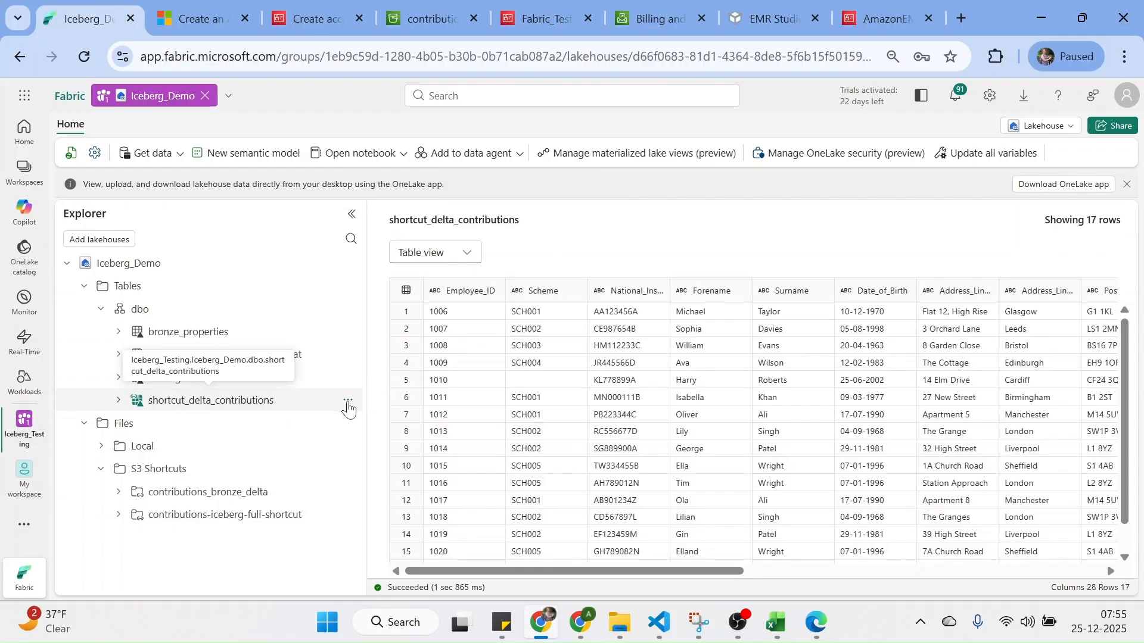
# Review the shortcut management details of shortcut_delta_contributions, including its target connection, location and subpath, and close them.
pyautogui.click(340, 405)
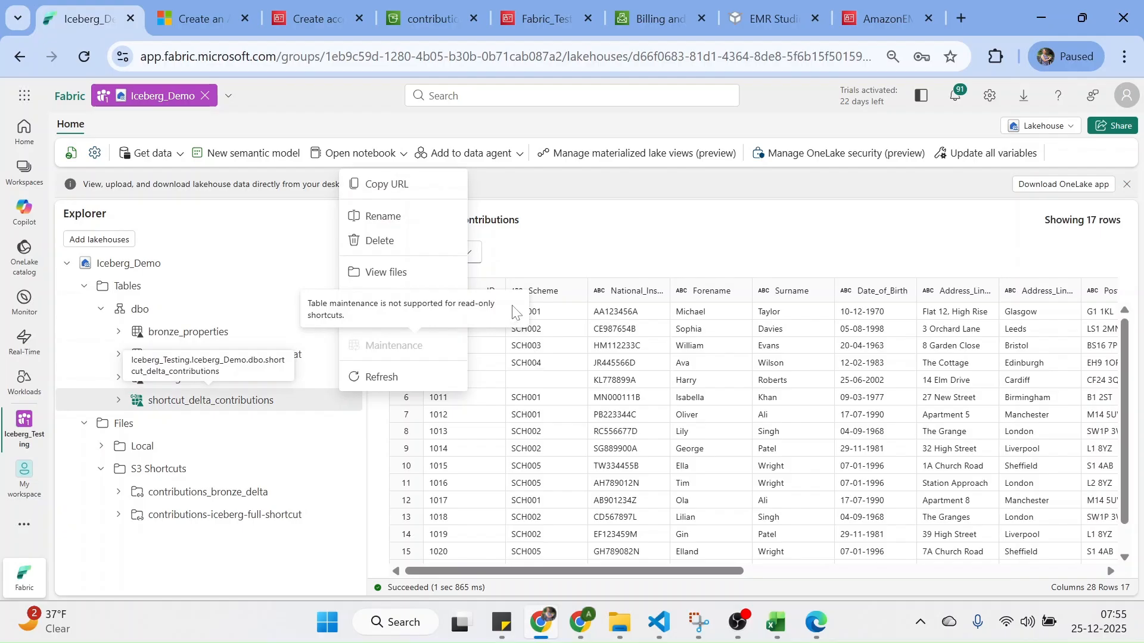
pyautogui.click(424, 322)
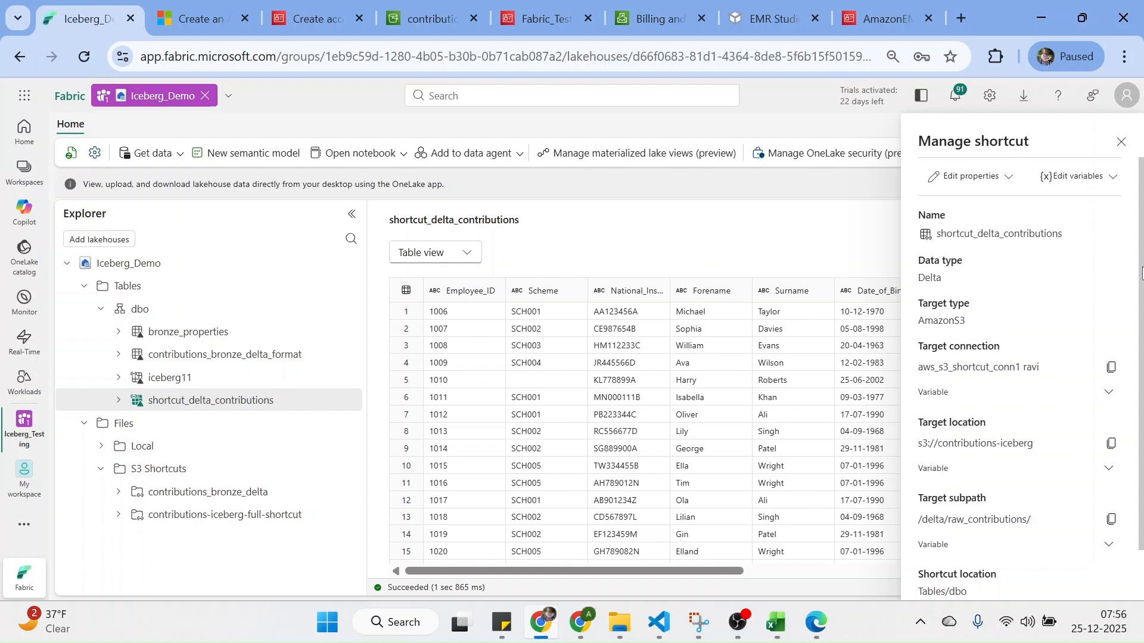
pyautogui.moveTo(1141, 268); pyautogui.dragTo(1141, 378)
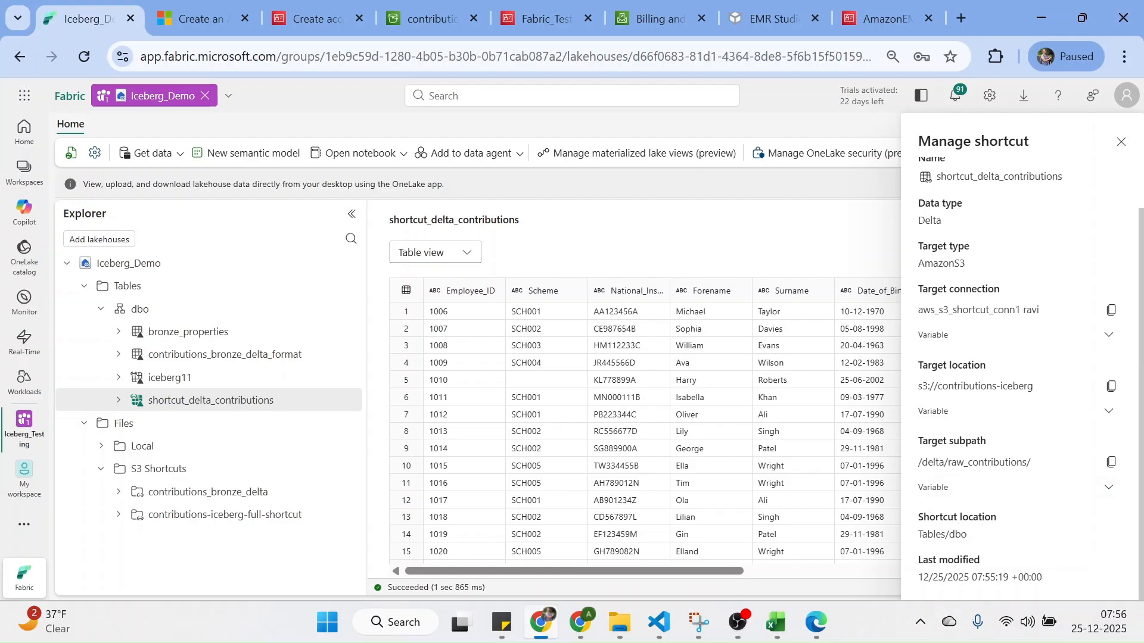
pyautogui.click(1122, 145)
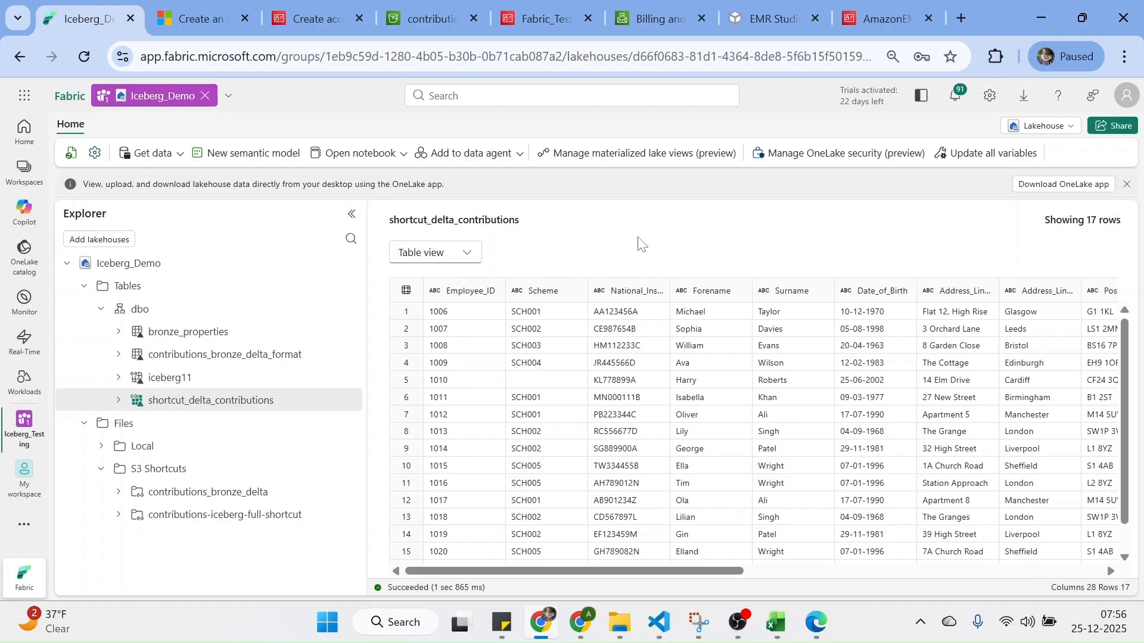
# Switch to the contributions-extract-082025 workbook in Excel and go to the last data row.
pyautogui.click(774, 635)
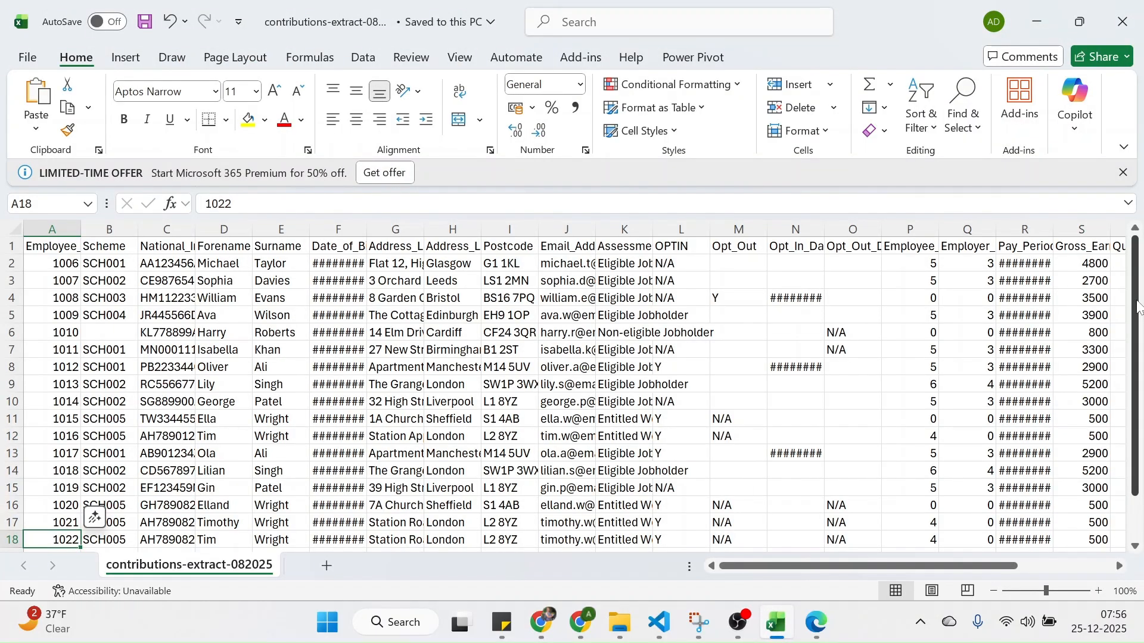
pyautogui.moveTo(1138, 306); pyautogui.dragTo(1138, 353)
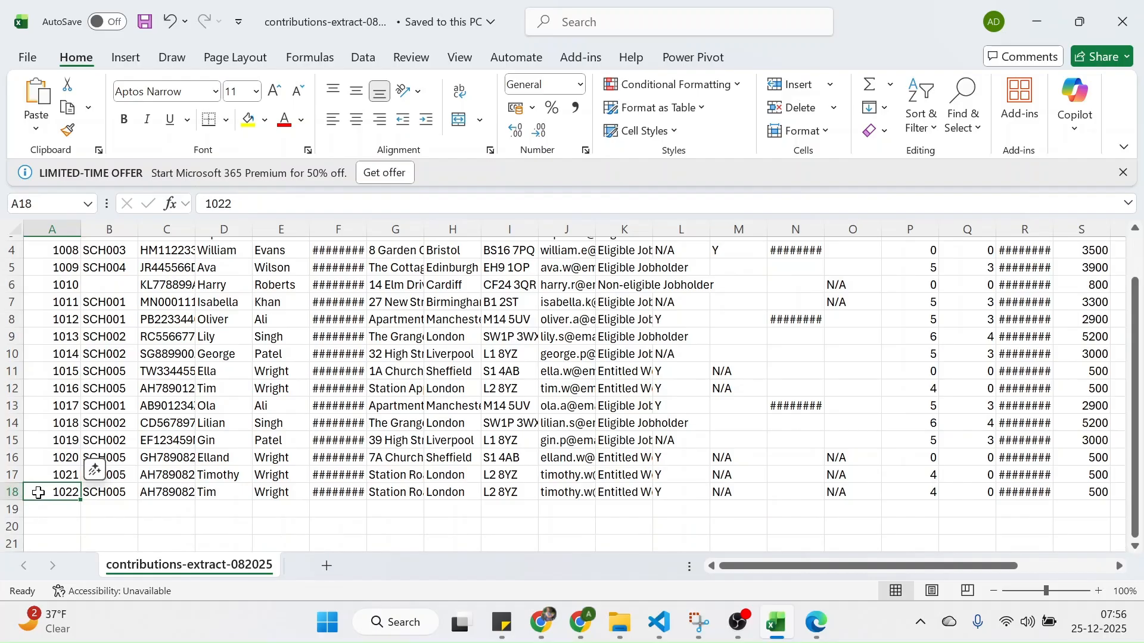
pyautogui.hotkey('shift', 'Right')
pyautogui.hotkey('shift', 'Right')
pyautogui.hotkey('shift', 'Right')
pyautogui.hotkey('shift', 'Right')
pyautogui.hotkey('shift', 'Right')
pyautogui.hotkey('shift', 'Right')
pyautogui.hotkey('shift', 'Right')
pyautogui.hotkey('shift', 'Right')
pyautogui.hotkey('shift', 'Right')
pyautogui.hotkey('shift', 'Right')
pyautogui.hotkey('shift', 'Right')
pyautogui.hotkey('shift', 'Right')
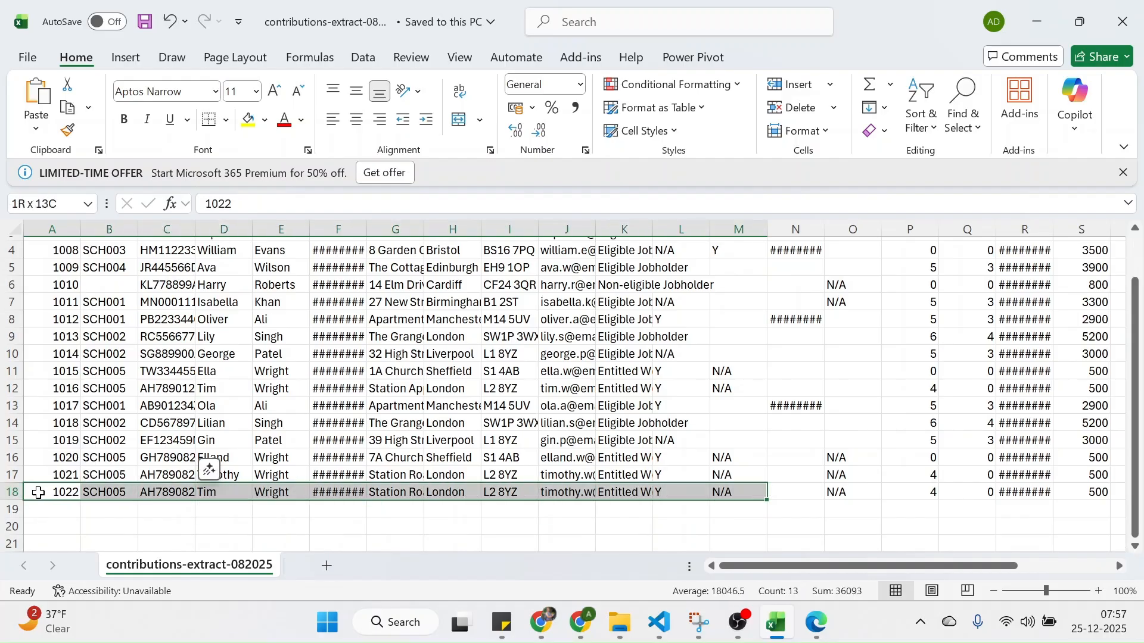
pyautogui.hotkey('shift', 'Right')
pyautogui.hotkey('shift', 'Right')
pyautogui.hotkey('shift', 'Right')
pyautogui.hotkey('shift', 'Right')
pyautogui.hotkey('shift', 'Right')
pyautogui.hotkey('shift', 'Right')
pyautogui.hotkey('shift', 'Right')
pyautogui.hotkey('shift', 'Right')
pyautogui.hotkey('shift', 'Right')
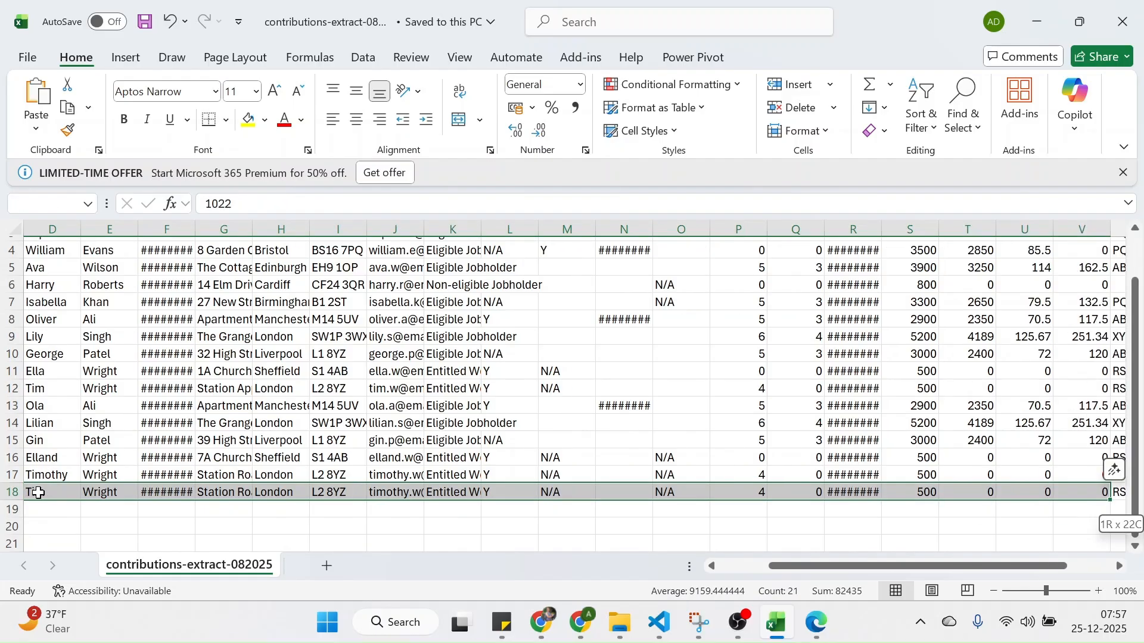
pyautogui.hotkey('shift', 'Right')
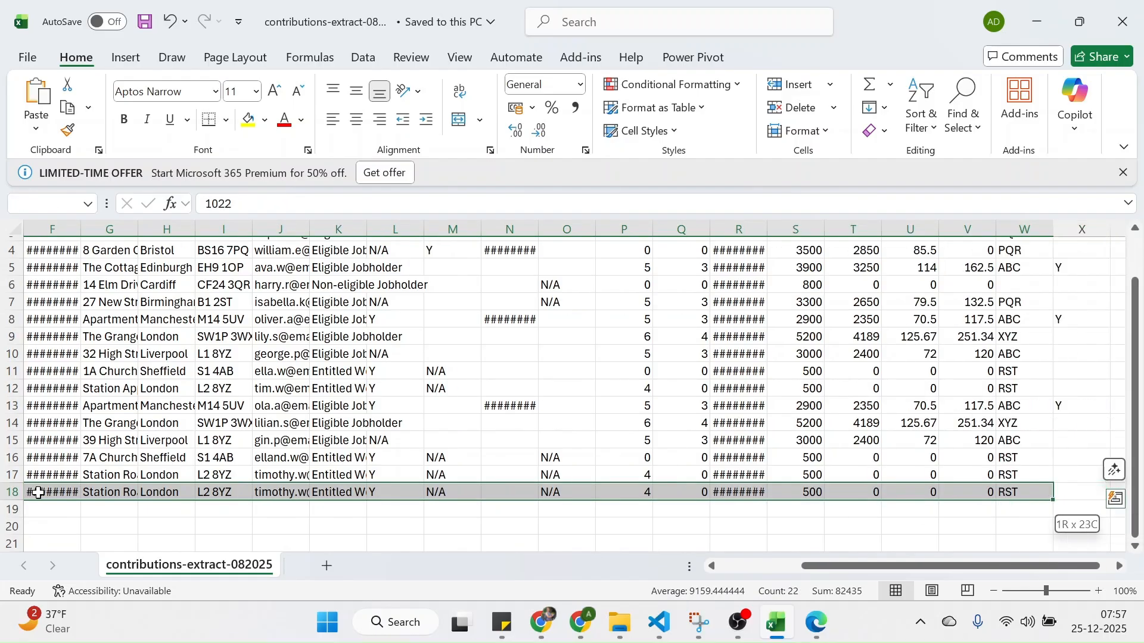
pyautogui.hotkey('shift', 'Right')
pyautogui.hotkey('ctrl', 'c')
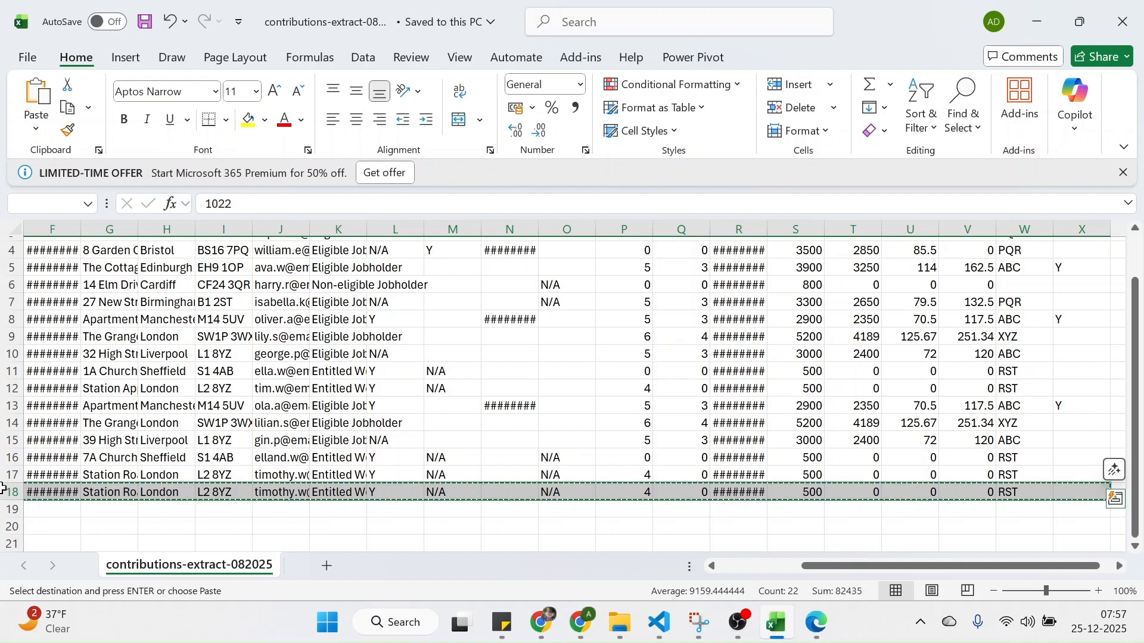
# Copy row 18 from column A through X and paste it into row 19 of the contributions-extract-082025 sheet.
pyautogui.hotkey('shift', 'Right')
pyautogui.hotkey('shift', 'Right')
pyautogui.hotkey('shift', 'Right')
pyautogui.hotkey('shift', 'Right')
pyautogui.hotkey('shift', 'Right')
pyautogui.hotkey('shift', 'Right')
pyautogui.hotkey('shift', 'Right')
pyautogui.hotkey('shift', 'Right')
pyautogui.hotkey('shift', 'Right')
pyautogui.hotkey('shift', 'Right')
pyautogui.hotkey('shift', 'Right')
pyautogui.hotkey('shift', 'Right')
pyautogui.hotkey('shift', 'Right')
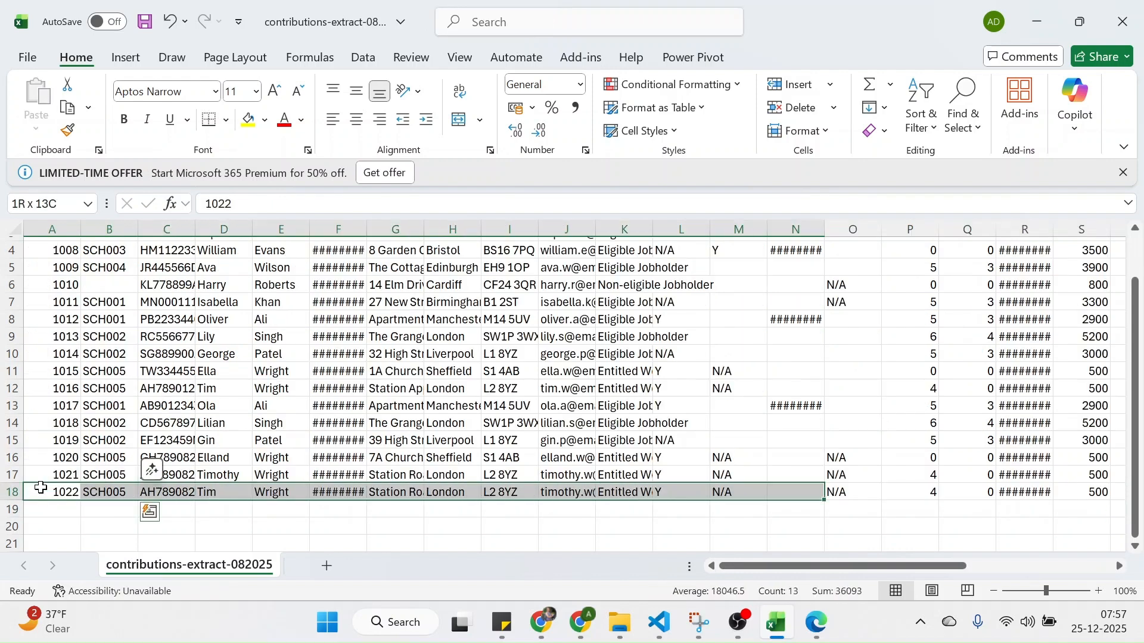
pyautogui.hotkey('shift', 'Right')
pyautogui.hotkey('shift', 'Right')
pyautogui.hotkey('shift', 'Right')
pyautogui.hotkey('shift', 'Right')
pyautogui.hotkey('shift', 'Right')
pyautogui.hotkey('shift', 'Right')
pyautogui.hotkey('shift', 'Right')
pyautogui.hotkey('shift', 'Right')
pyautogui.hotkey('shift', 'Right')
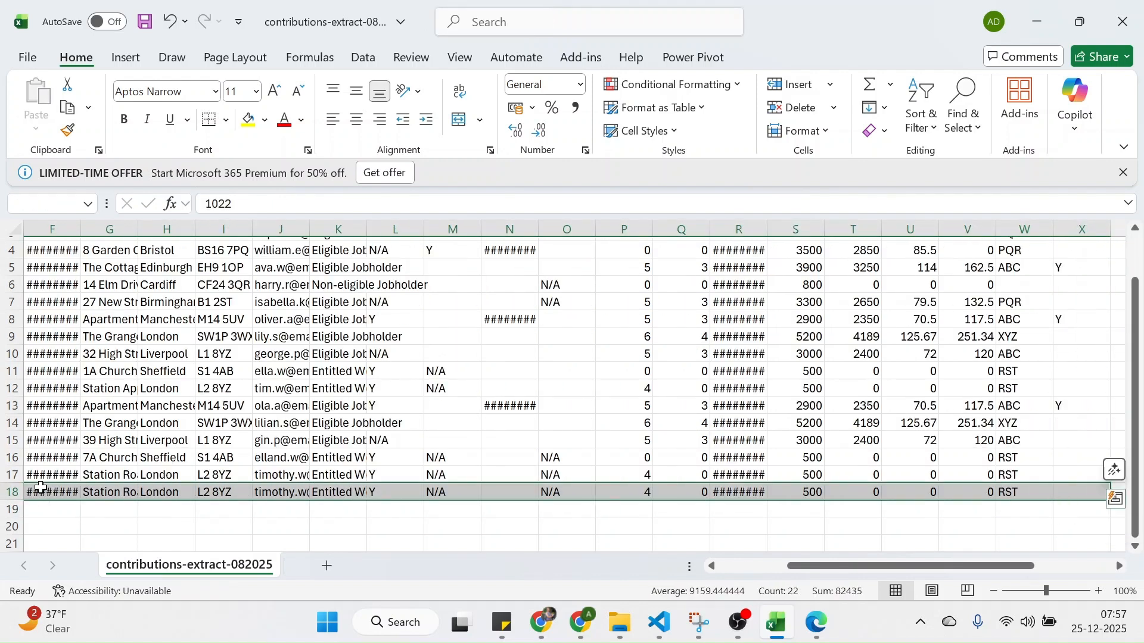
pyautogui.hotkey('ctrl', 'c')
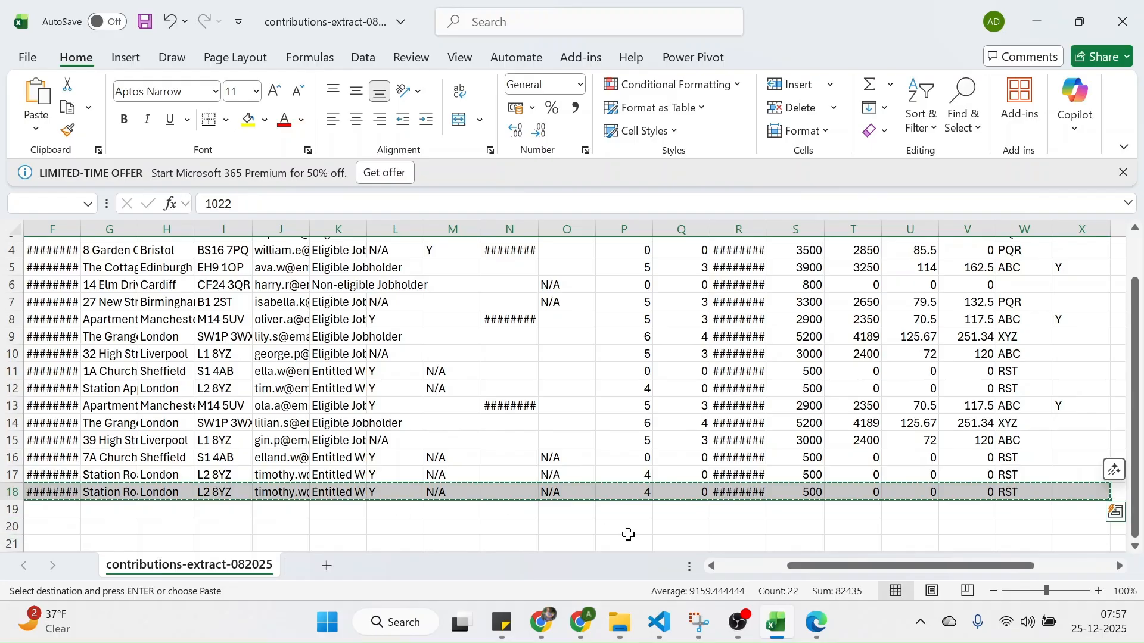
pyautogui.click(728, 567)
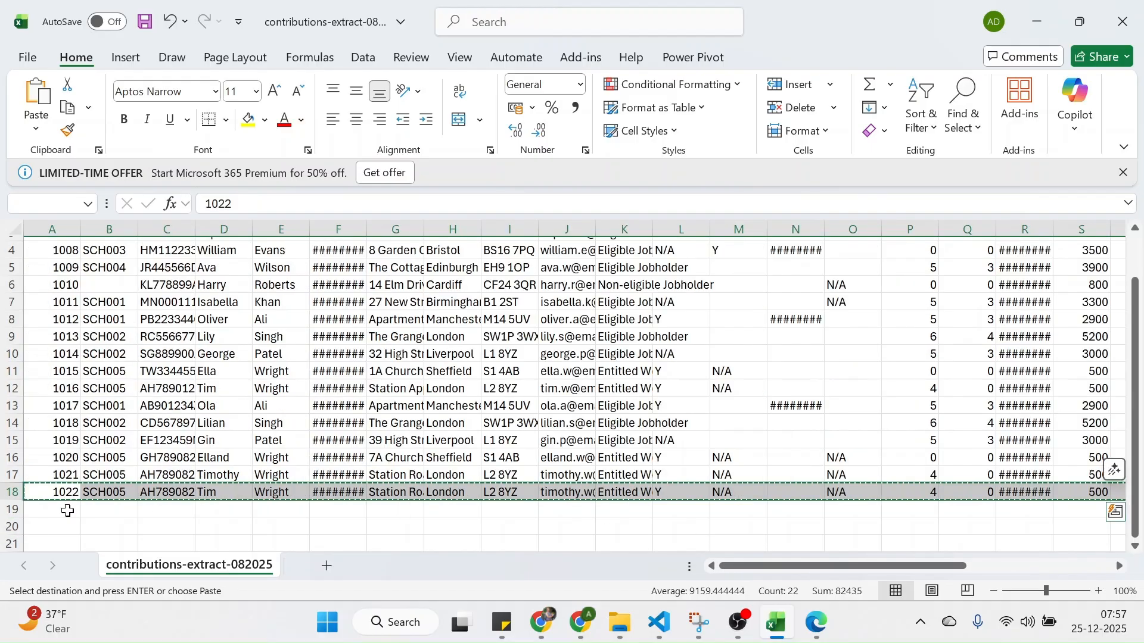
pyautogui.click(66, 511)
pyautogui.hotkey('ctrl', 'v')
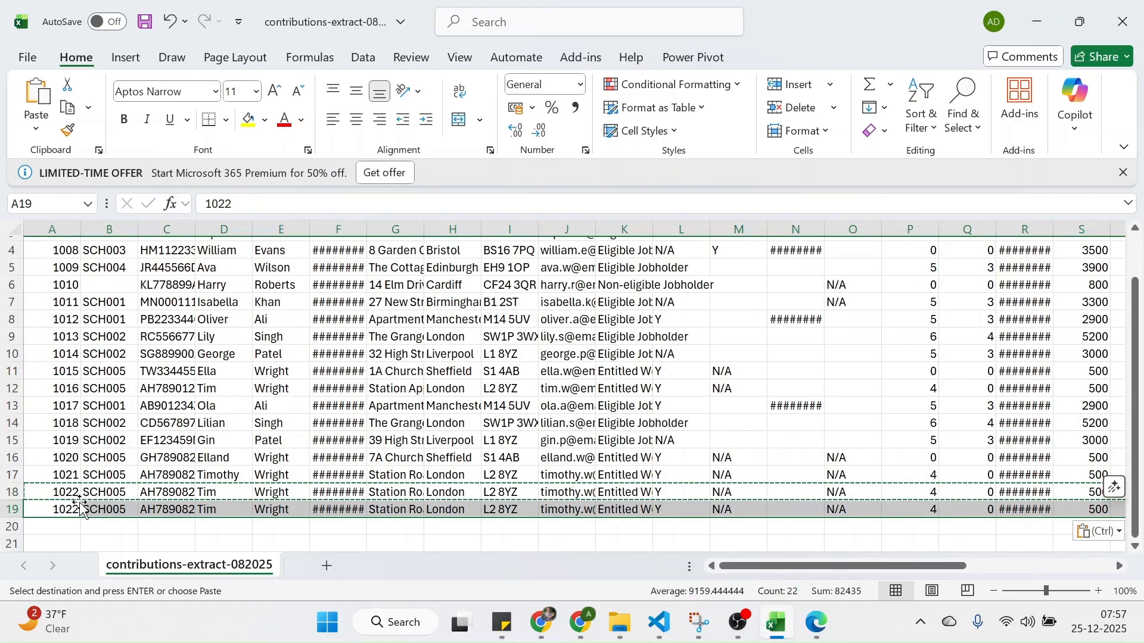
# Raise the Employee_ID in row 19 by one and replace its forename, and save and close the workbook.
pyautogui.doubleClick(65, 511)
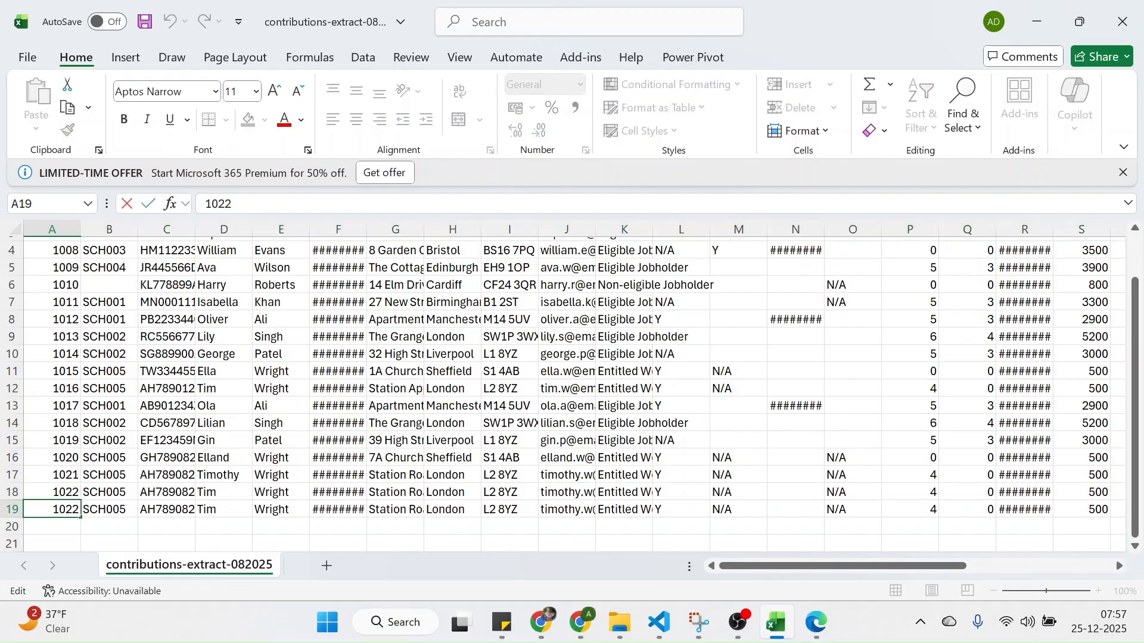
pyautogui.press('BackSpace')
pyautogui.write('3')
pyautogui.doubleClick(219, 506)
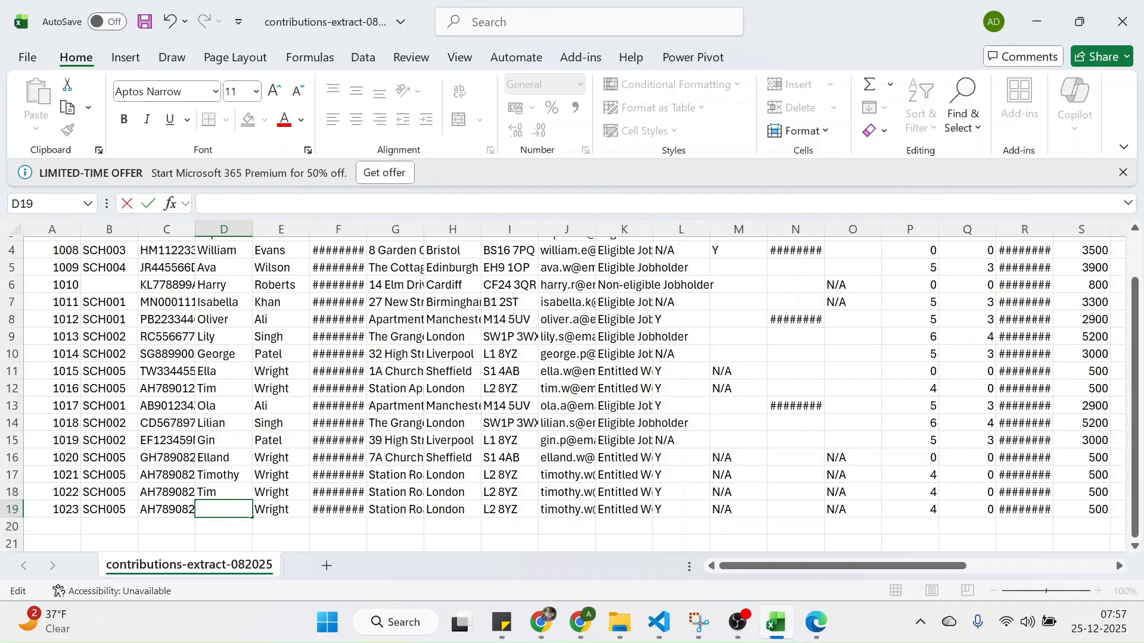
pyautogui.write('Kim')
pyautogui.click(364, 526)
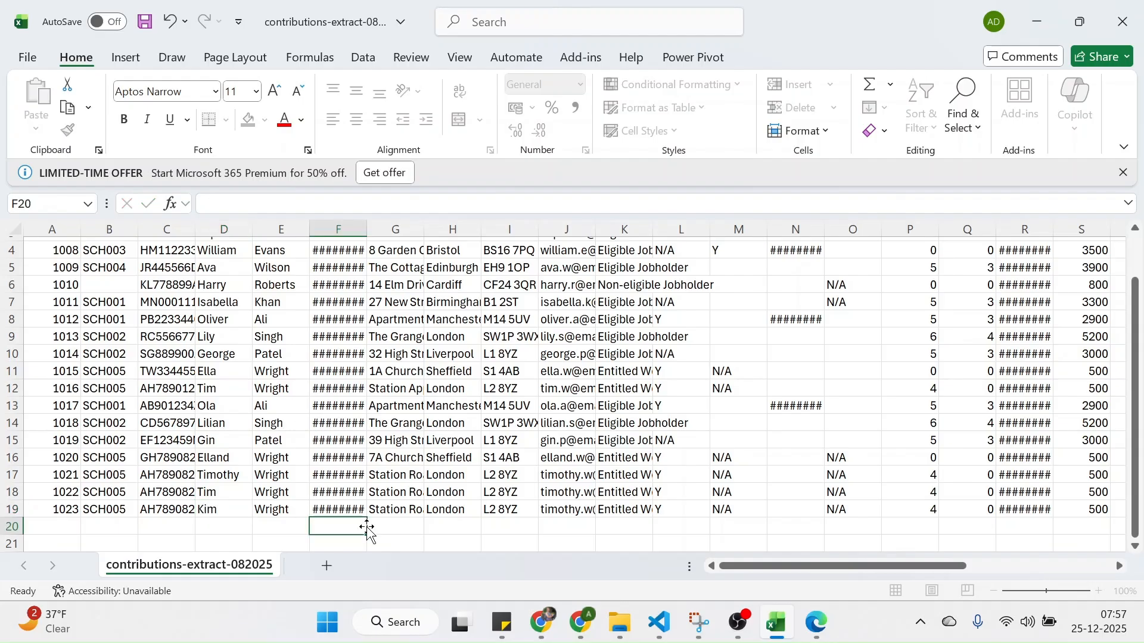
pyautogui.click(145, 22)
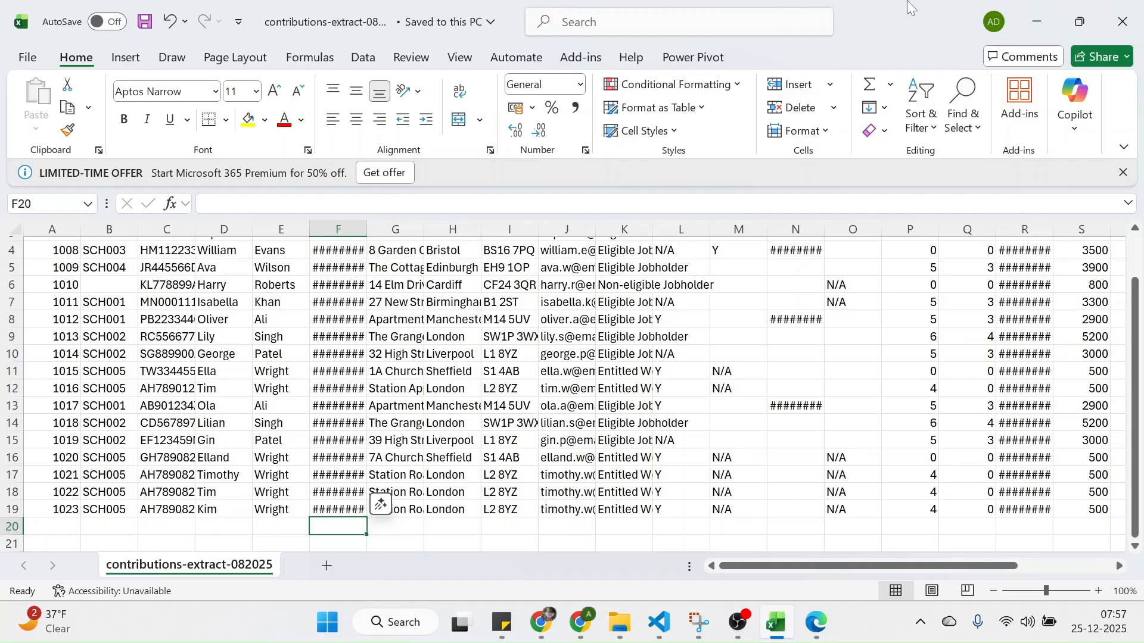
pyautogui.click(1115, 18)
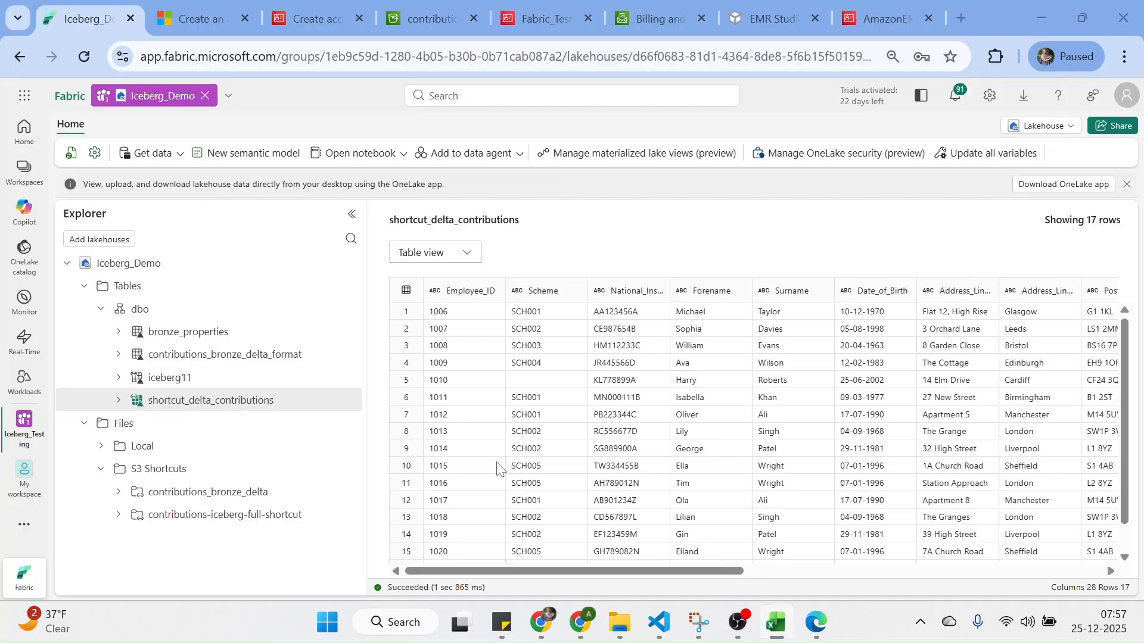
# Switch to the Amazon S3 console and open the contributions-landing bucket from the bucket list.
pyautogui.click(430, 16)
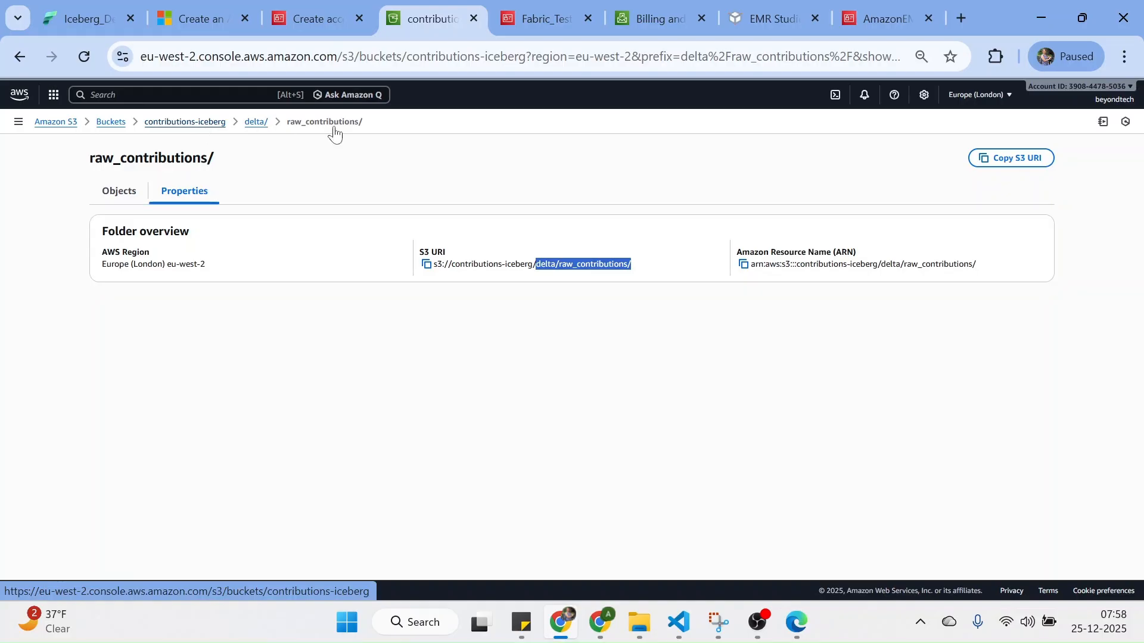
pyautogui.click(169, 122)
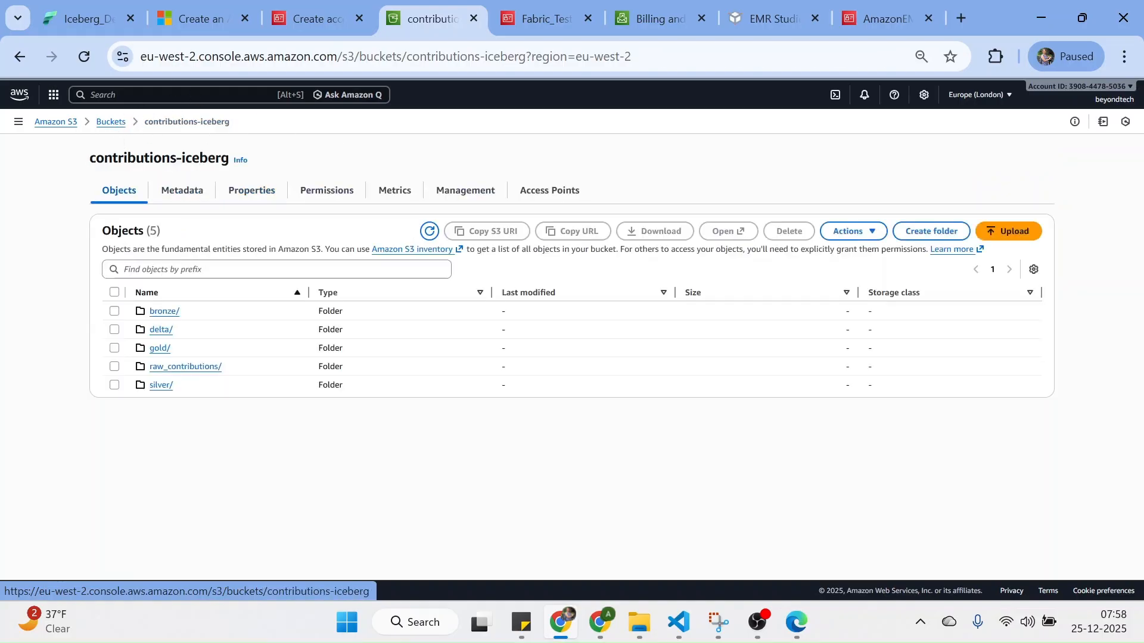
pyautogui.click(112, 123)
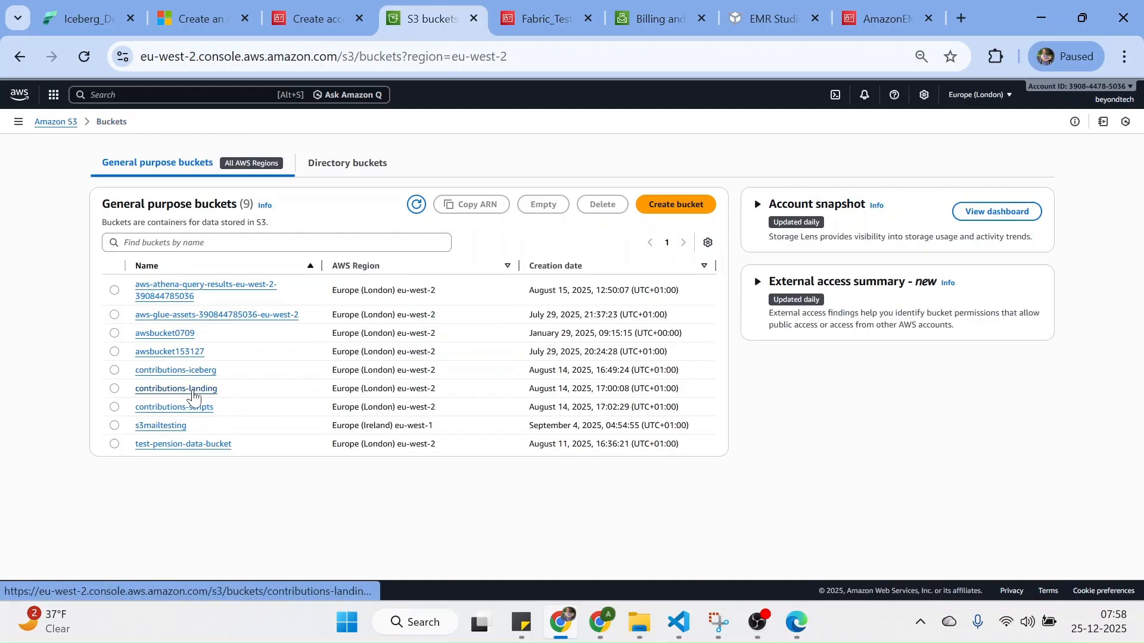
pyautogui.click(193, 391)
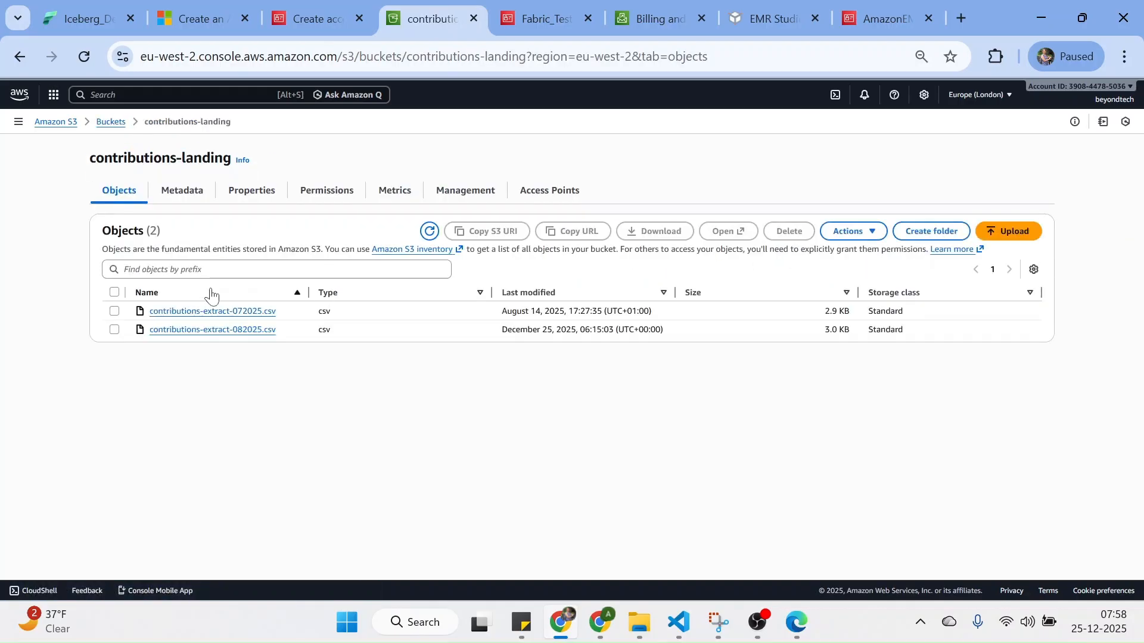
# Upload contributions-extract-082025.csv from Downloads to the contributions-landing bucket and close the upload status page.
pyautogui.click(1006, 233)
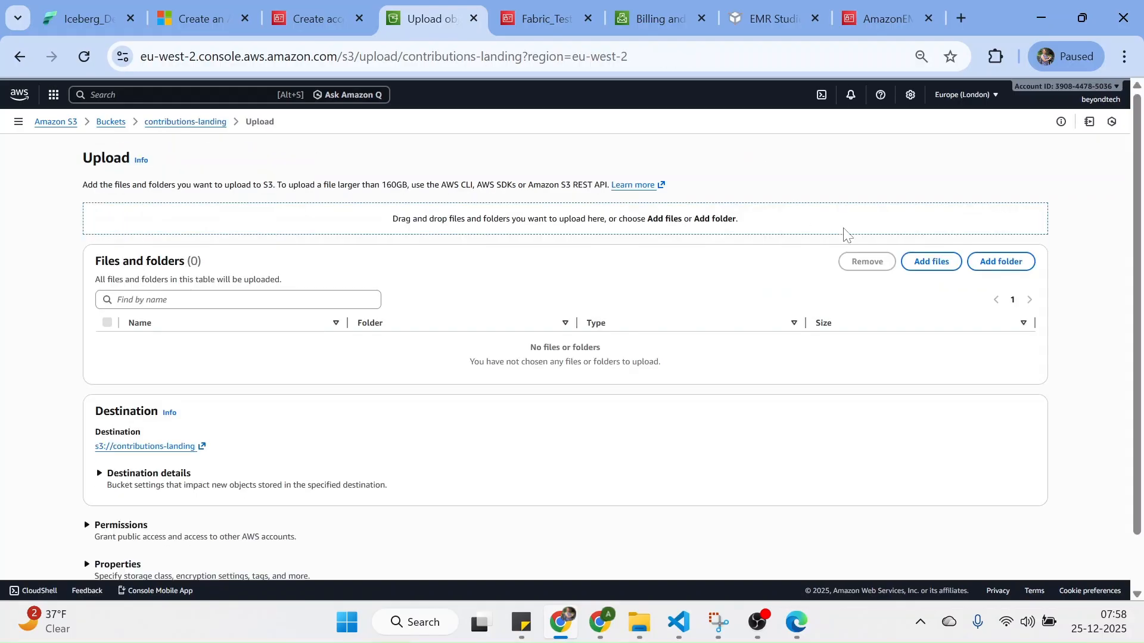
pyautogui.click(933, 262)
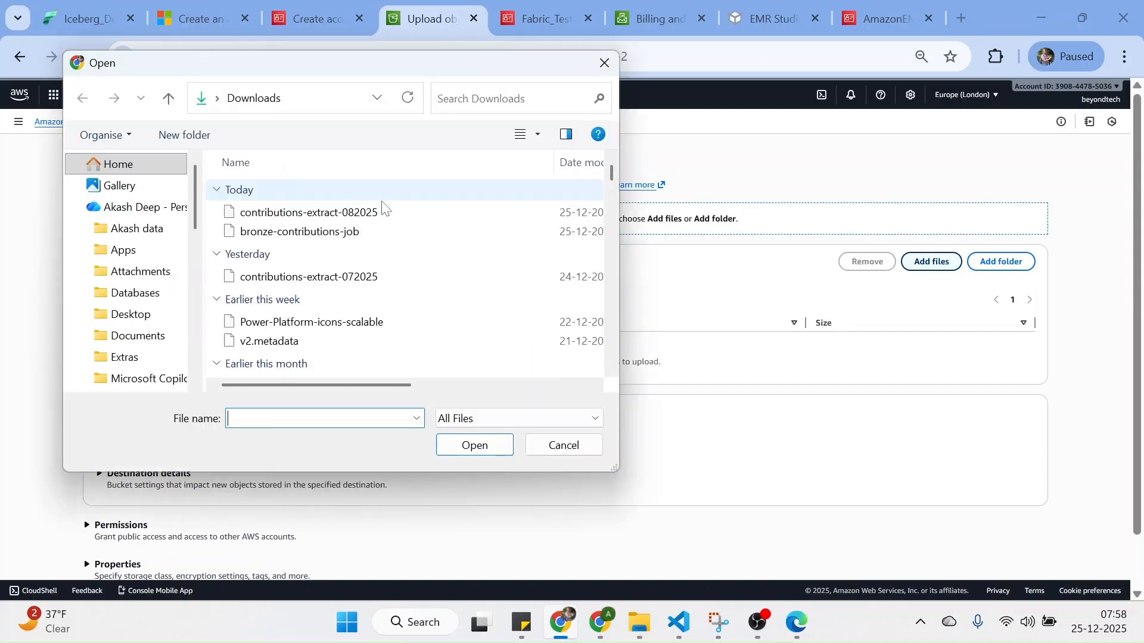
pyautogui.doubleClick(308, 220)
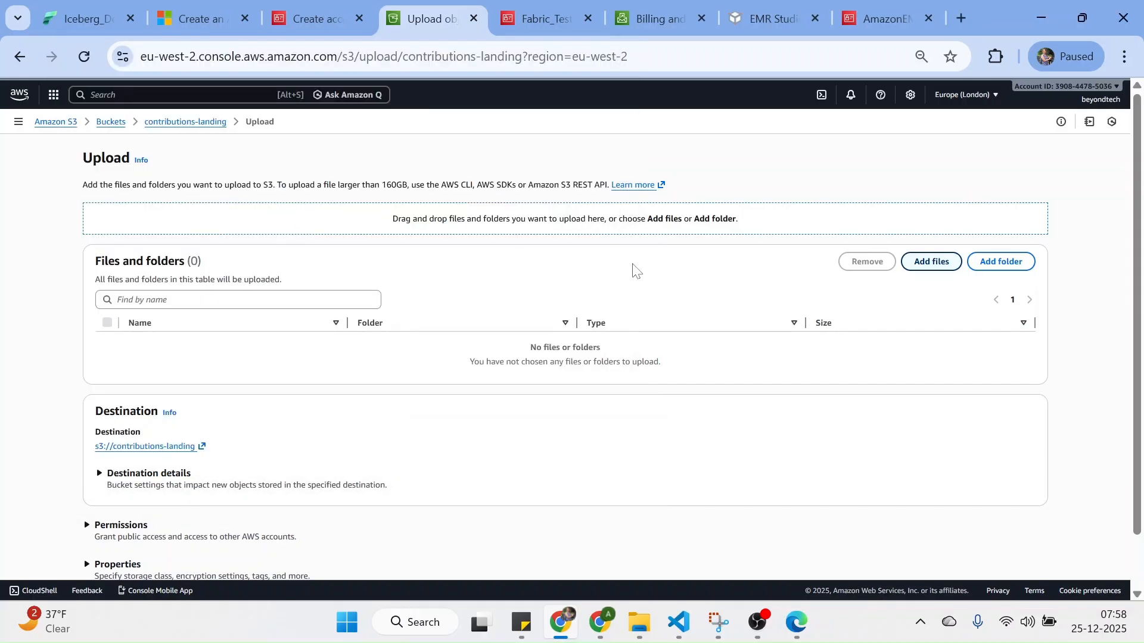
pyautogui.click(1021, 574)
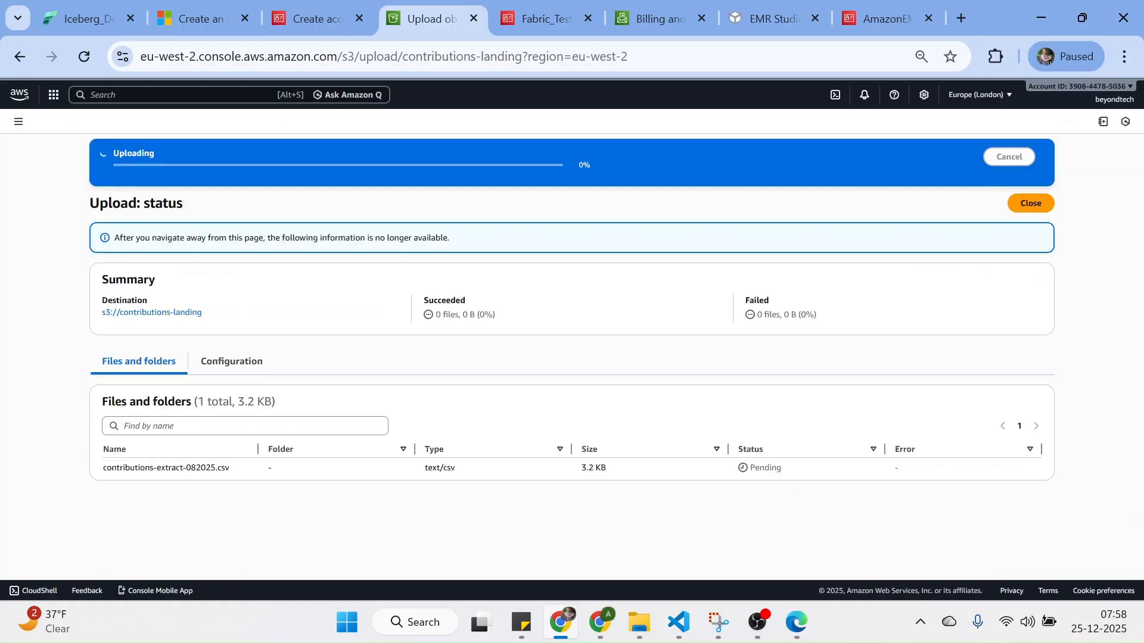
pyautogui.click(1037, 204)
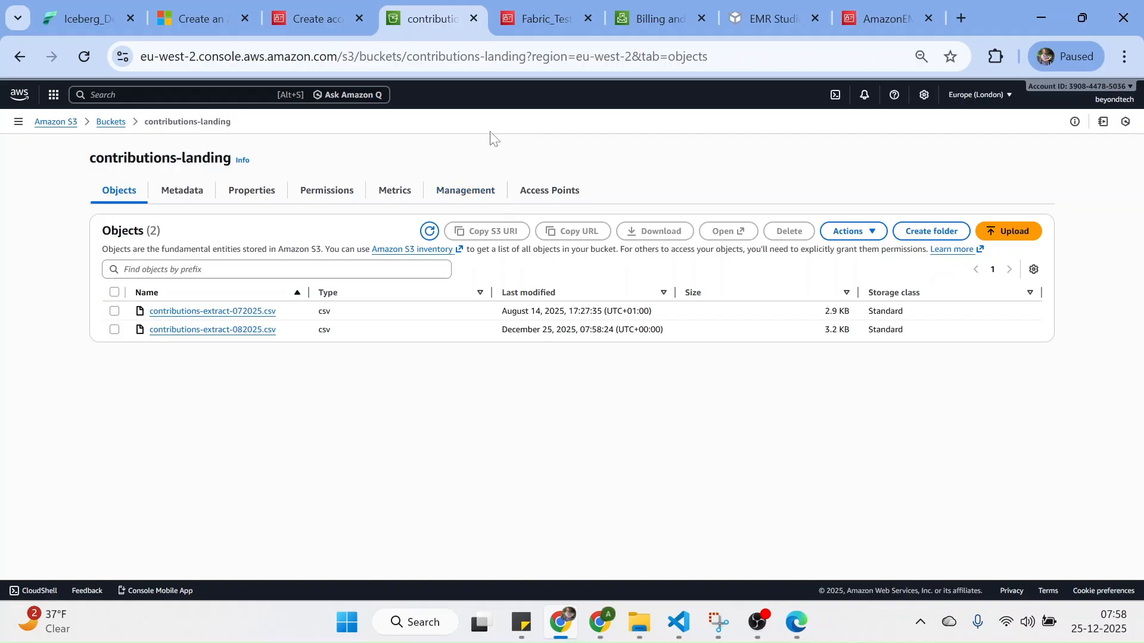
# Switch to EMR Studio and start the serverless application My_First_Application.
pyautogui.click(766, 9)
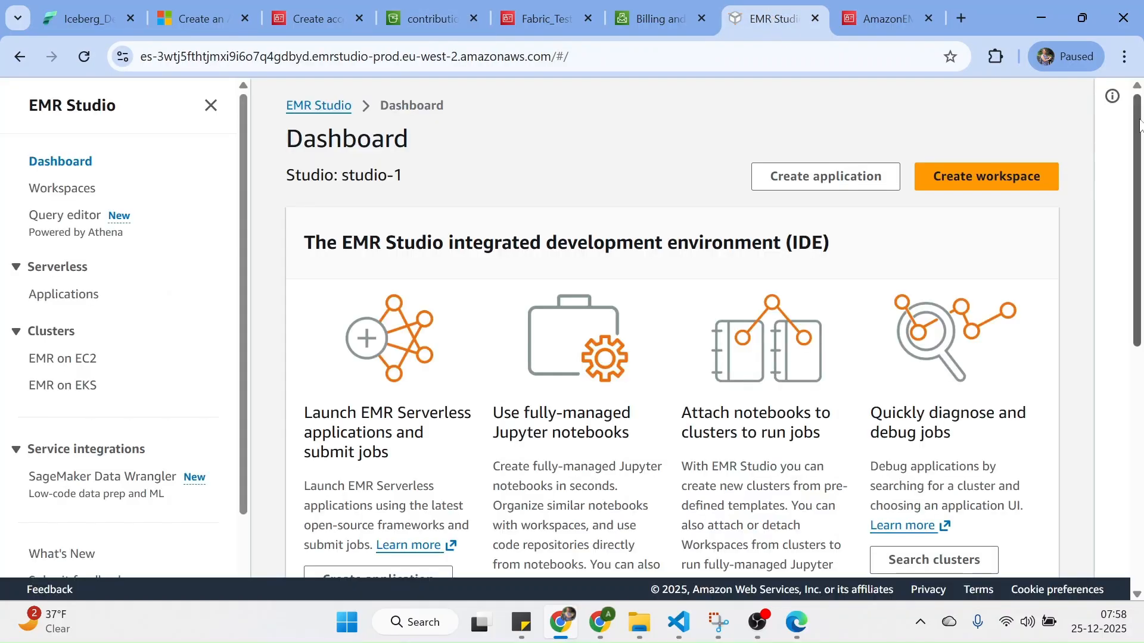
pyautogui.moveTo(1141, 125)
pyautogui.mouseDown()
pyautogui.moveTo(1128, 279)
pyautogui.moveTo(1137, 143)
pyautogui.mouseUp()
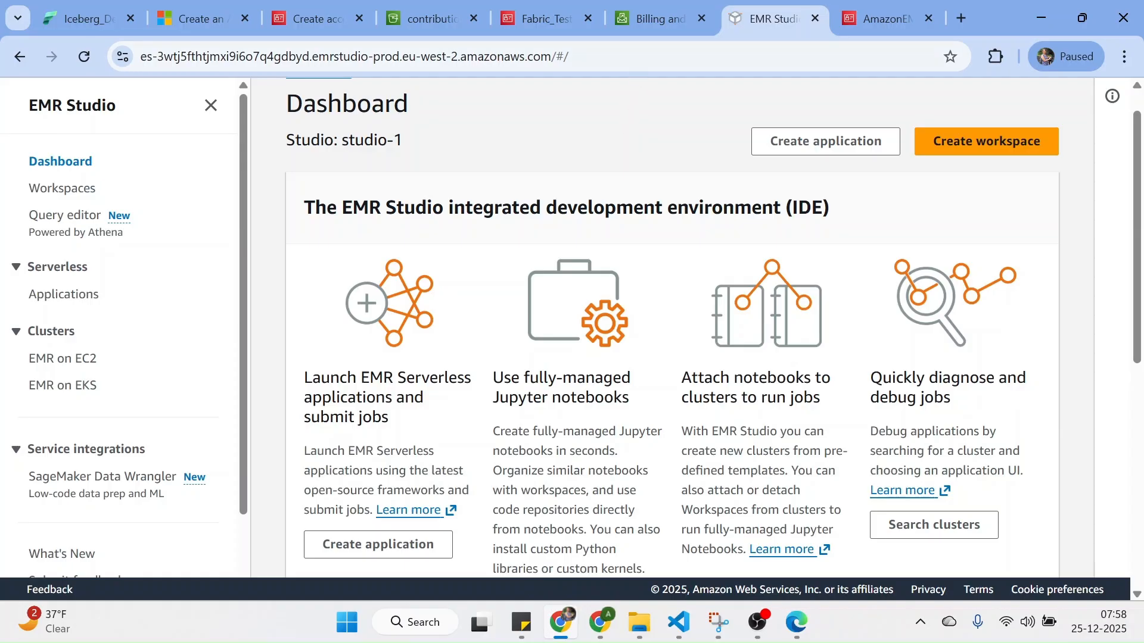
pyautogui.click(866, 6)
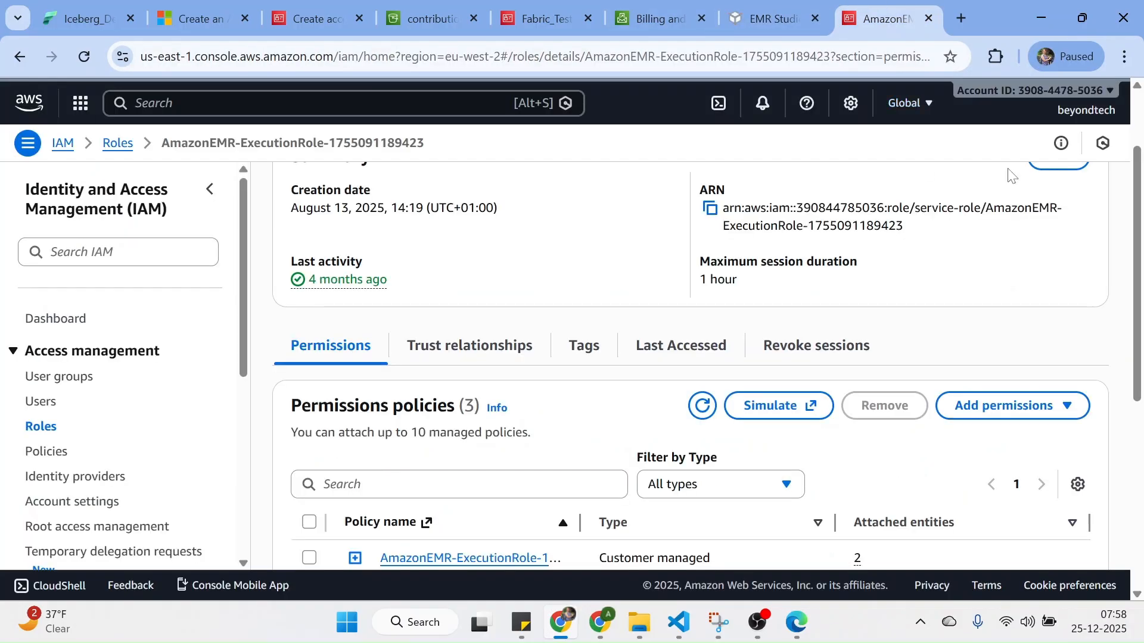
pyautogui.scroll(2, 1141, 175)
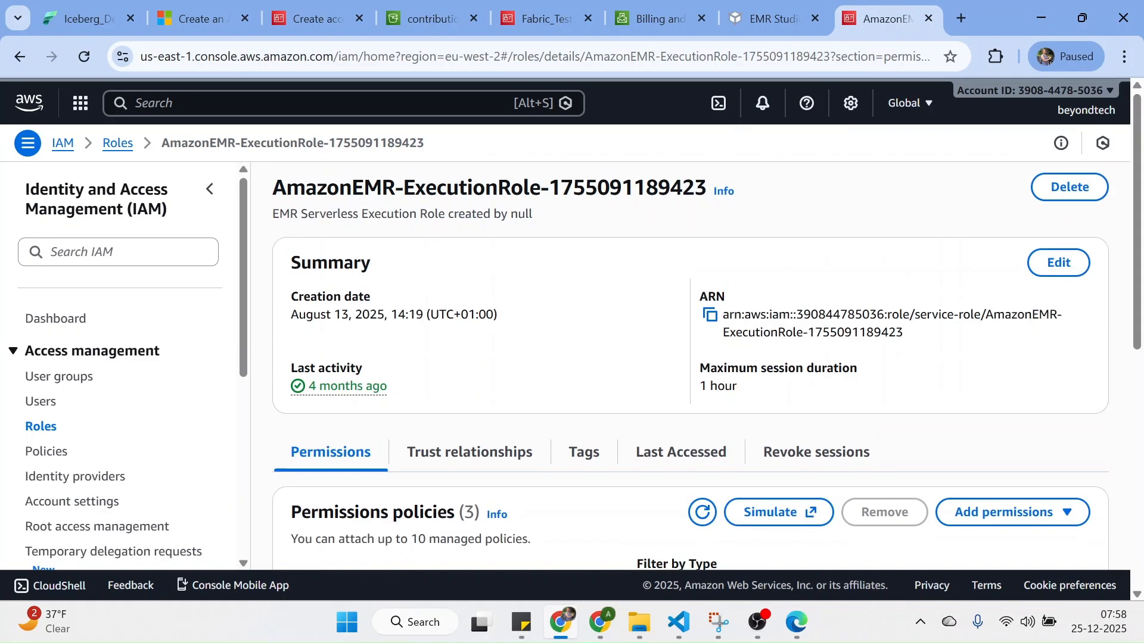
pyautogui.click(778, 19)
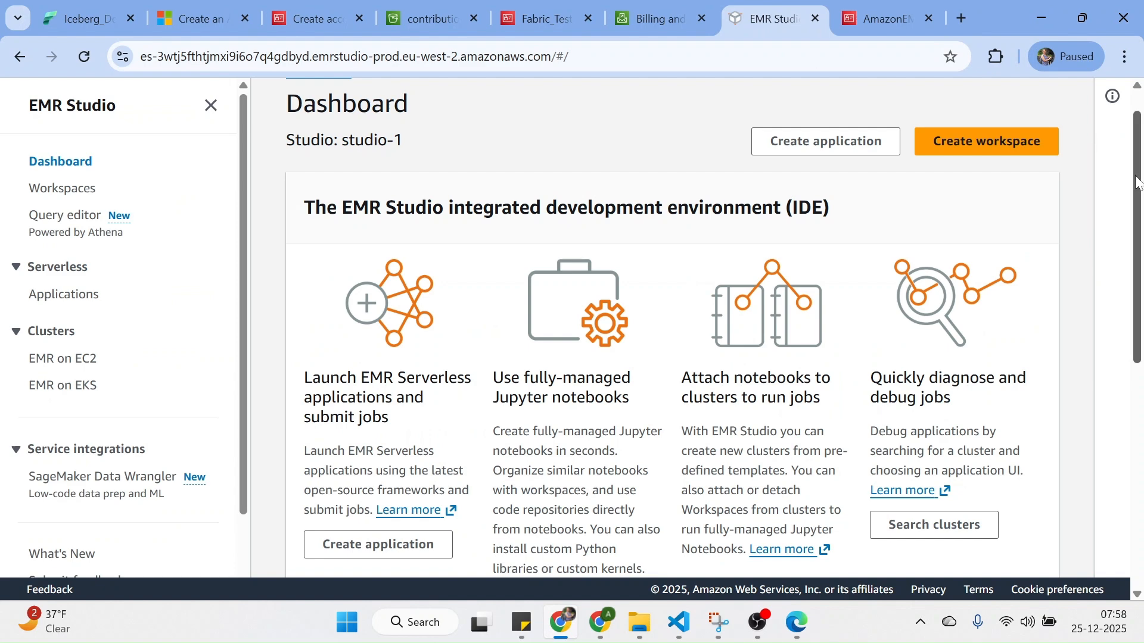
pyautogui.moveTo(1138, 182)
pyautogui.mouseDown()
pyautogui.moveTo(1134, 348)
pyautogui.moveTo(1135, 160)
pyautogui.mouseUp()
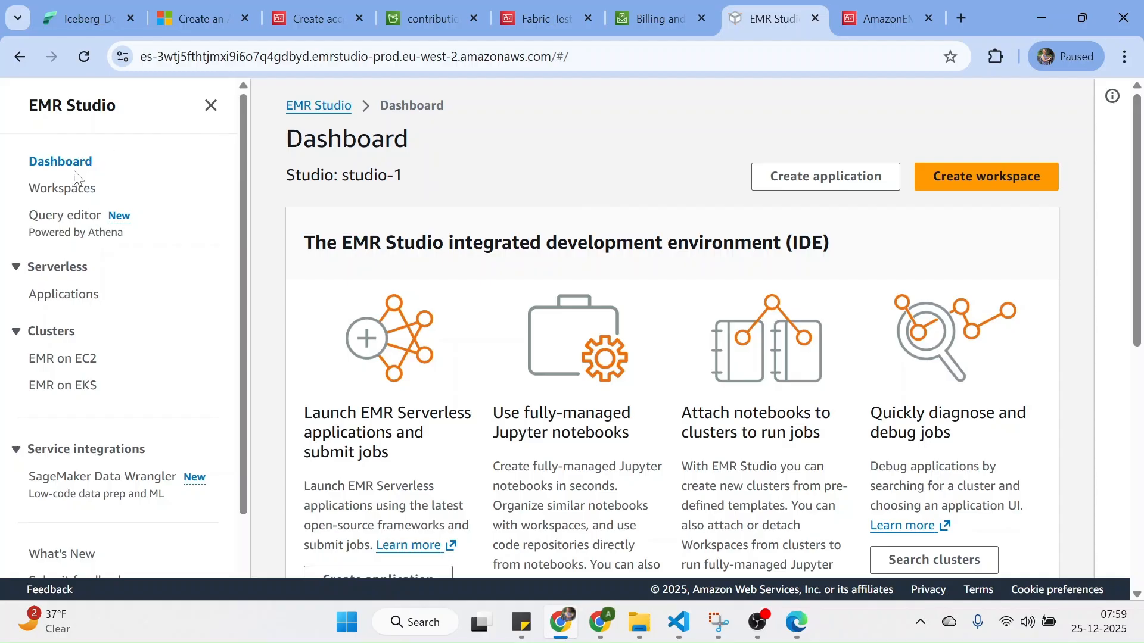
pyautogui.click(81, 296)
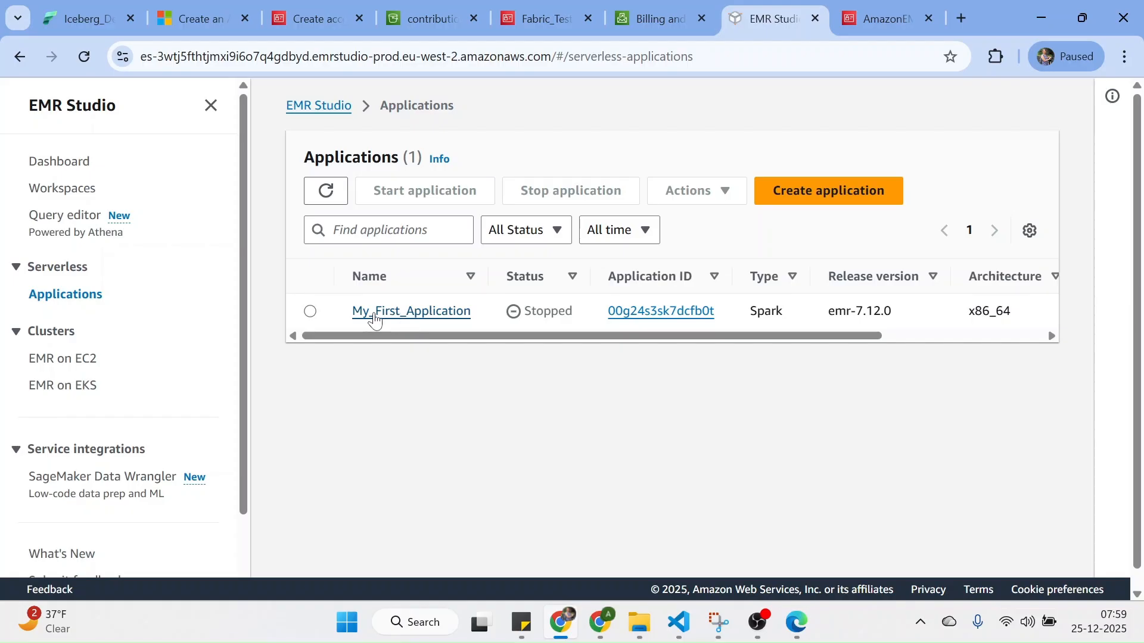
pyautogui.click(310, 312)
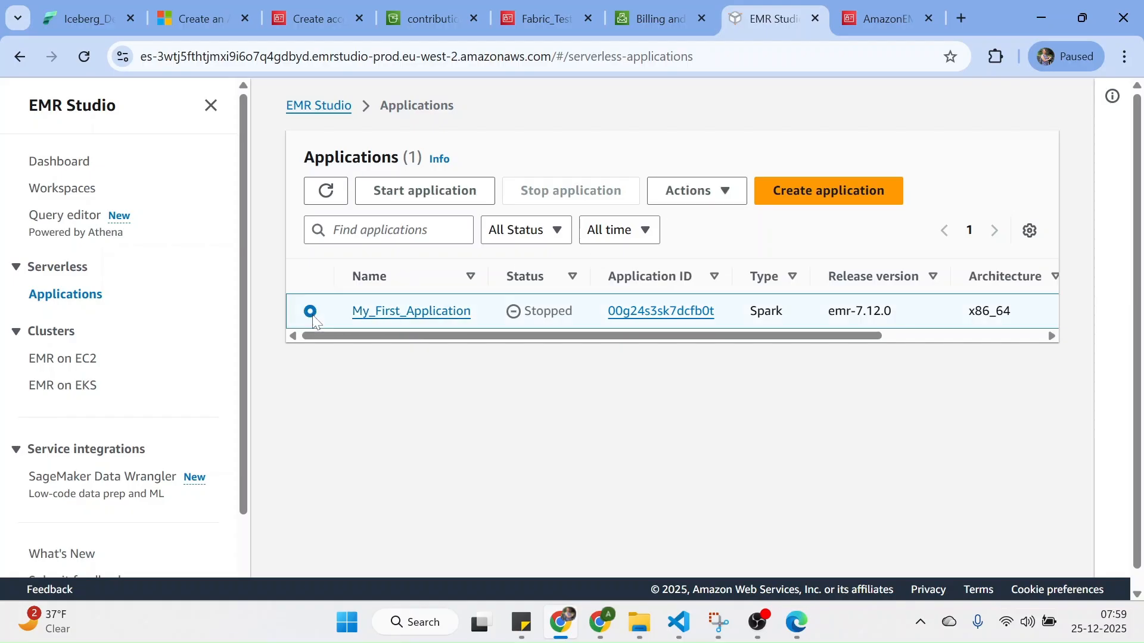
pyautogui.click(417, 190)
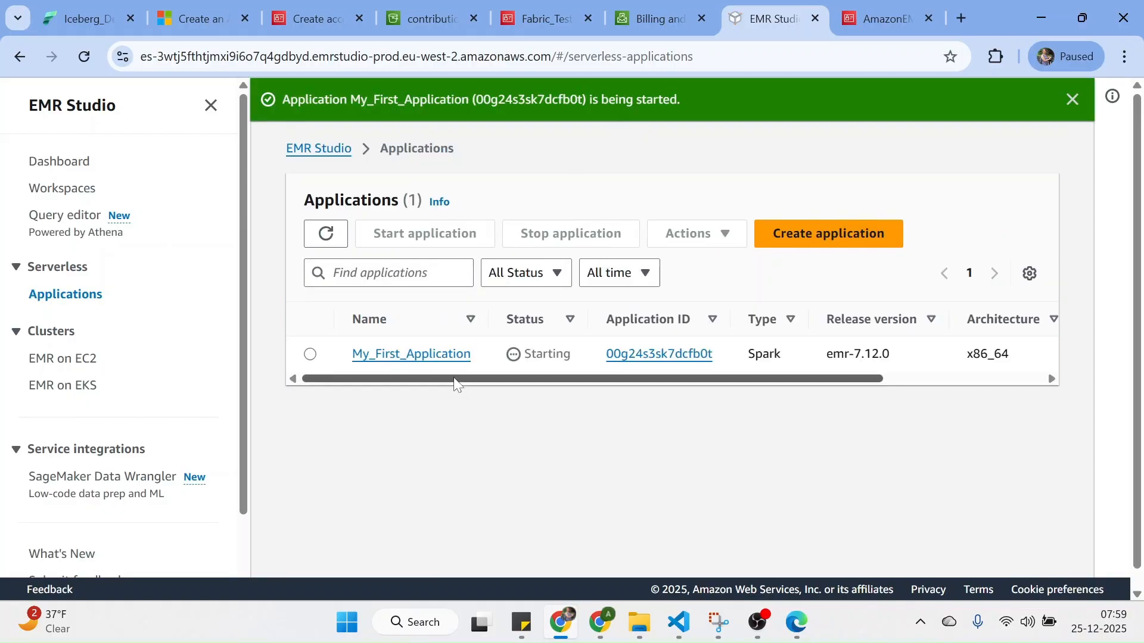
# Open My_First_Application and filter its batch job runs to the Success status.
pyautogui.click(416, 357)
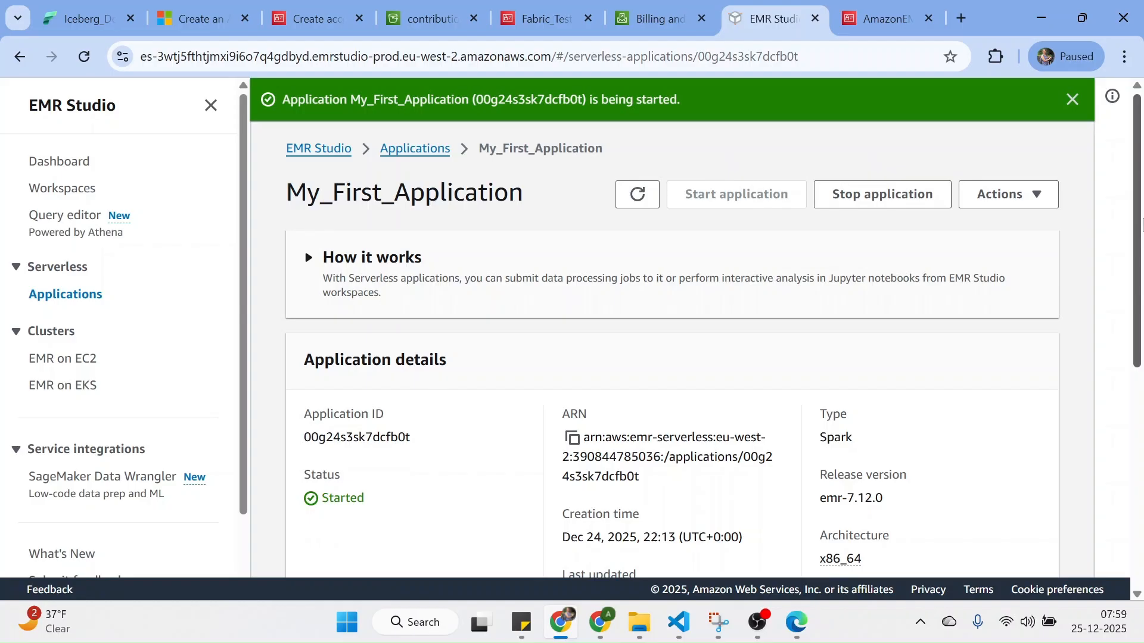
pyautogui.moveTo(1135, 275); pyautogui.dragTo(1131, 417)
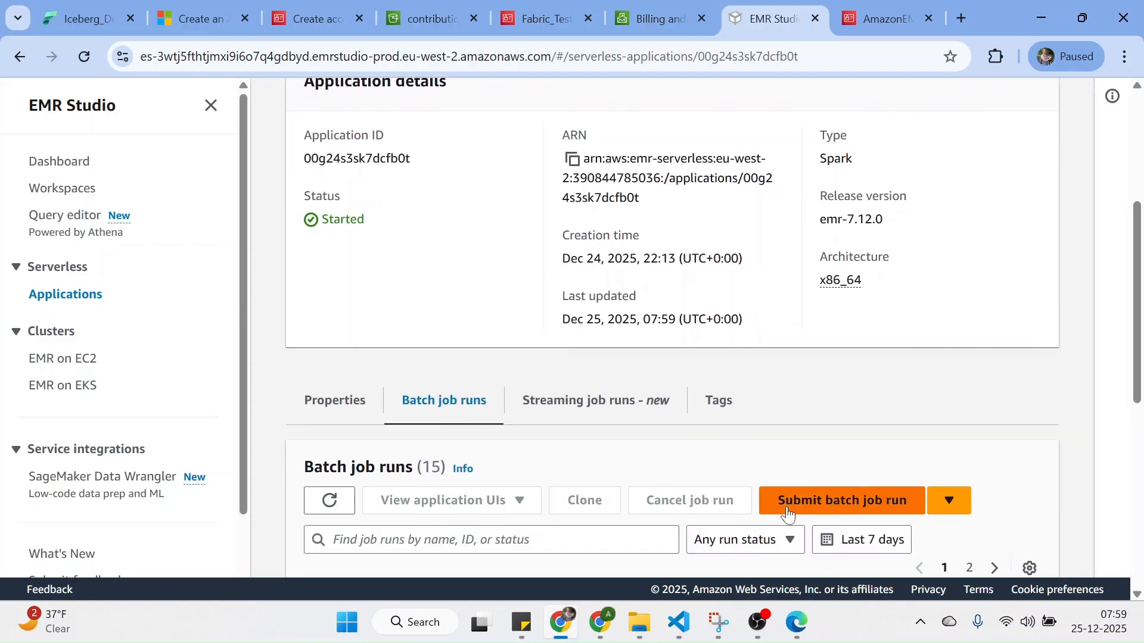
pyautogui.click(749, 547)
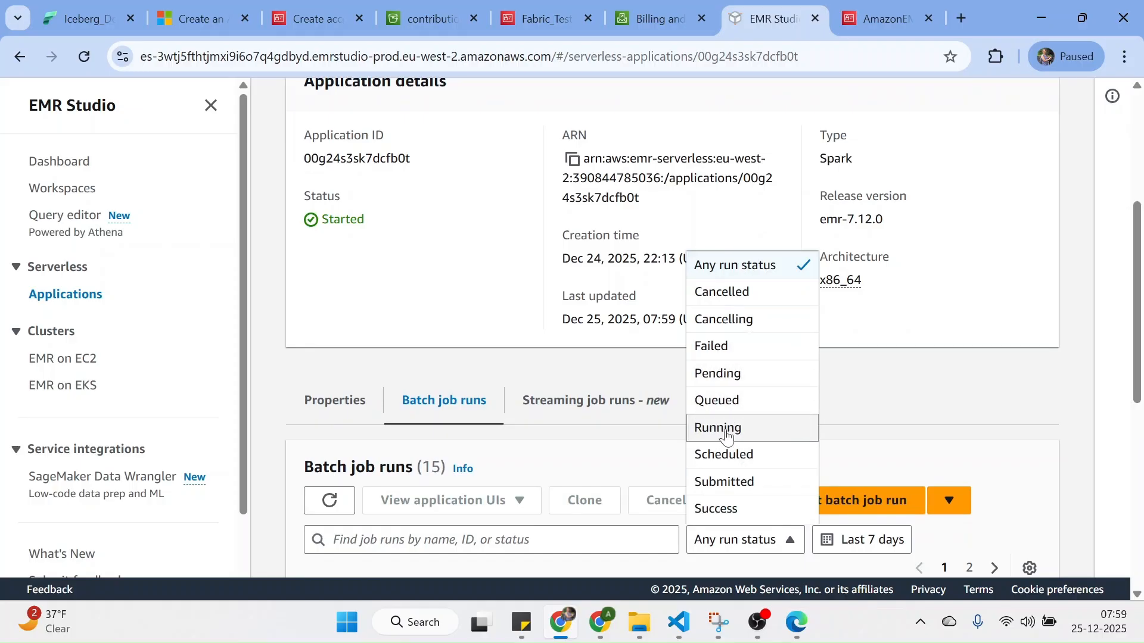
pyautogui.click(737, 507)
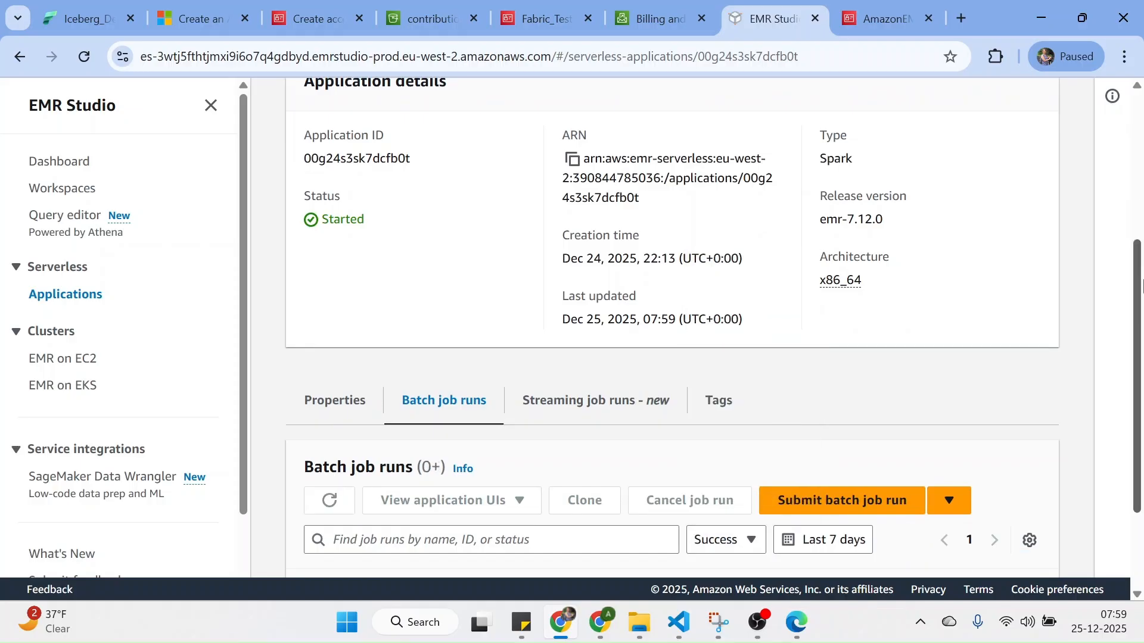
pyautogui.moveTo(1140, 268); pyautogui.dragTo(1137, 345)
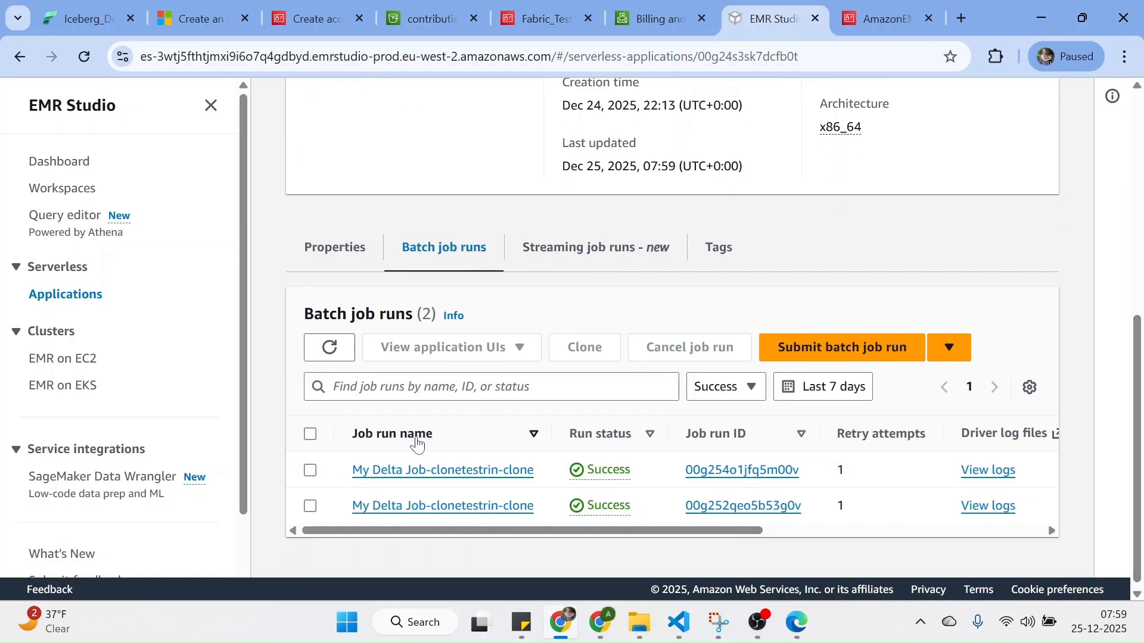
# Clone the first listed successful run of My Delta Job-clonetestrin-clone and submit it as a new job run with its existing settings.
pyautogui.click(310, 470)
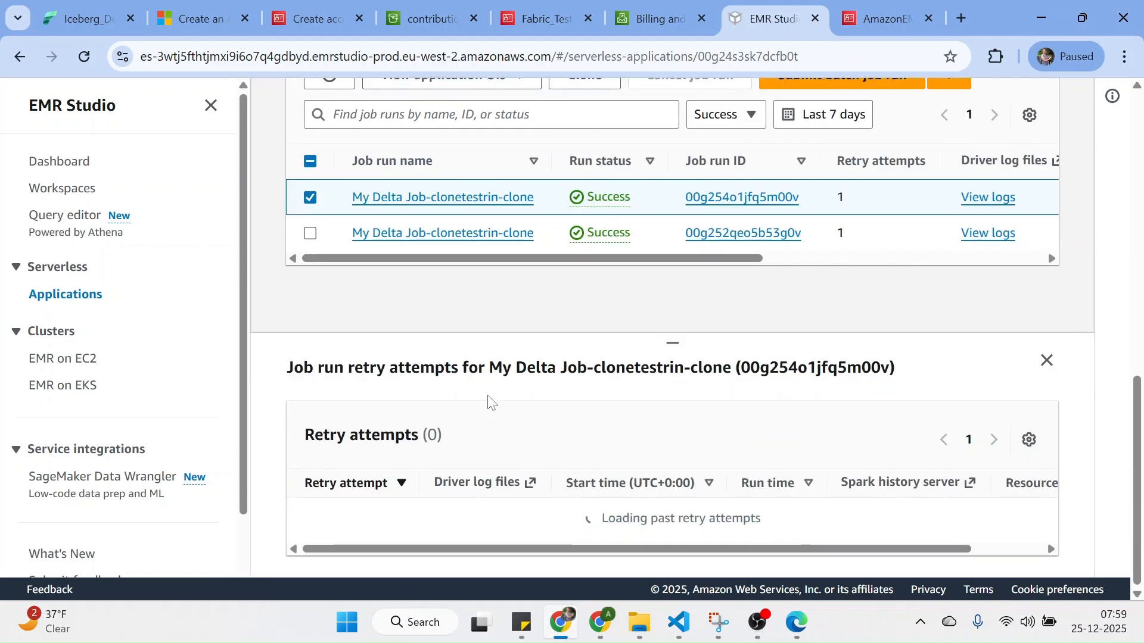
pyautogui.scroll(2, 1136, 227)
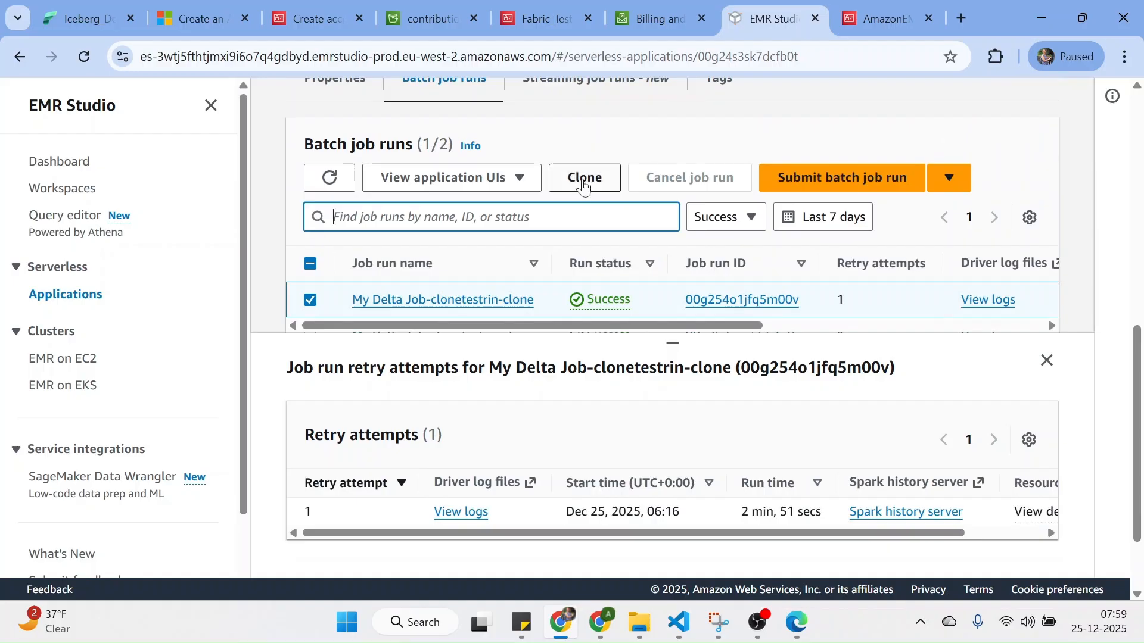
pyautogui.click(583, 182)
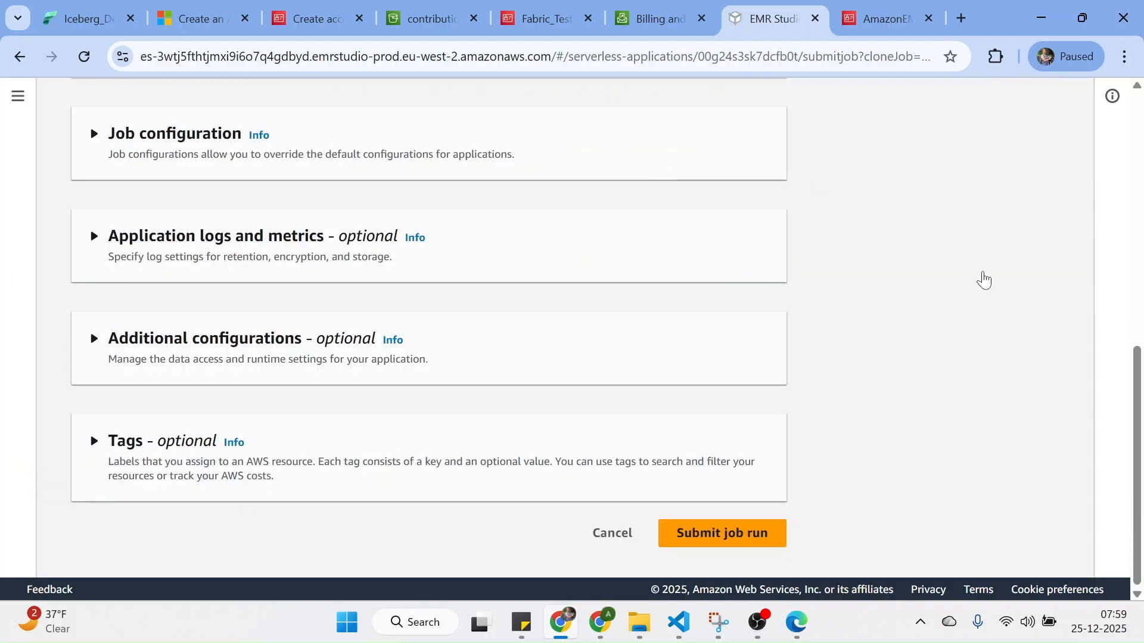
pyautogui.scroll(10, 1140, 149)
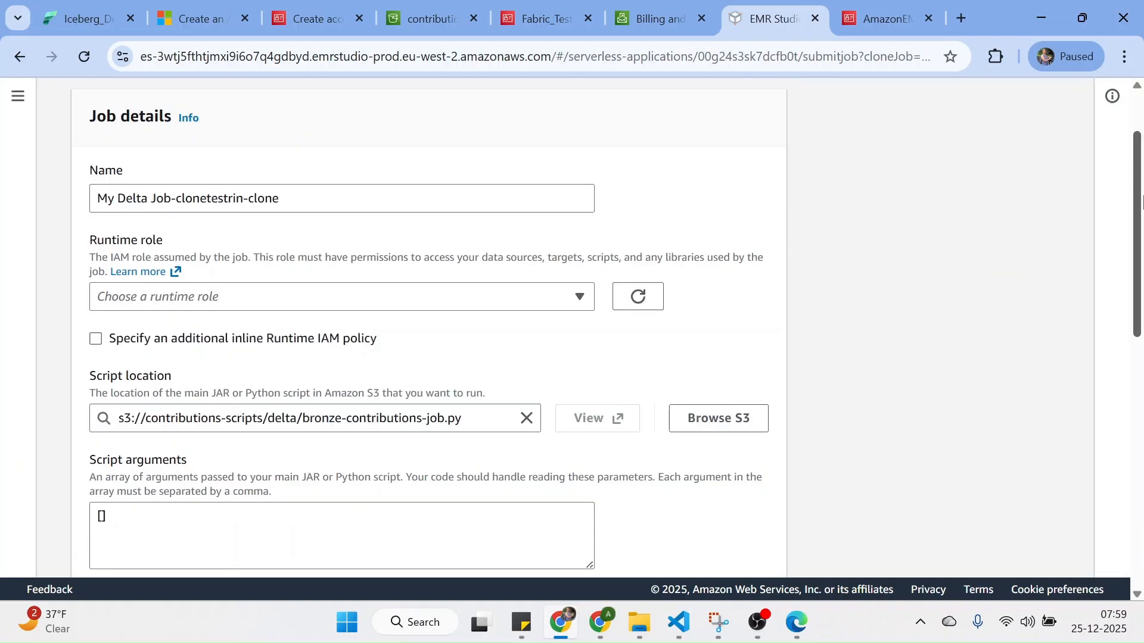
pyautogui.scroll(-10, 1141, 149)
pyautogui.scroll(8, 1124, 482)
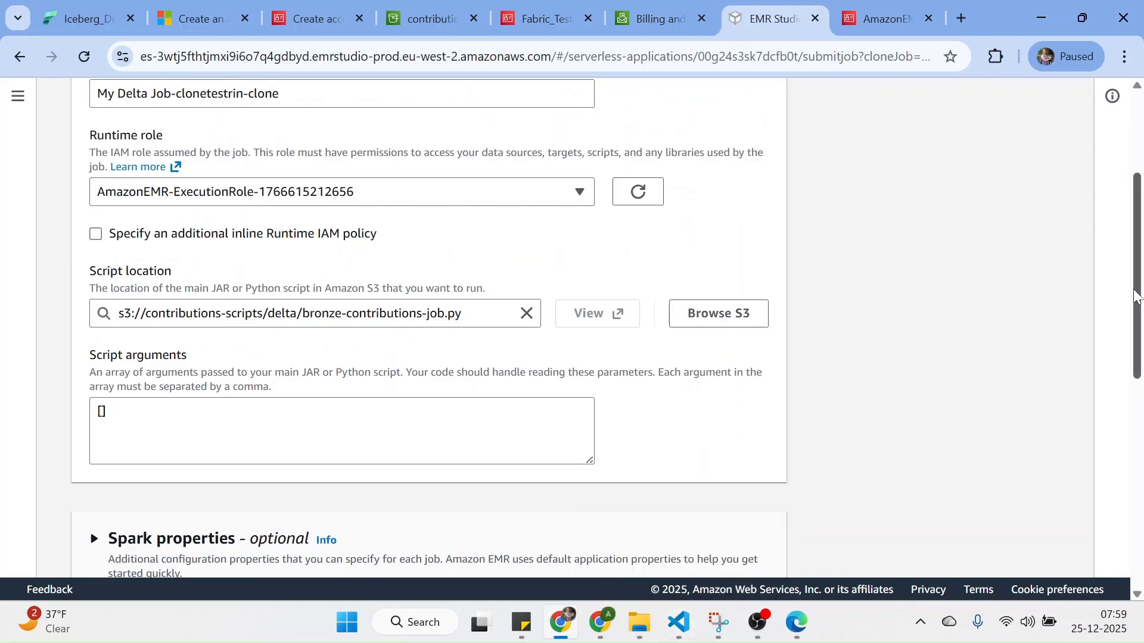
pyautogui.moveTo(1138, 260); pyautogui.dragTo(1139, 467)
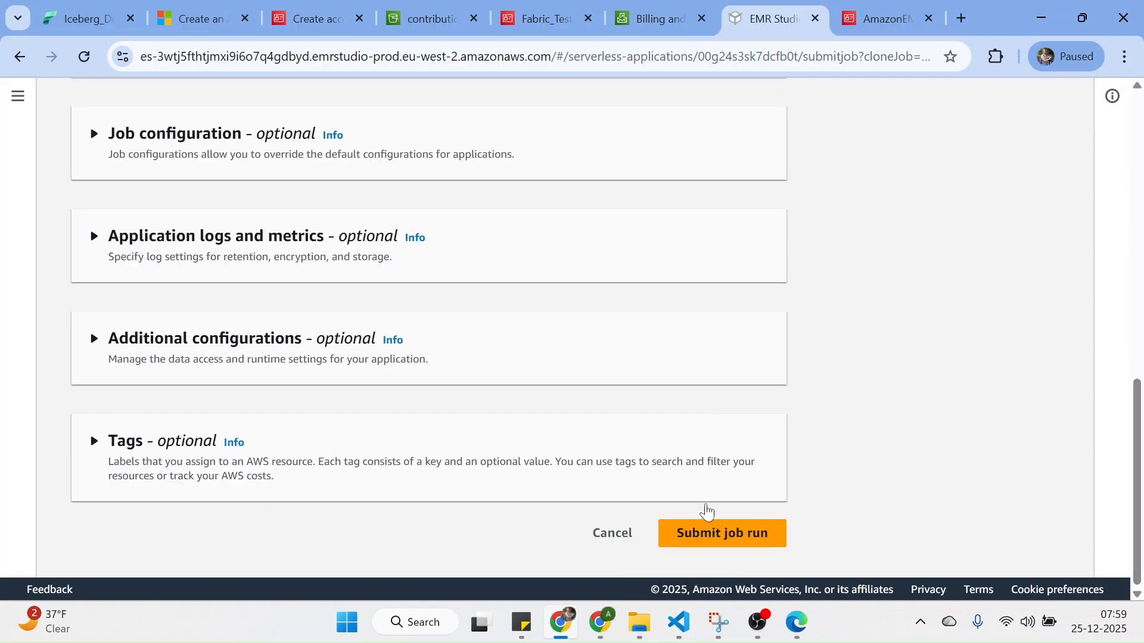
pyautogui.click(703, 545)
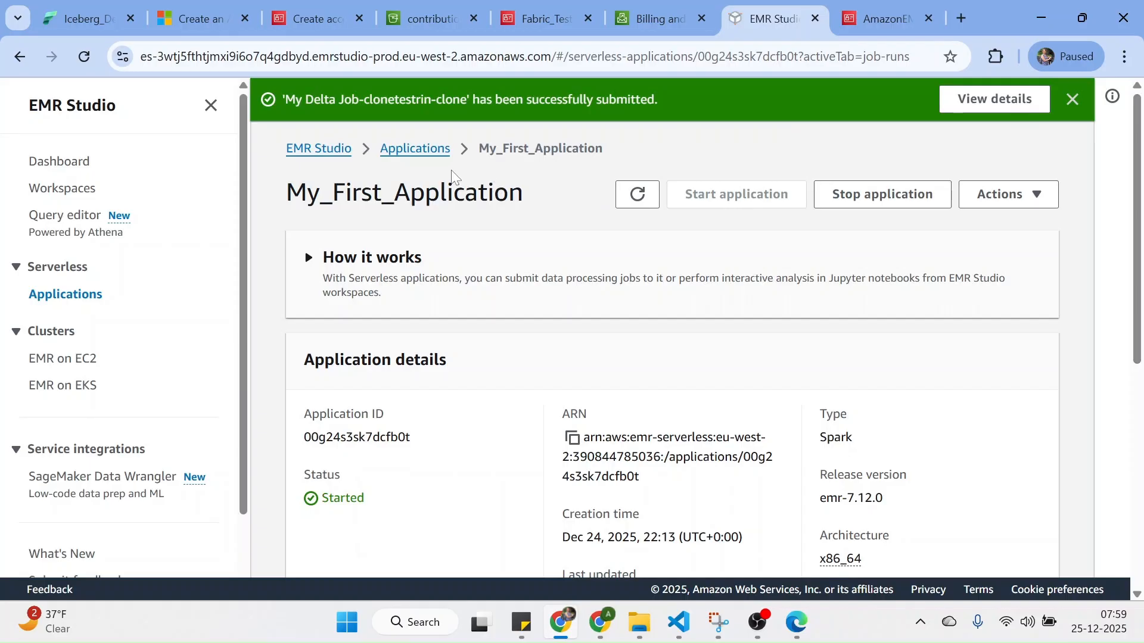
# Check the submitted run's status in the batch job list, and return to Fabric to examine the last rows of shortcut_delta_contributions.
pyautogui.scroll(-8, 433, 162)
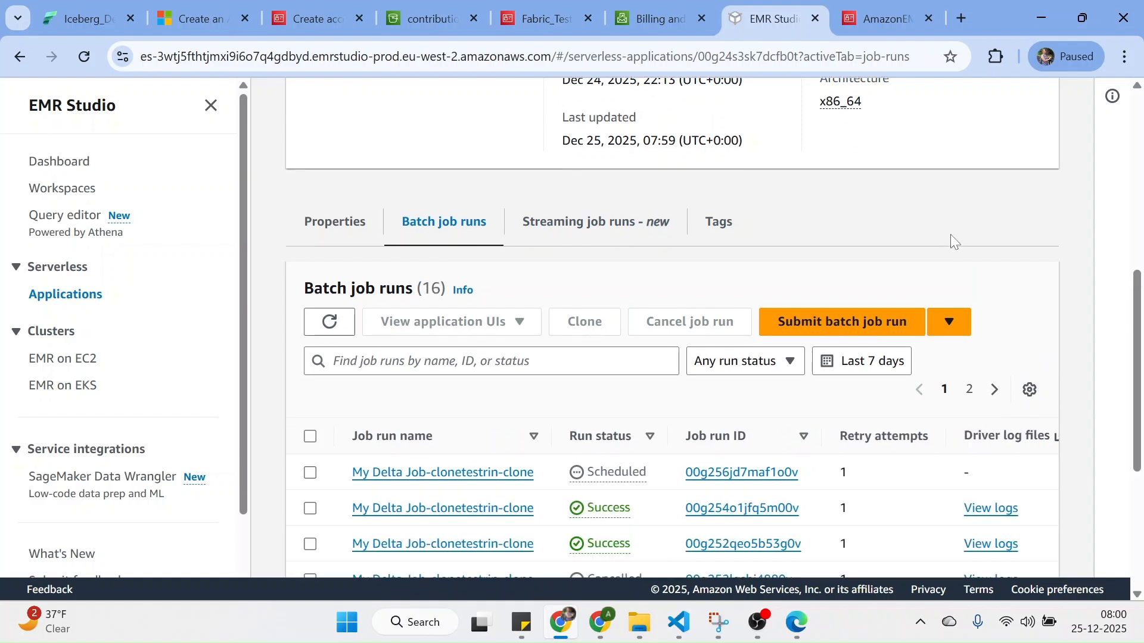
pyautogui.scroll(-1, 953, 238)
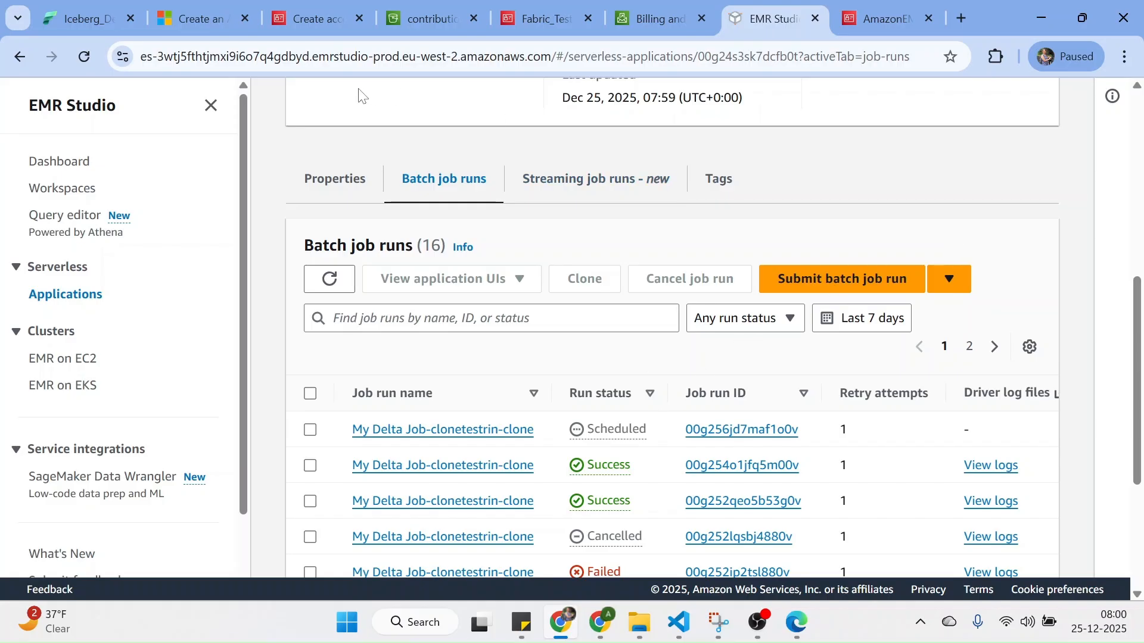
pyautogui.click(84, 15)
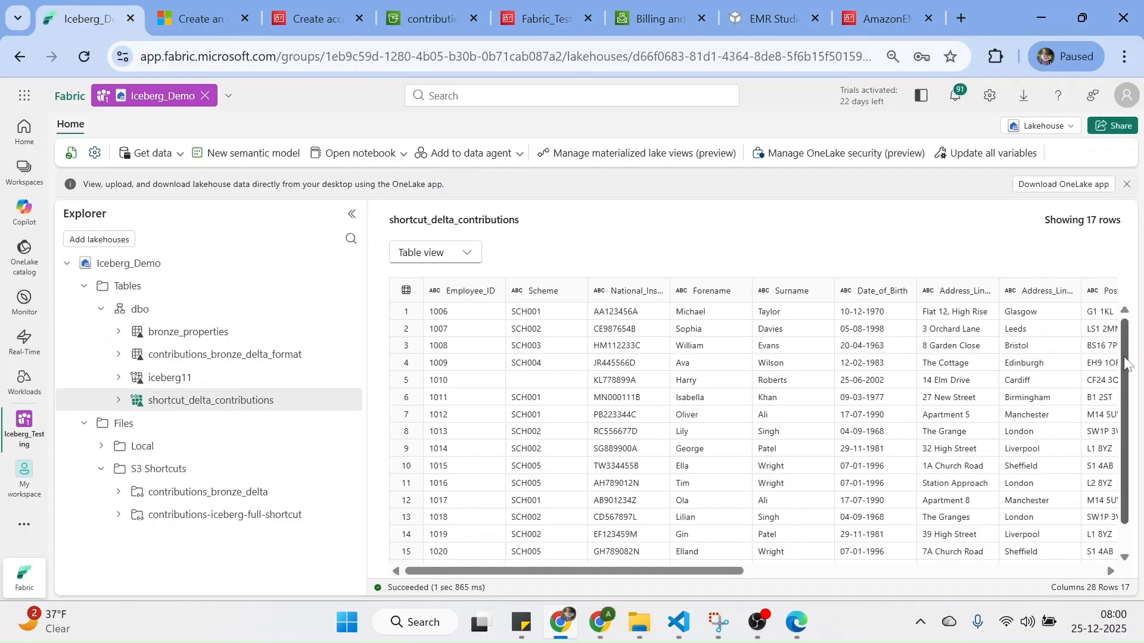
pyautogui.scroll(-2, 1126, 393)
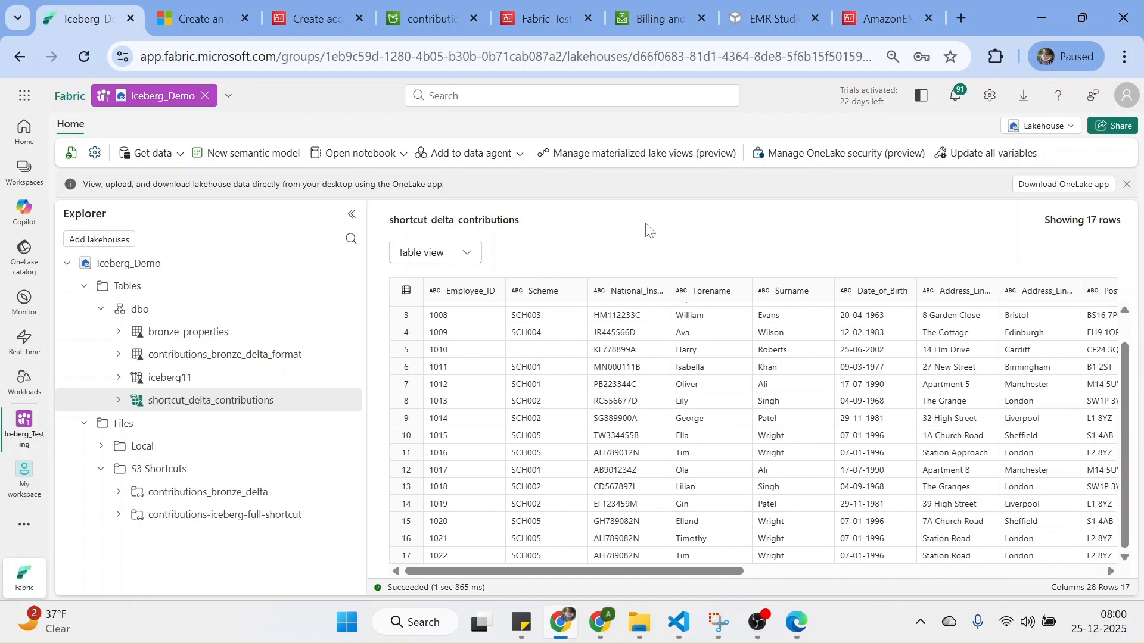
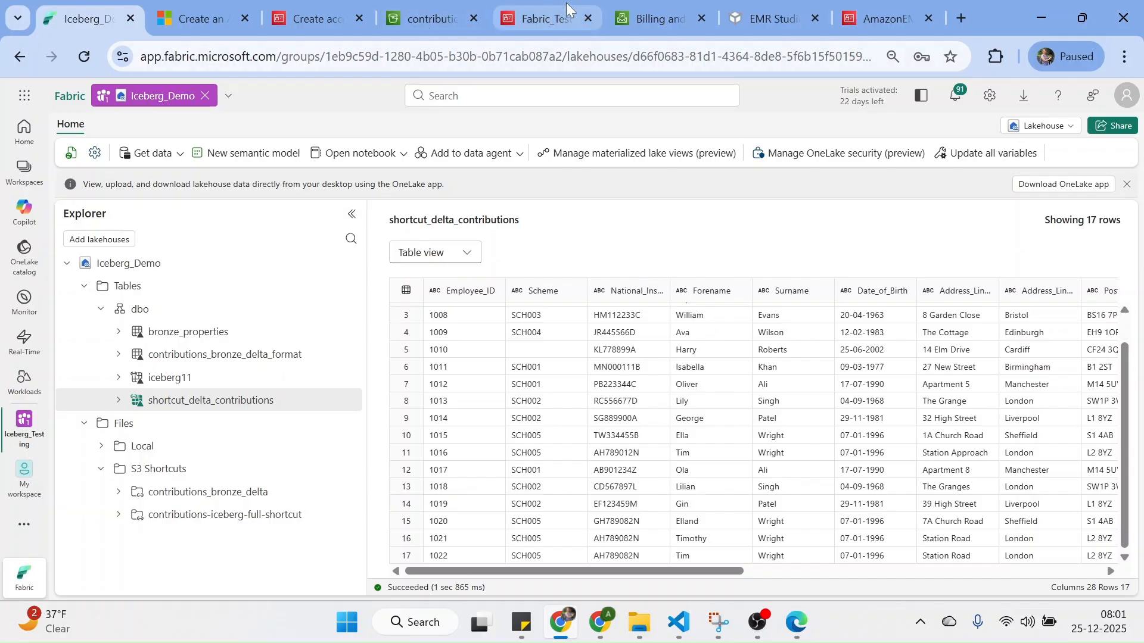
# Go back to EMR Studio and refresh the batch job runs to check the status of the submitted run.
pyautogui.click(748, 19)
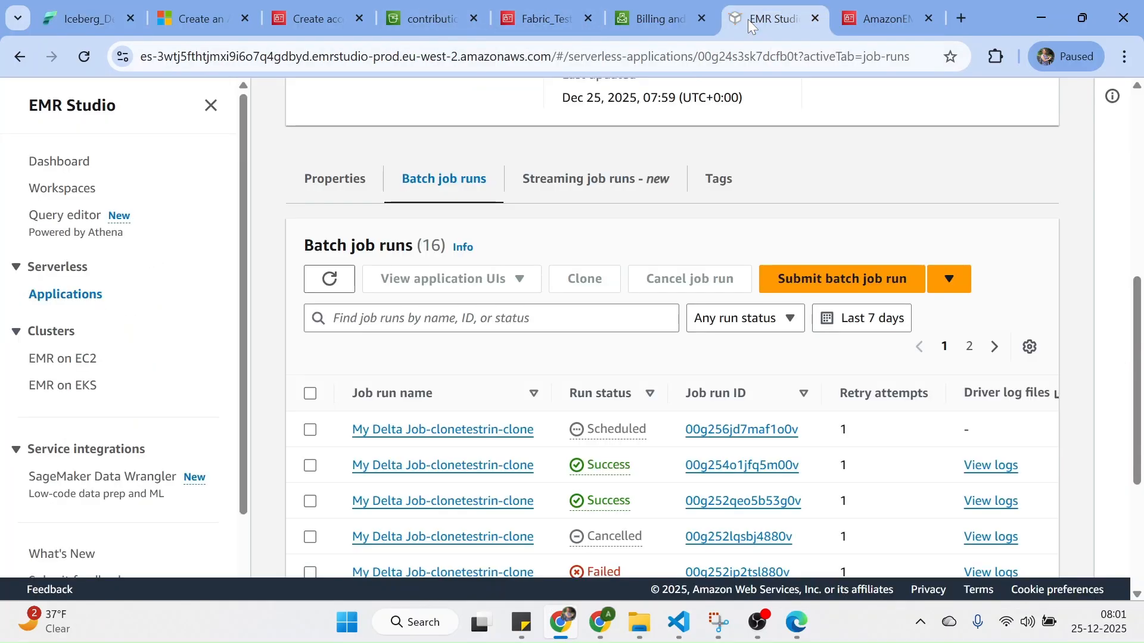
pyautogui.click(329, 279)
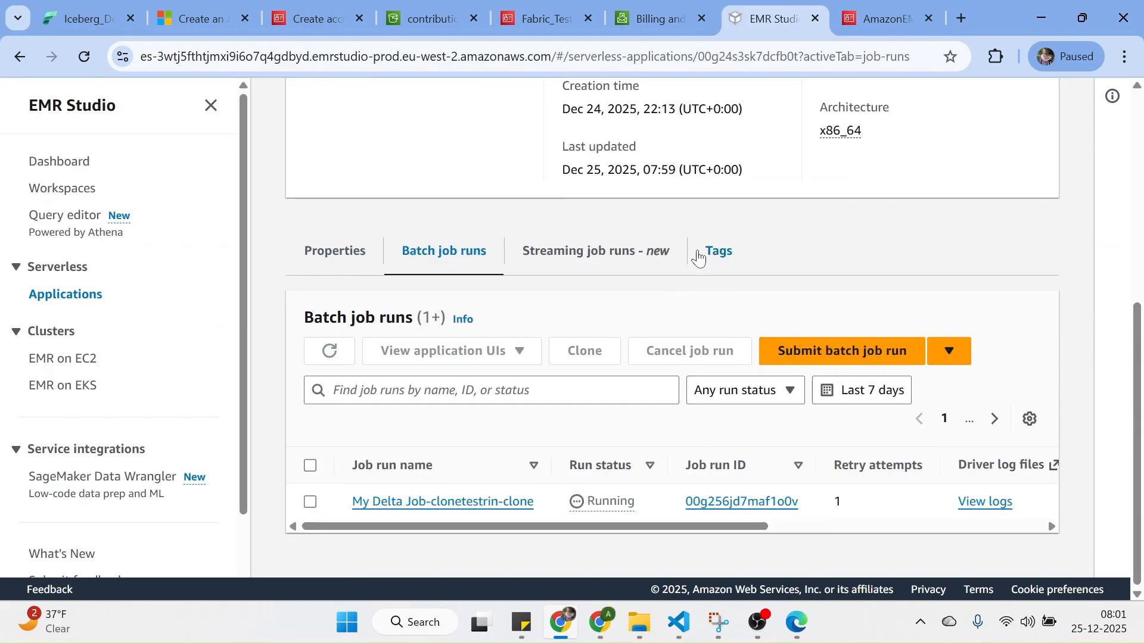
pyautogui.moveTo(1141, 349); pyautogui.dragTo(1138, 331)
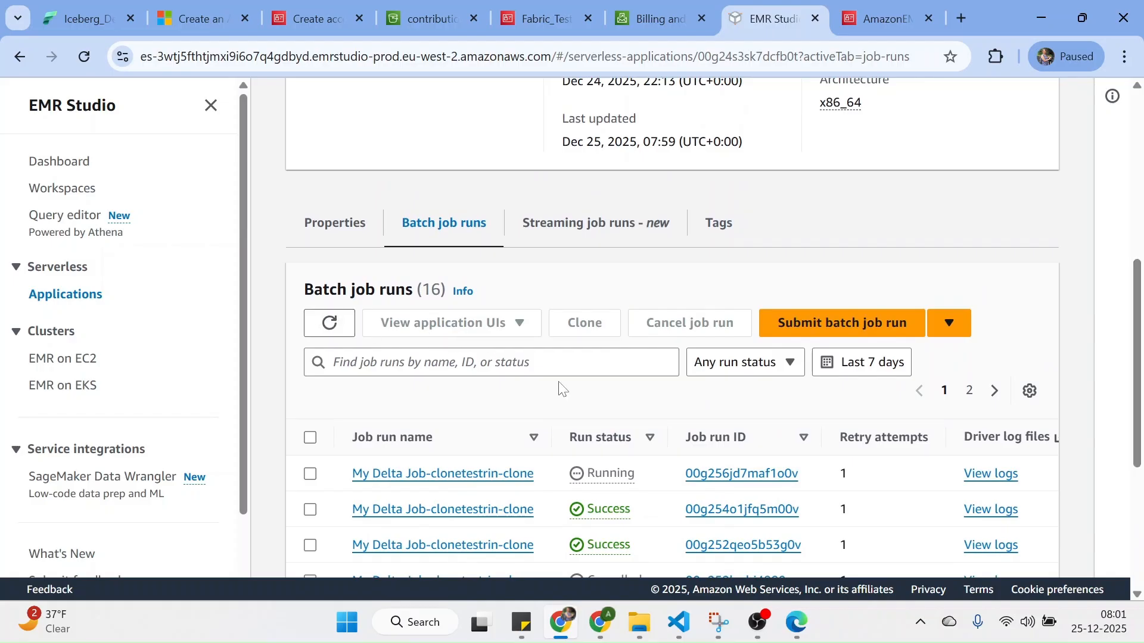
pyautogui.click(329, 324)
# In S3, browse the contributions-iceberg bucket to delta/raw_contributions/ingestion_year=2025/ingestion_month=11 and check the parquet files' modification dates.
pyautogui.click(417, 19)
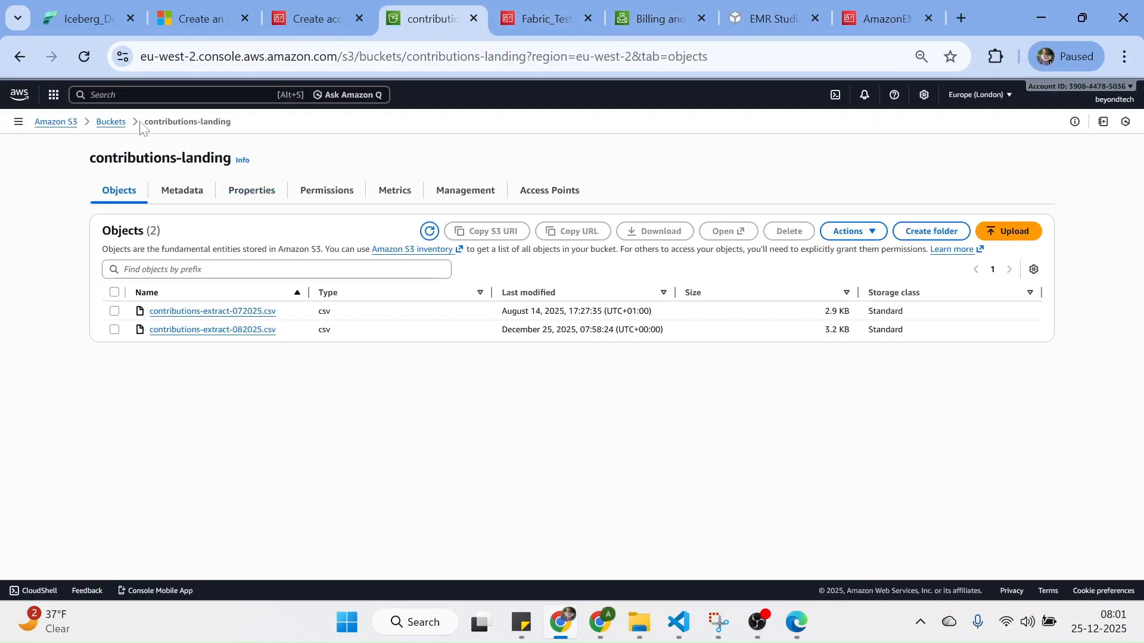
pyautogui.click(111, 123)
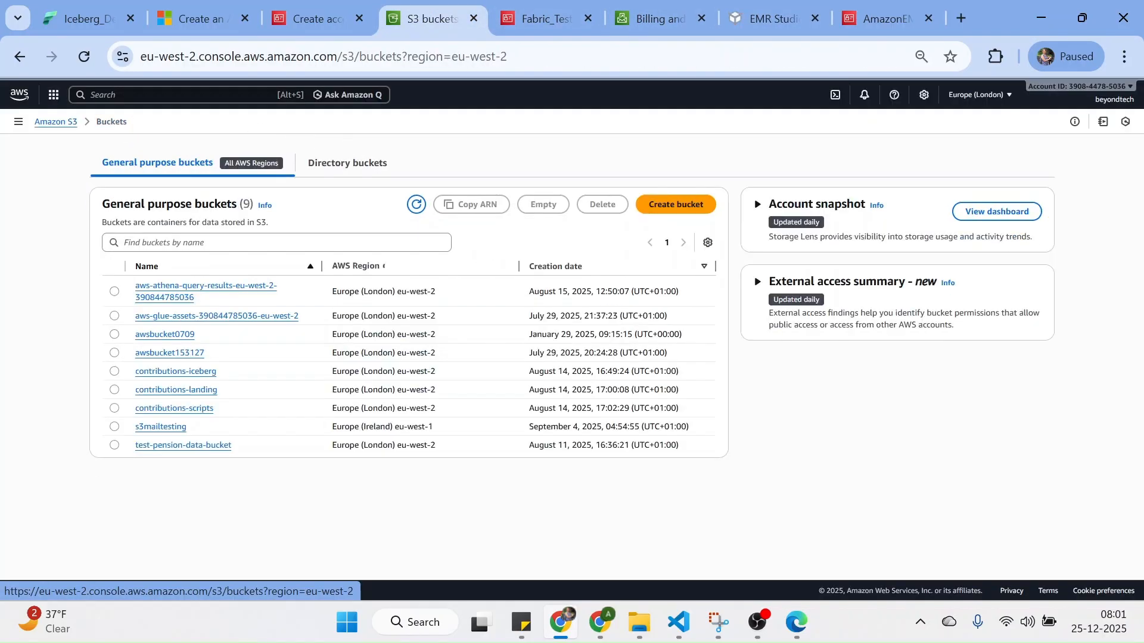
pyautogui.click(178, 372)
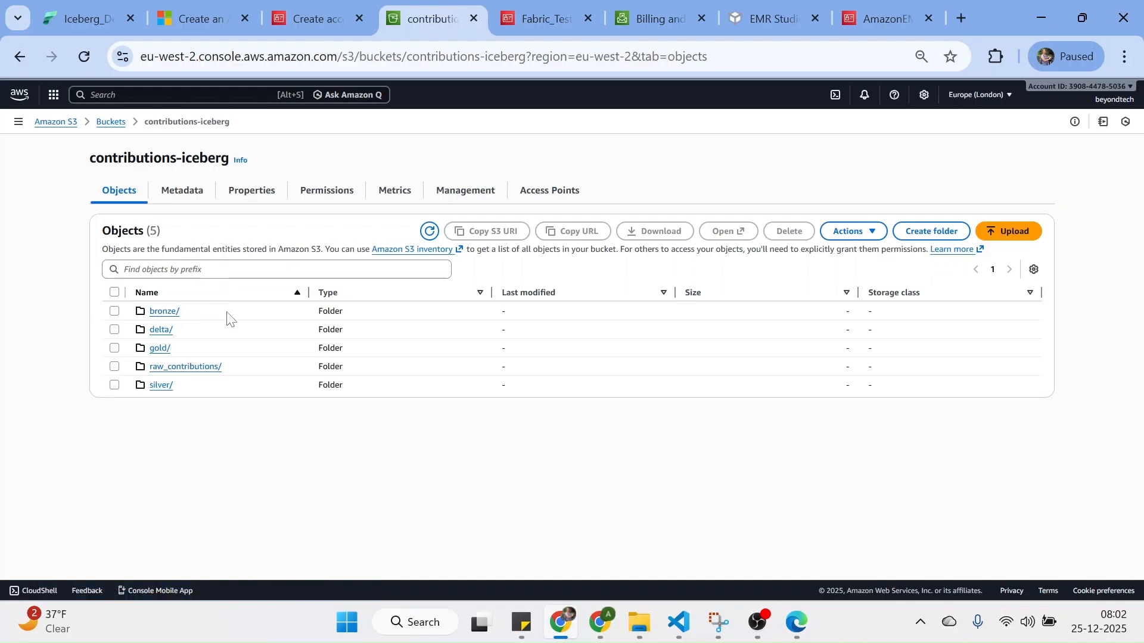
pyautogui.click(165, 335)
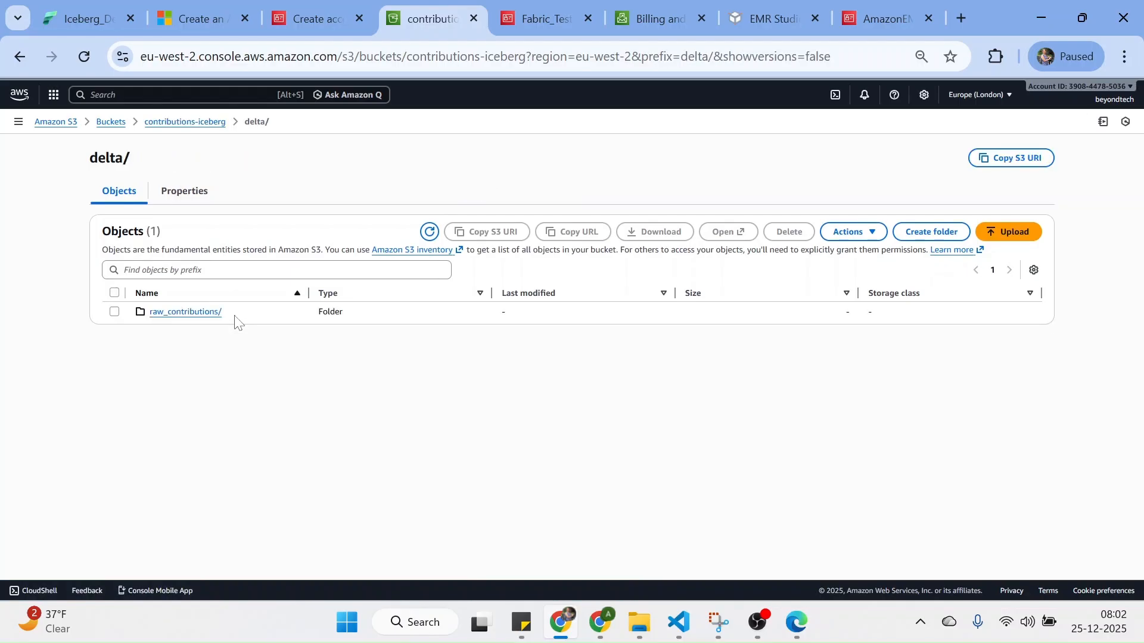
pyautogui.click(192, 313)
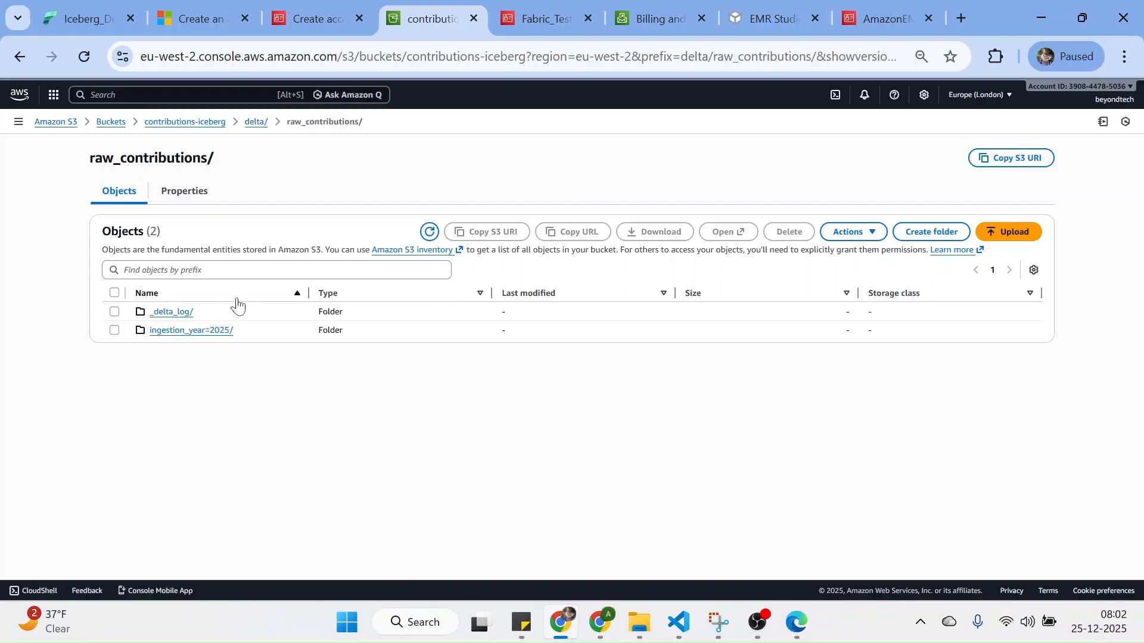
pyautogui.click(197, 337)
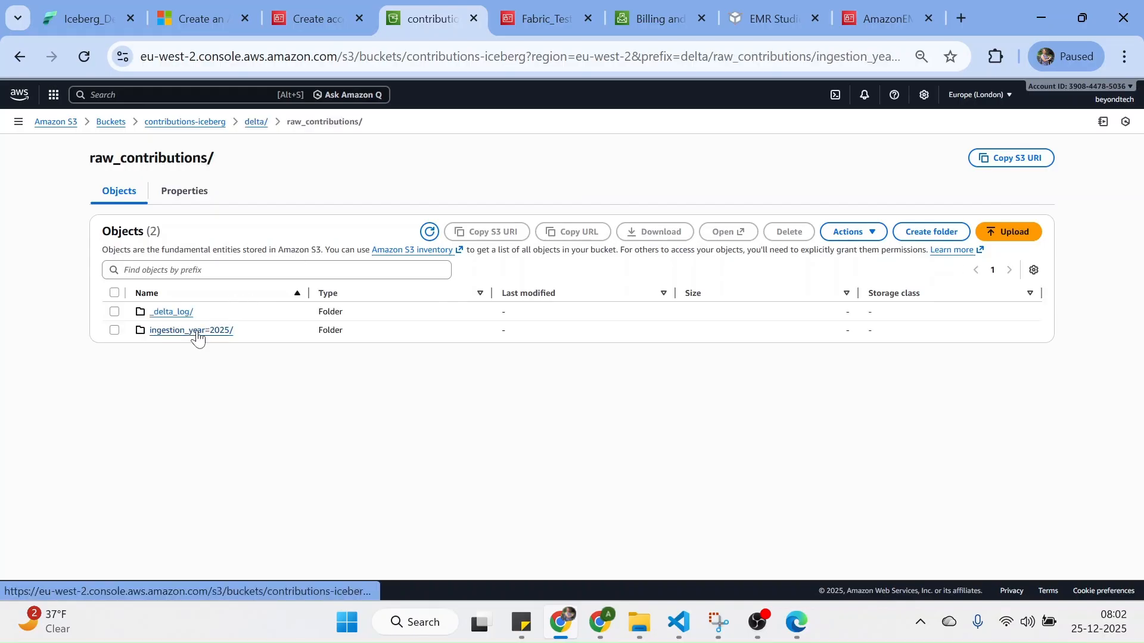
pyautogui.click(190, 318)
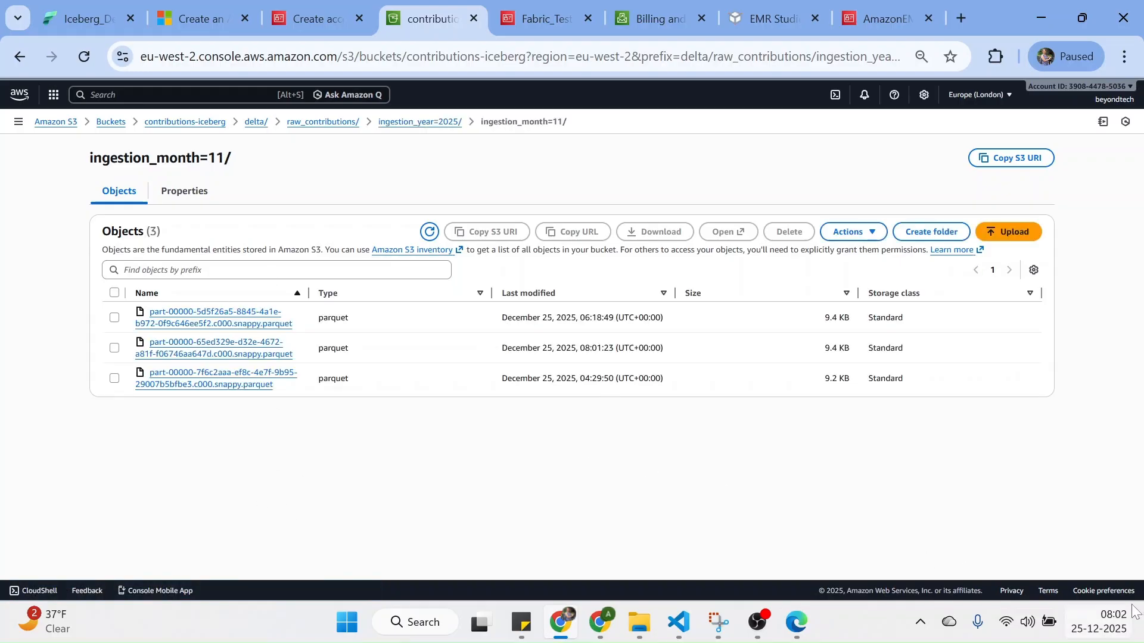
# Open the most recently modified parquet file in ingestion_month=11 and look through its object properties.
pyautogui.click(228, 351)
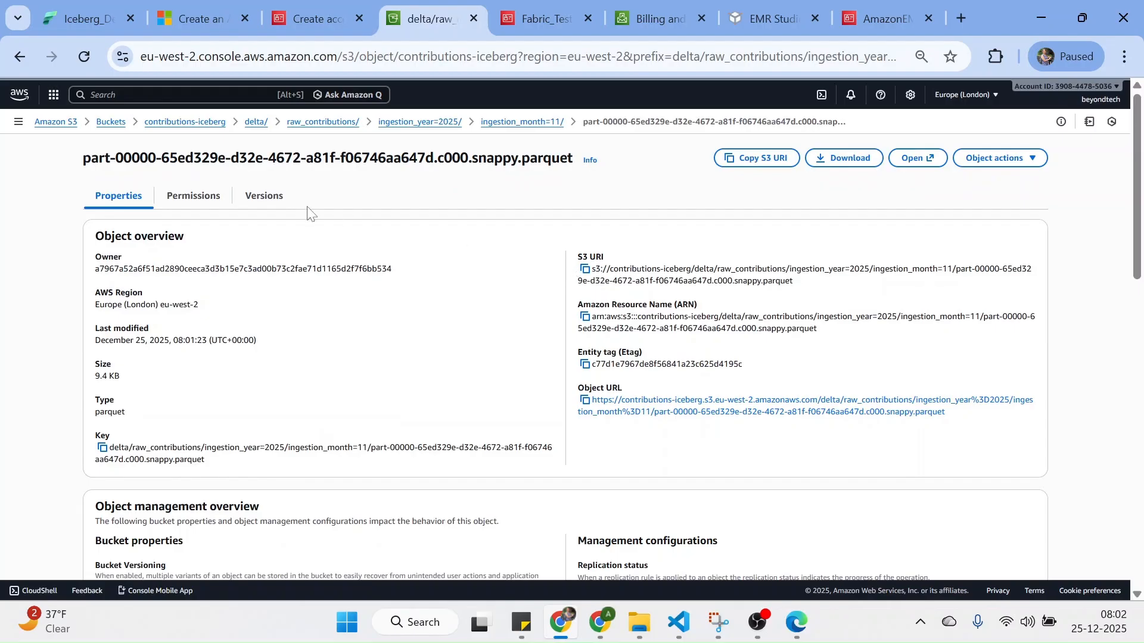
pyautogui.click(1138, 357)
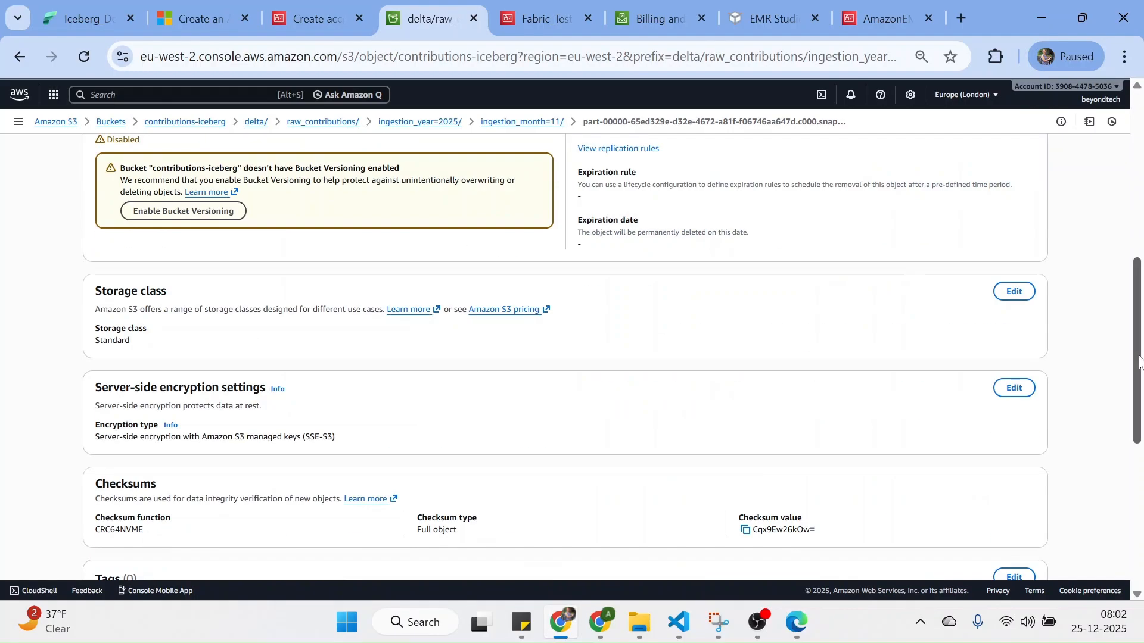
pyautogui.moveTo(1139, 357); pyautogui.dragTo(1137, 130)
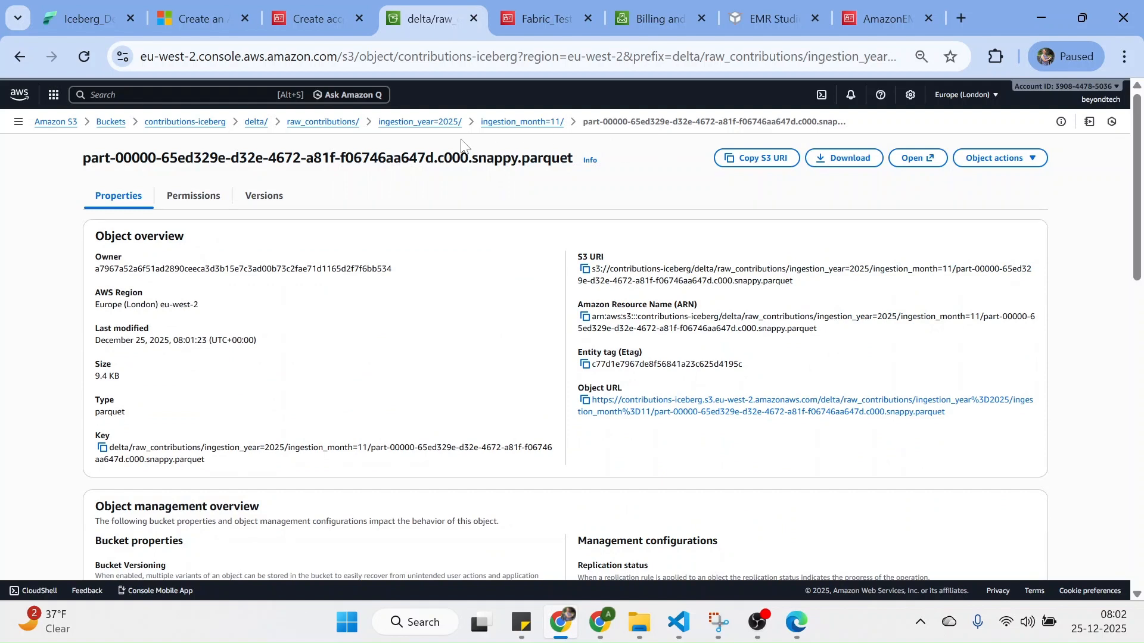
# Return to the Fabric lakehouse, dismiss the OneLake app banner and expand the columns of shortcut_delta_contributions.
pyautogui.click(89, 18)
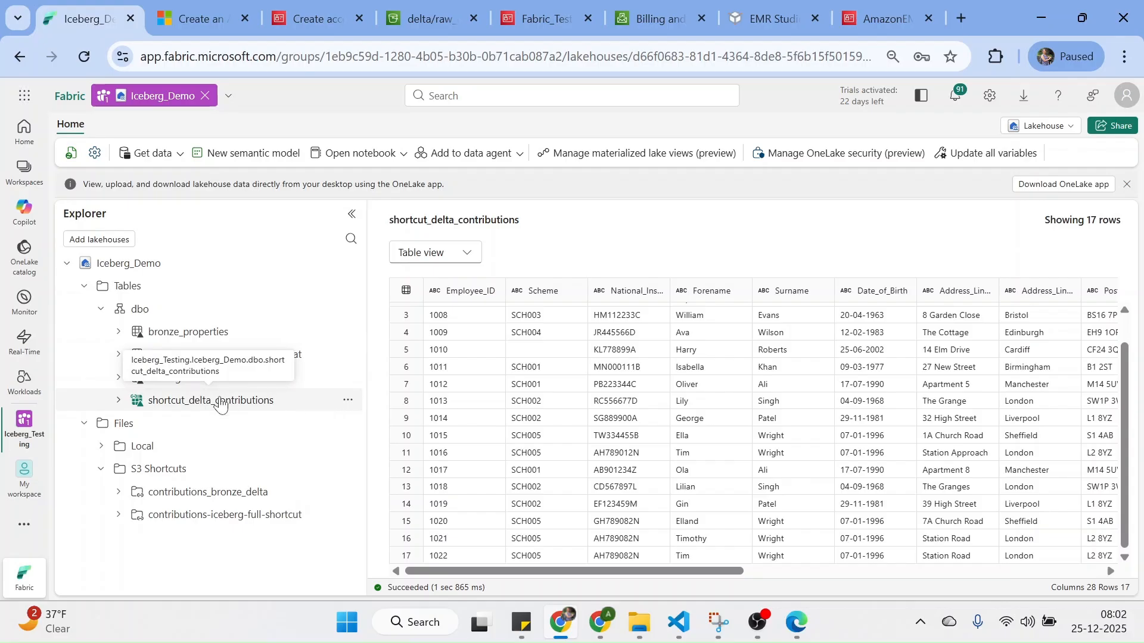
pyautogui.click(1128, 186)
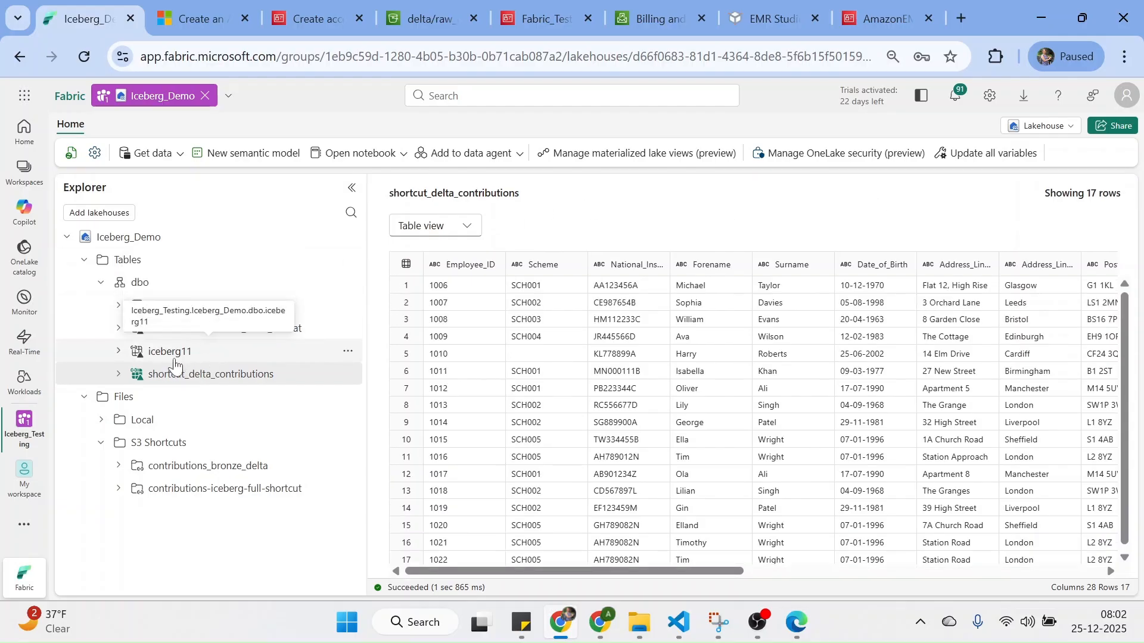
pyautogui.click(118, 374)
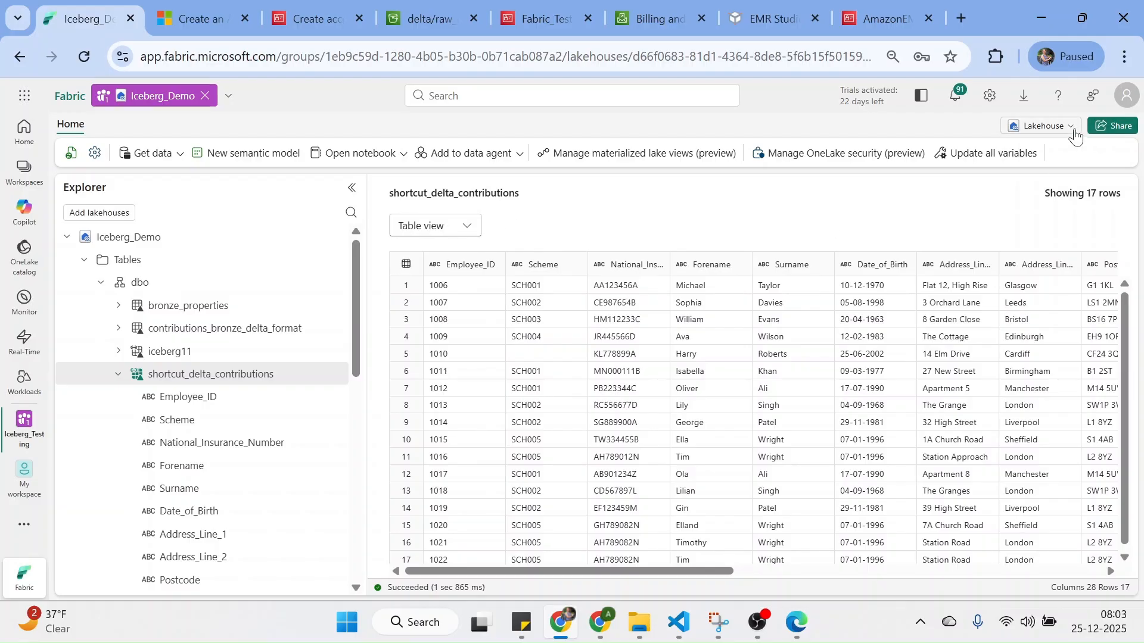
# Switch Iceberg_Demo to its SQL analytics endpoint and expand the dbo schema down to its tables.
pyautogui.click(1044, 125)
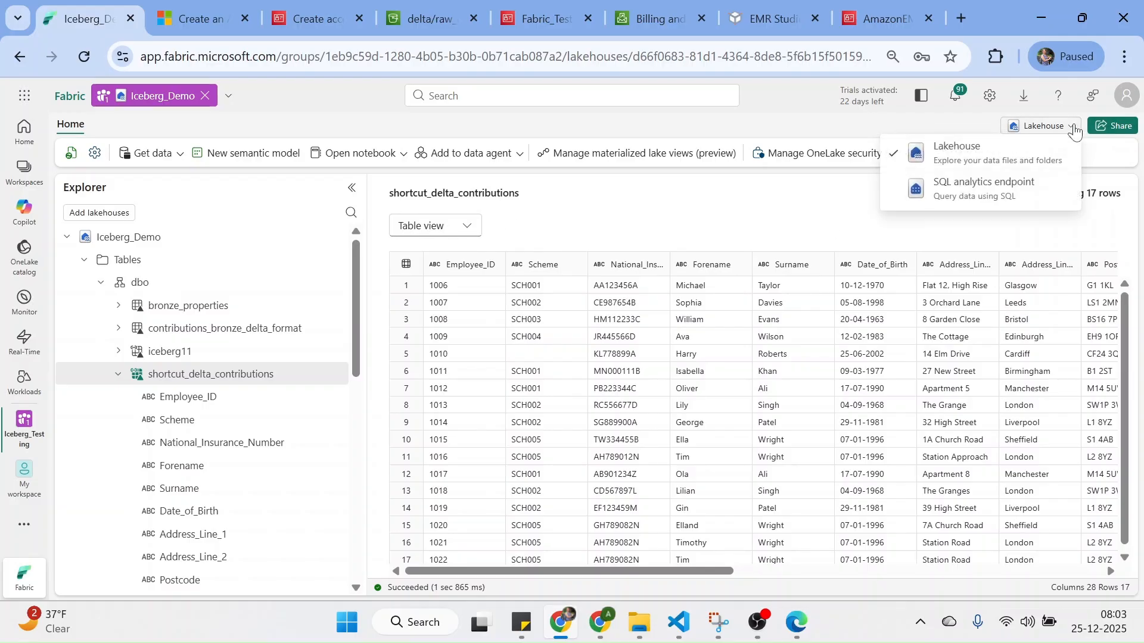
pyautogui.click(972, 192)
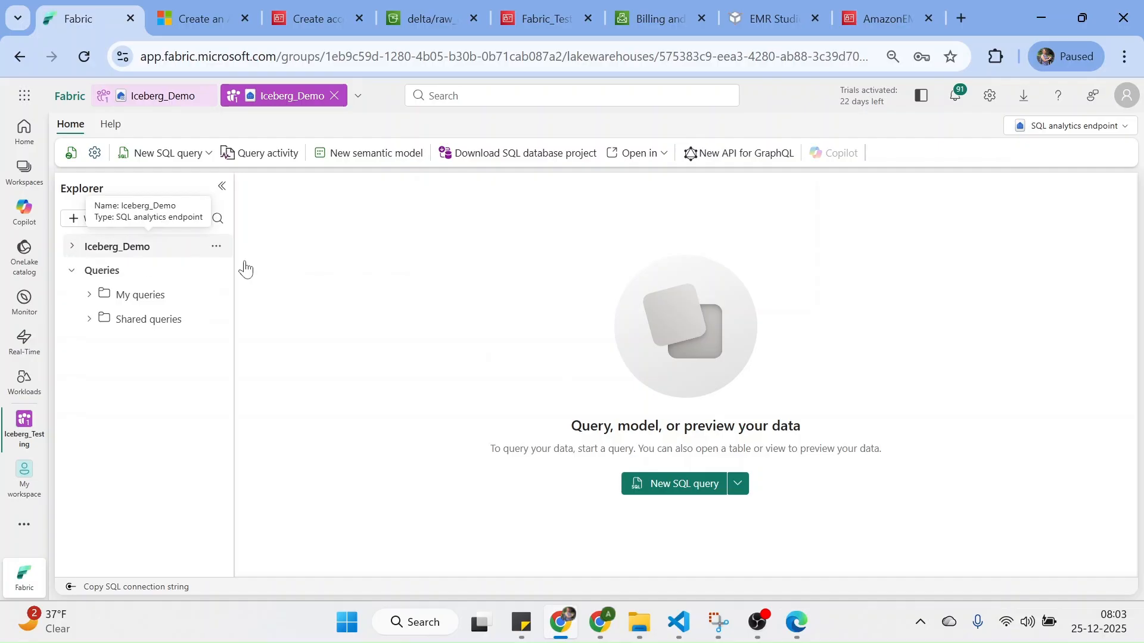
pyautogui.click(73, 248)
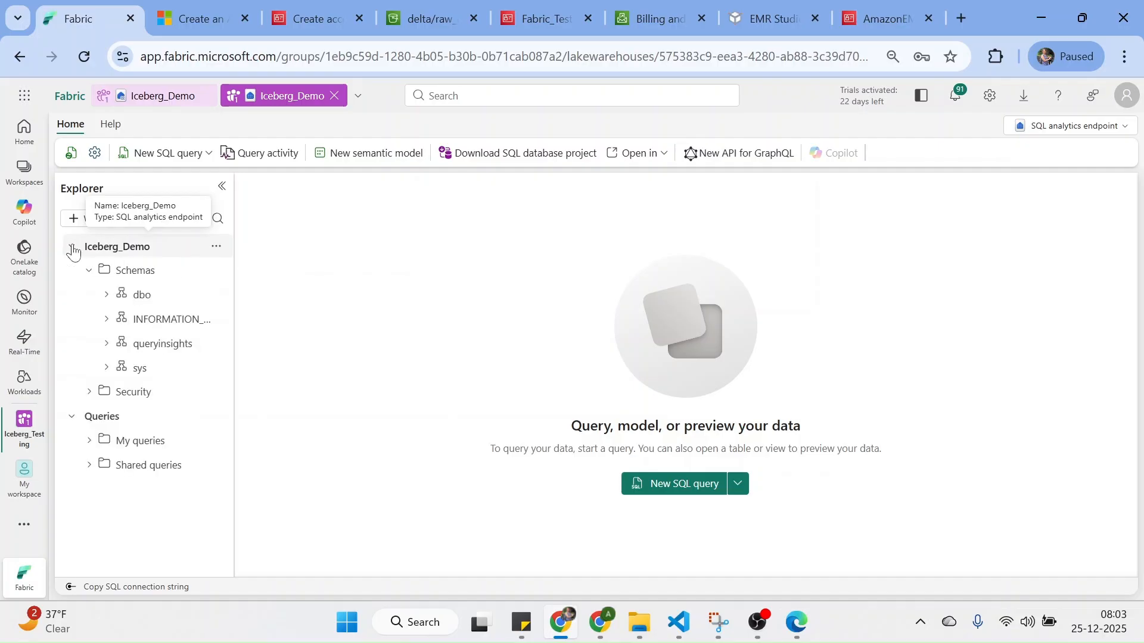
pyautogui.click(73, 249)
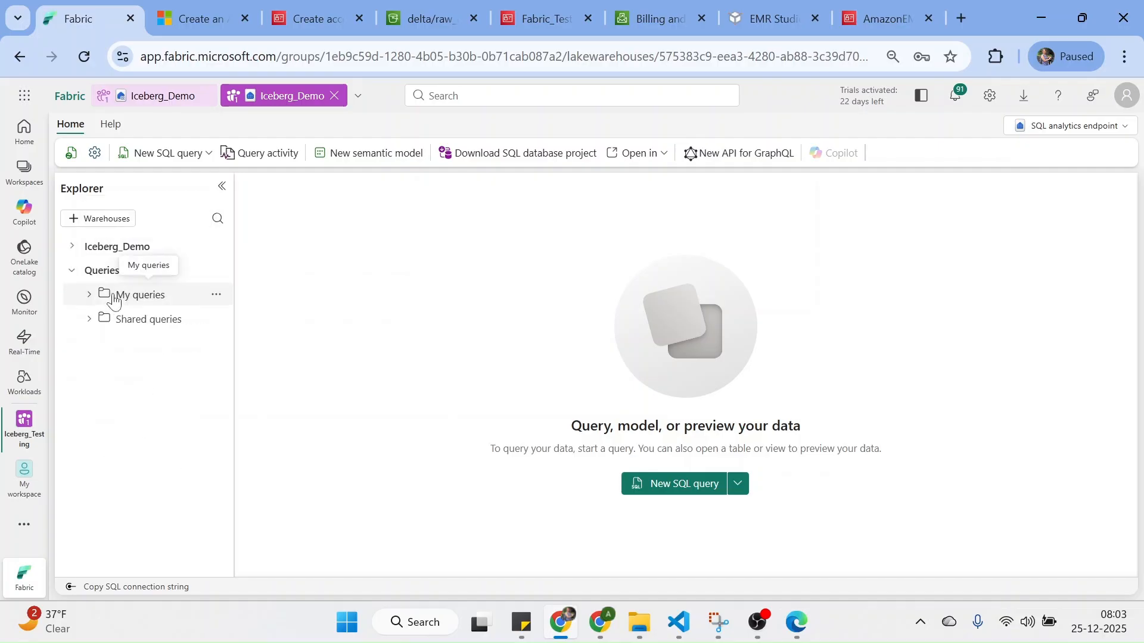
pyautogui.click(72, 254)
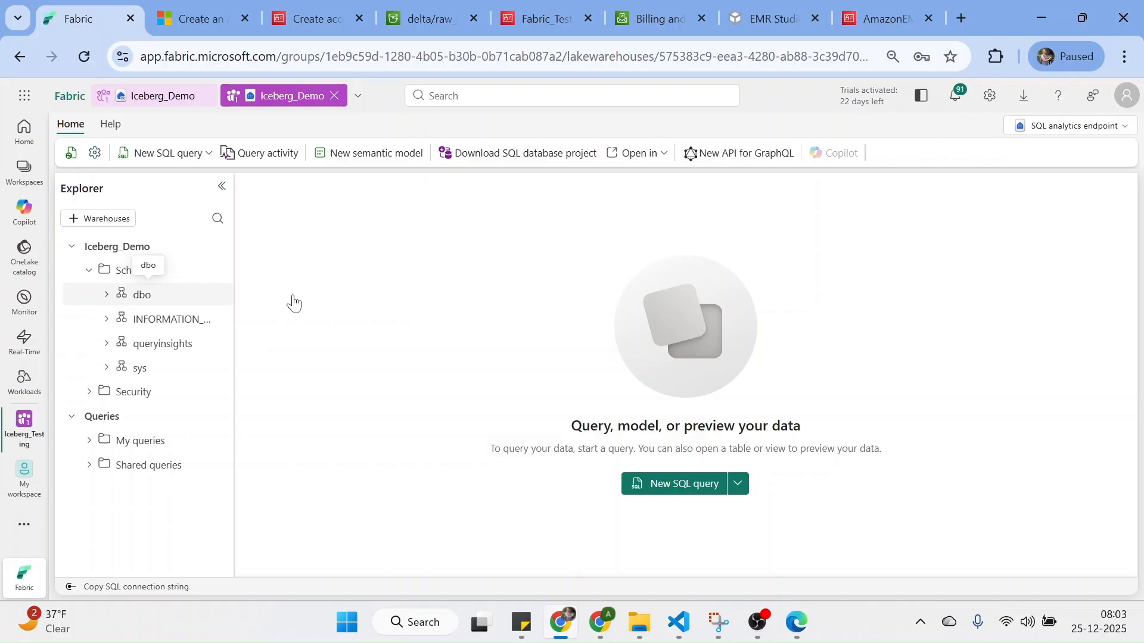
pyautogui.click(107, 297)
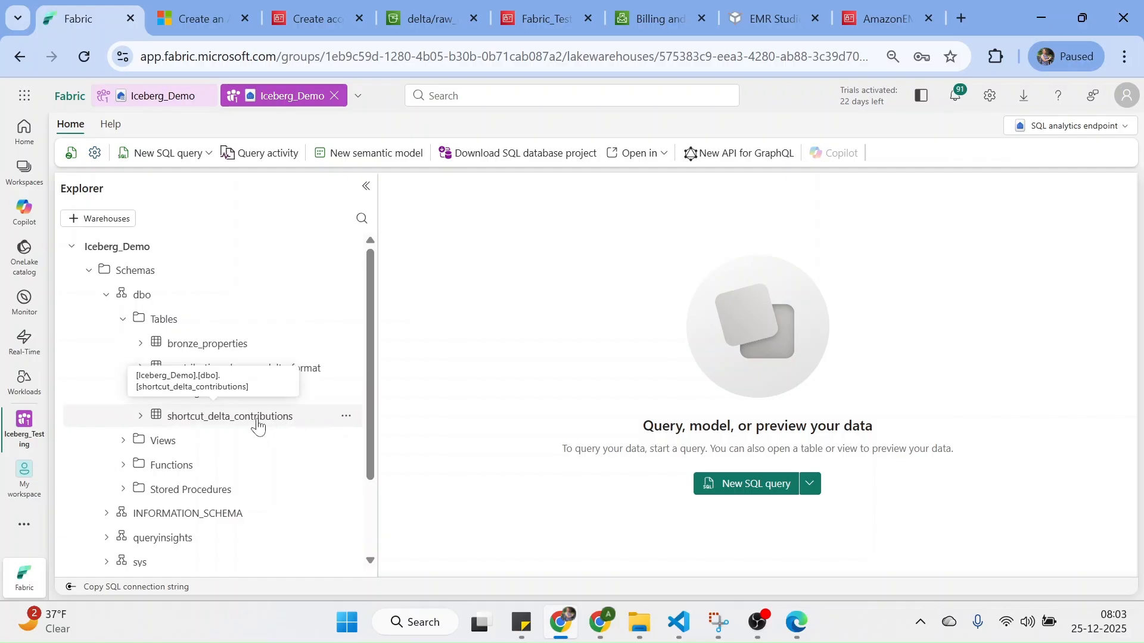
# Run a new Select TOP 100 SQL query on shortcut_delta_contributions and select the last row of its results.
pyautogui.click(346, 417)
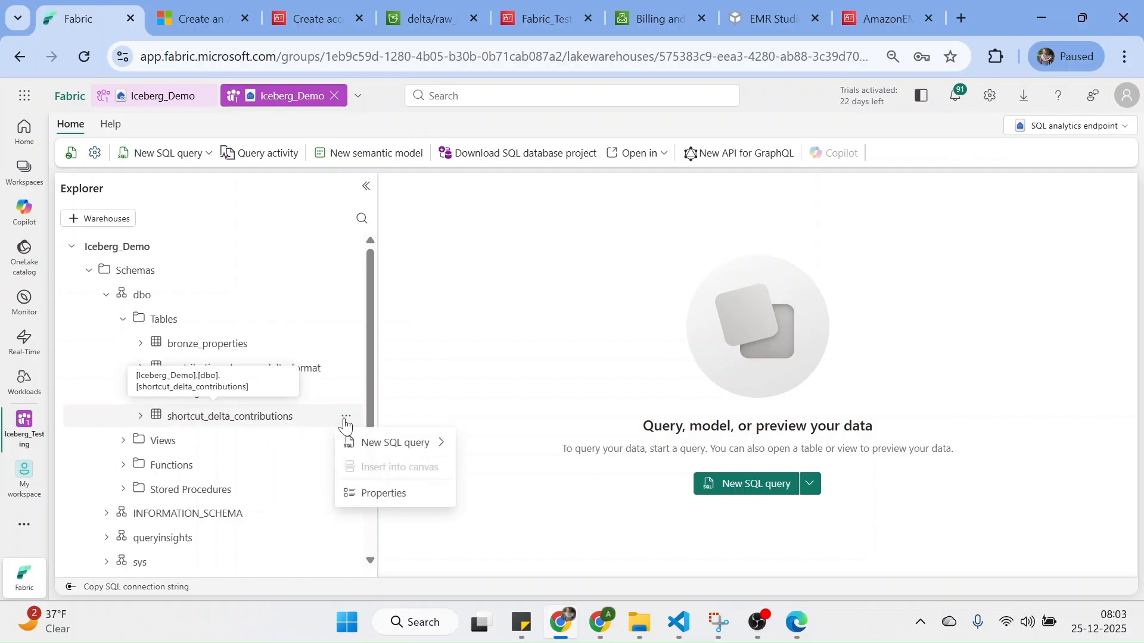
pyautogui.moveTo(375, 449)
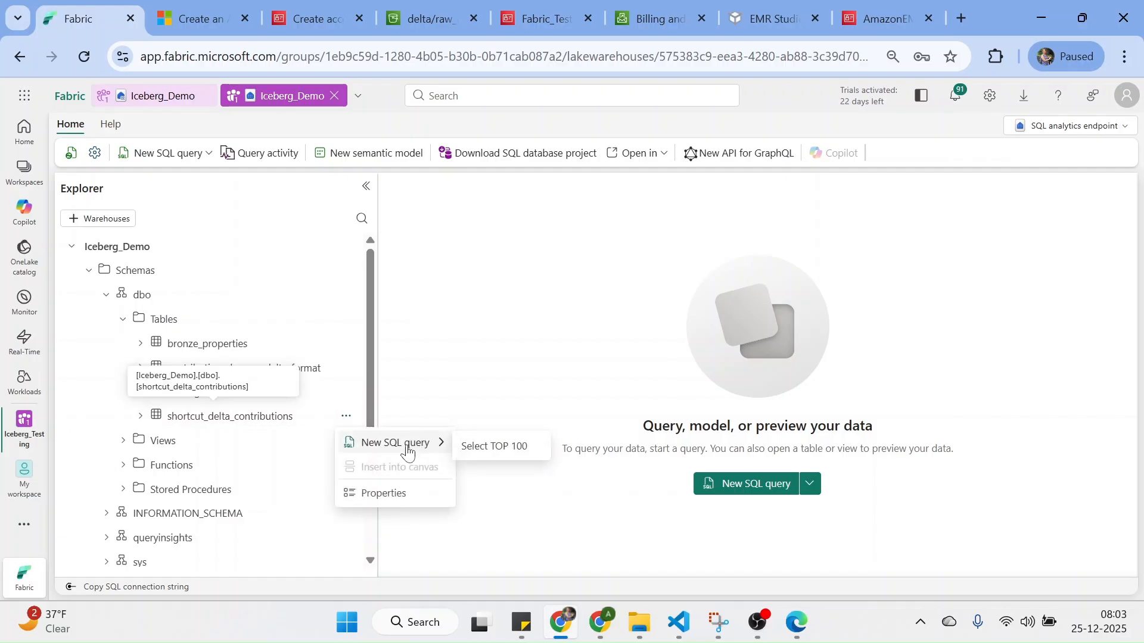
pyautogui.click(489, 447)
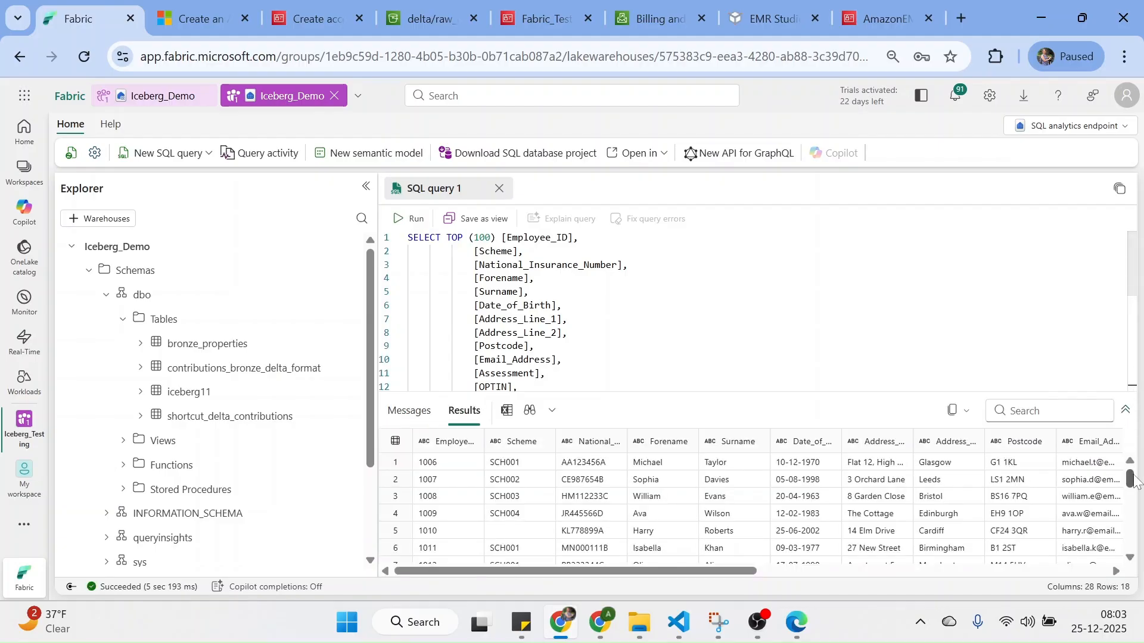
pyautogui.moveTo(1130, 480); pyautogui.dragTo(1135, 548)
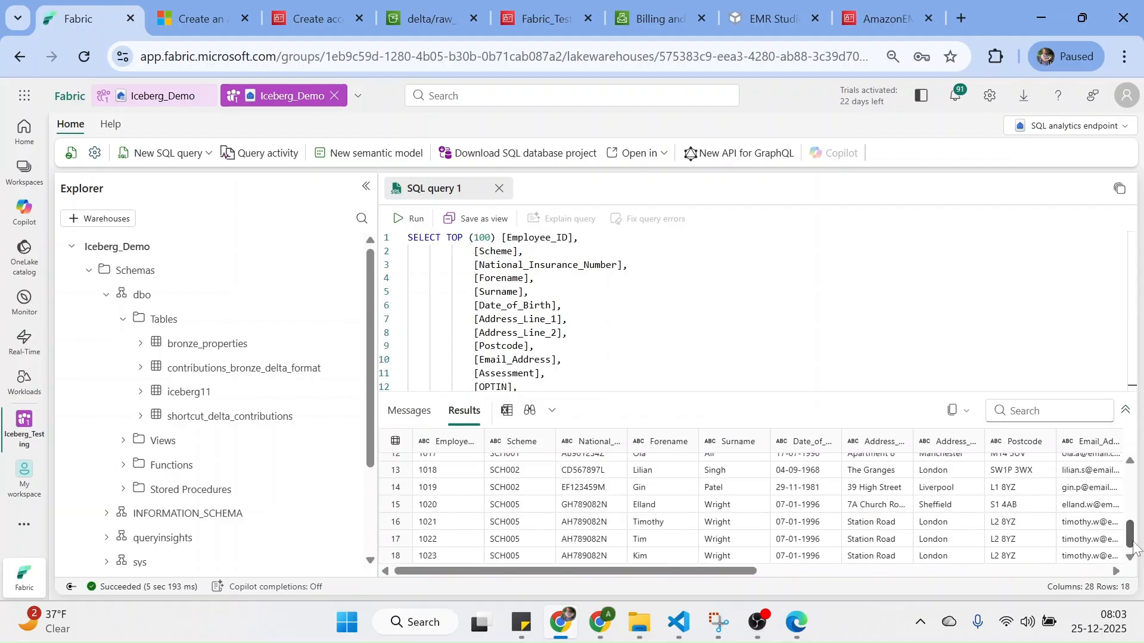
pyautogui.click(403, 555)
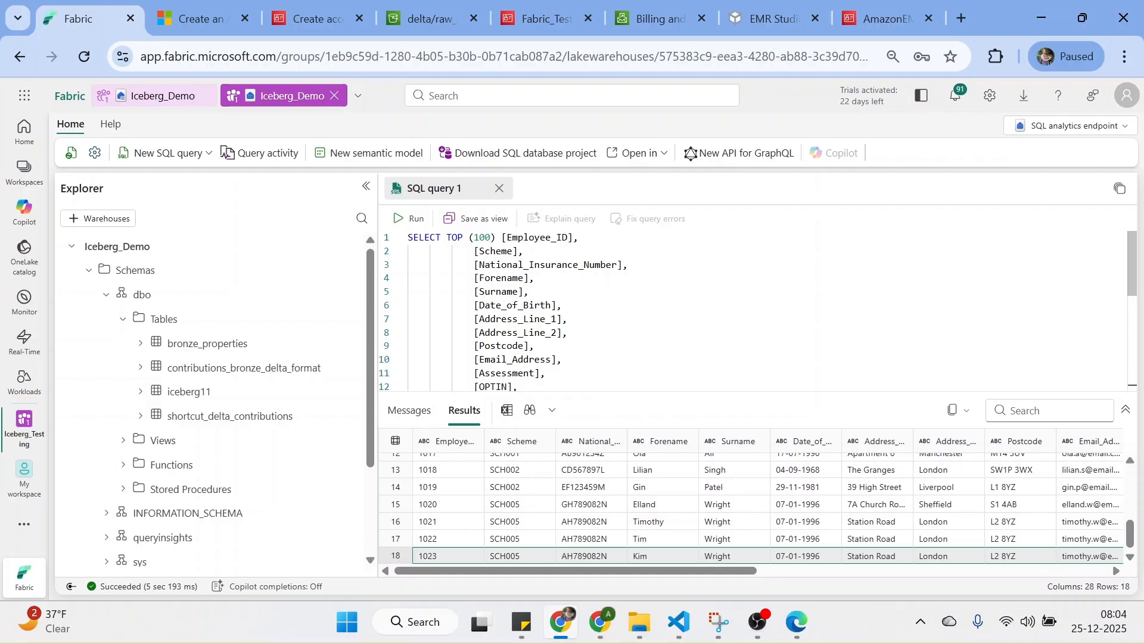
# Return to the lakehouse view, check the parquet files in contributions_bronze_delta under ingestion_year=2025/ingestion_month=11, and collapse that S3 shortcut.
pyautogui.click(172, 97)
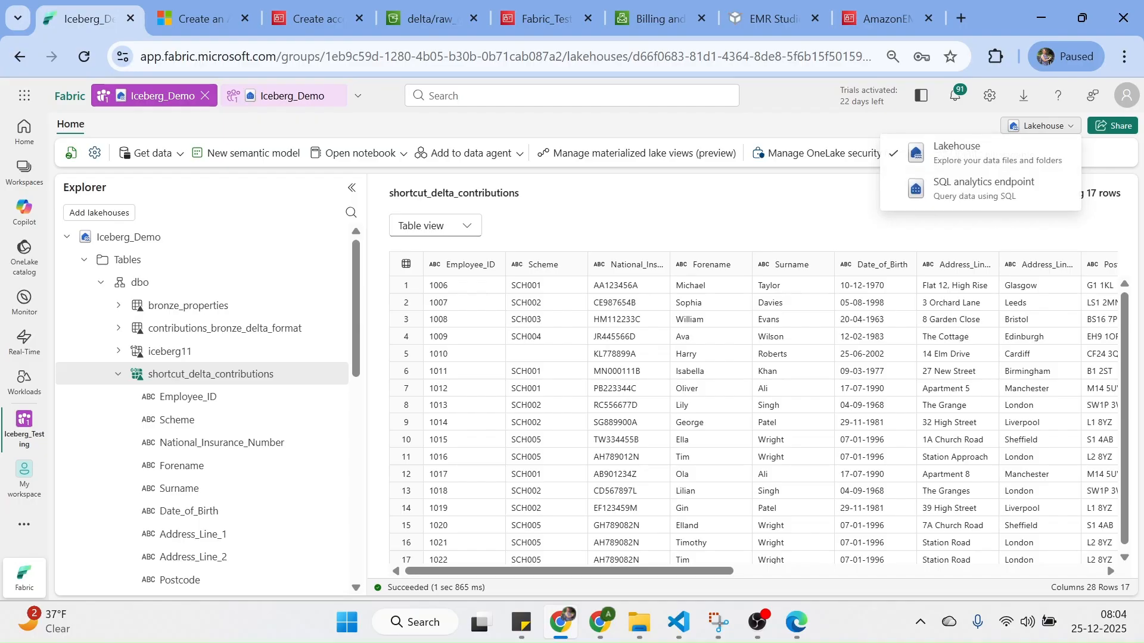
pyautogui.click(553, 130)
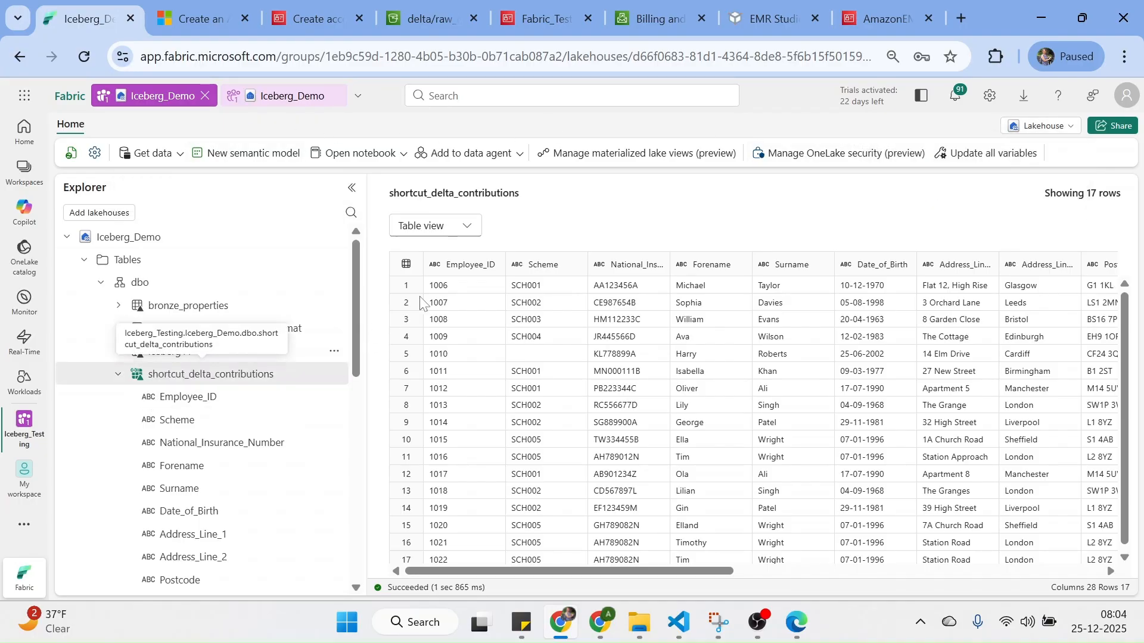
pyautogui.moveTo(353, 284); pyautogui.dragTo(365, 528)
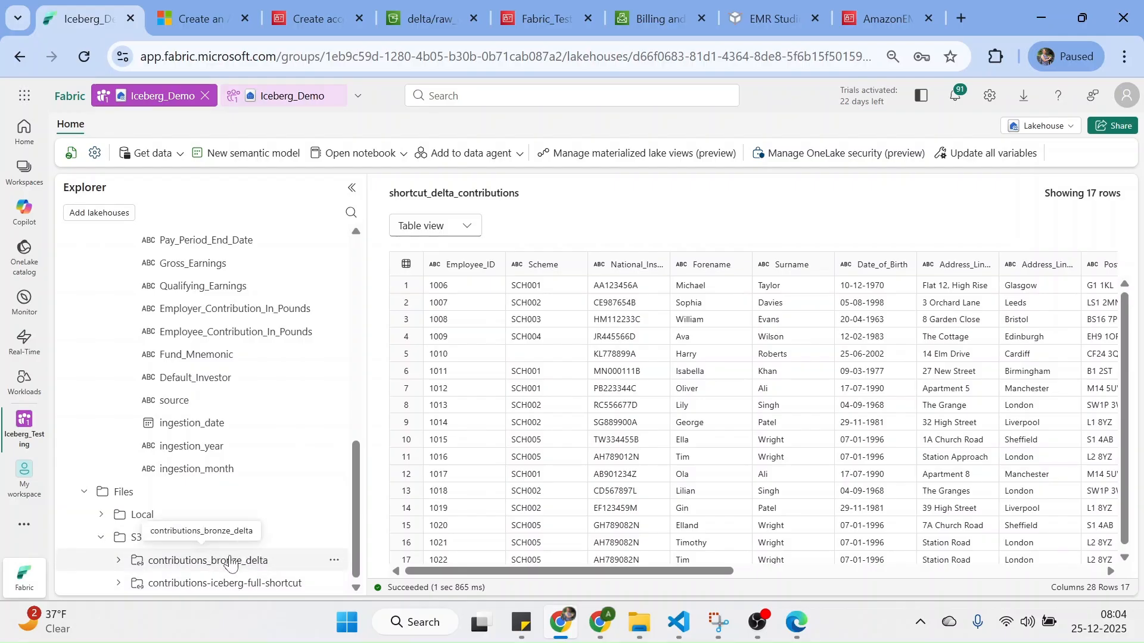
pyautogui.click(232, 561)
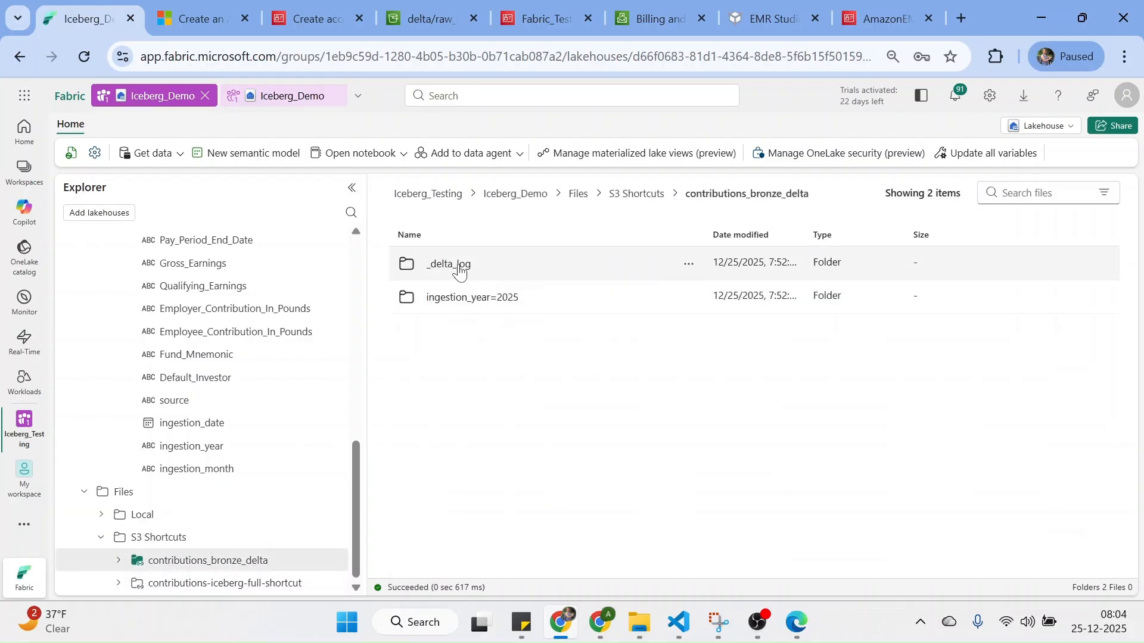
pyautogui.click(457, 305)
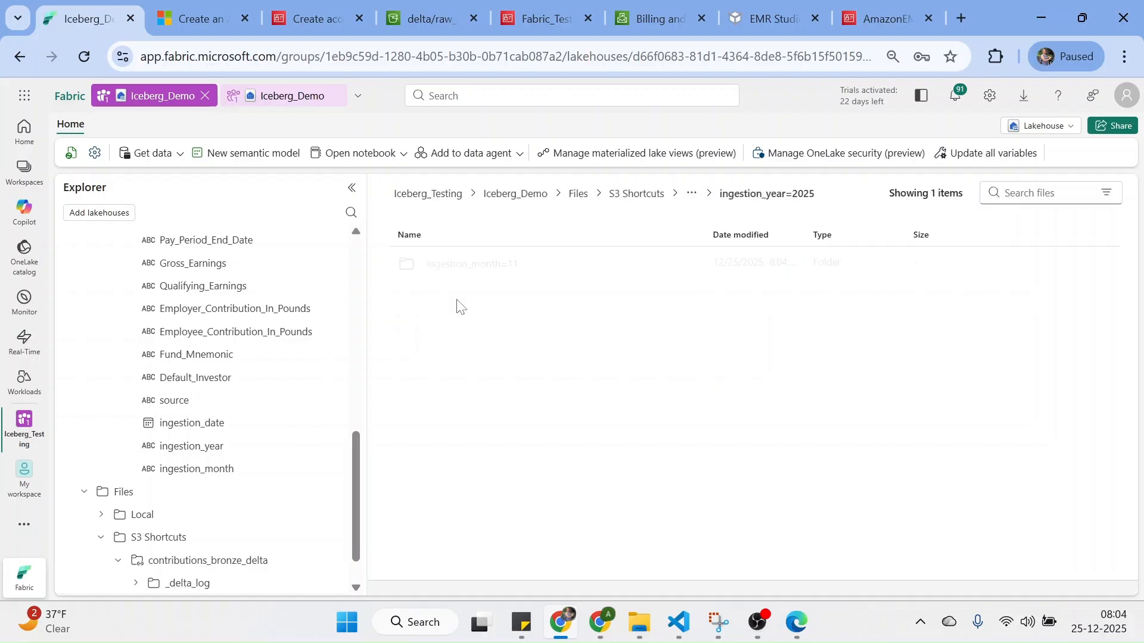
pyautogui.click(480, 274)
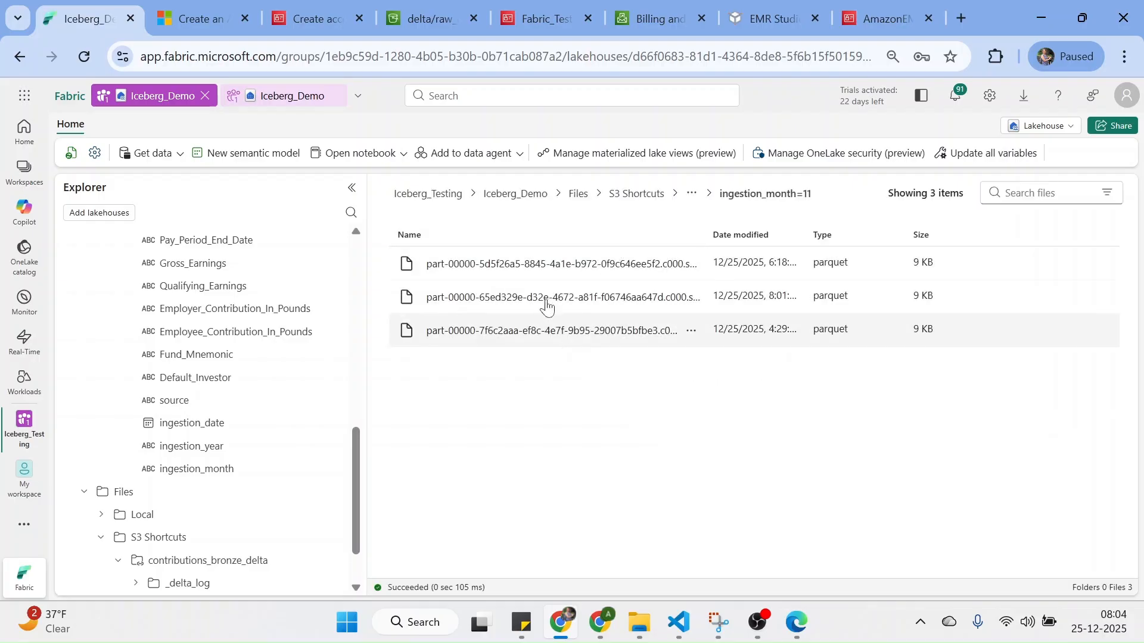
pyautogui.scroll(-2, 355, 566)
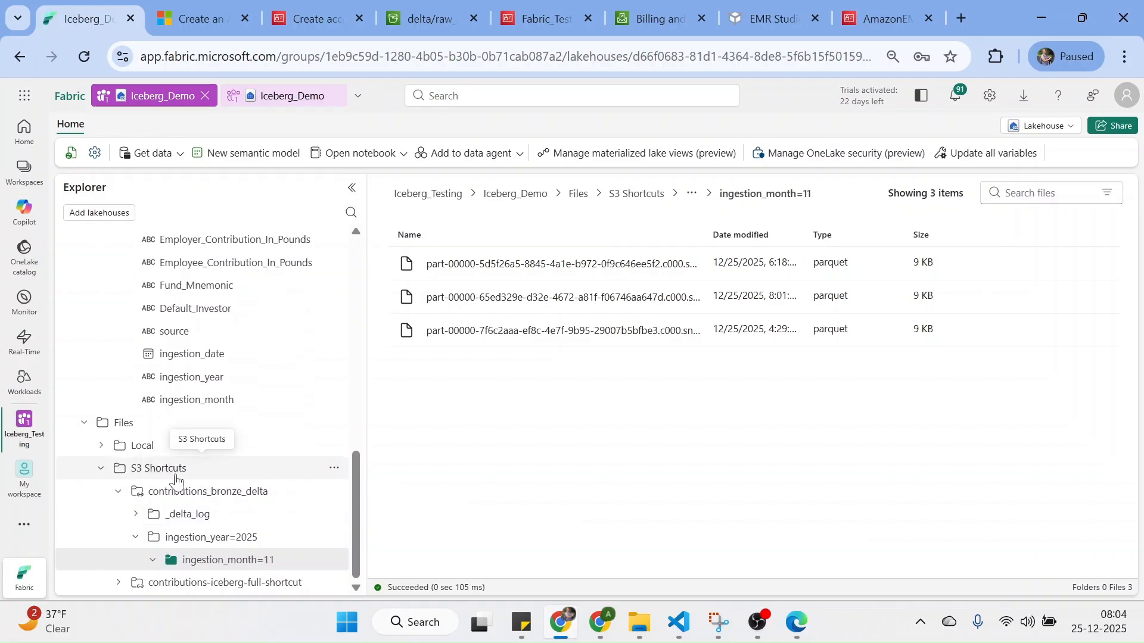
pyautogui.click(119, 495)
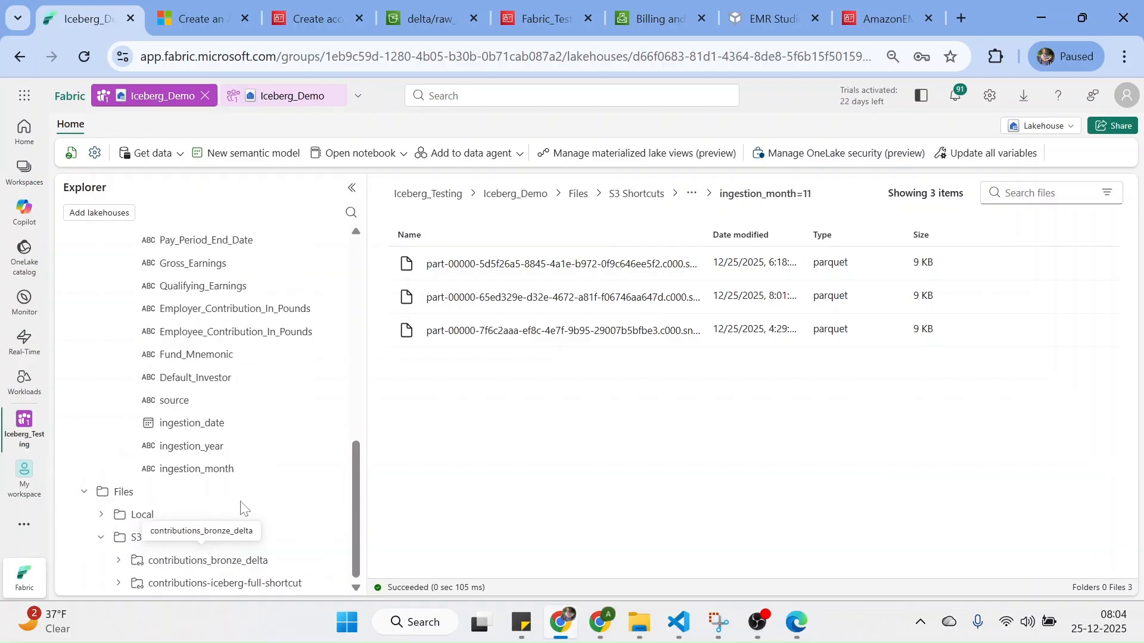
# Check the parquet files in contributions-iceberg-full-shortcut under delta/raw_contributions/ingestion_year=2025/ingestion_month=11.
pyautogui.click(247, 584)
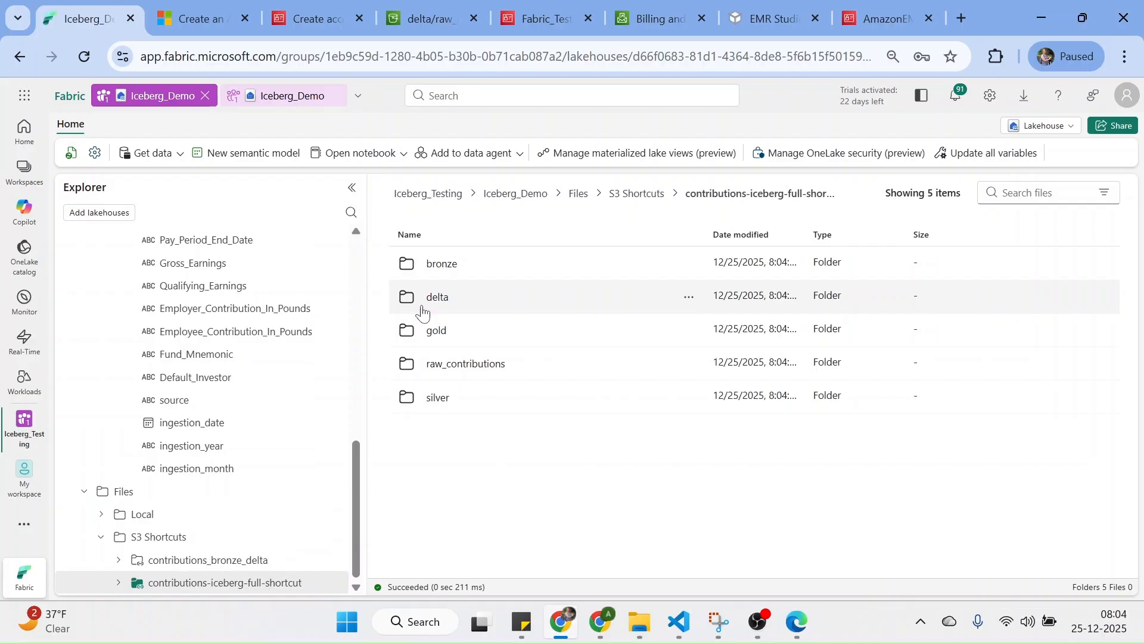
pyautogui.click(423, 309)
pyautogui.click(480, 273)
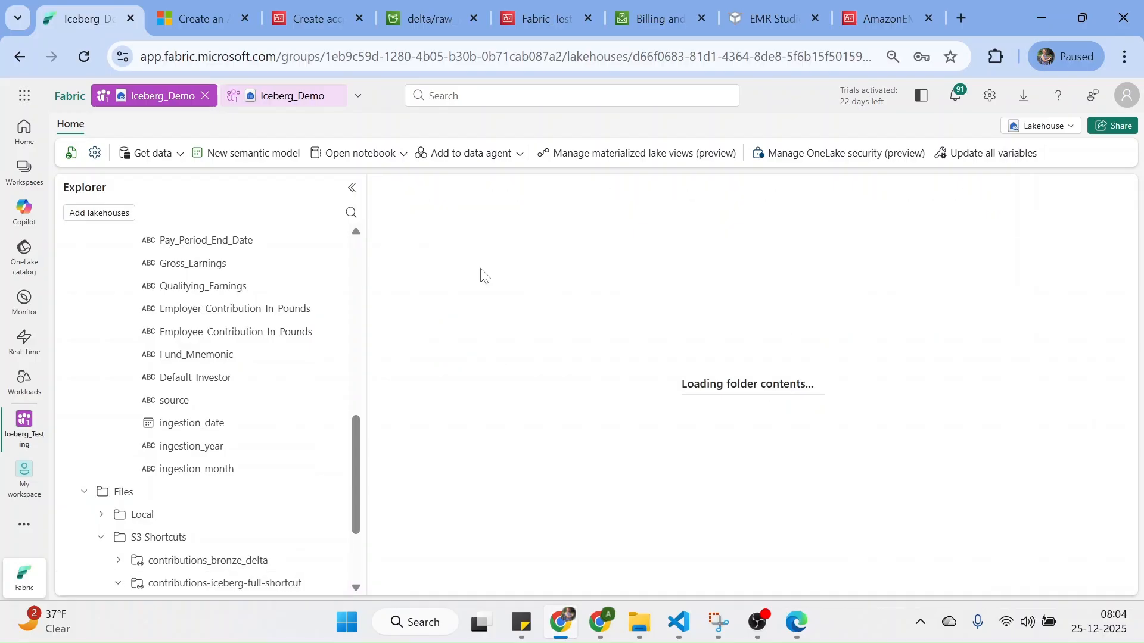
pyautogui.click(461, 298)
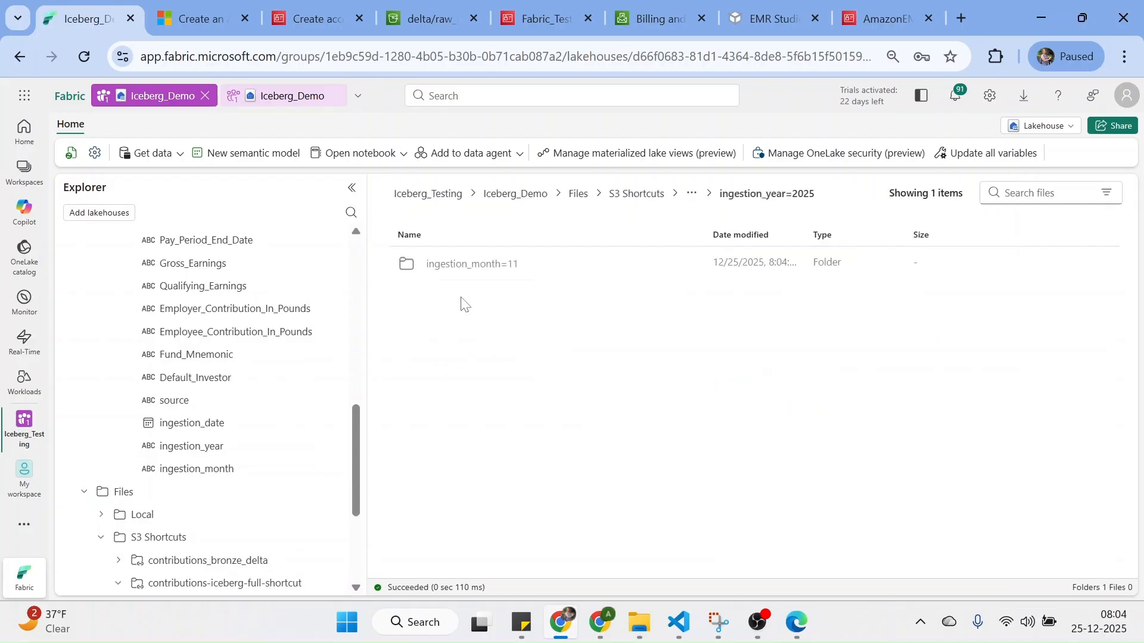
pyautogui.click(455, 265)
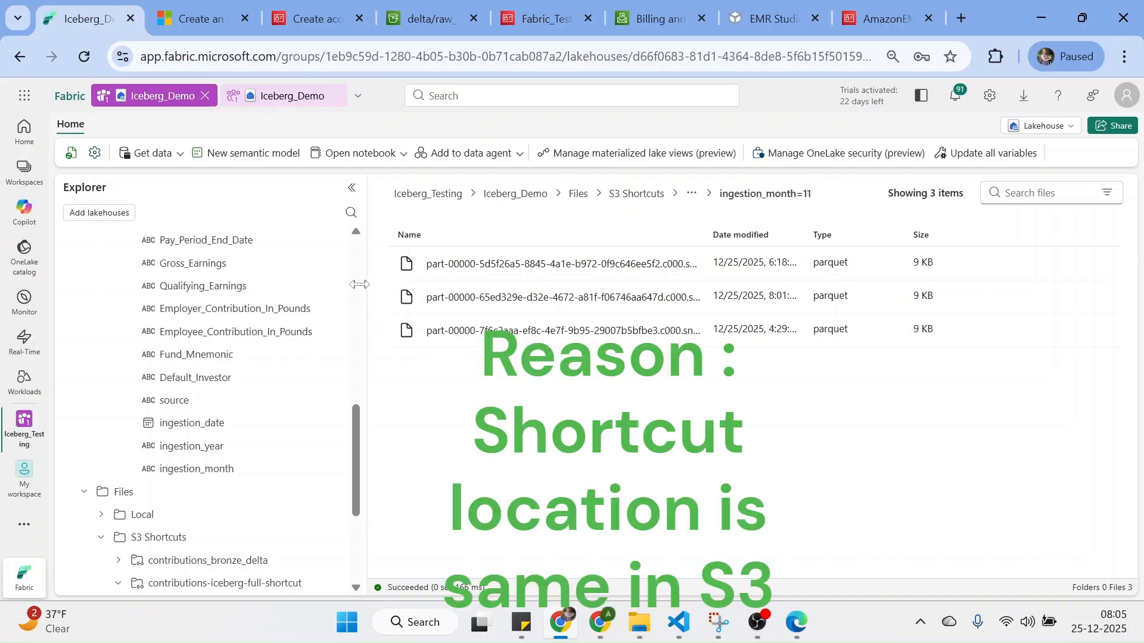
# Collapse the Tables and Files nodes of the lakehouse and open the Iceberg_Testing workspace.
pyautogui.scroll(10, 355, 283)
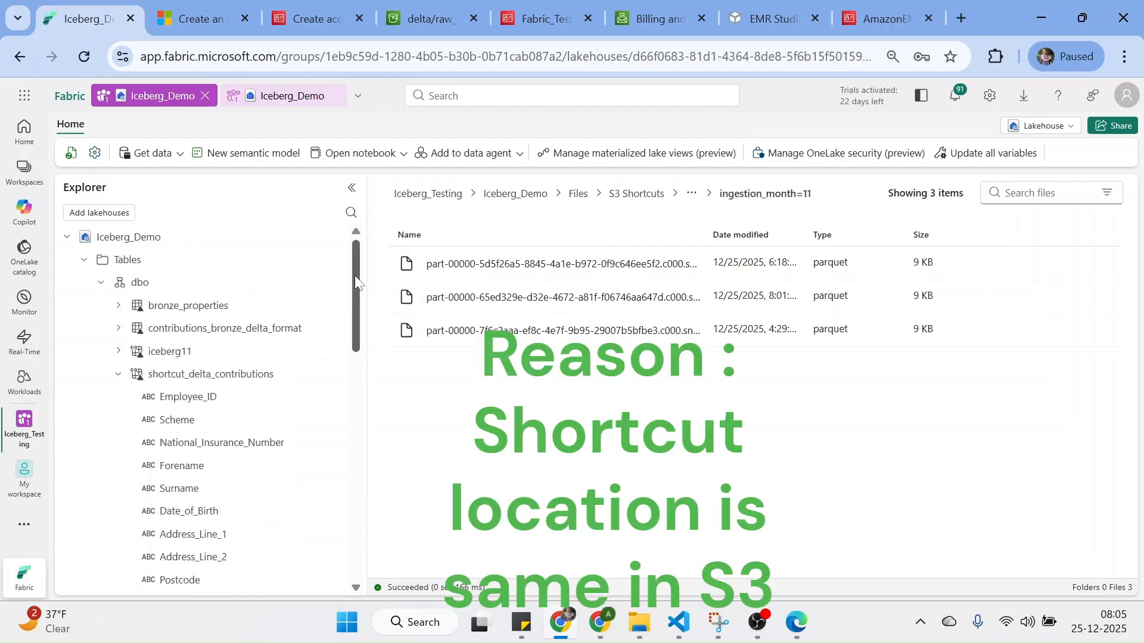
pyautogui.click(86, 261)
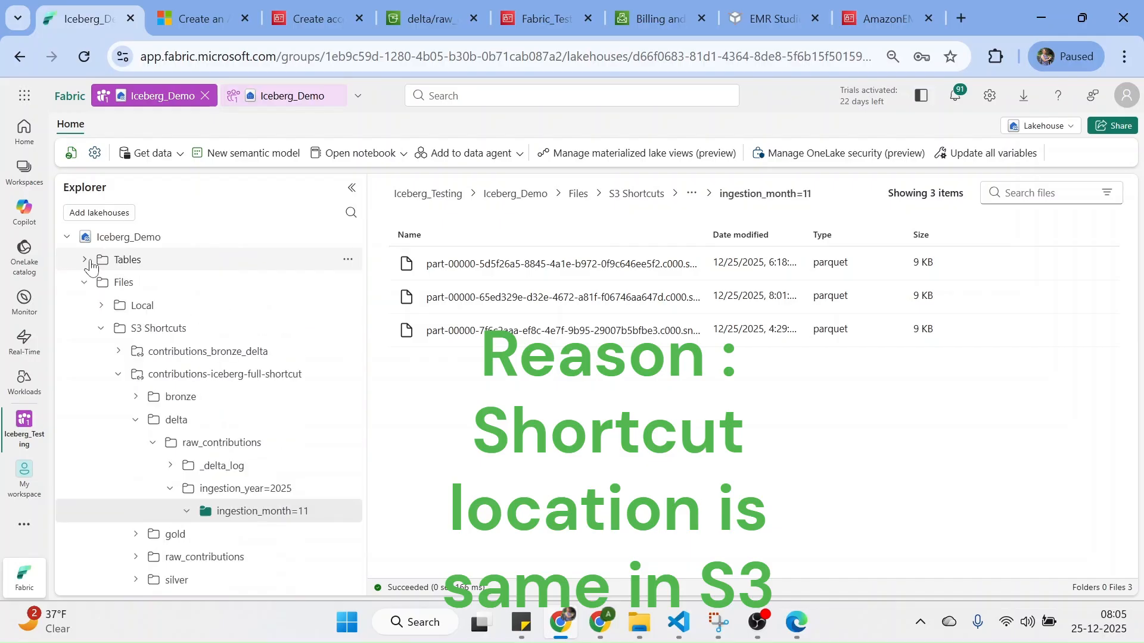
pyautogui.click(87, 283)
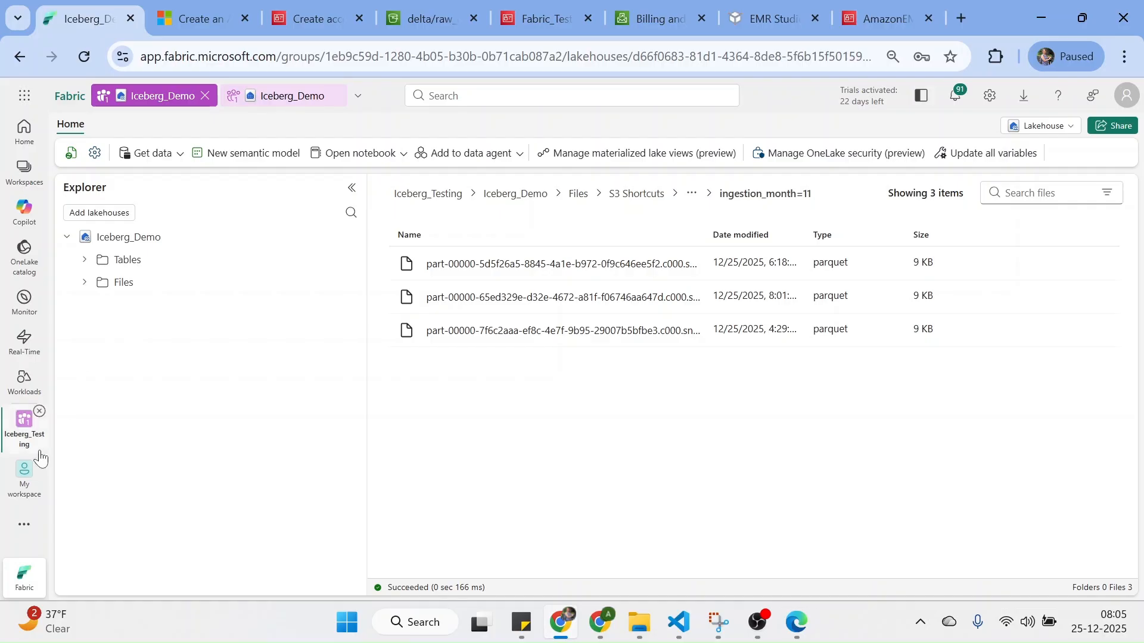
pyautogui.click(20, 174)
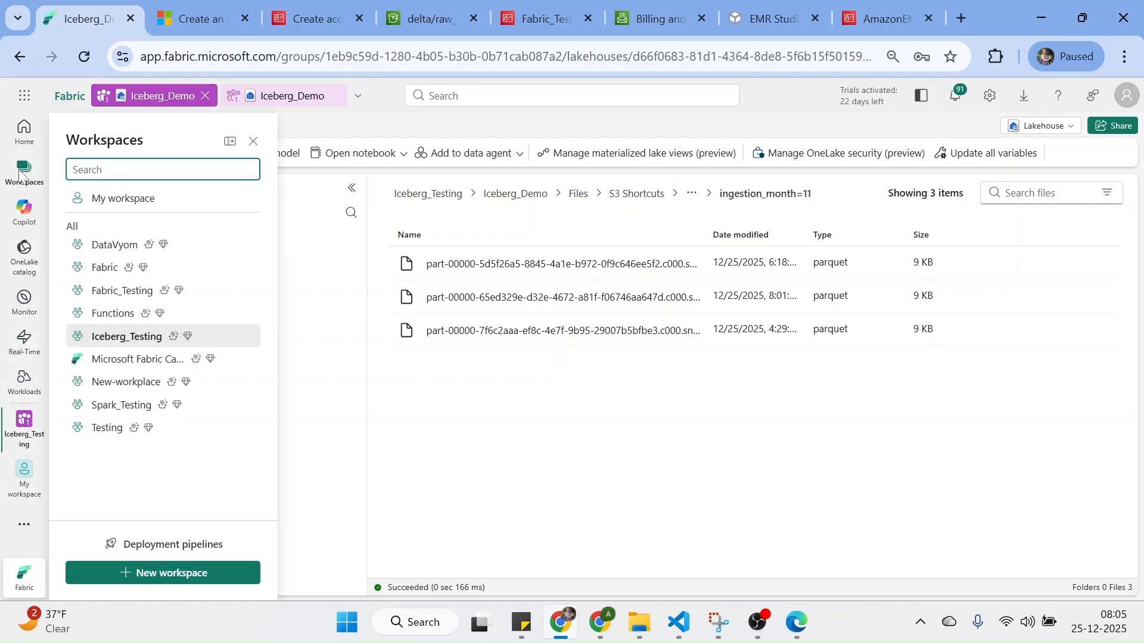
pyautogui.click(129, 340)
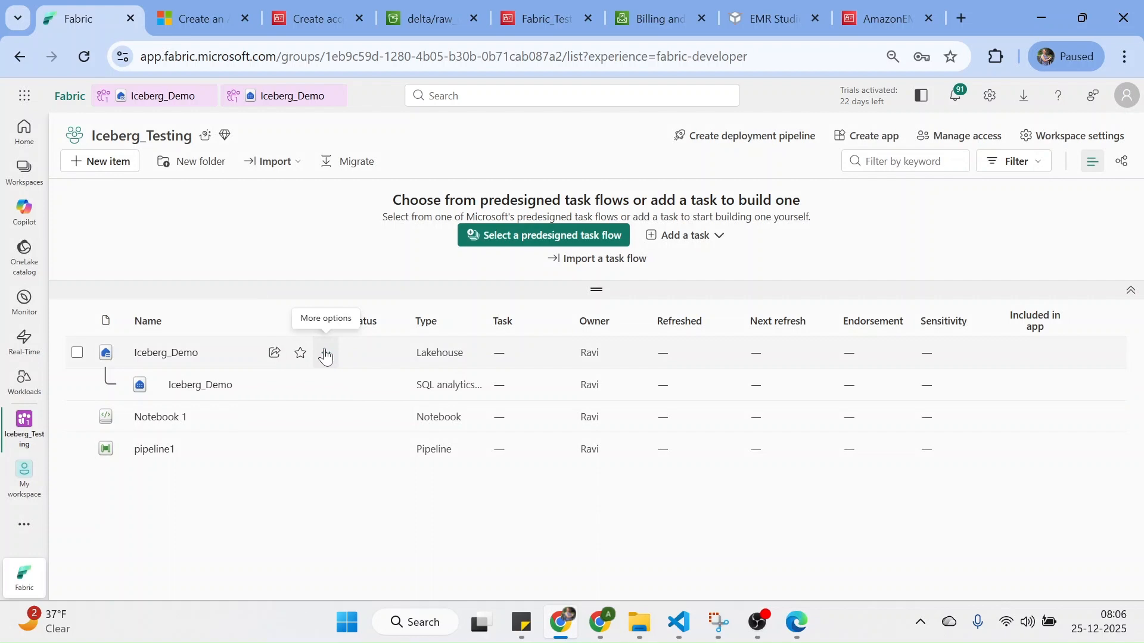
# Review the shortcut connections in the Iceberg_Demo lakehouse settings and close the settings.
pyautogui.click(326, 354)
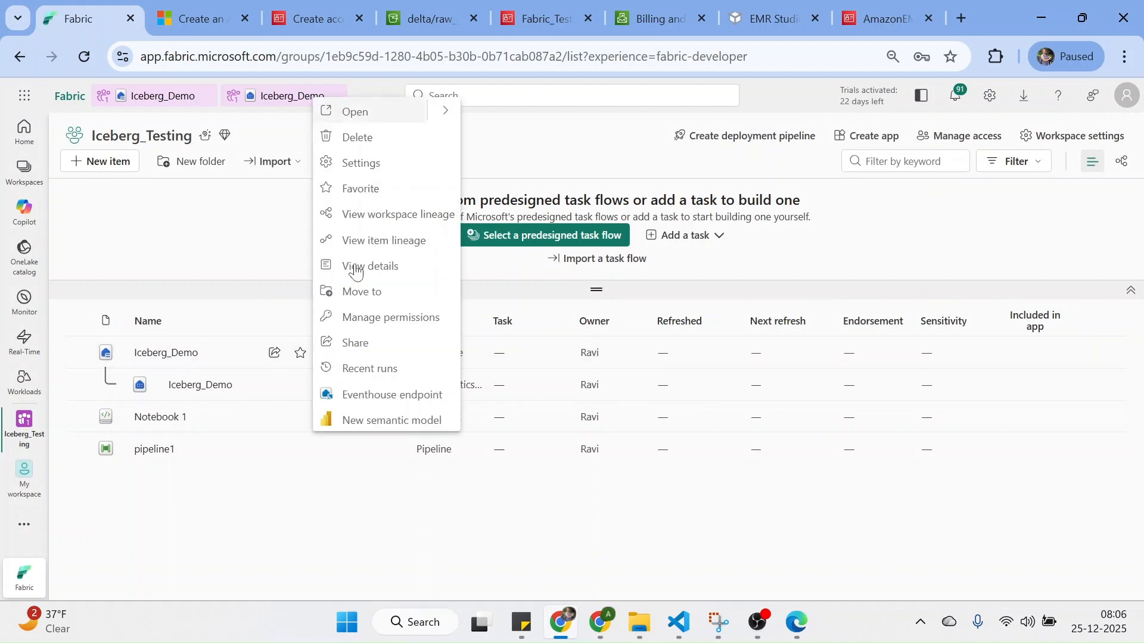
pyautogui.click(364, 170)
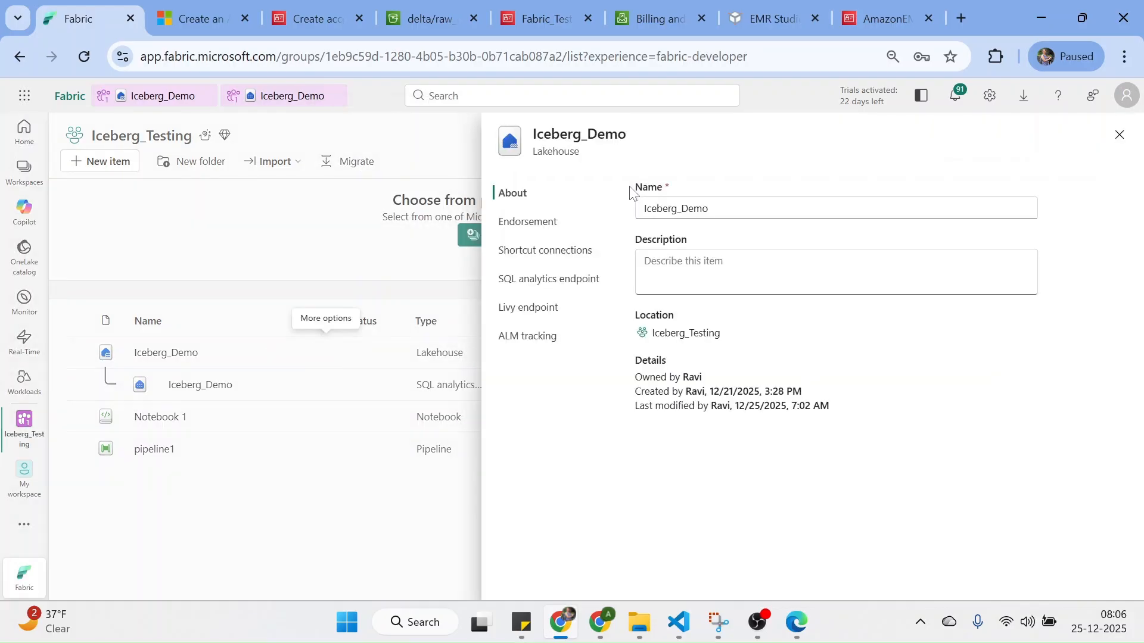
pyautogui.click(557, 256)
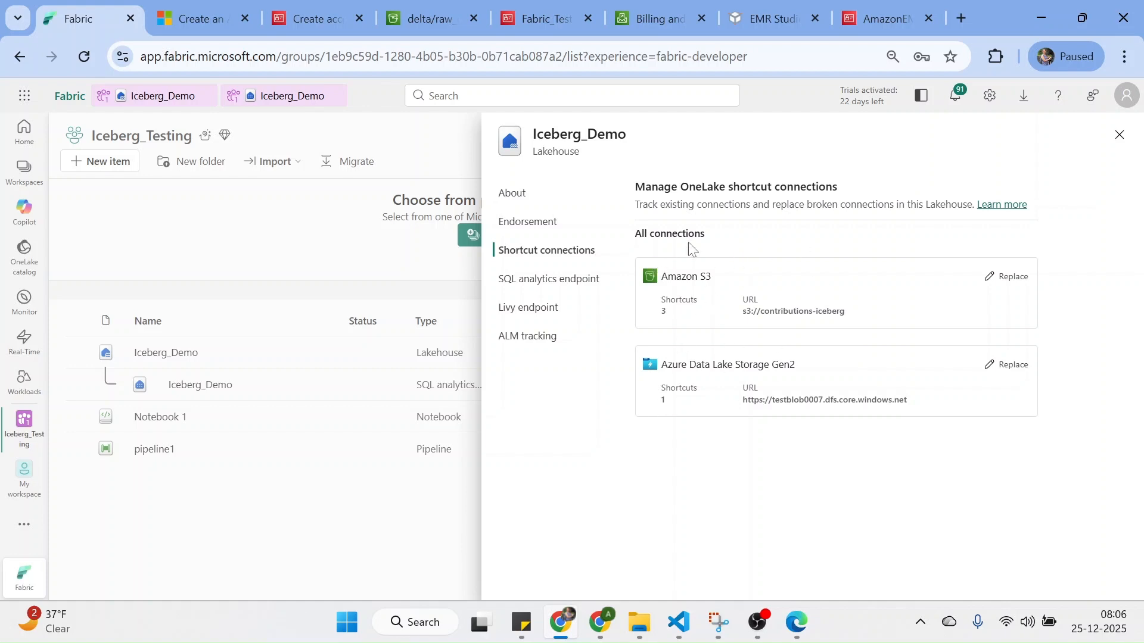
pyautogui.click(1120, 135)
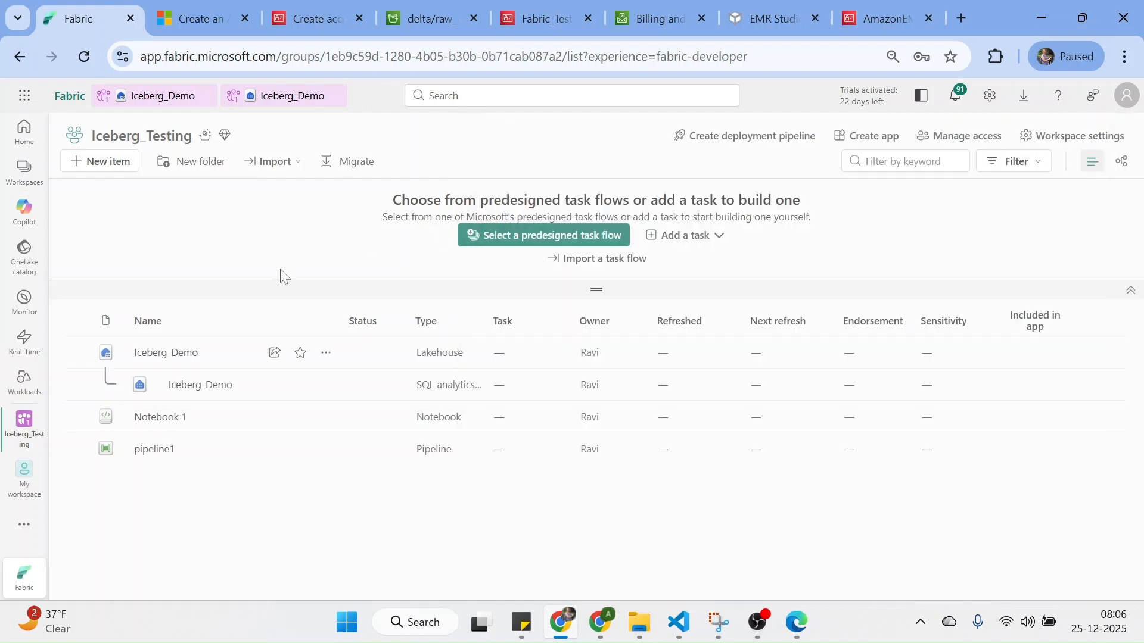
pyautogui.click(323, 355)
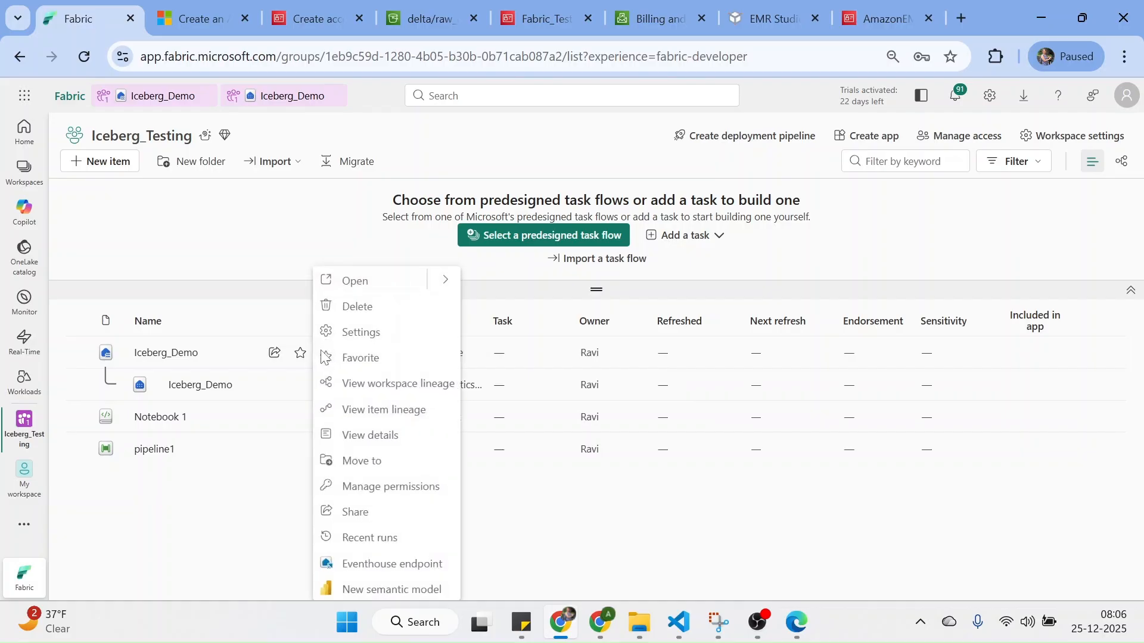
pyautogui.click(357, 338)
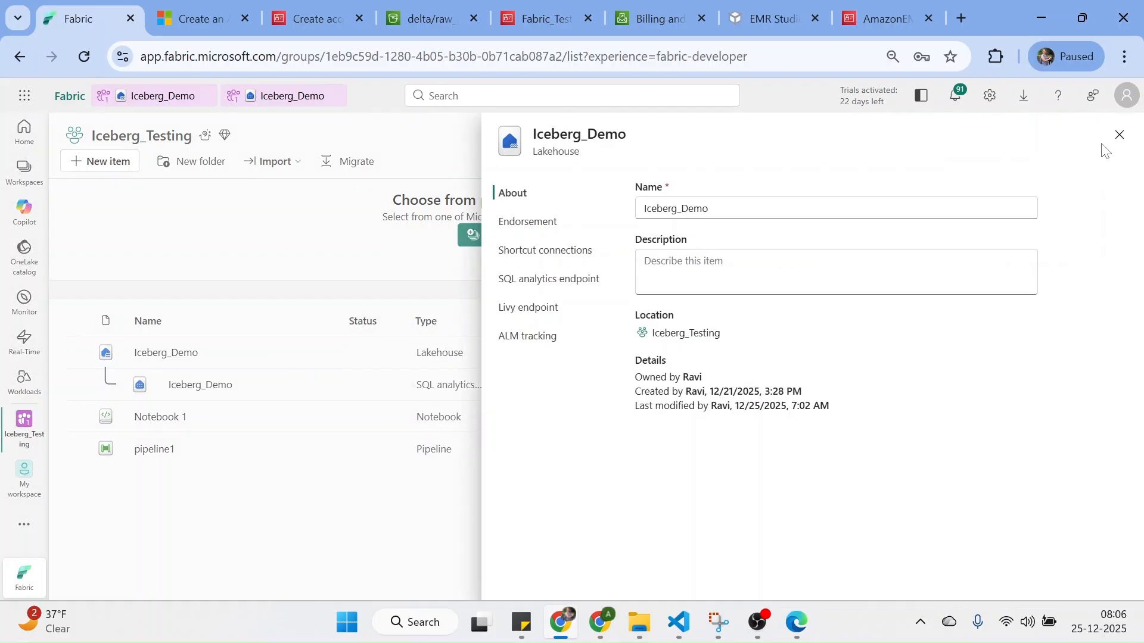
pyautogui.click(1119, 135)
# Create a new Eventhouse named Eventhouse_Testing in the Iceberg_Testing workspace.
pyautogui.click(27, 179)
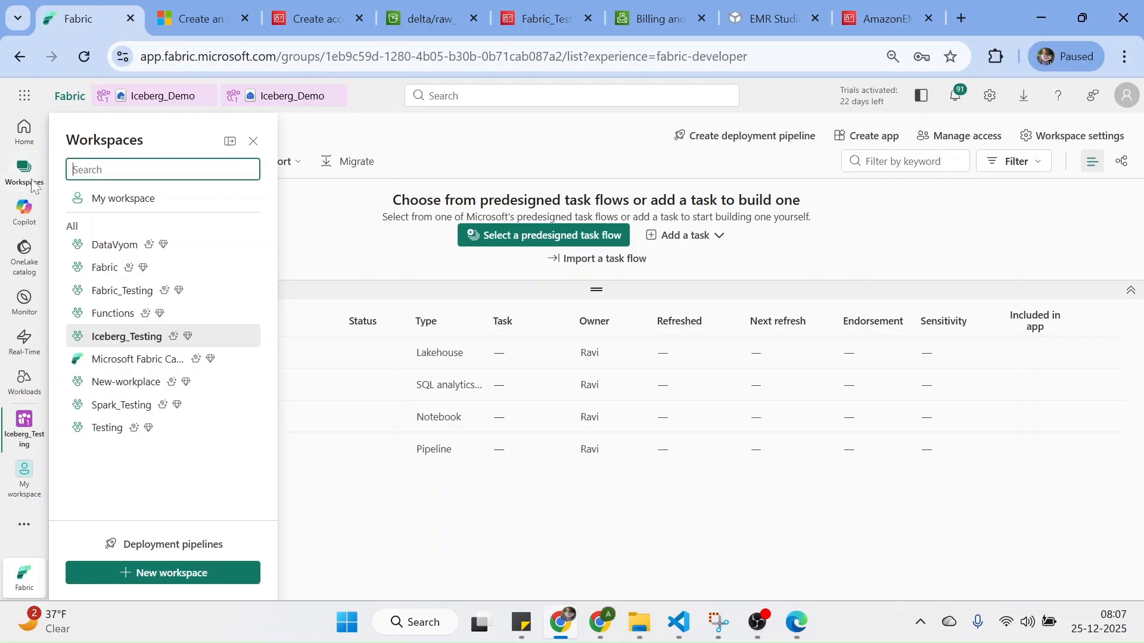
pyautogui.click(127, 336)
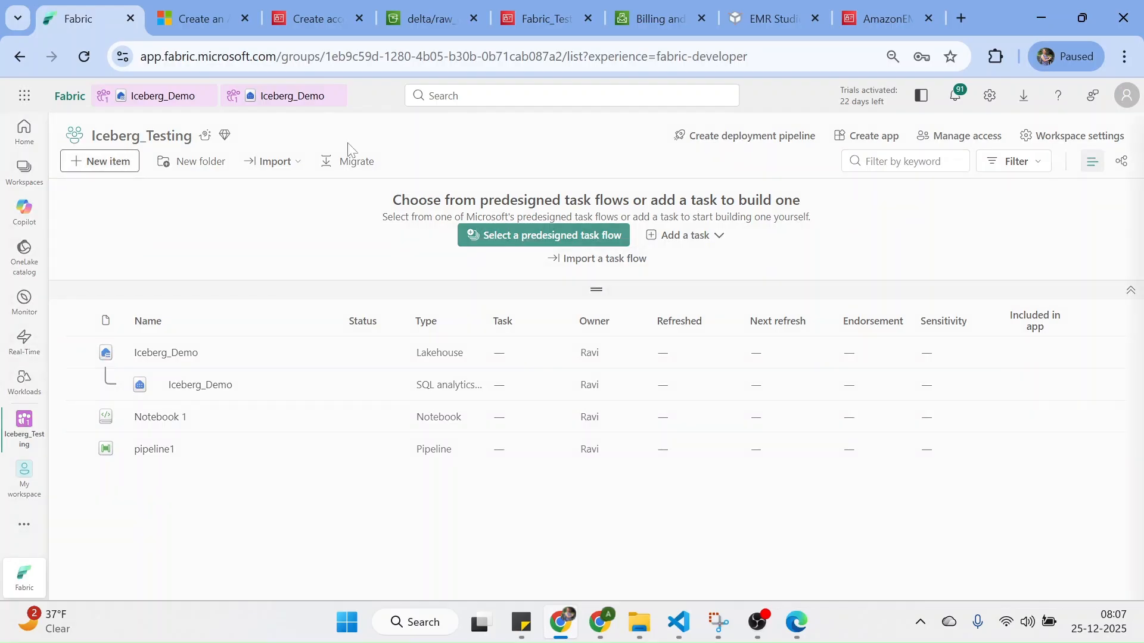
pyautogui.click(127, 167)
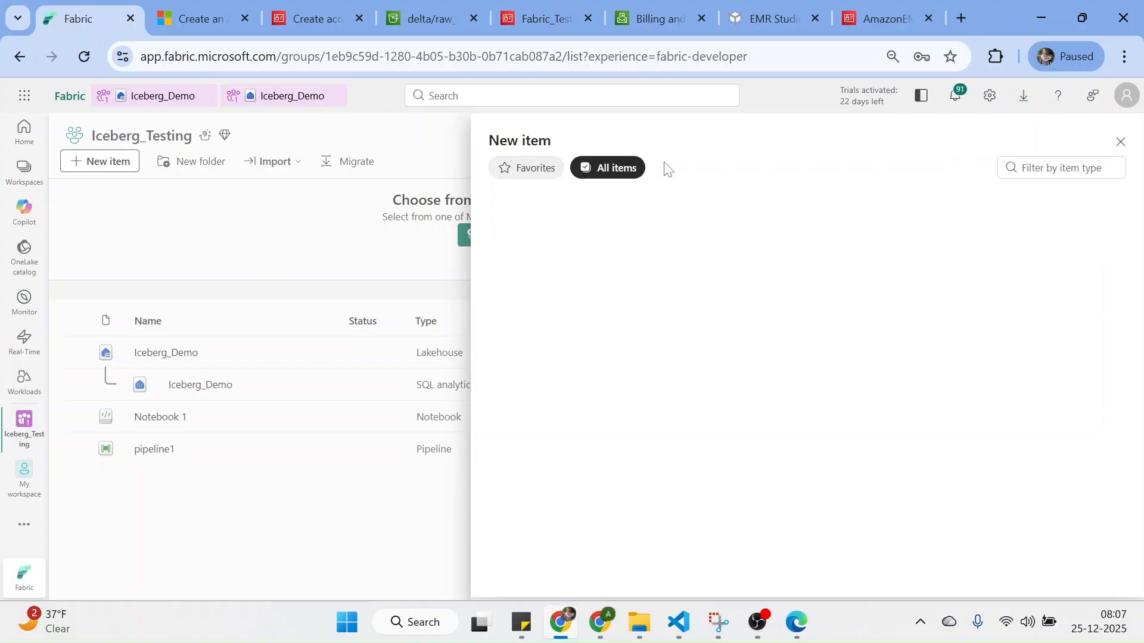
pyautogui.click(1043, 169)
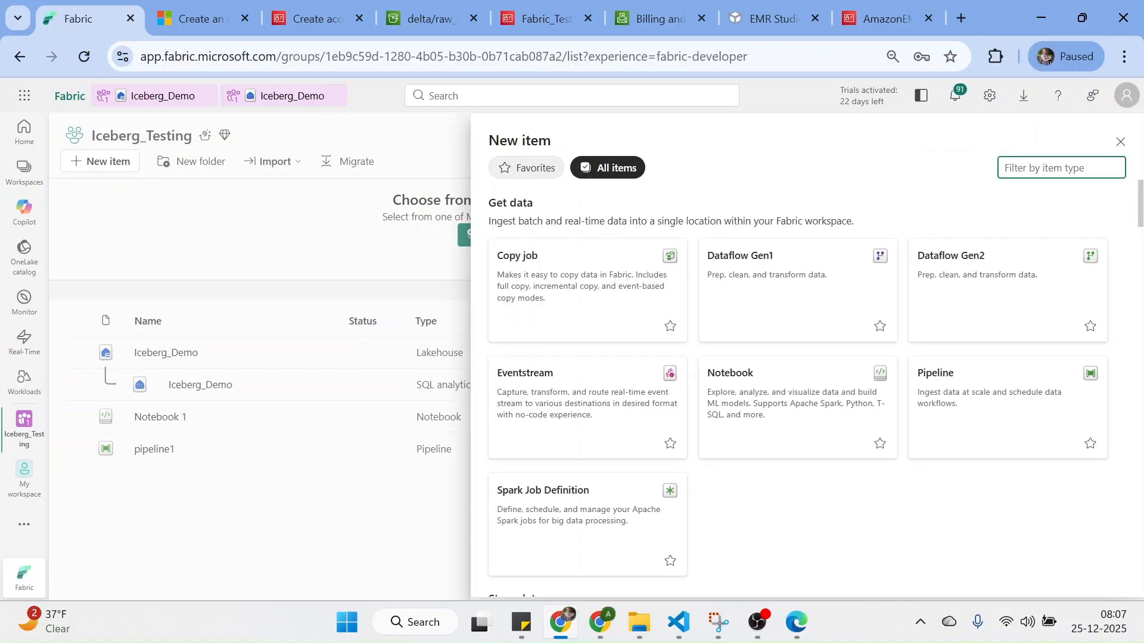
pyautogui.write('event')
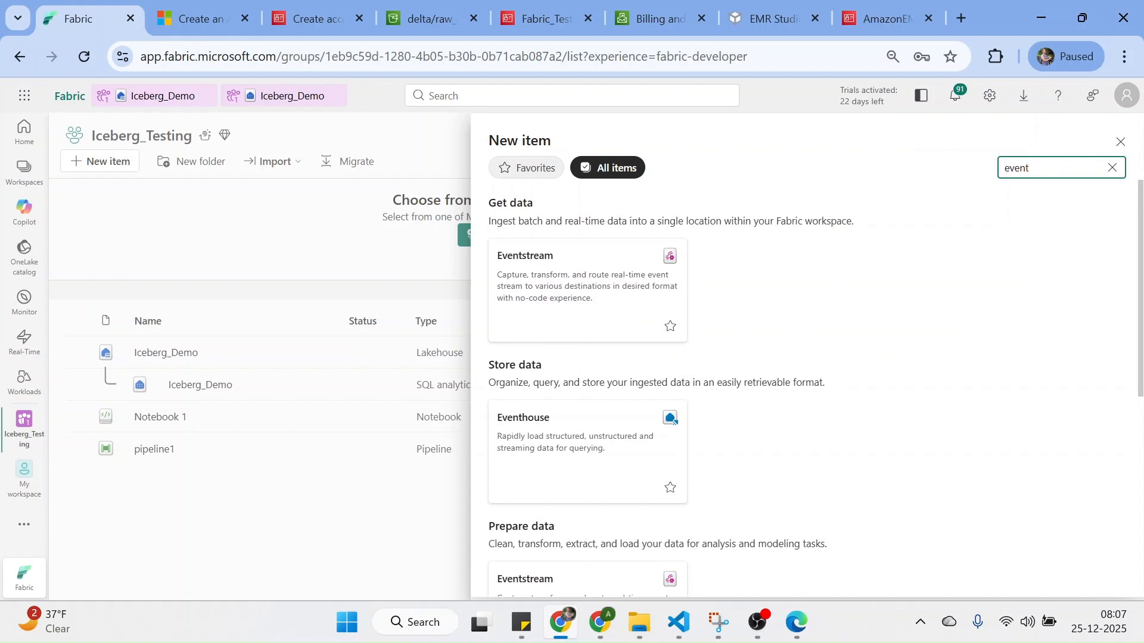
pyautogui.click(643, 462)
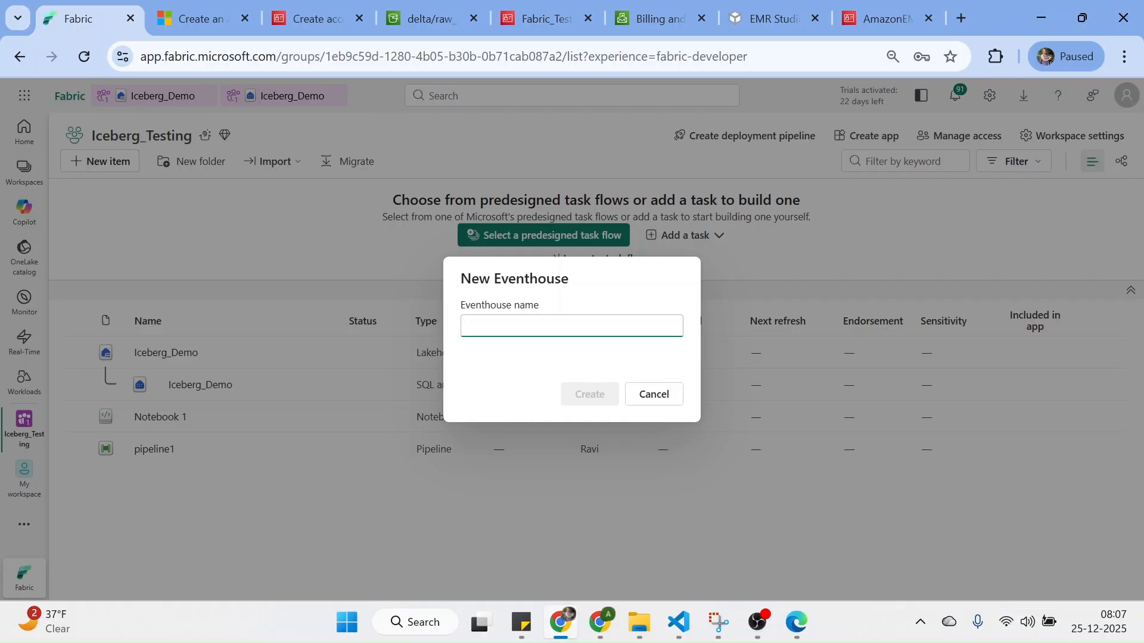
pyautogui.write('Eventhouse_Testing')
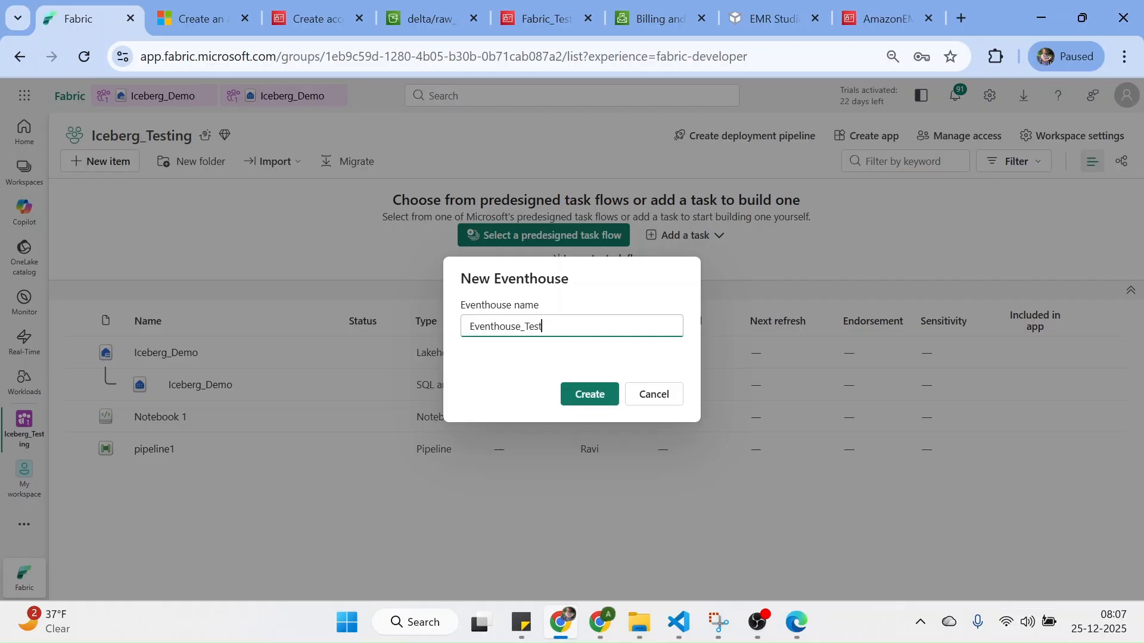
pyautogui.click(590, 394)
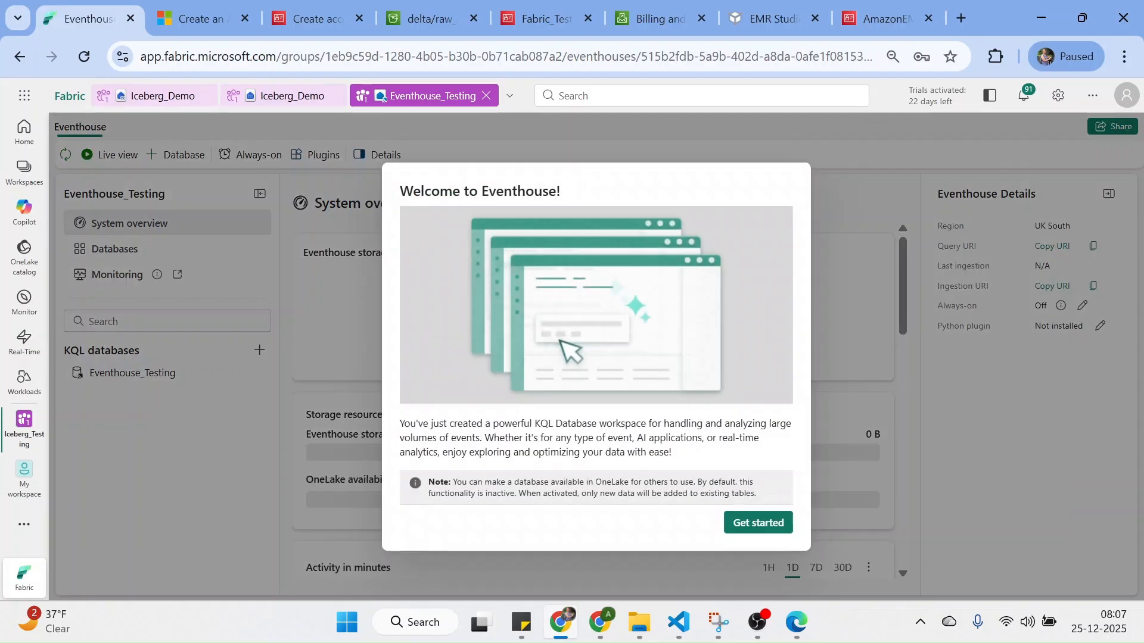
# Dismiss the Eventhouse welcome and guided tour, and open the Eventhouse_Testing KQL database with its Tables node collapsed.
pyautogui.click(756, 527)
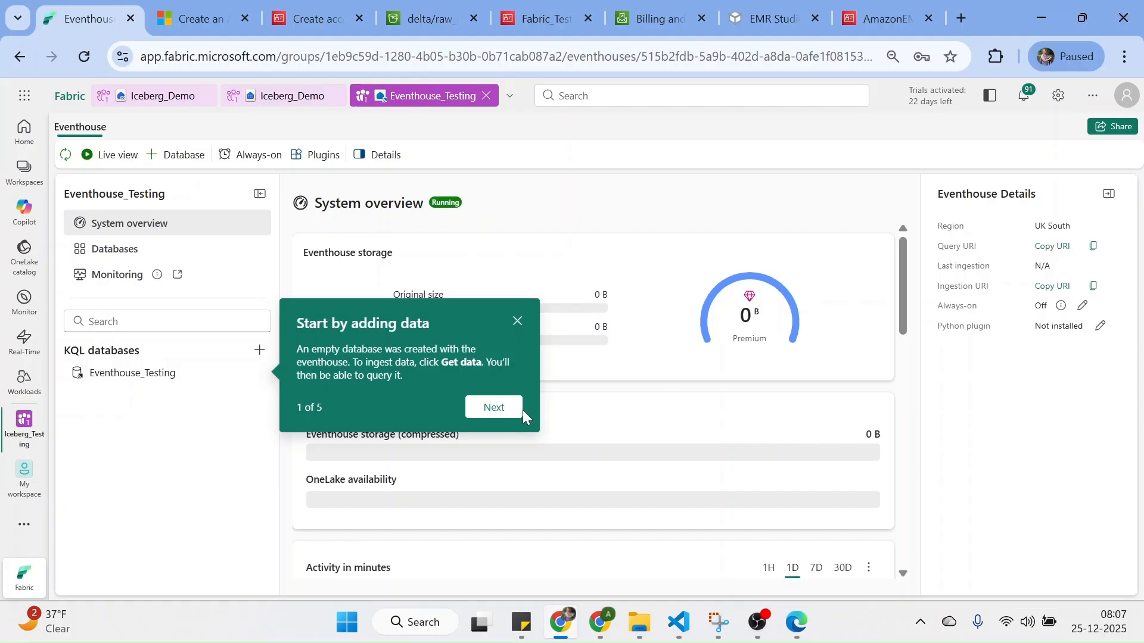
pyautogui.click(494, 408)
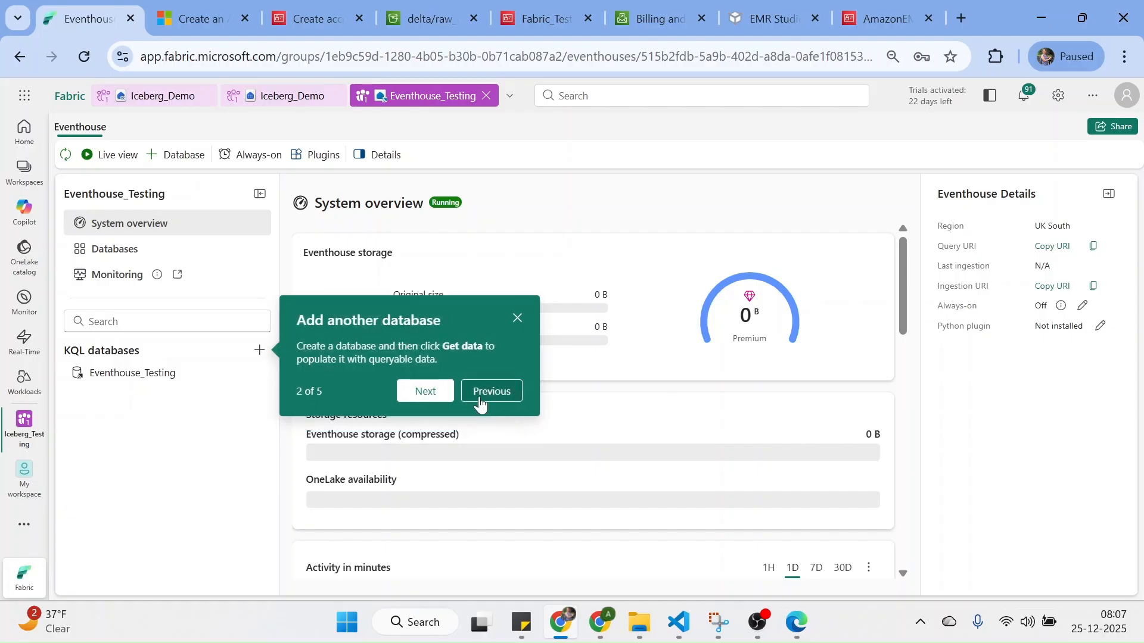
pyautogui.click(515, 320)
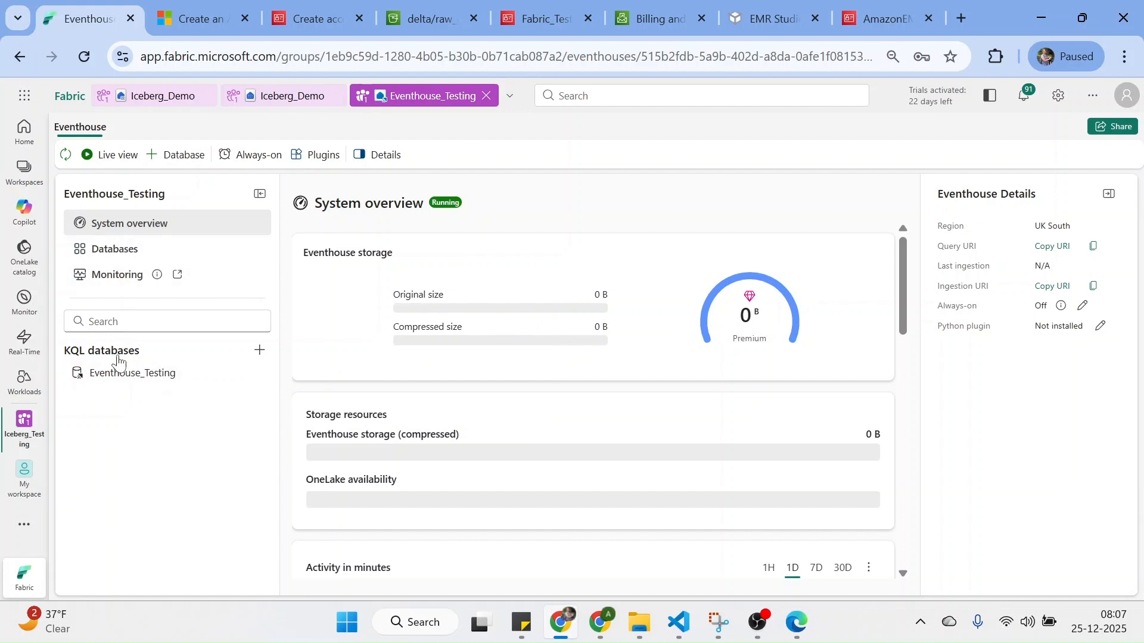
pyautogui.click(131, 374)
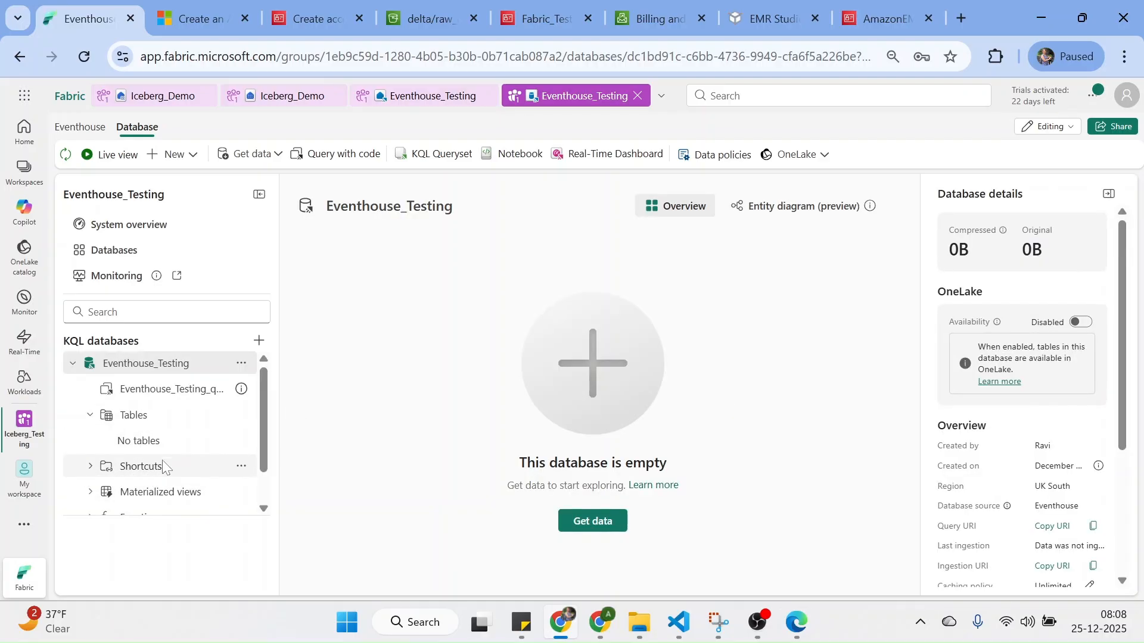
pyautogui.click(90, 415)
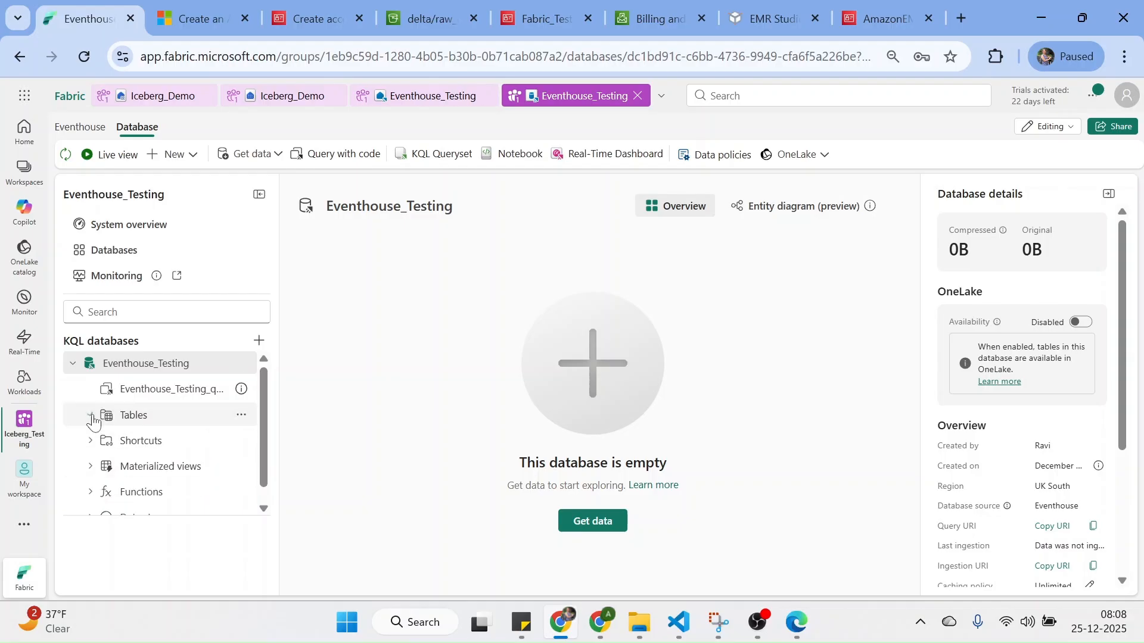
# Start a new Amazon S3 shortcut in the Eventhouse_Testing database using the existing connection aws_s3_shortcut_conn1, and switch its location setup to path view.
pyautogui.click(241, 442)
pyautogui.click(263, 461)
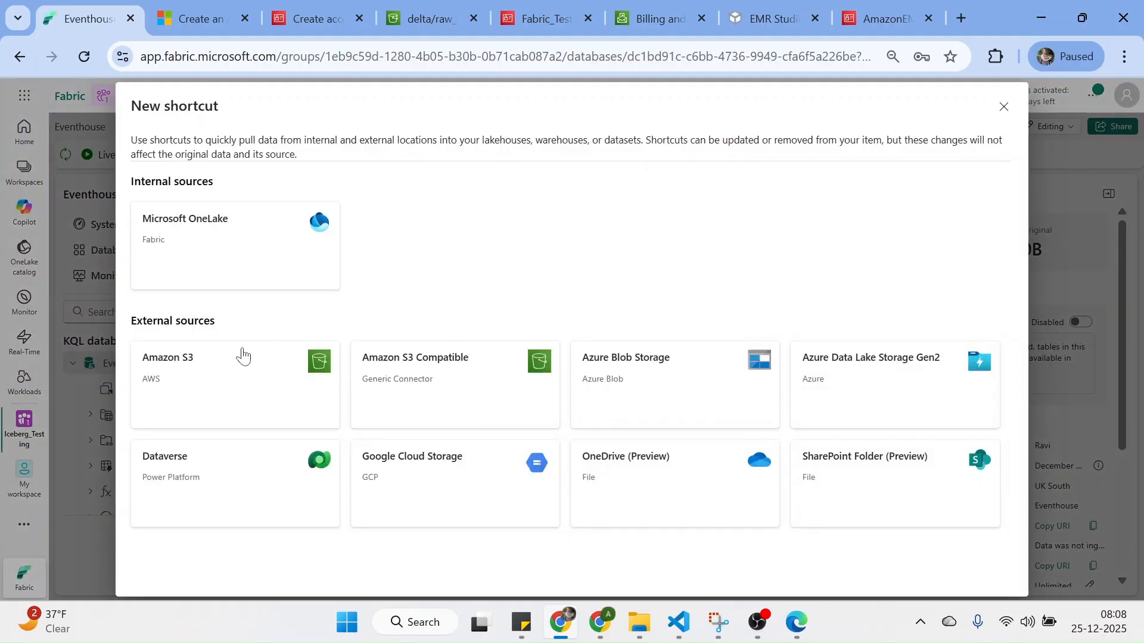
pyautogui.click(242, 357)
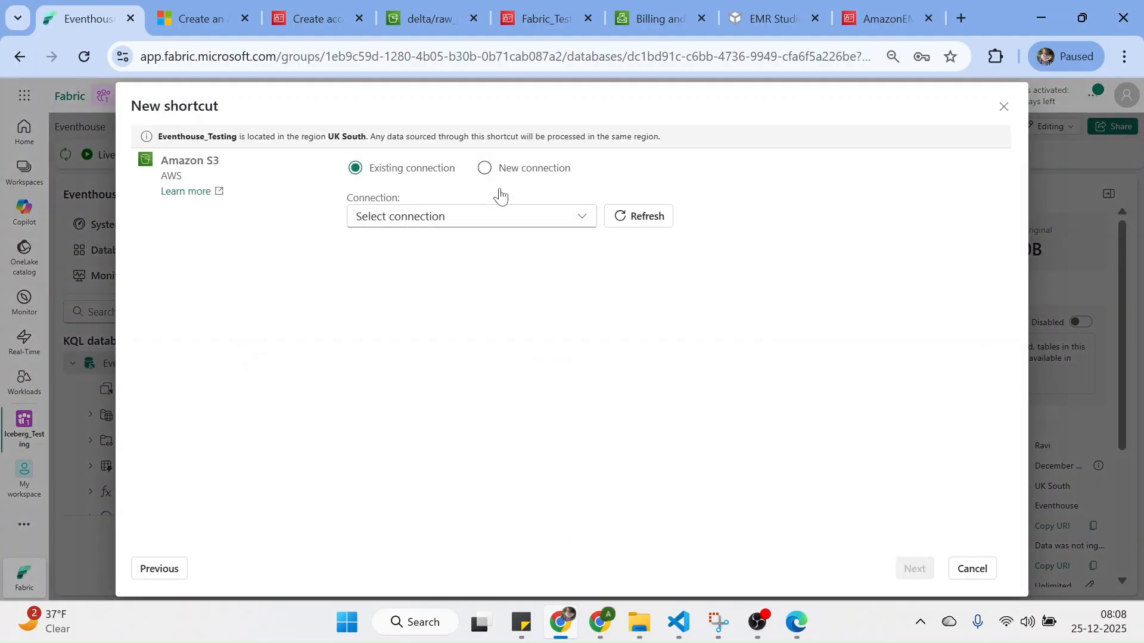
pyautogui.click(431, 221)
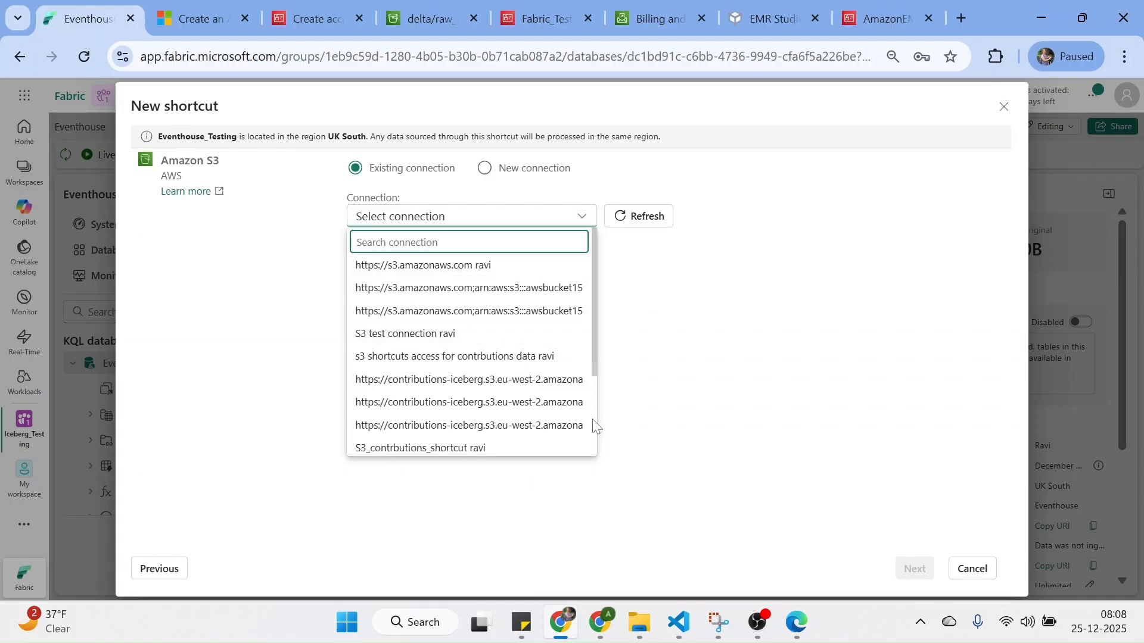
pyautogui.scroll(-2, 593, 424)
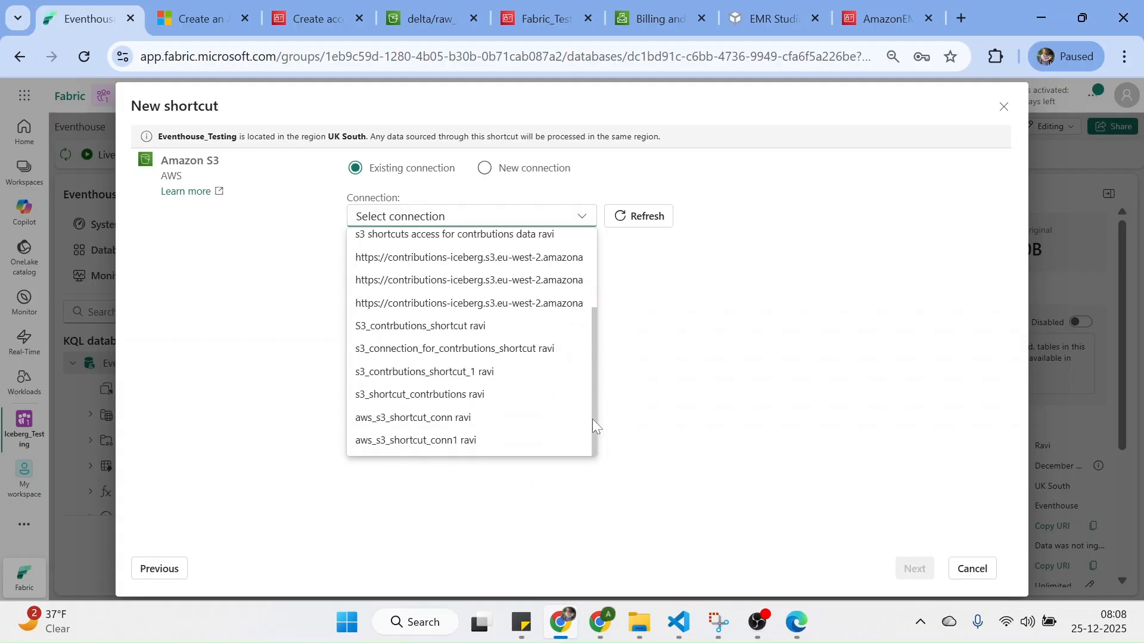
pyautogui.click(429, 442)
pyautogui.click(914, 568)
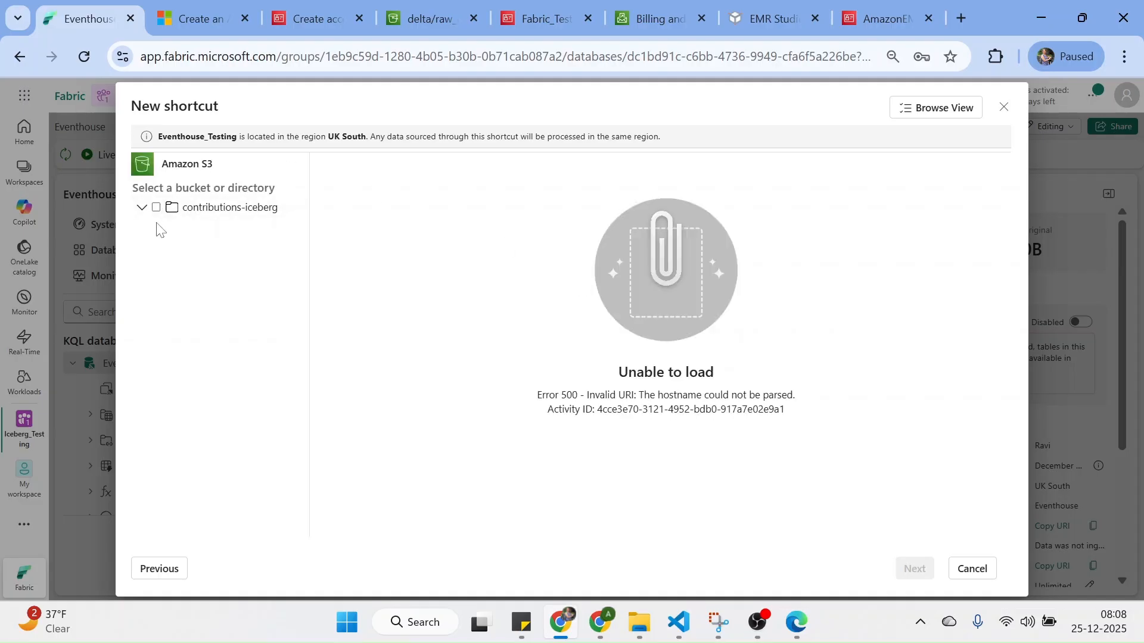
pyautogui.click(918, 115)
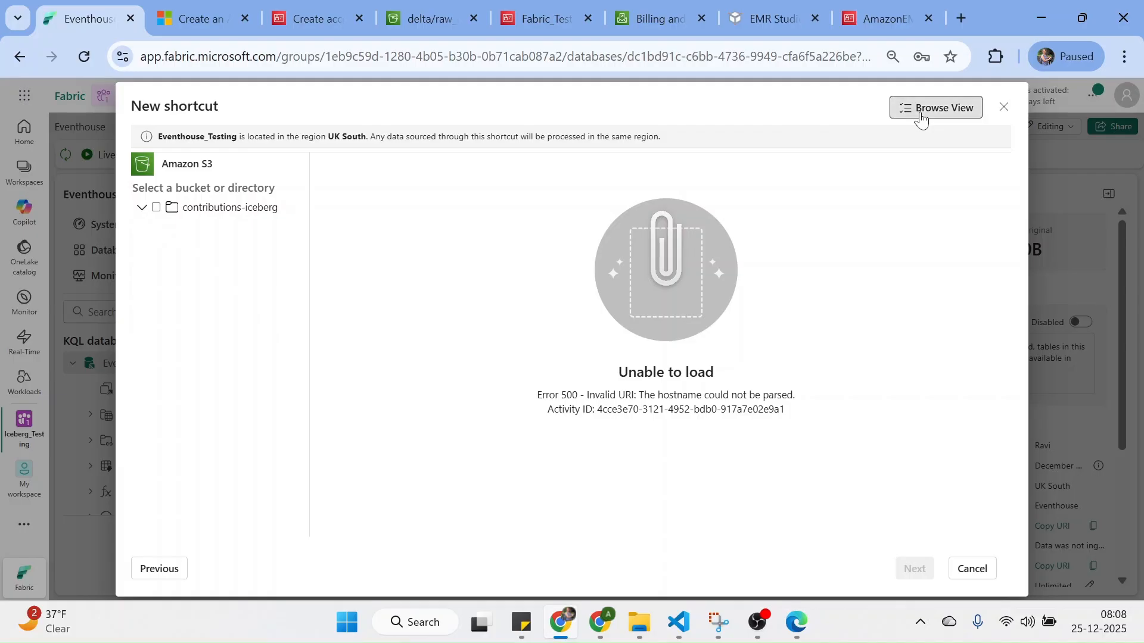
pyautogui.click(918, 159)
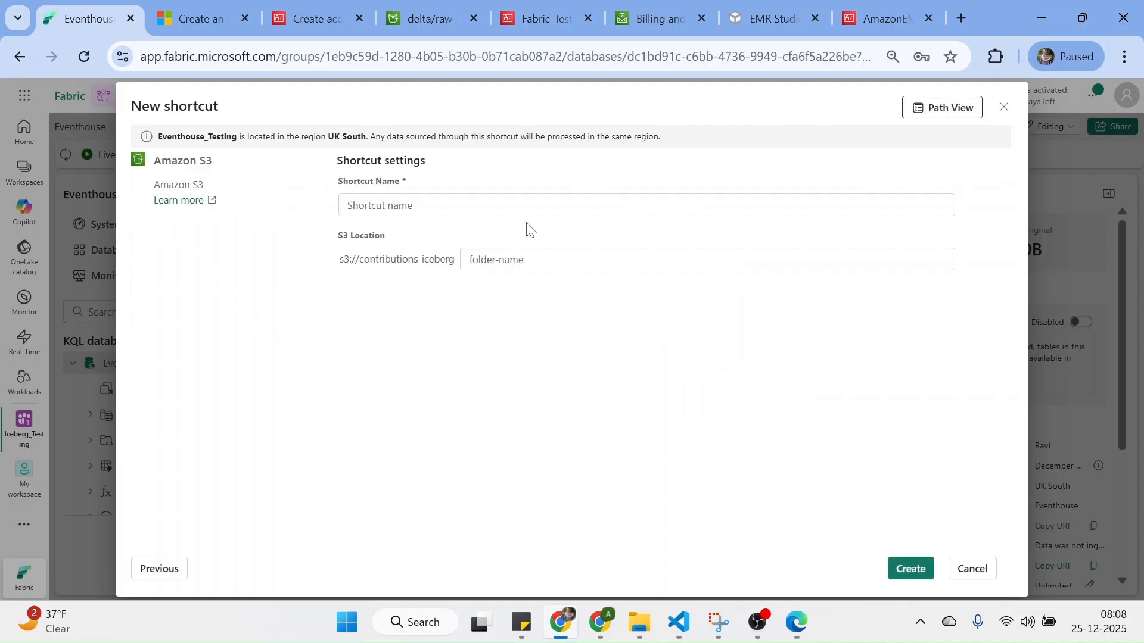
# Copy the delta/raw_contributions path from the object key in the S3 console and enter it as the shortcut's S3 location folder.
pyautogui.click(595, 260)
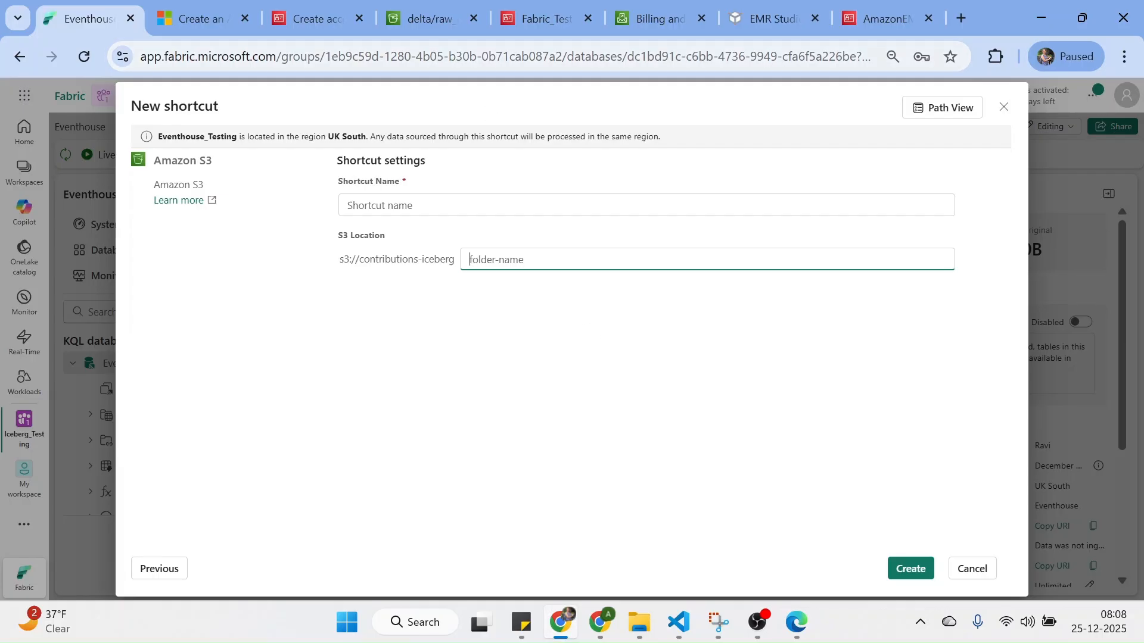
pyautogui.click(429, 27)
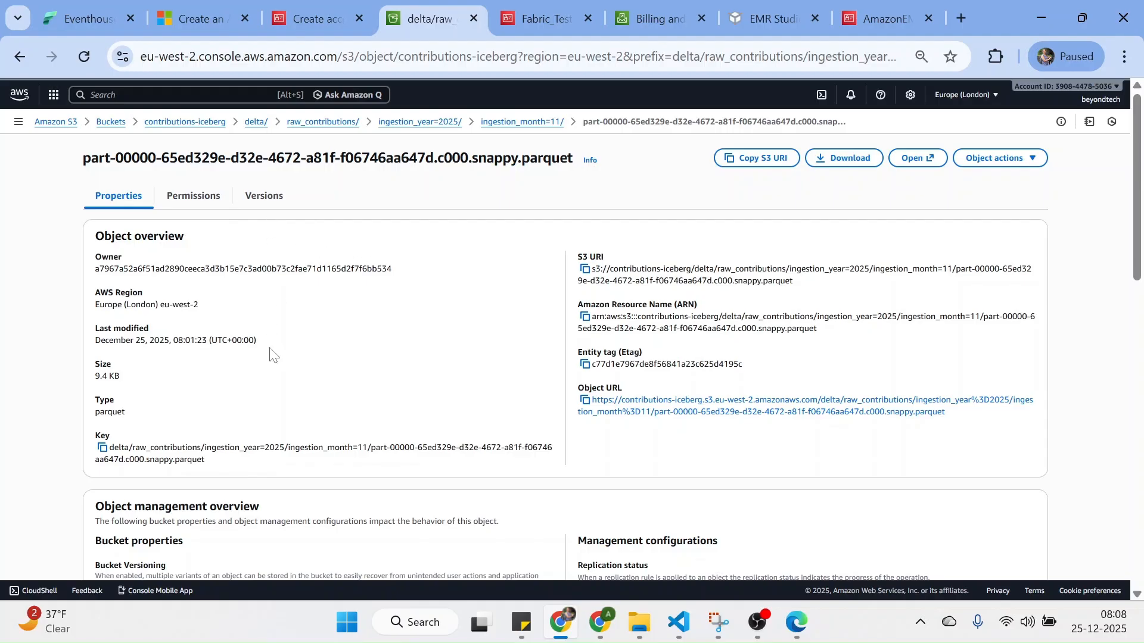
pyautogui.moveTo(198, 448); pyautogui.dragTo(109, 448)
pyautogui.hotkey('ctrl', 'c')
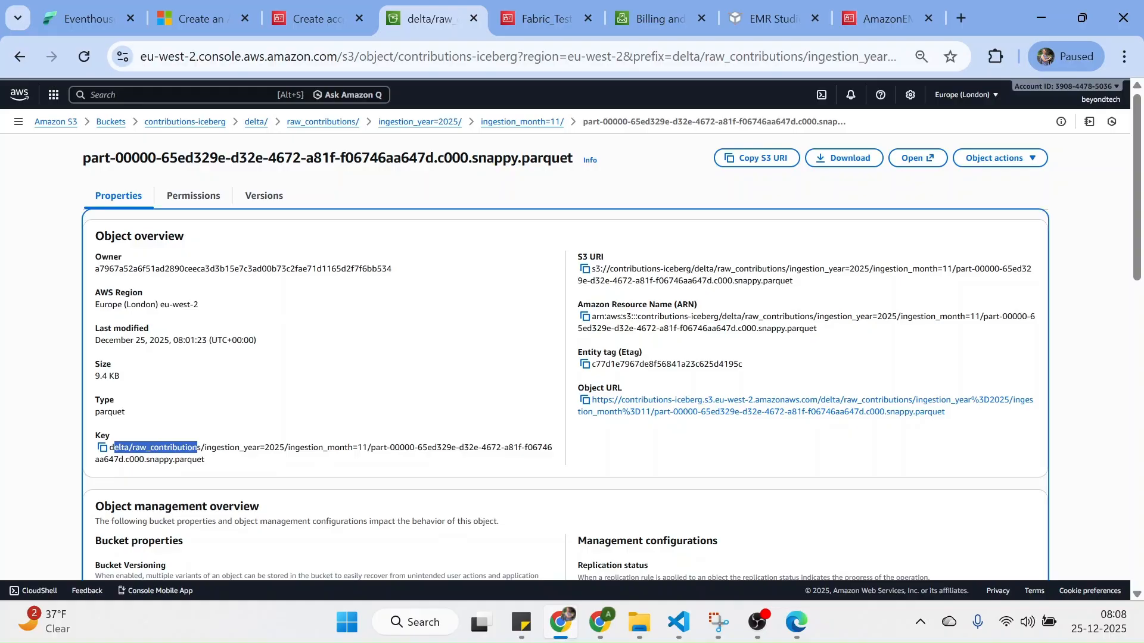
pyautogui.click(106, 20)
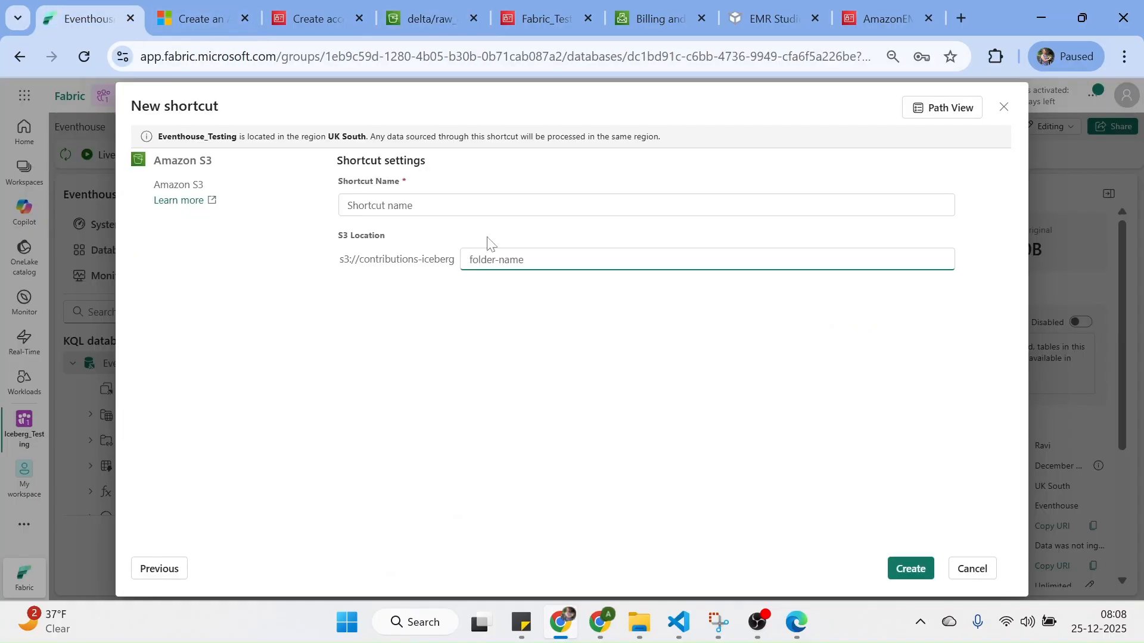
pyautogui.hotkey('ctrl', 'v')
pyautogui.write('d')
pyautogui.click(532, 328)
# Name the shortcut kql_shortcut_for_s3_contrbutions, create it, and dismiss the completion message.
pyautogui.click(350, 205)
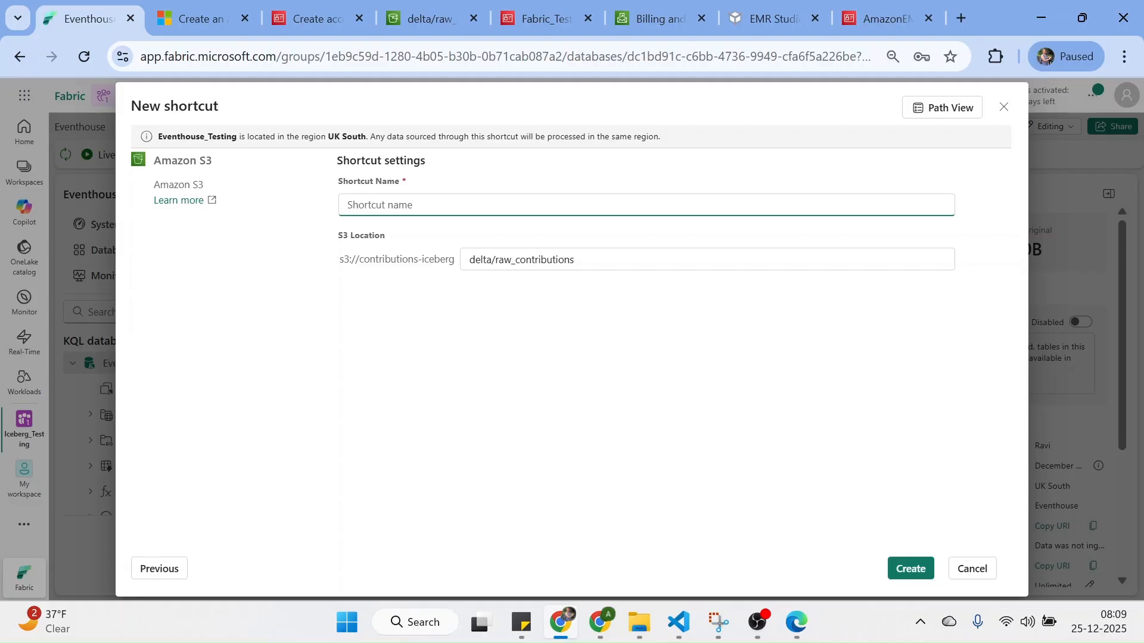
pyautogui.write('kql_shortcut_for_s3_contr')
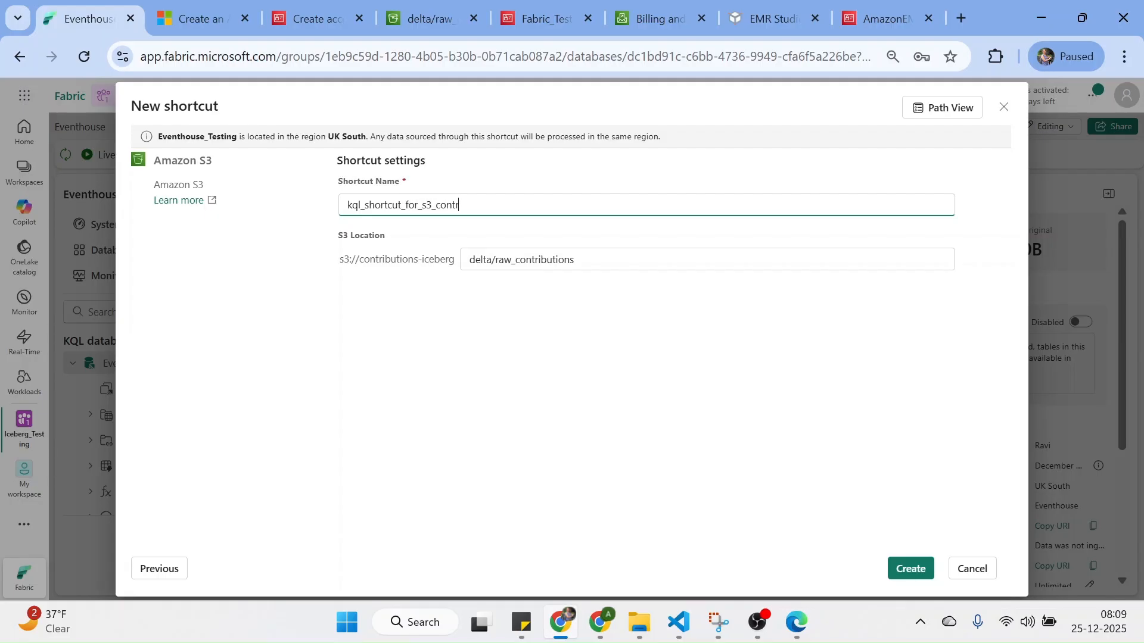
pyautogui.click(549, 296)
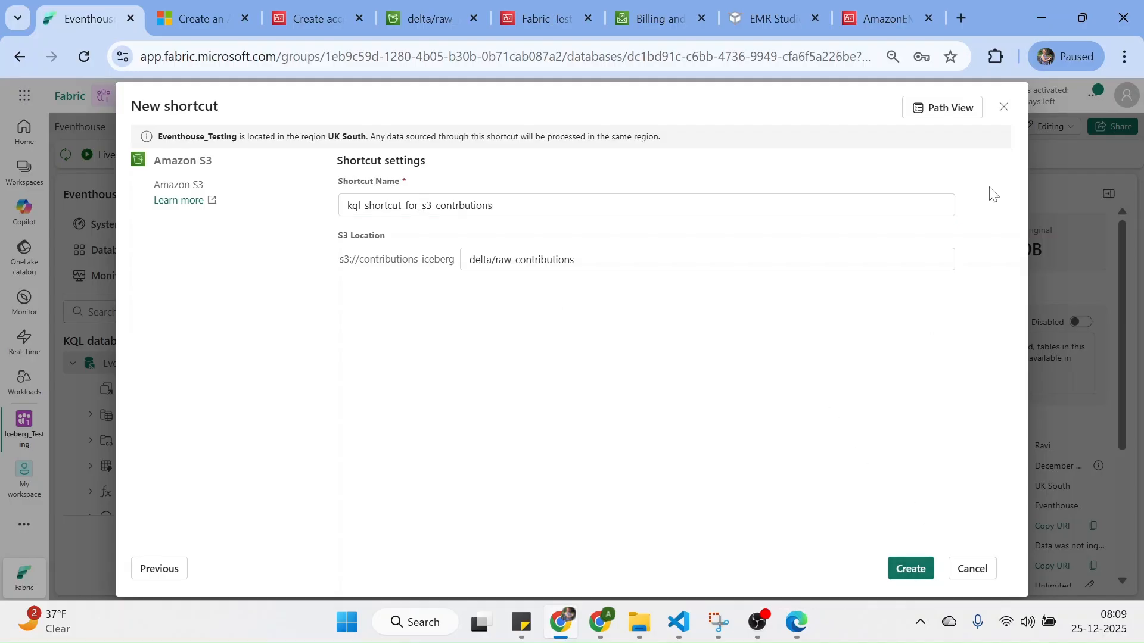
pyautogui.click(905, 571)
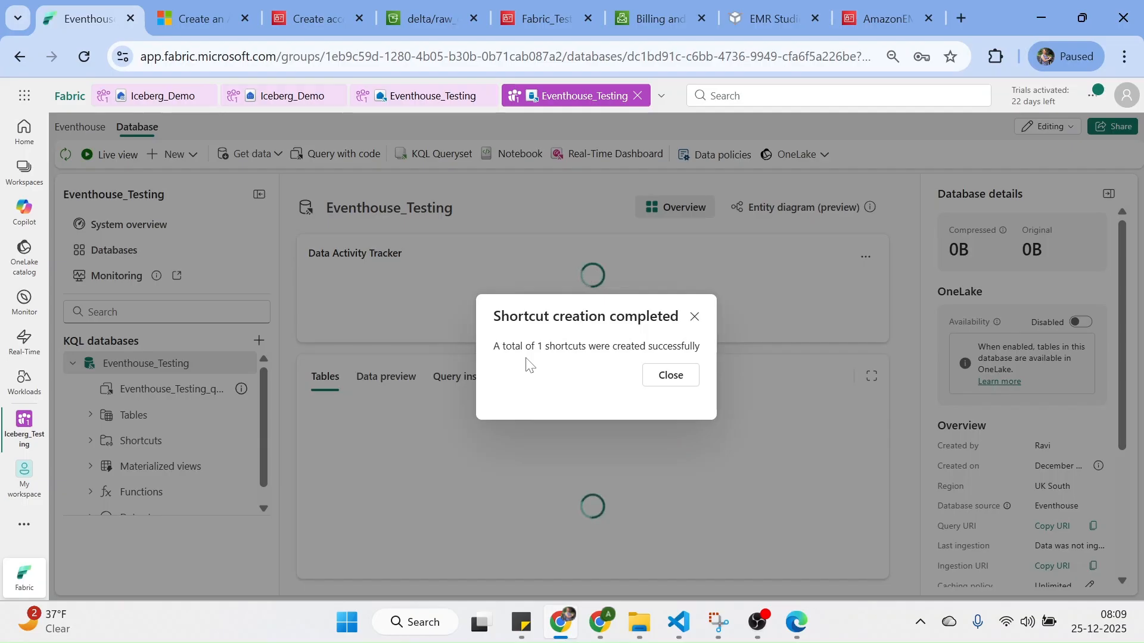
pyautogui.click(670, 379)
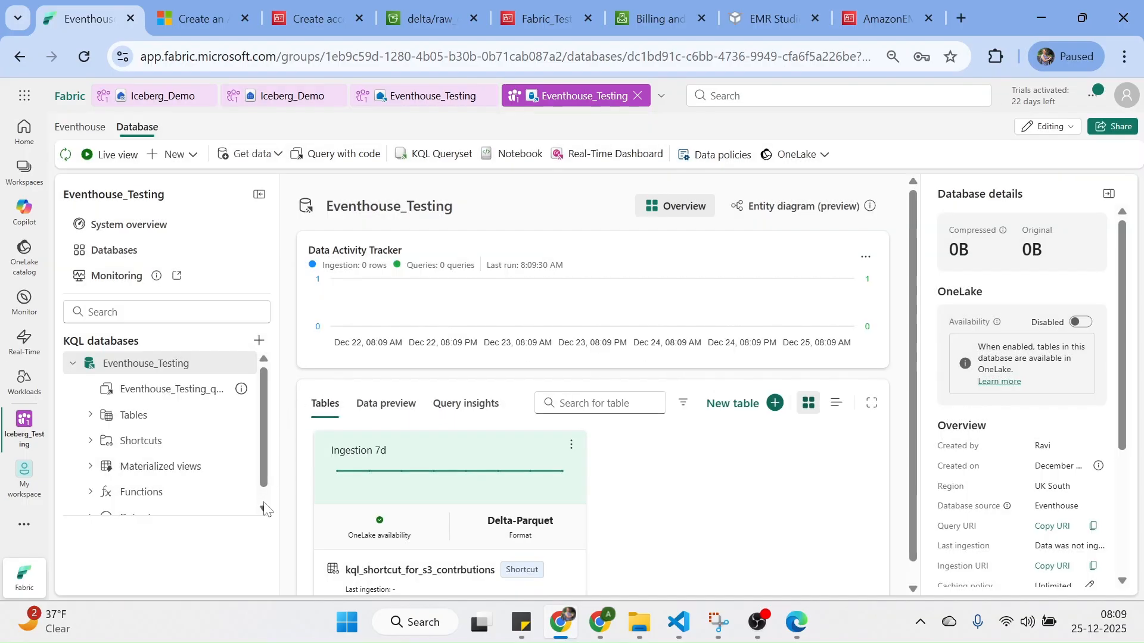
# Query the new kql_shortcut_for_s3_contrbutions shortcut with code to show any 100 records.
pyautogui.scroll(-1, 269, 439)
pyautogui.scroll(1, 271, 387)
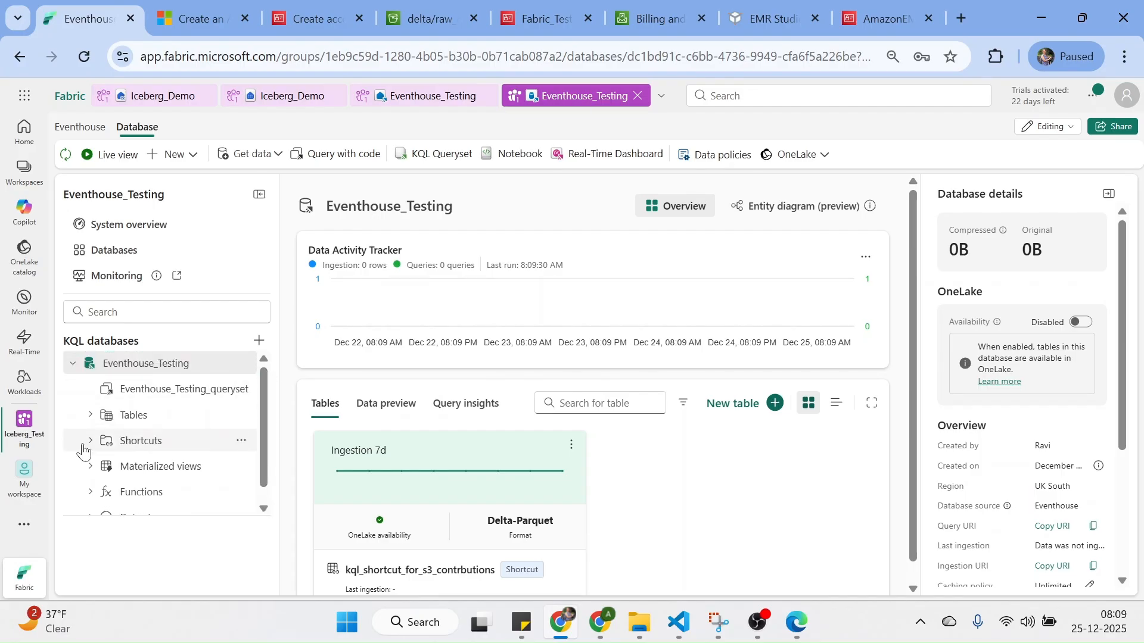
pyautogui.click(91, 442)
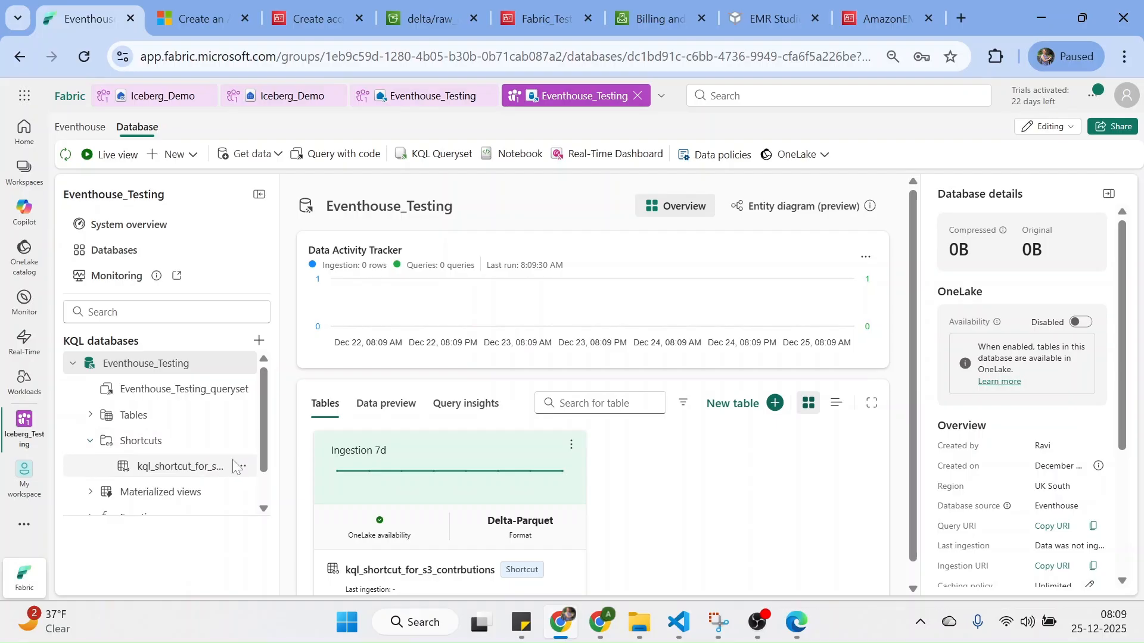
pyautogui.click(245, 471)
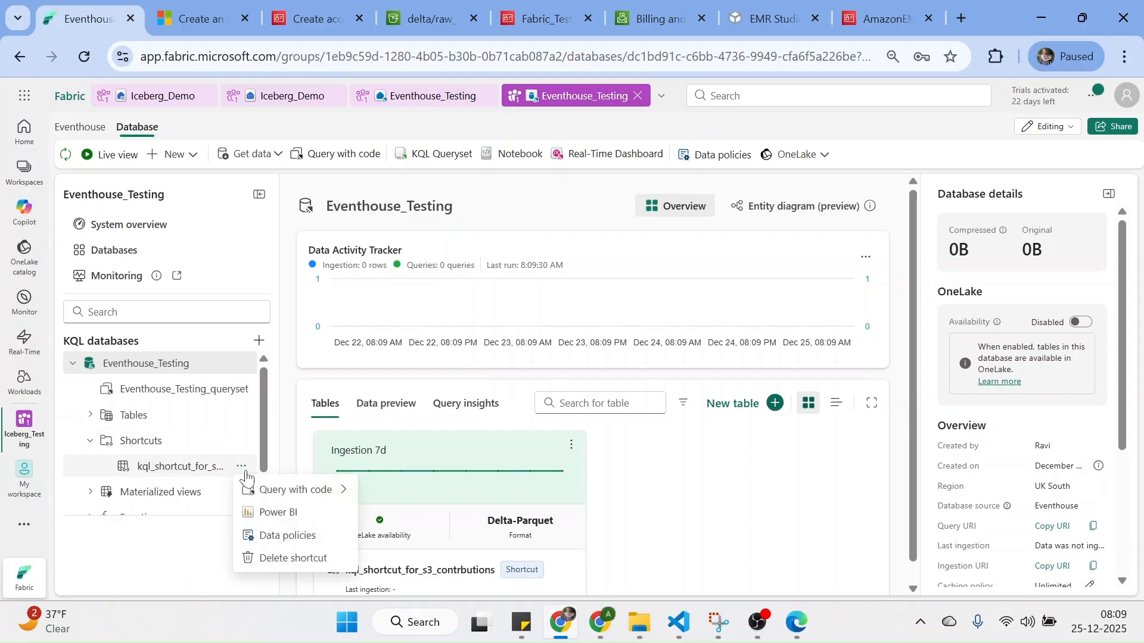
pyautogui.click(319, 484)
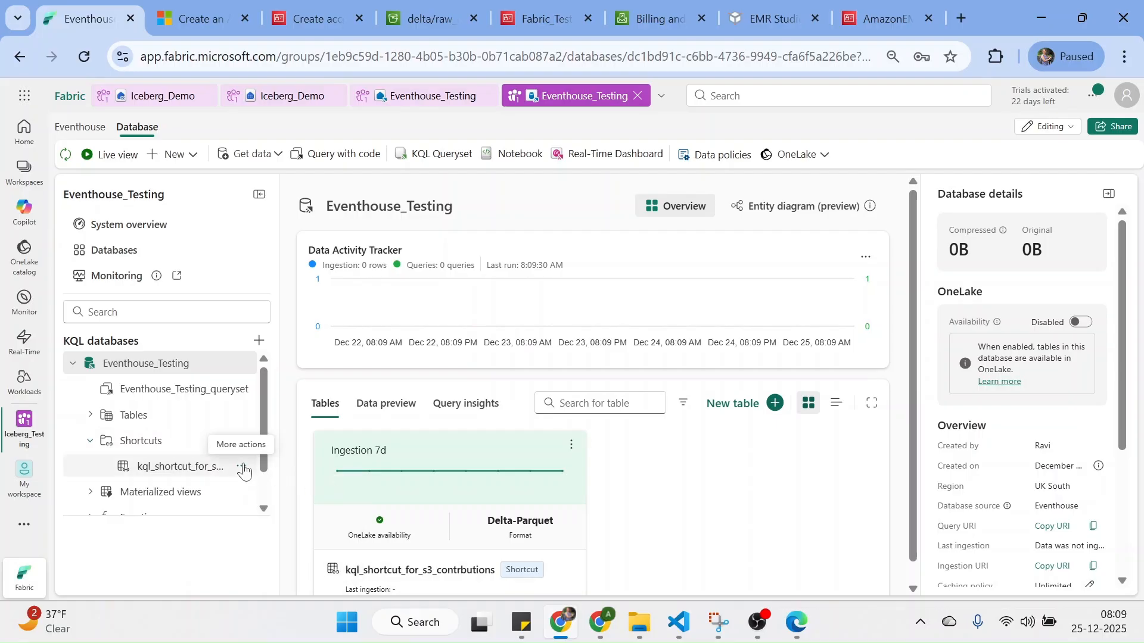
pyautogui.click(243, 467)
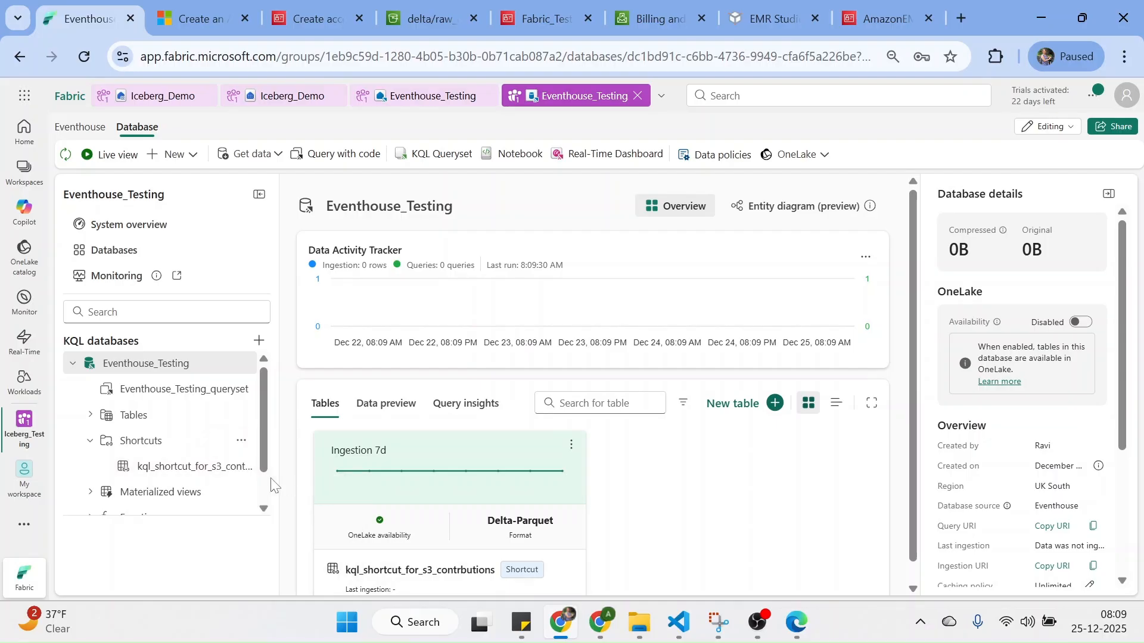
pyautogui.click(241, 466)
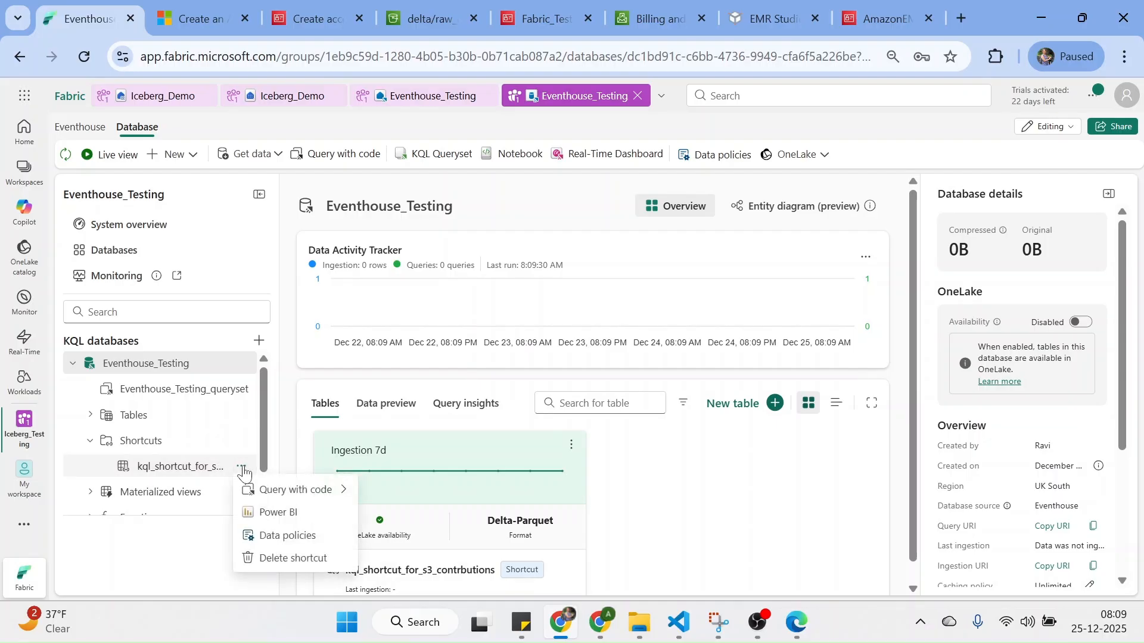
pyautogui.moveTo(336, 492)
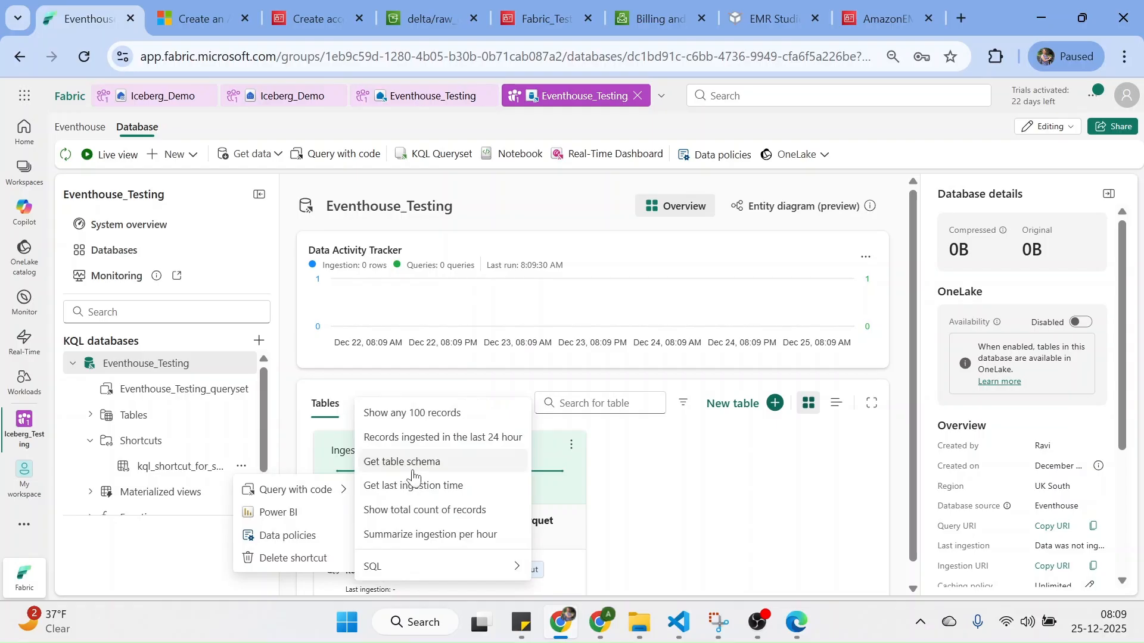
pyautogui.click(432, 415)
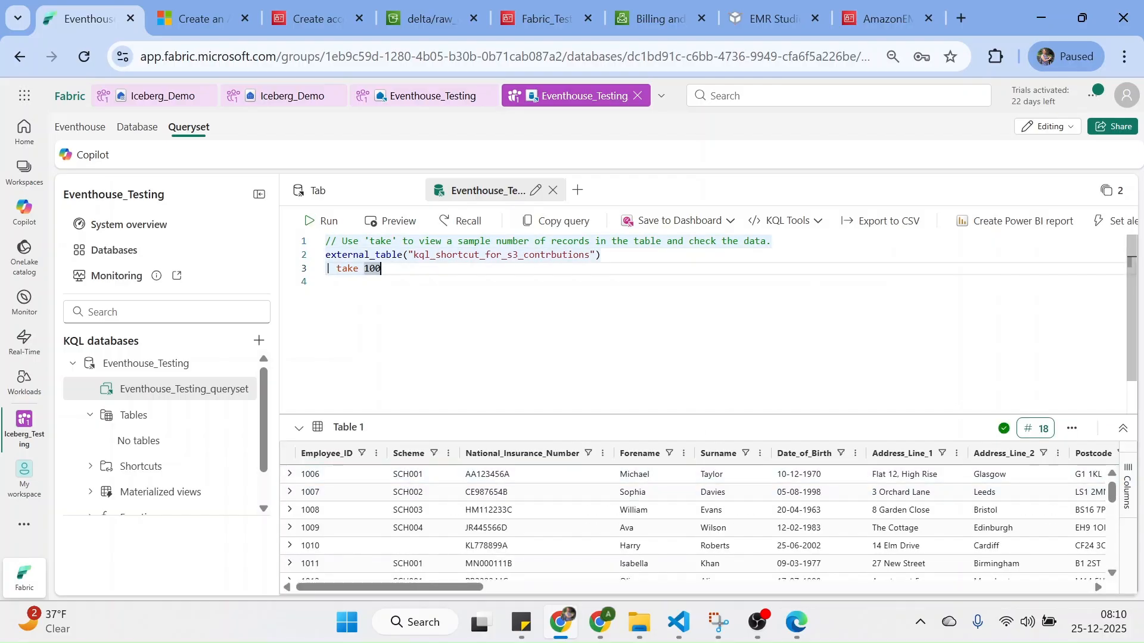
# Add a where line above take 100 in the KQL query, comparing Employee_ID with one employee's ID using a single equals sign.
pyautogui.click(601, 255)
pyautogui.press('Return')
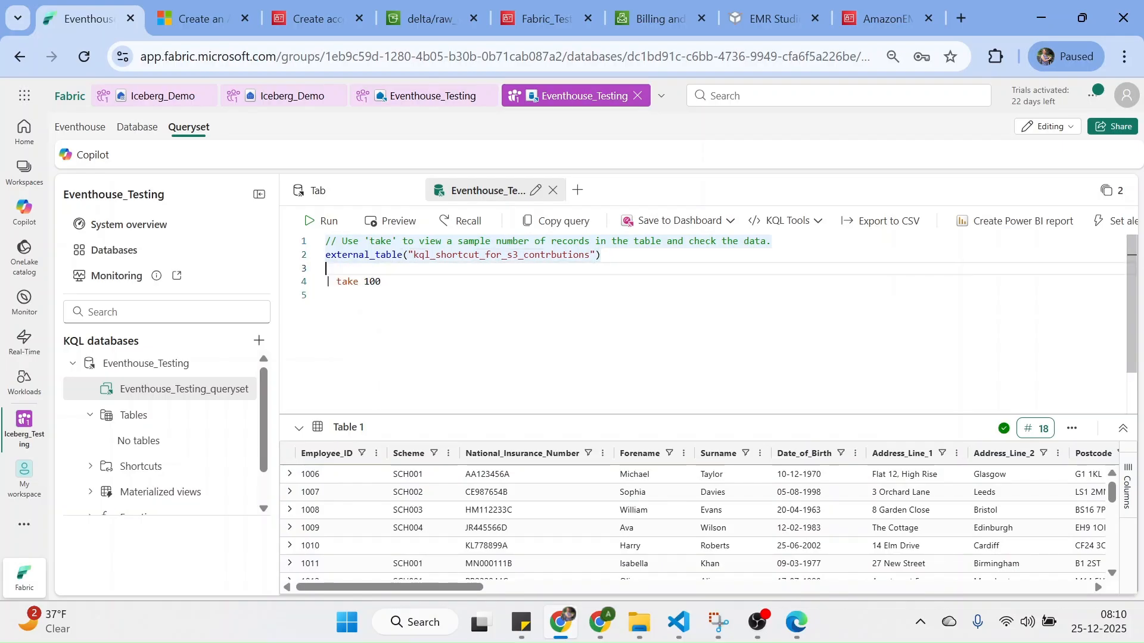
pyautogui.write('|')
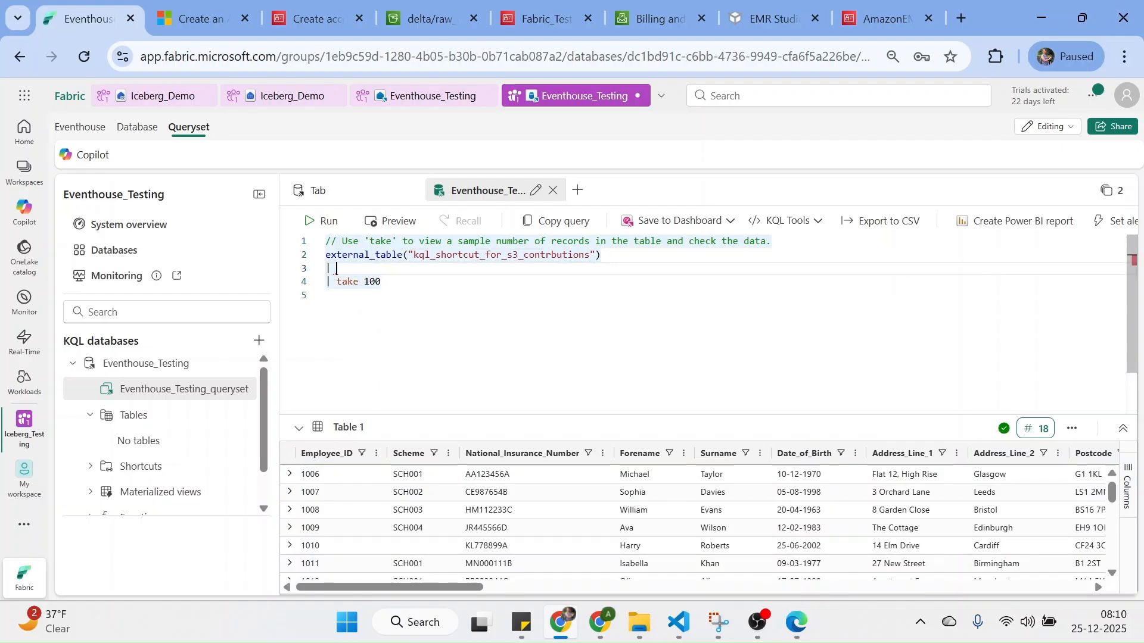
pyautogui.write(' where ')
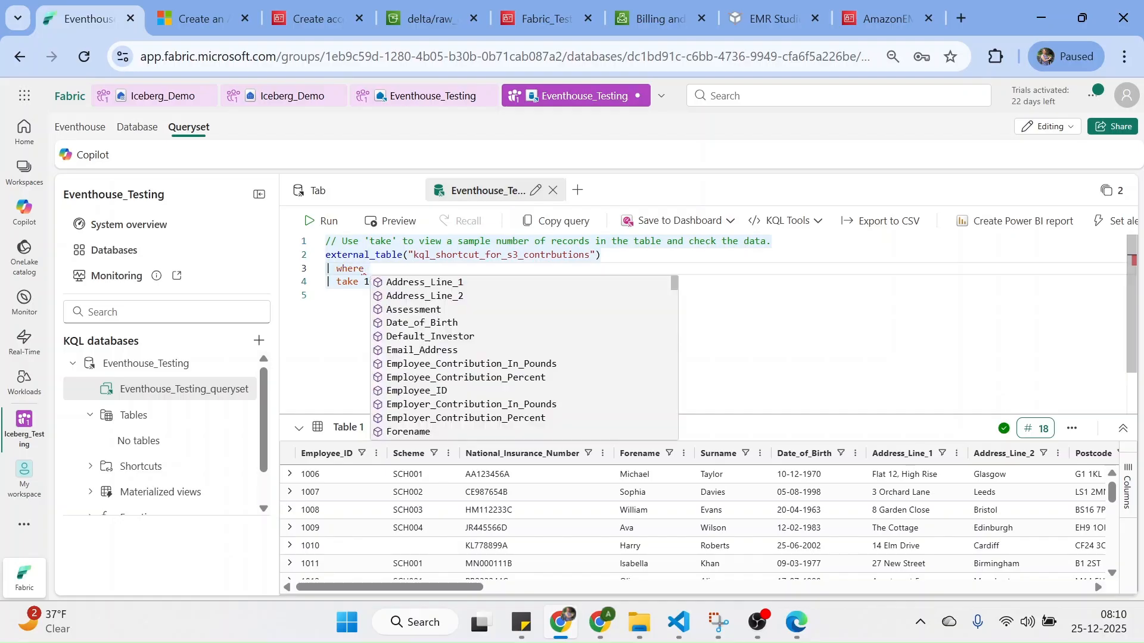
pyautogui.write('Em')
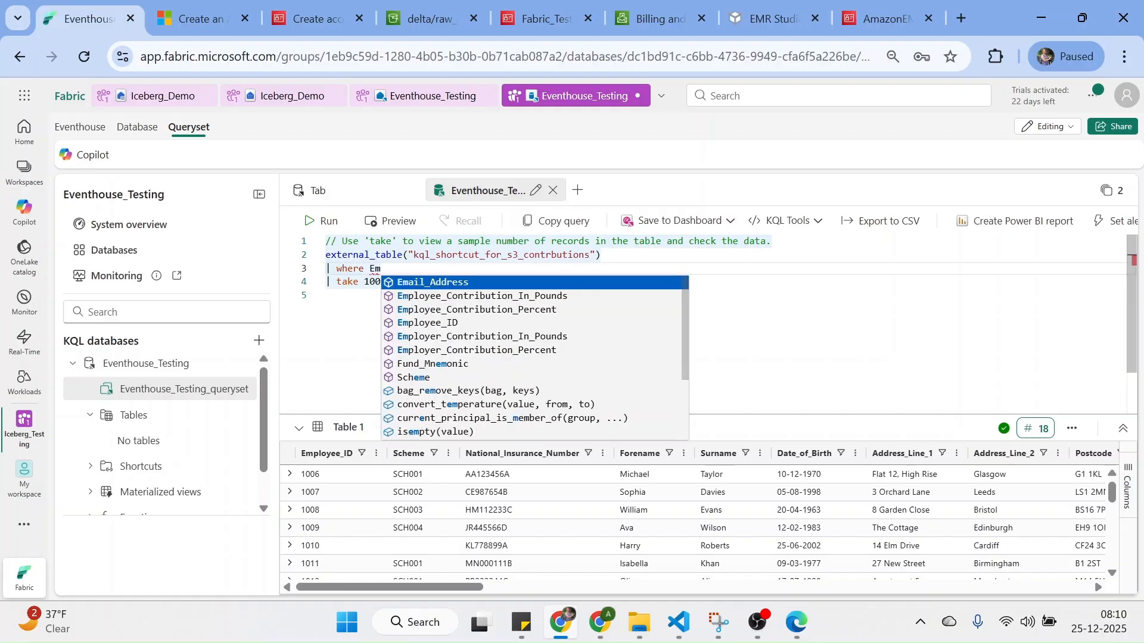
pyautogui.press('Down')
pyautogui.press('Down')
pyautogui.press('Down')
pyautogui.press('Return')
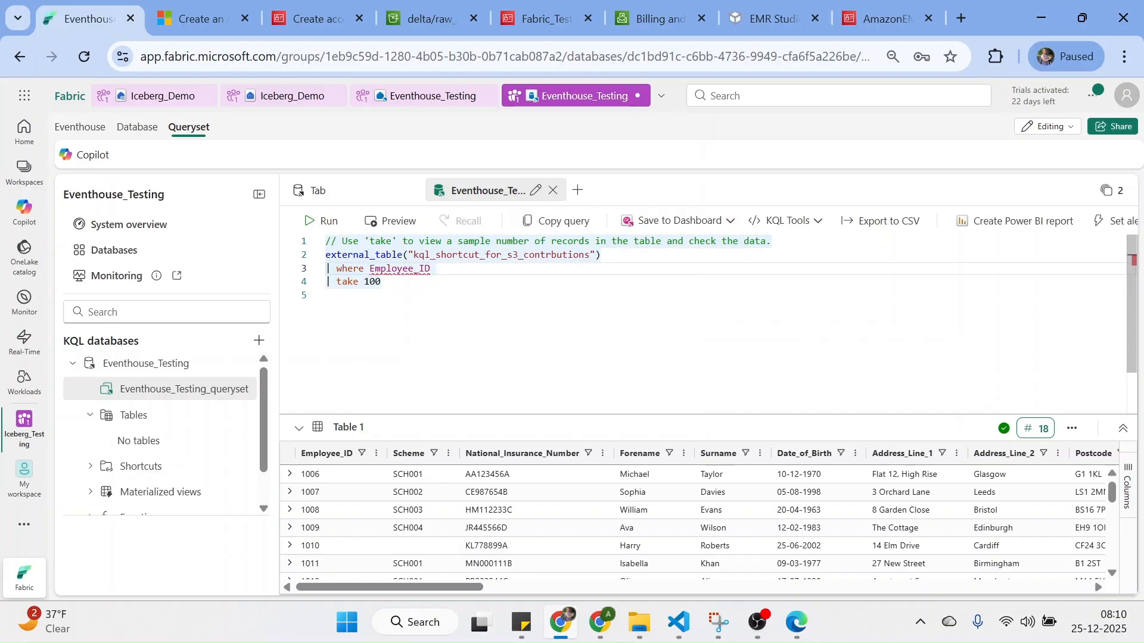
pyautogui.write('= 1011')
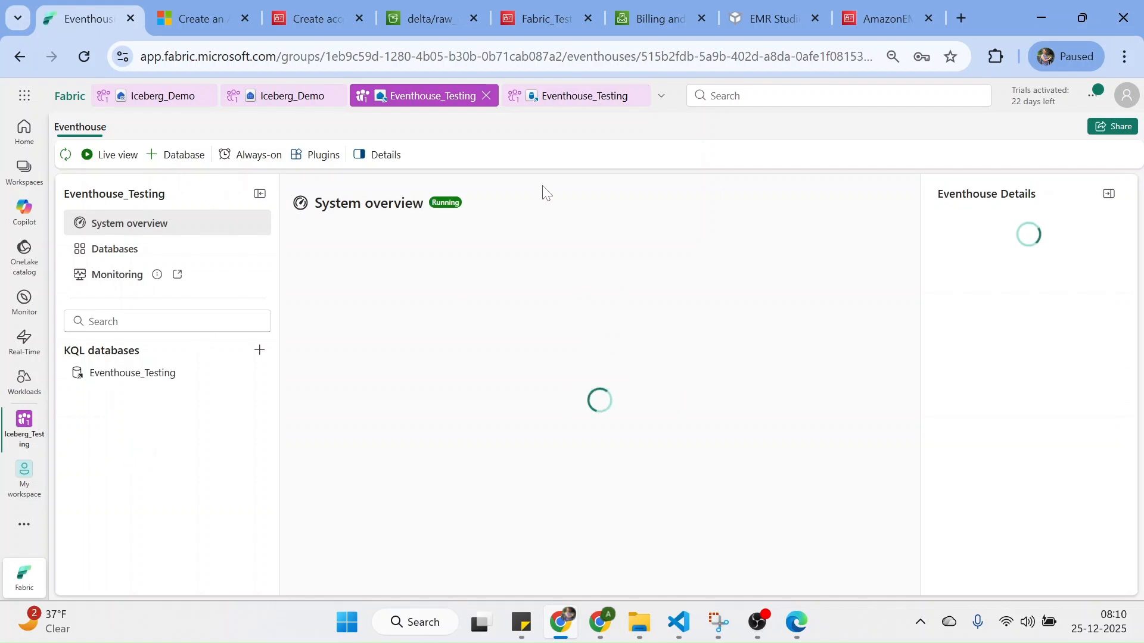
pyautogui.click(563, 105)
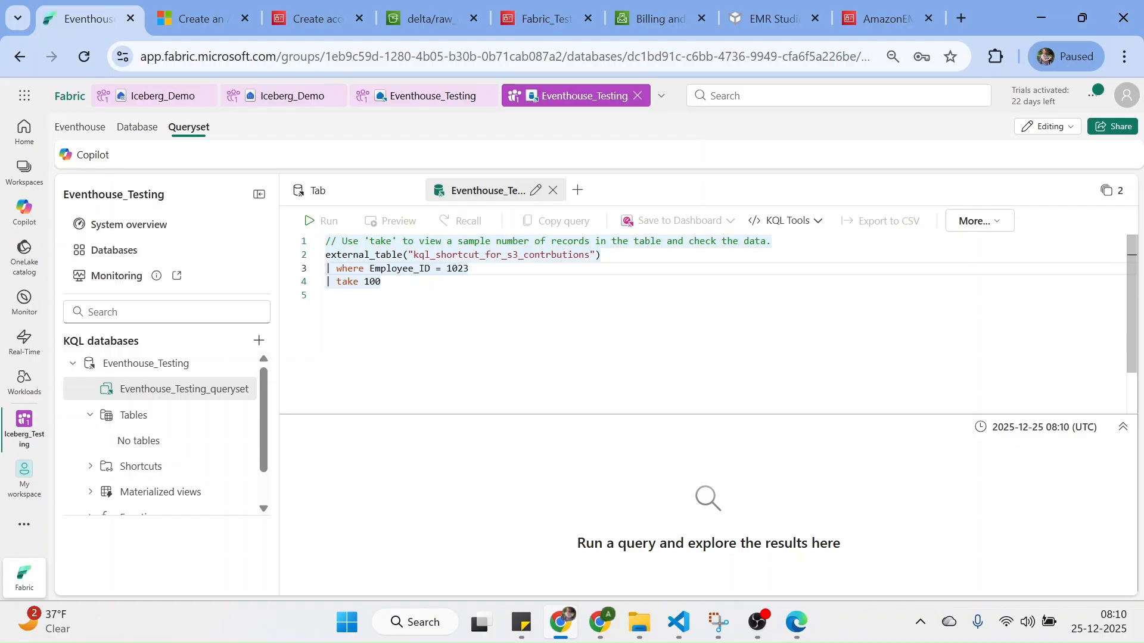
pyautogui.press('Down')
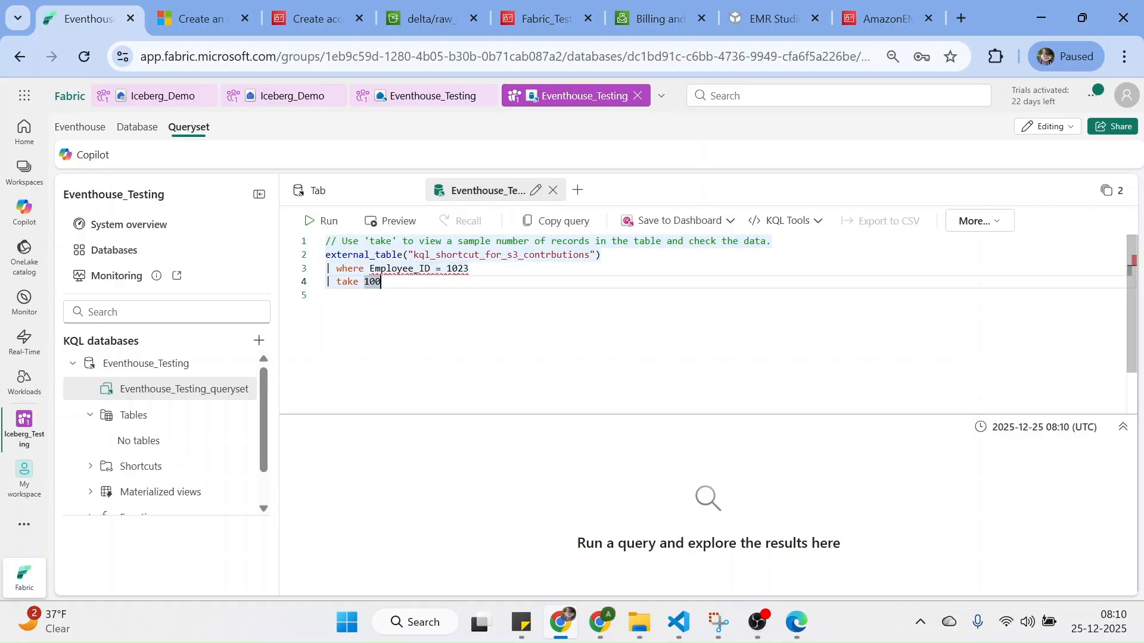
# Correct the Employee_ID filter to use == with the employee's ID as a single-quoted string, and run the query.
pyautogui.click(441, 268)
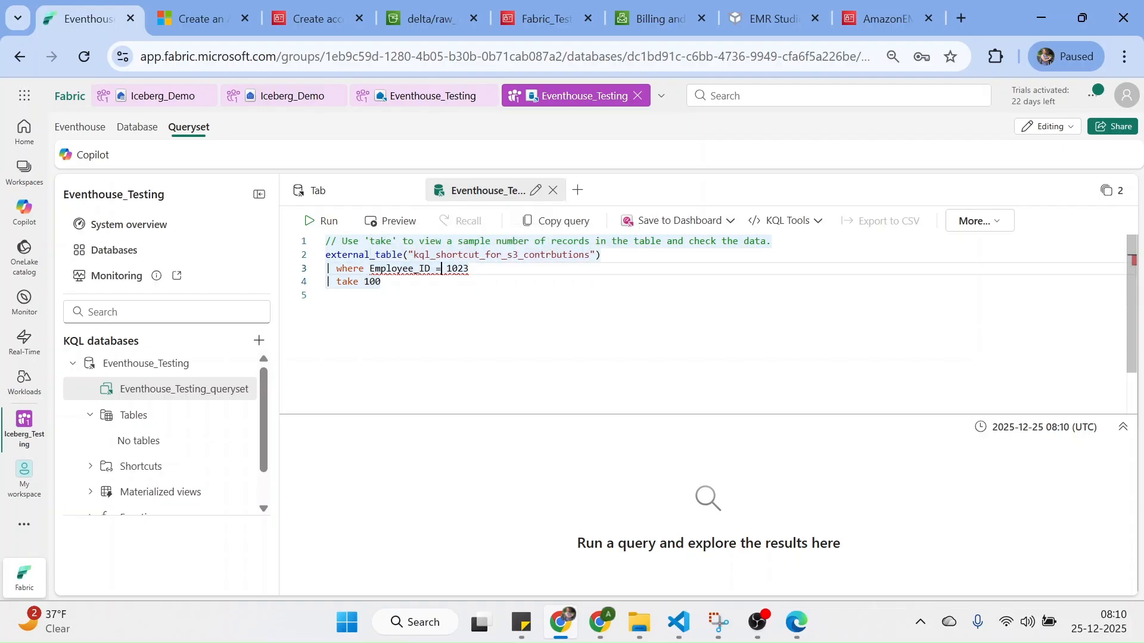
pyautogui.write('=')
pyautogui.press('Right')
pyautogui.write("'1023")
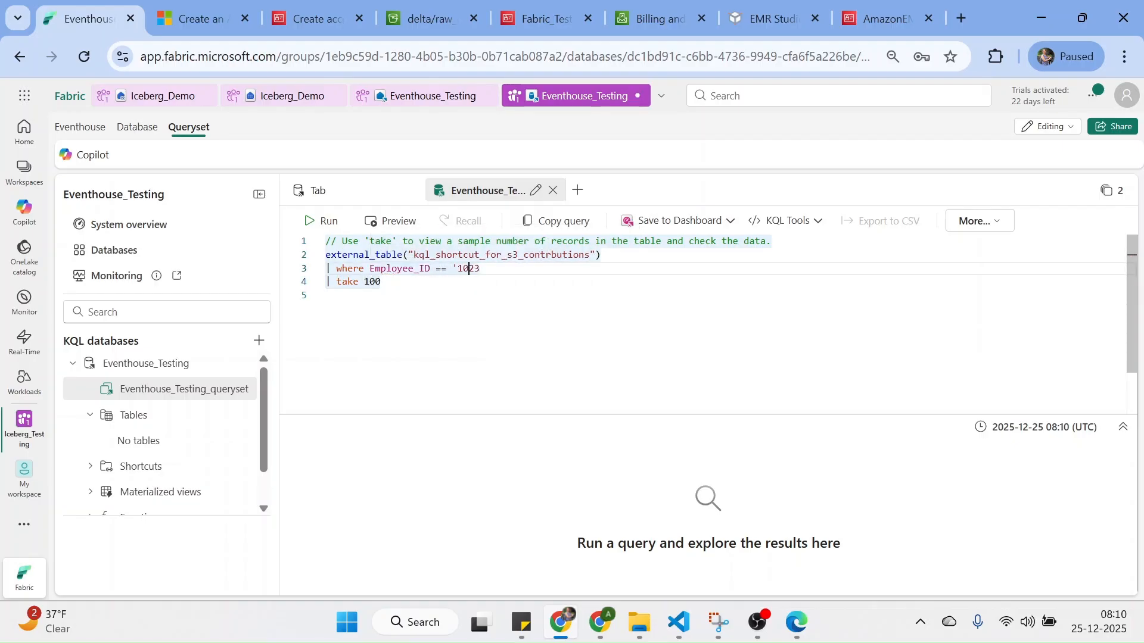
pyautogui.write("'")
pyautogui.click(325, 222)
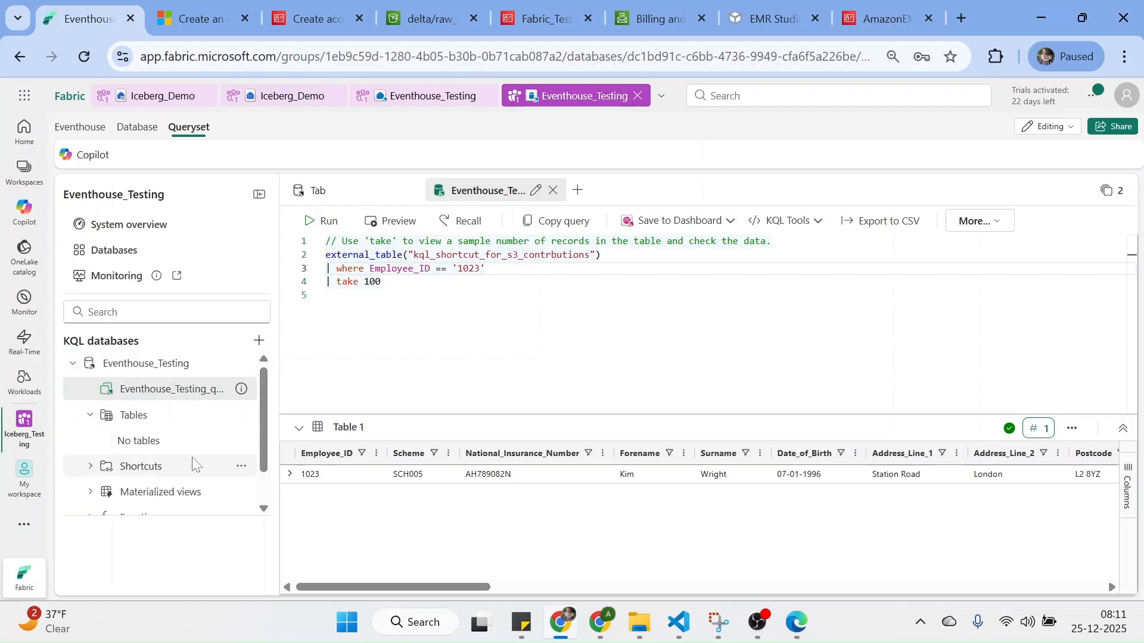
# Examine the actions available for kql_shortcut_for_s3_contrbutions and for the Shortcuts folder in the KQL database.
pyautogui.click(90, 469)
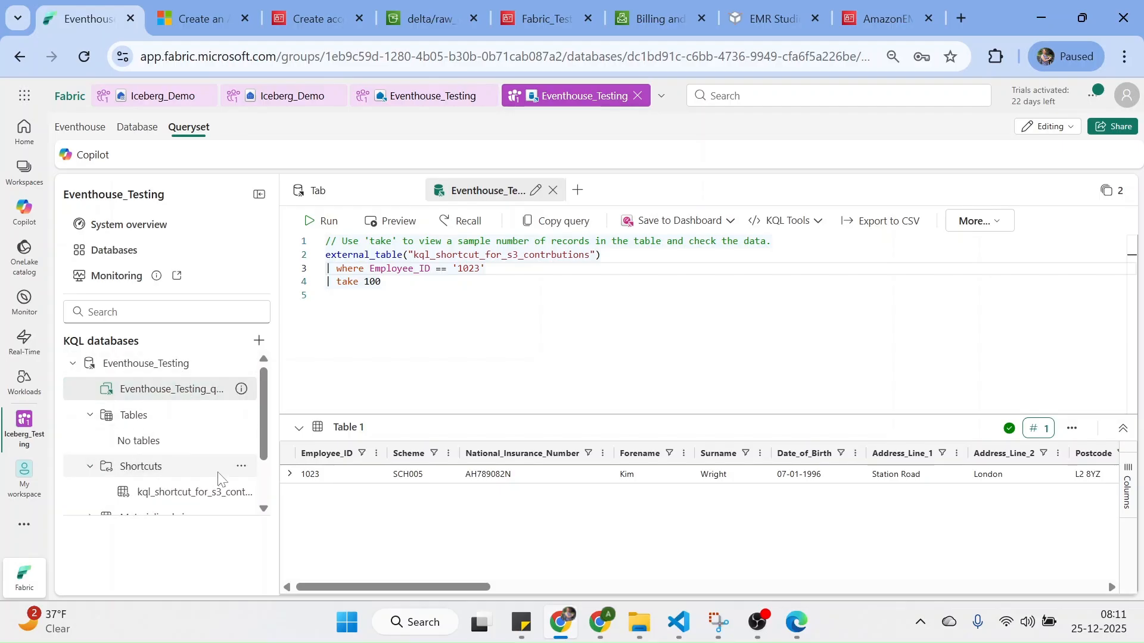
pyautogui.click(242, 493)
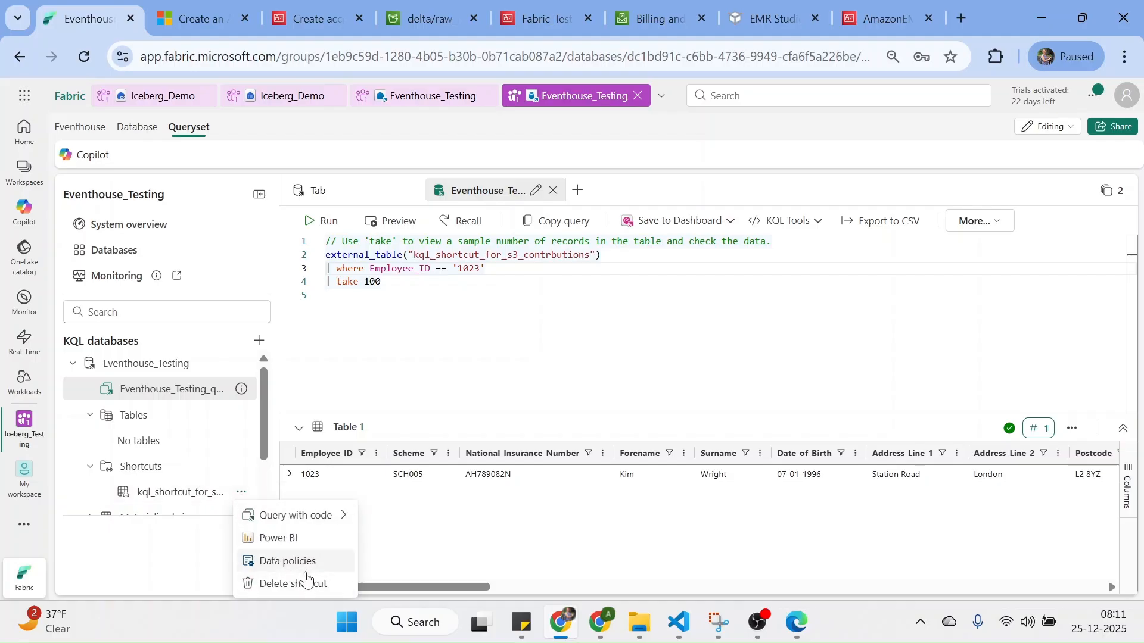
pyautogui.scroll(-1, 252, 443)
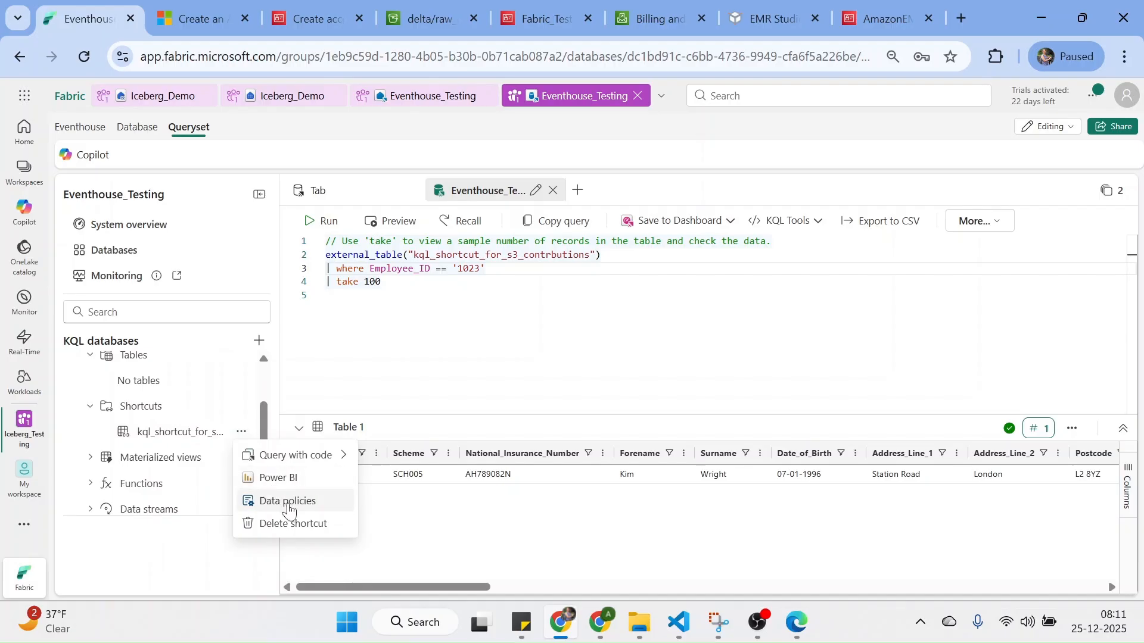
pyautogui.click(243, 435)
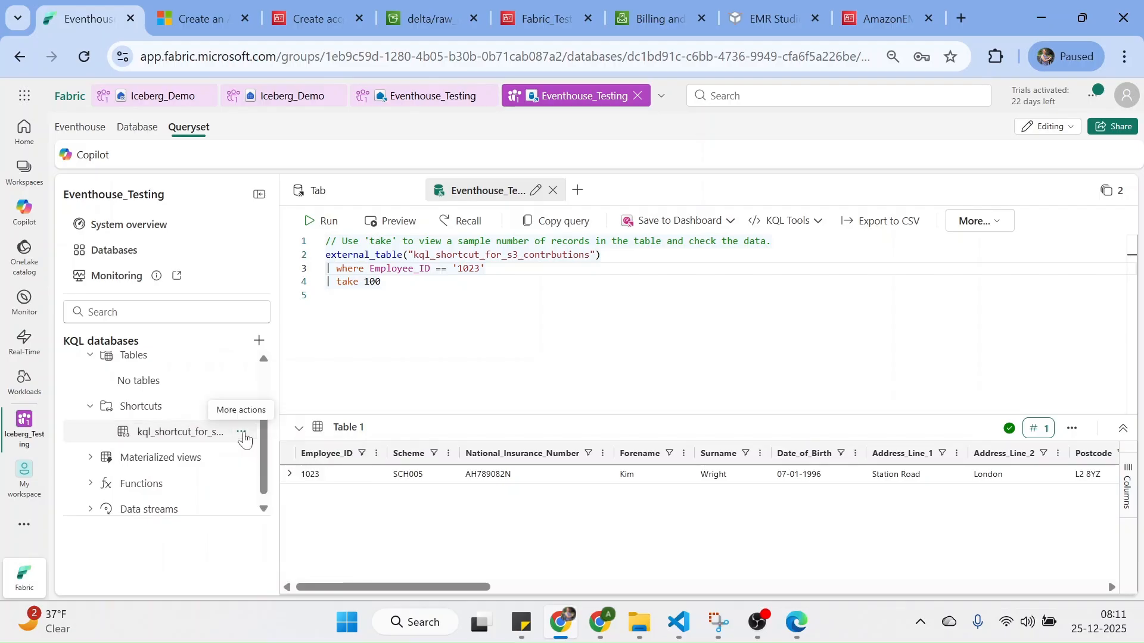
pyautogui.click(243, 434)
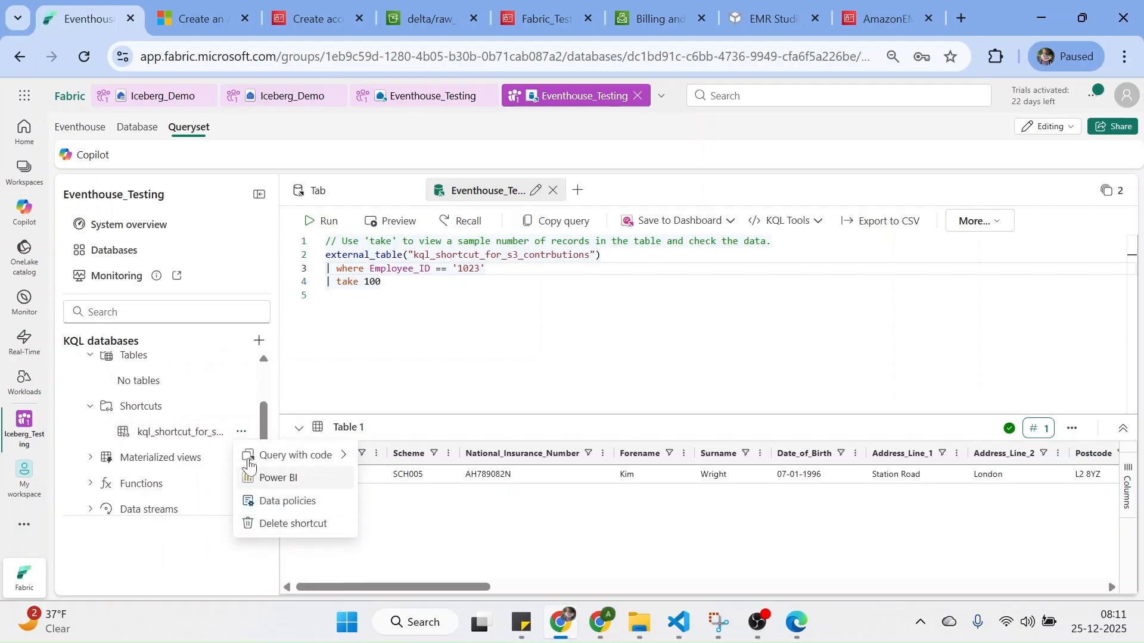
pyautogui.click(194, 416)
pyautogui.click(241, 406)
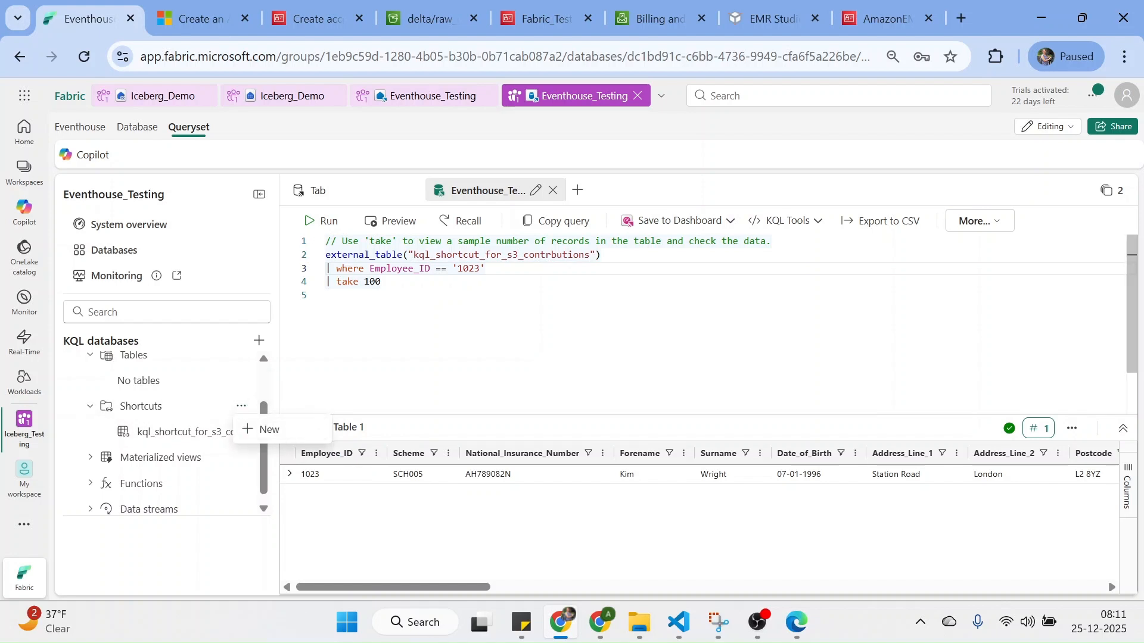
pyautogui.click(360, 361)
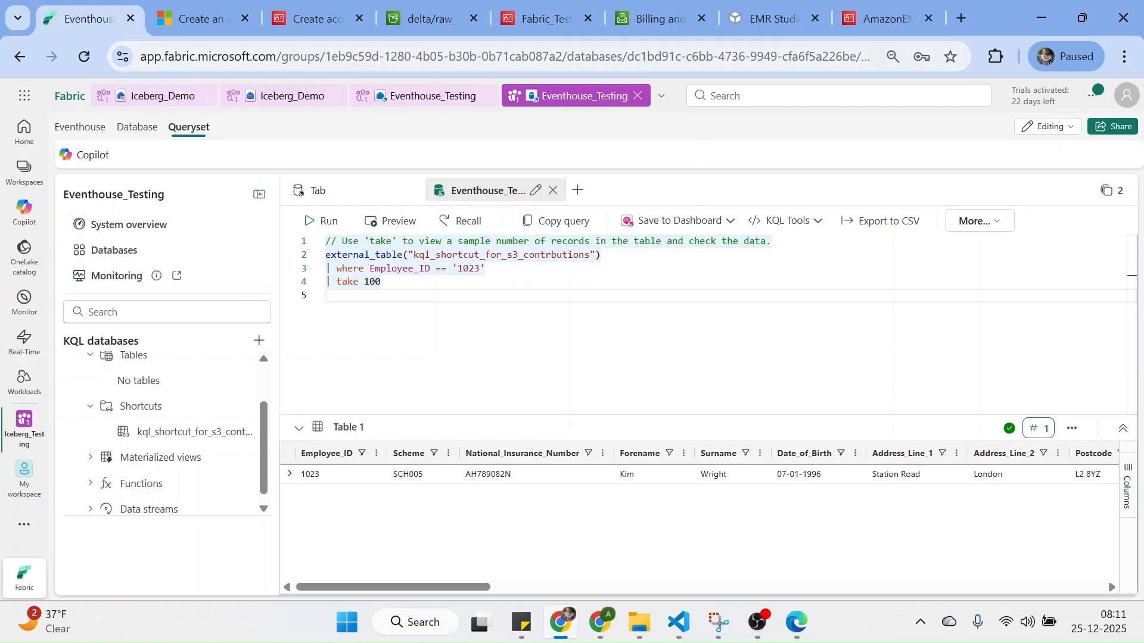
# Read the Limitations section of the Amazon S3 shortcut documentation, focusing on the Copy Blob API and nested-shortcut restrictions.
pyautogui.click(198, 20)
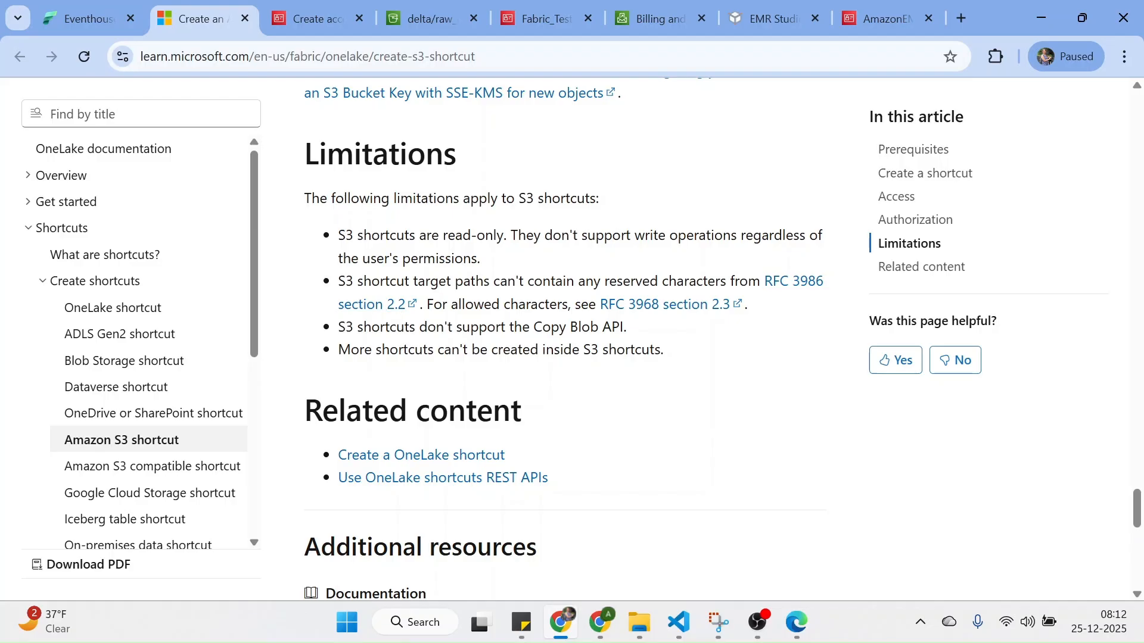
pyautogui.tripleClick(635, 332)
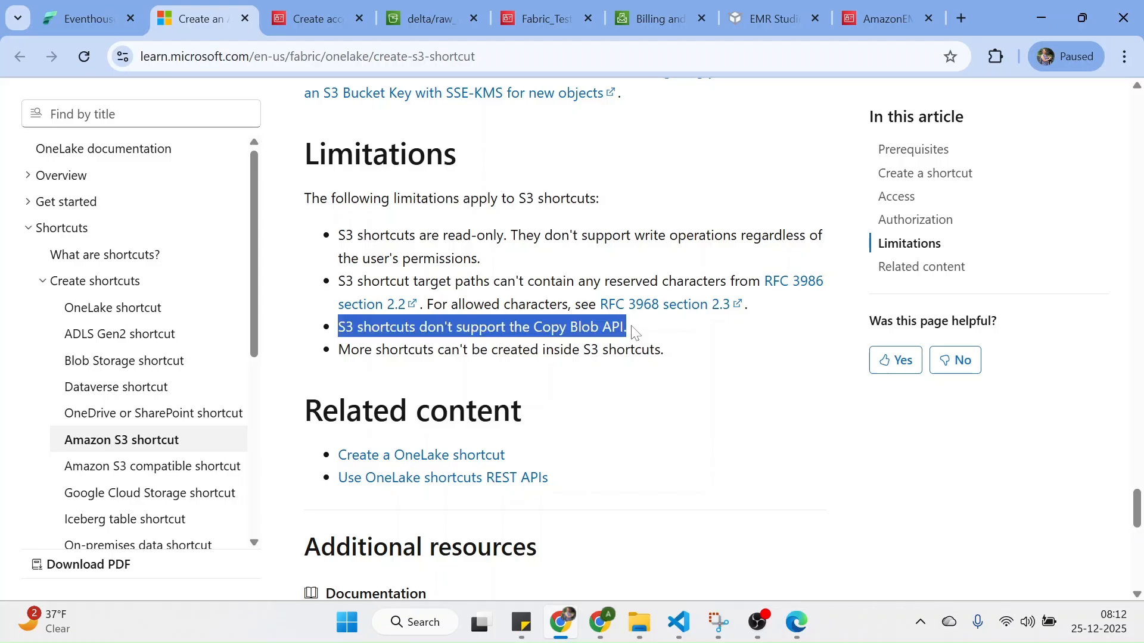
pyautogui.tripleClick(373, 349)
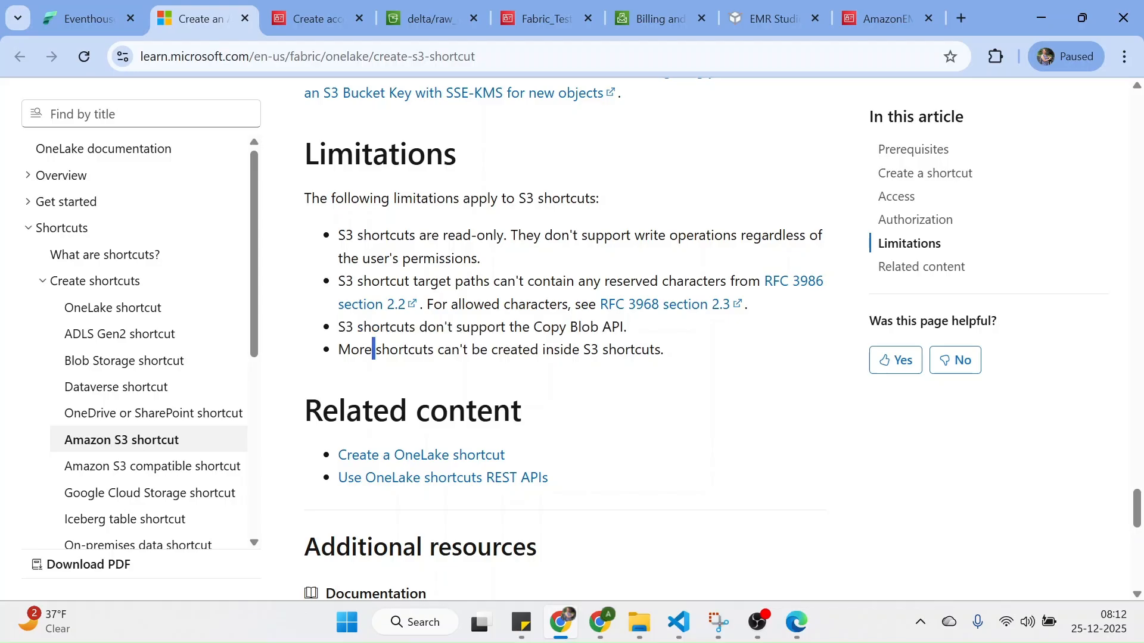
pyautogui.click(625, 390)
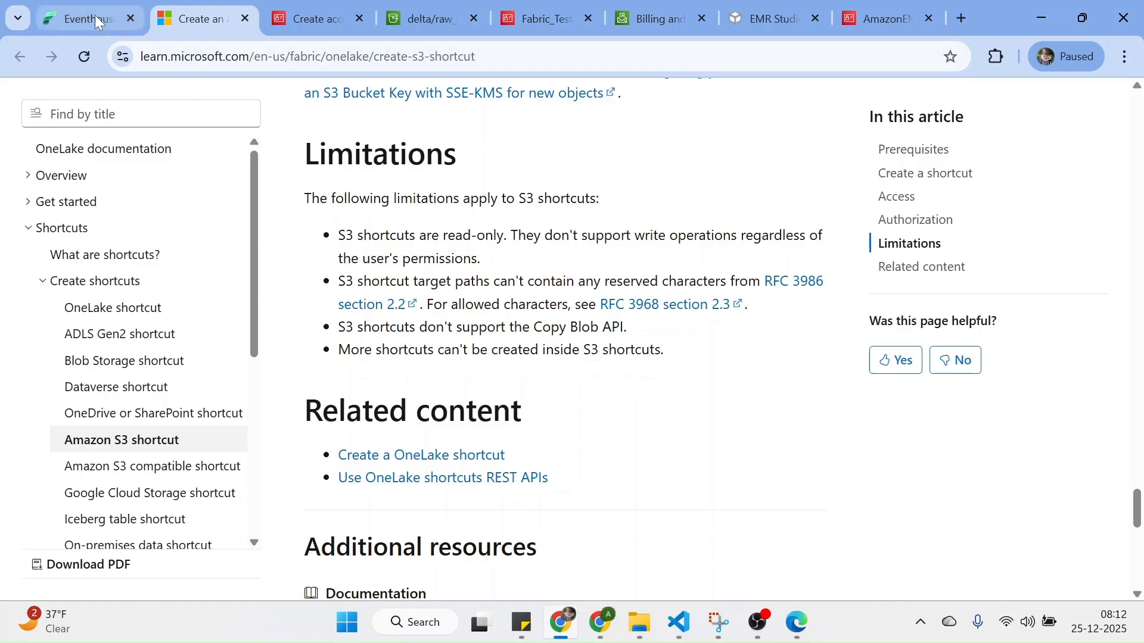
# Return to the Iceberg_Demo lakehouse and examine the actions available for the shortcut_delta_contributions table.
pyautogui.moveTo(95, 15)
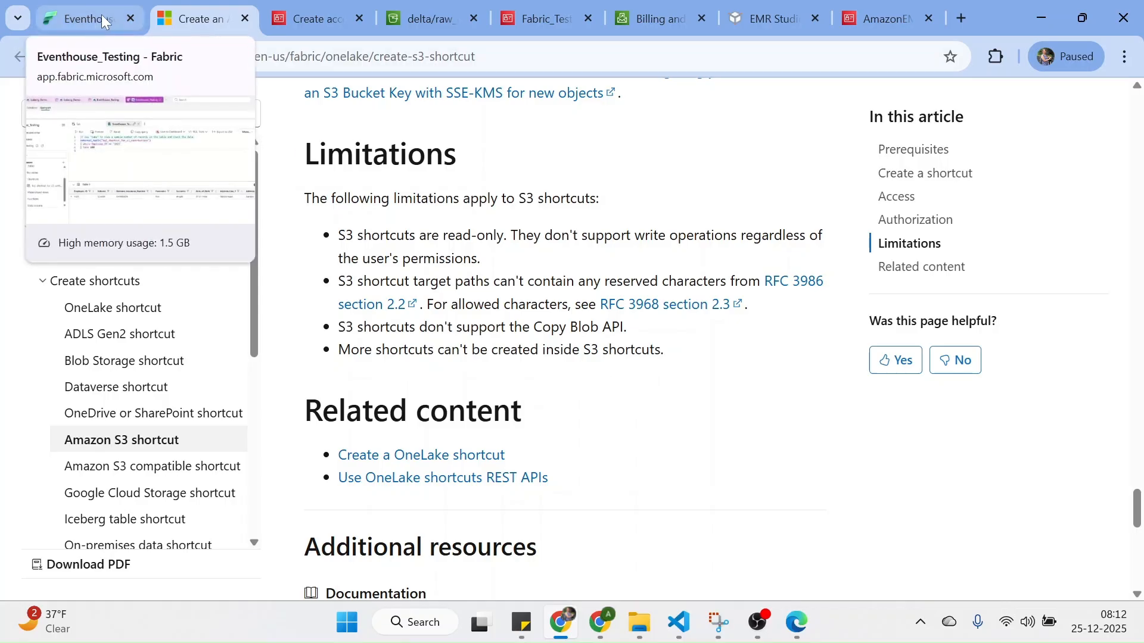
pyautogui.click(106, 13)
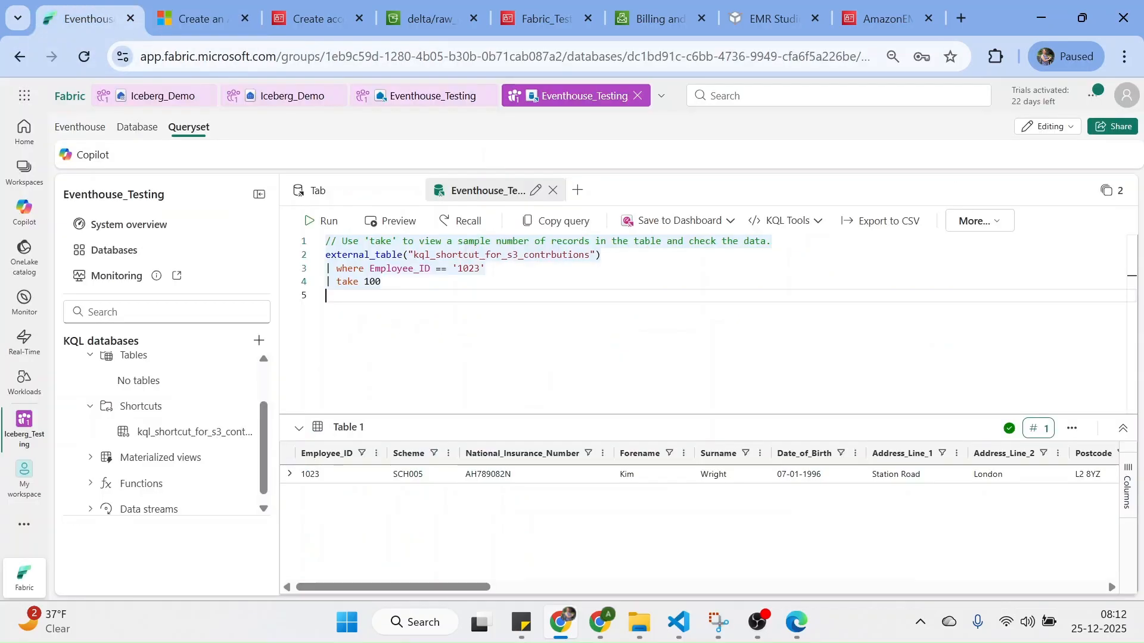
pyautogui.click(162, 104)
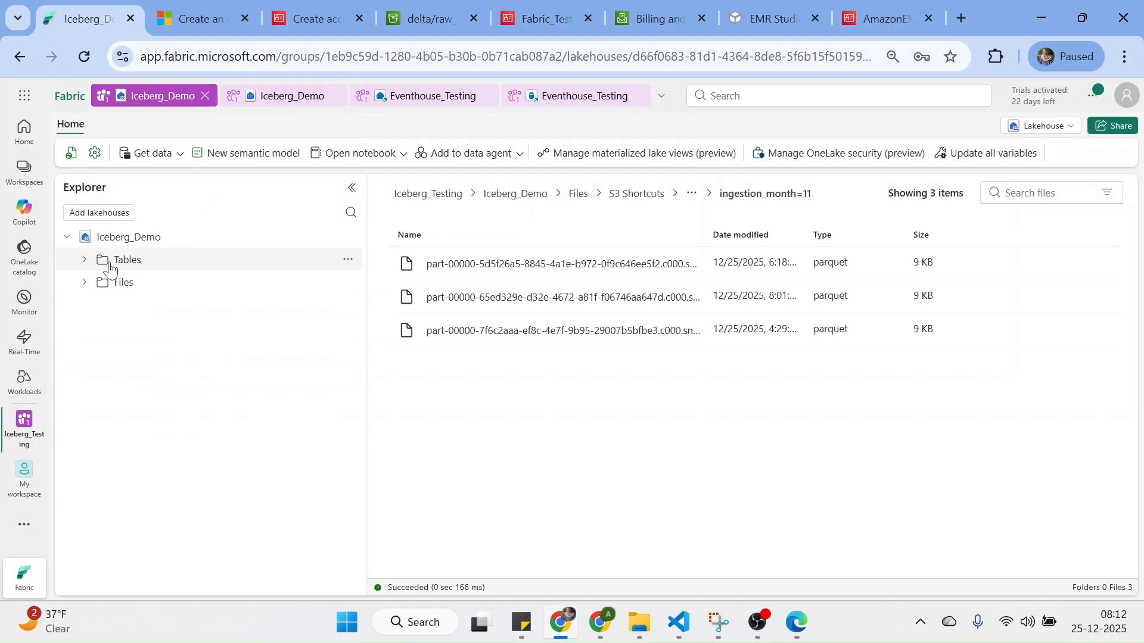
pyautogui.click(84, 260)
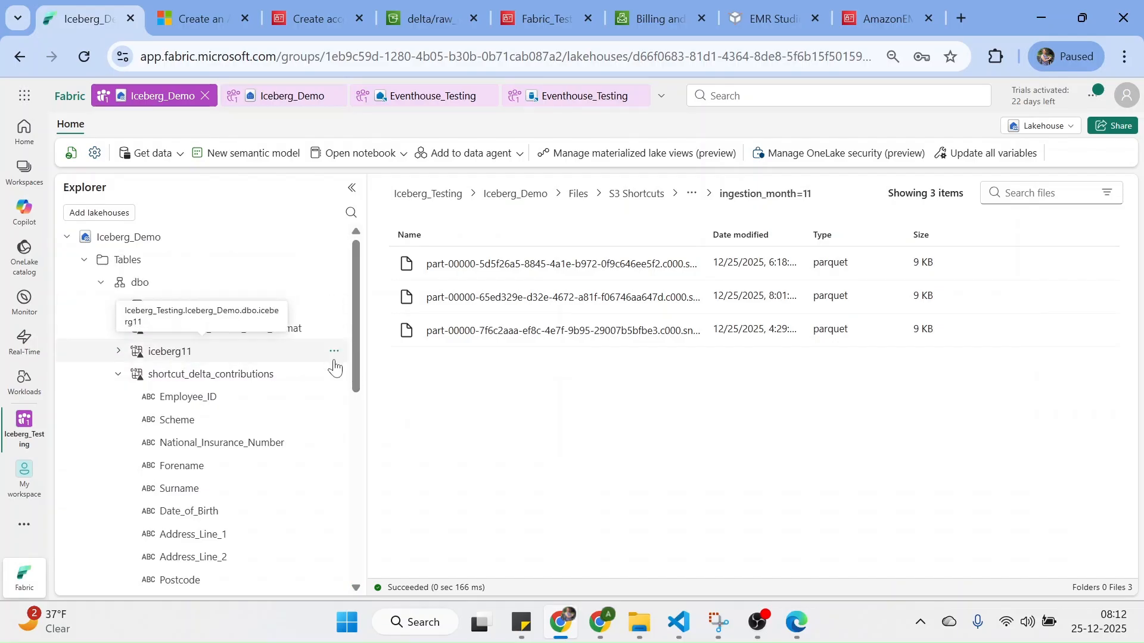
pyautogui.click(334, 376)
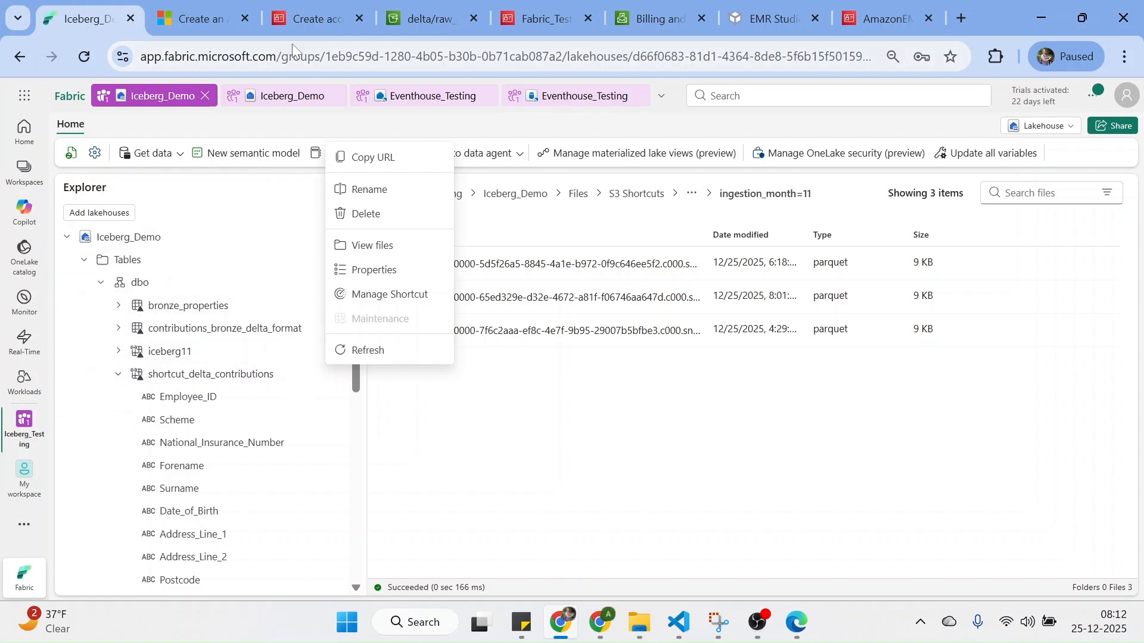
pyautogui.click(496, 128)
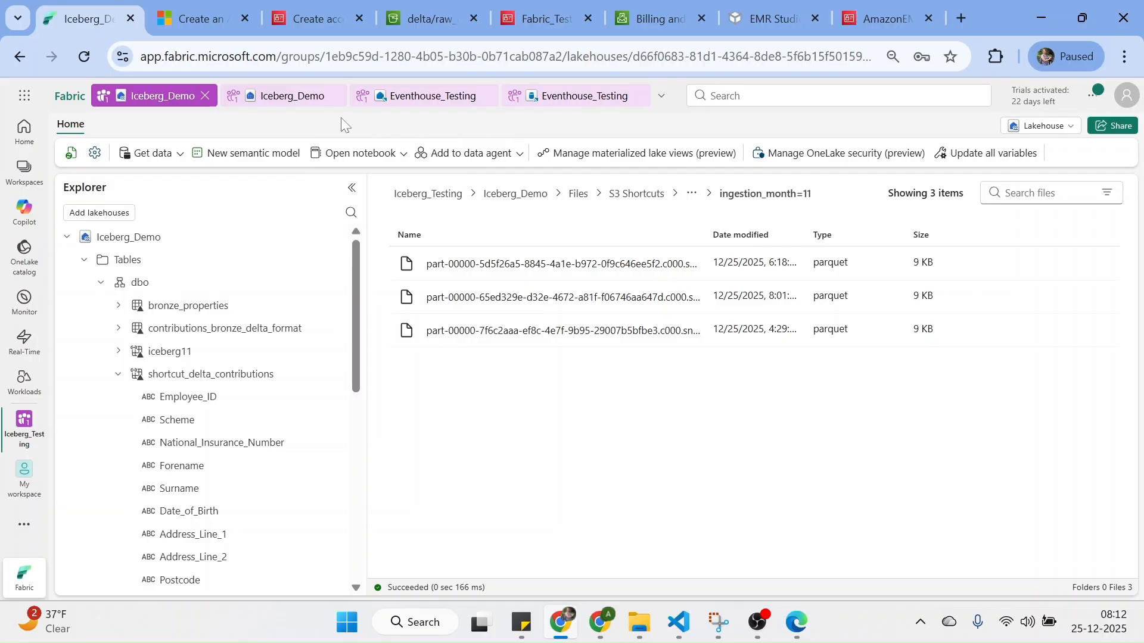
pyautogui.click(118, 375)
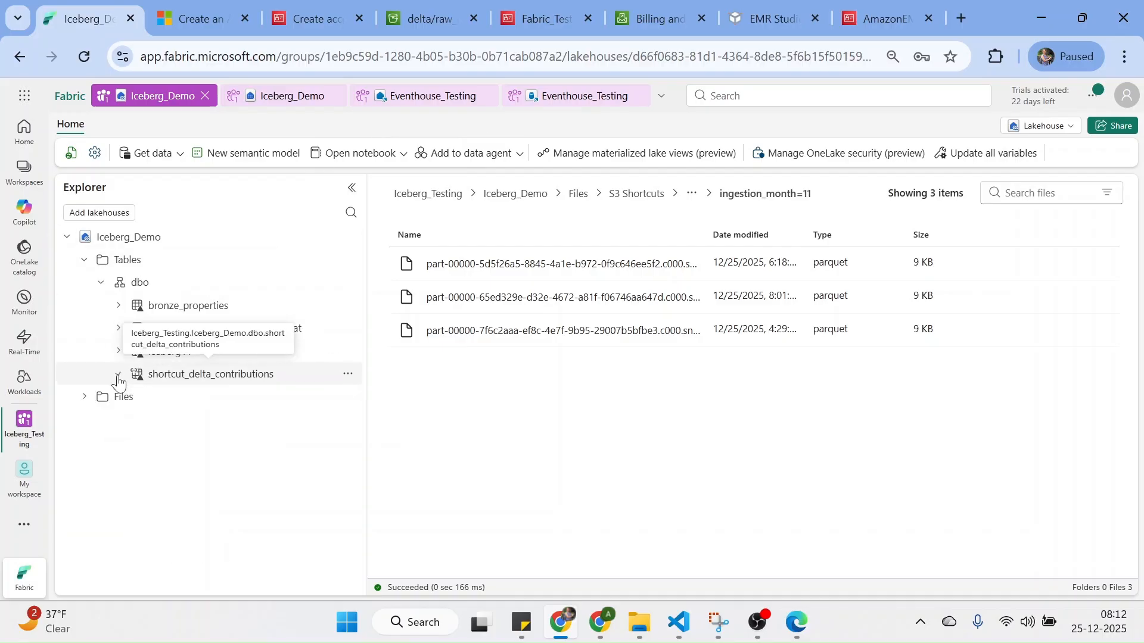
pyautogui.click(84, 398)
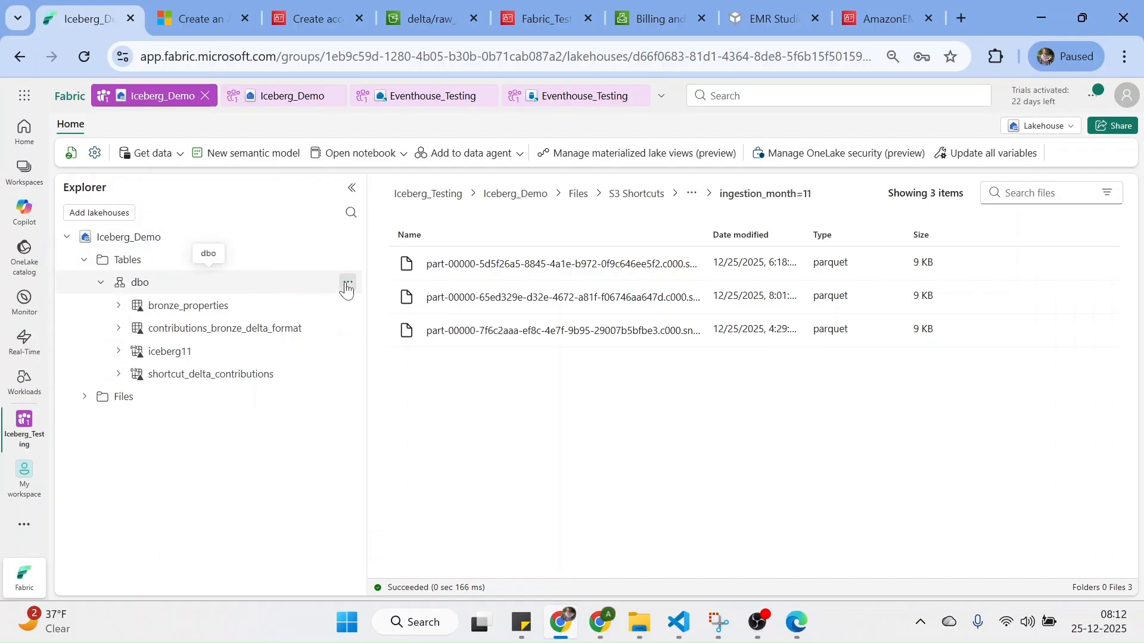
# Start a new Amazon S3 shortcut under the dbo schema of Iceberg_Demo using the existing aws_s3_shortcut_conn1 connection.
pyautogui.click(347, 286)
pyautogui.click(387, 307)
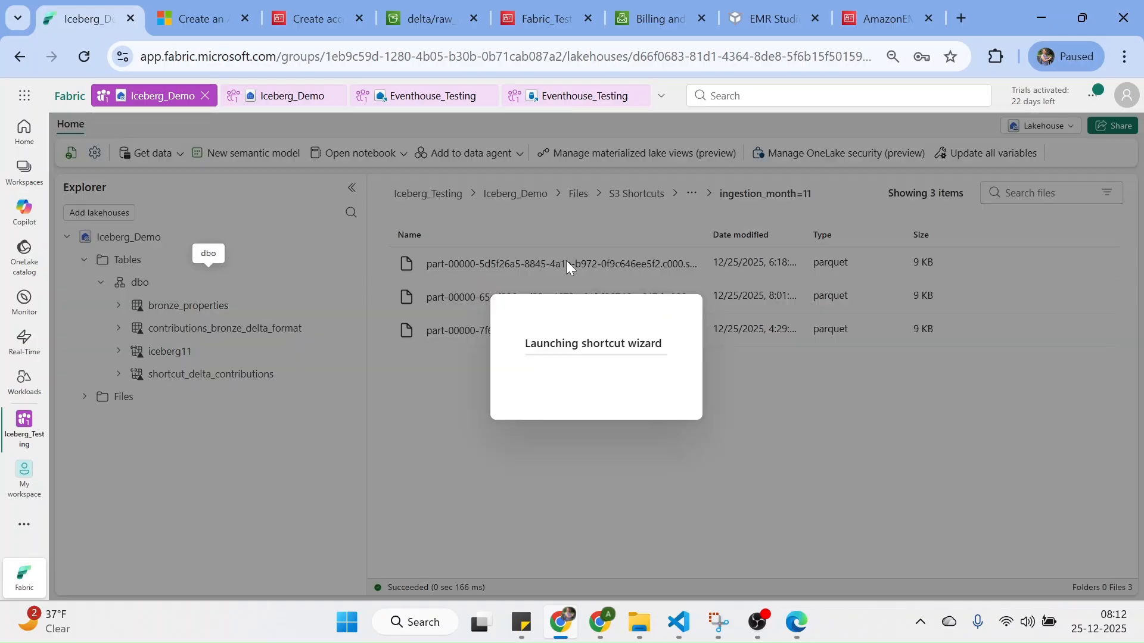
pyautogui.click(222, 403)
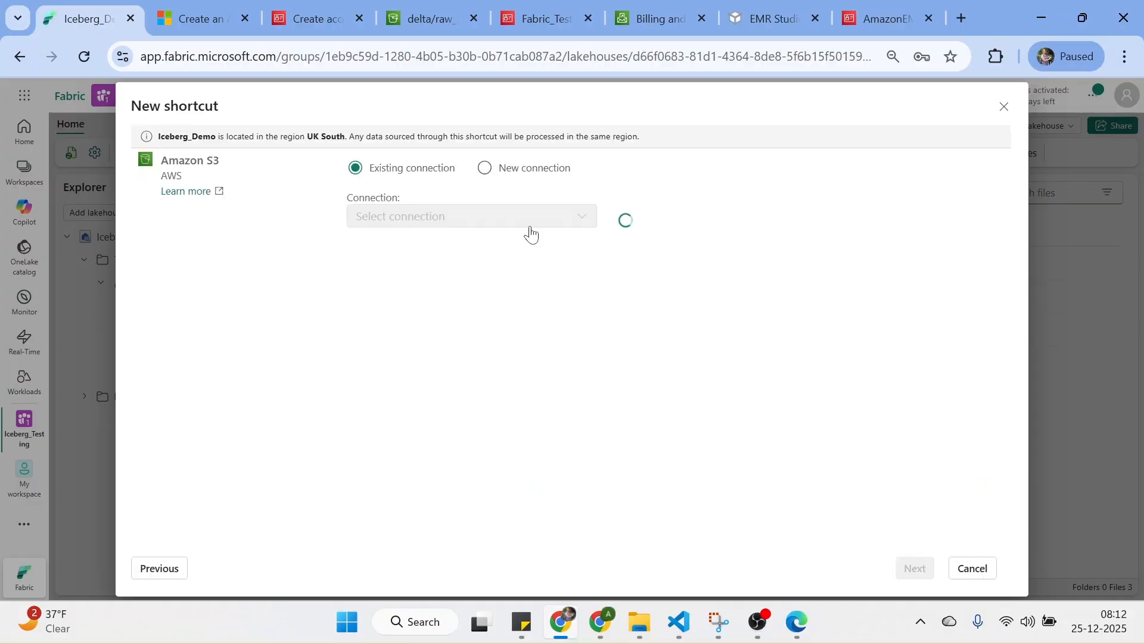
pyautogui.click(467, 224)
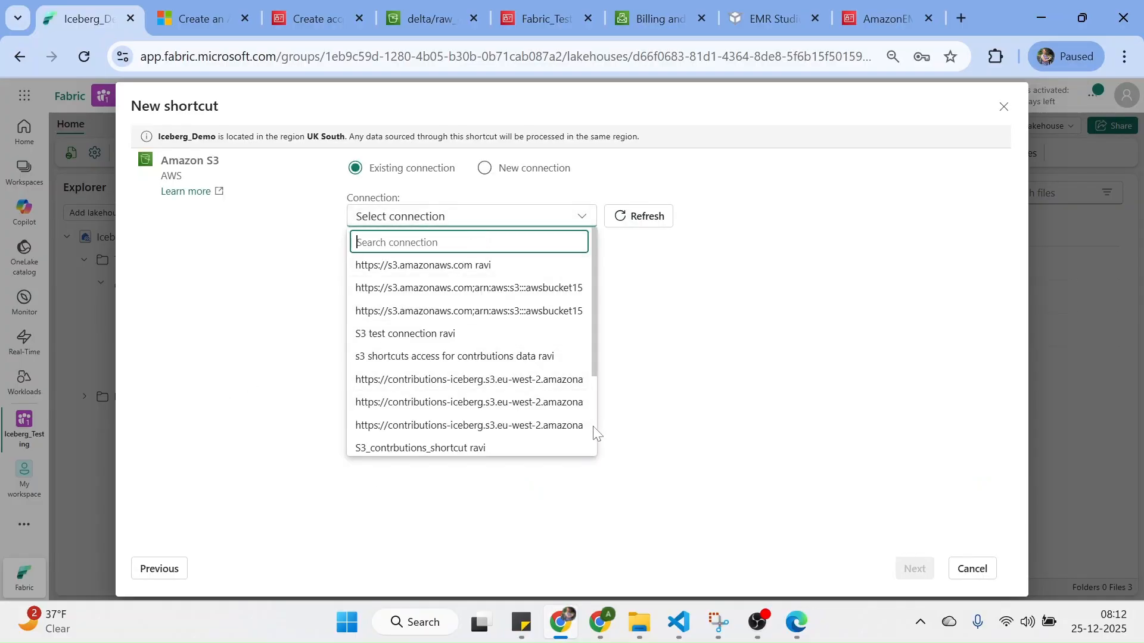
pyautogui.scroll(-3, 592, 426)
pyautogui.click(454, 444)
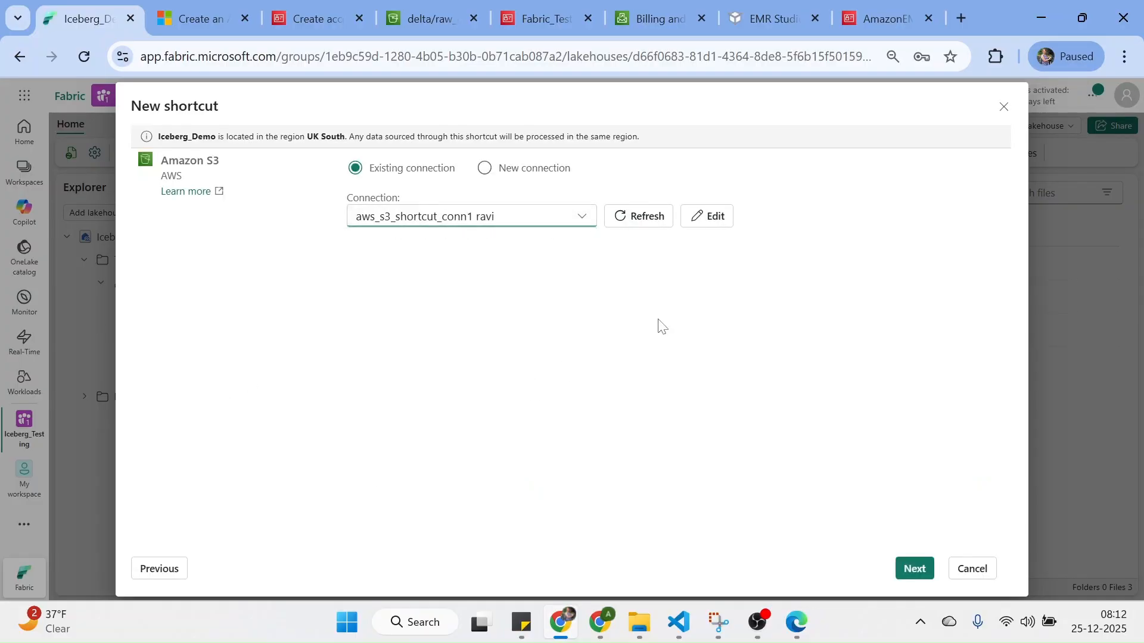
pyautogui.click(913, 570)
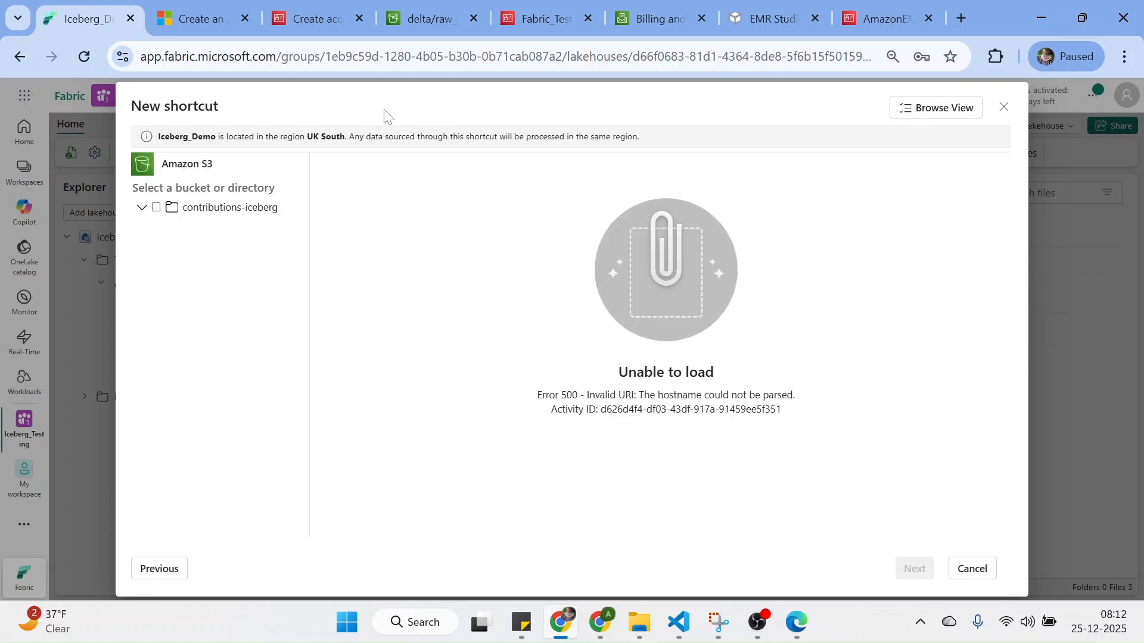
# Select the whole contributions-iceberg bucket, name the shortcut contributions-iceberg115, and create it in Tables/dbo.
pyautogui.click(157, 209)
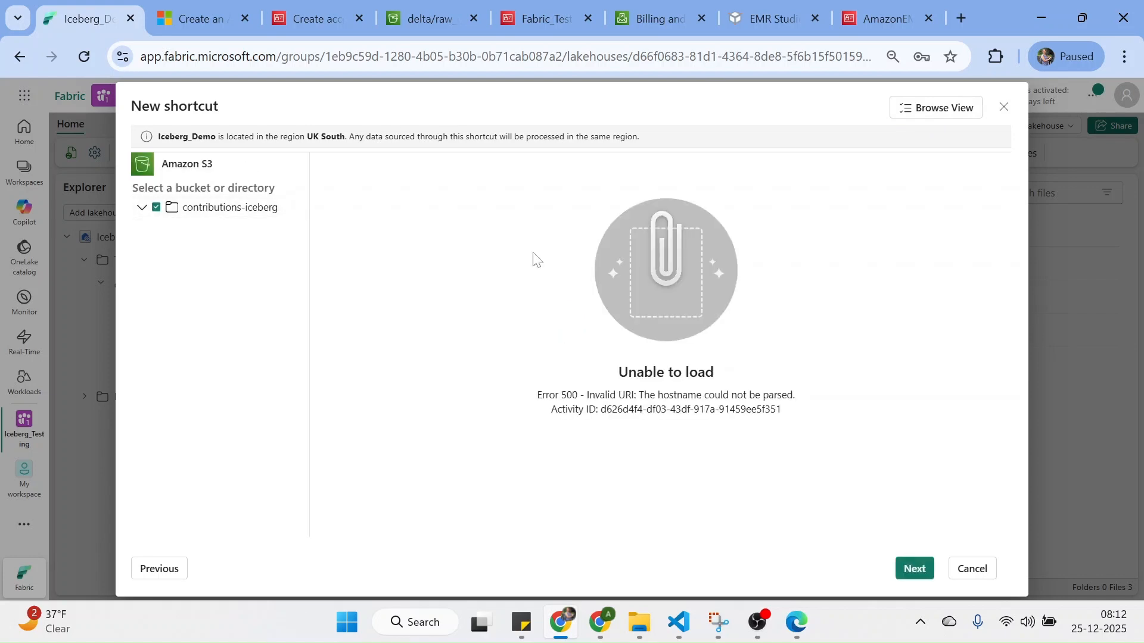
pyautogui.click(911, 573)
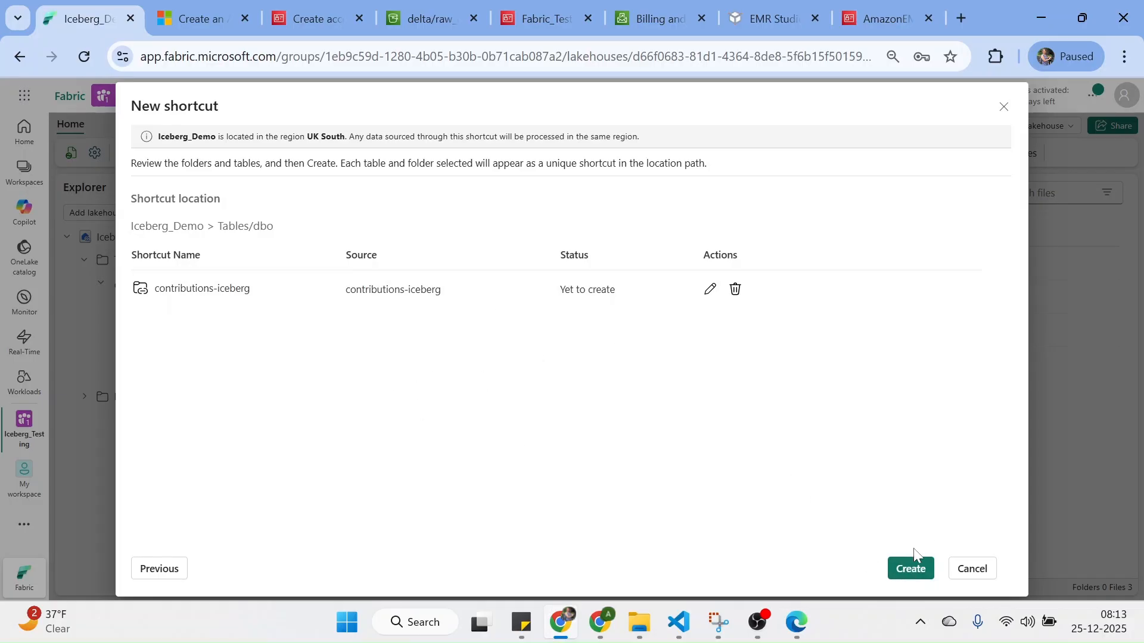
pyautogui.click(709, 292)
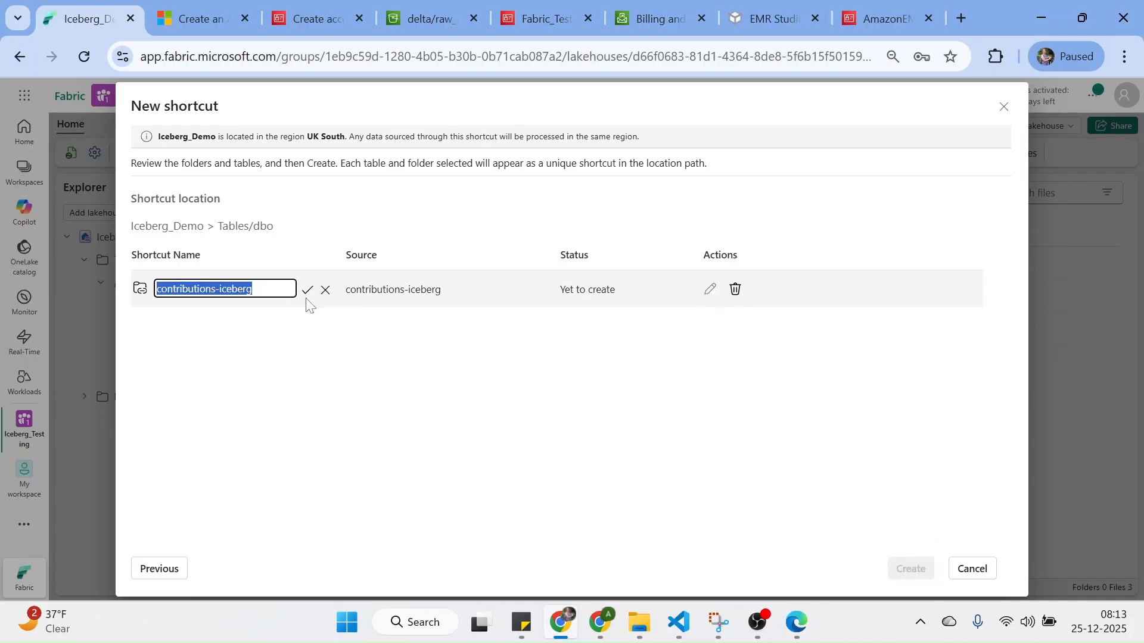
pyautogui.press('Right')
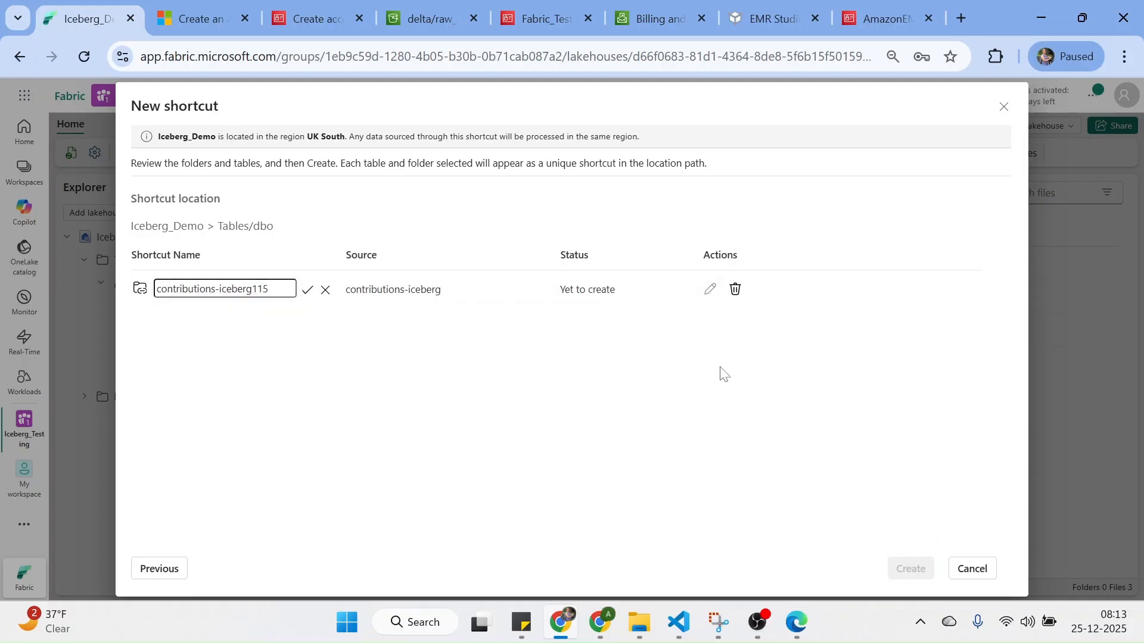
pyautogui.write('115')
pyautogui.click(308, 290)
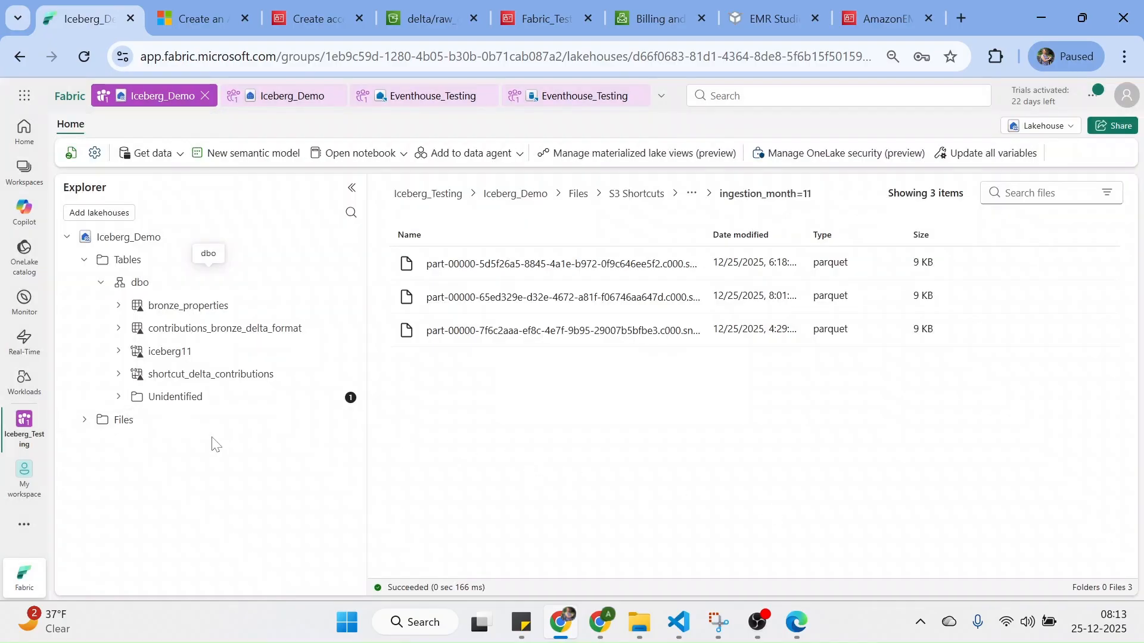
# Inspect the contributions-iceberg115 shortcut in dbo's Unidentified folder and move all of that folder's objects to Files.
pyautogui.click(122, 397)
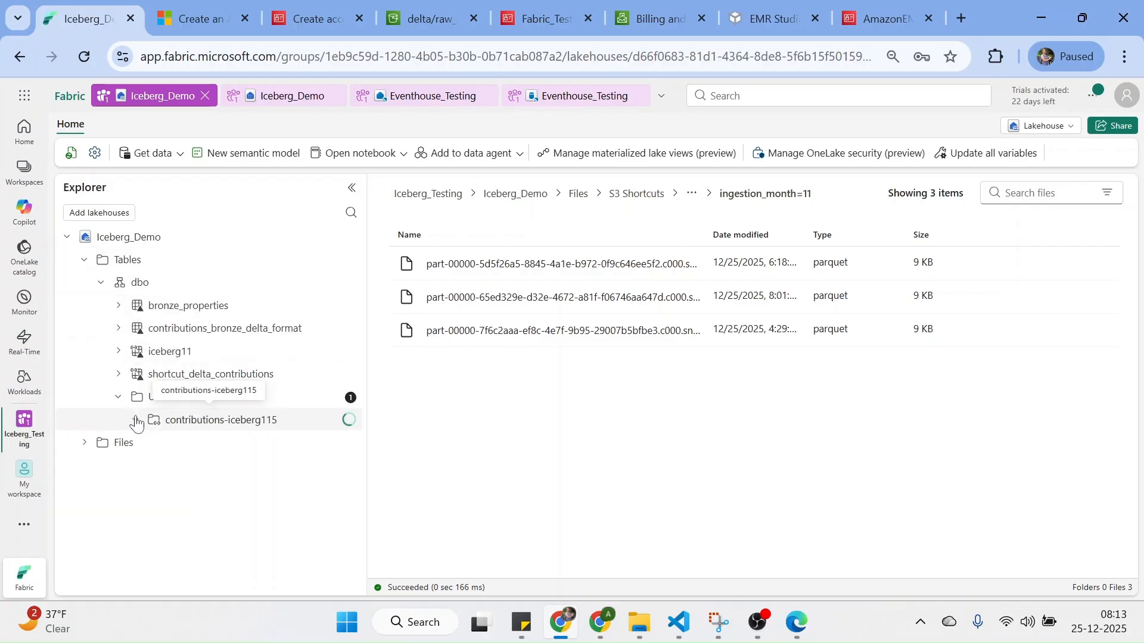
pyautogui.click(119, 398)
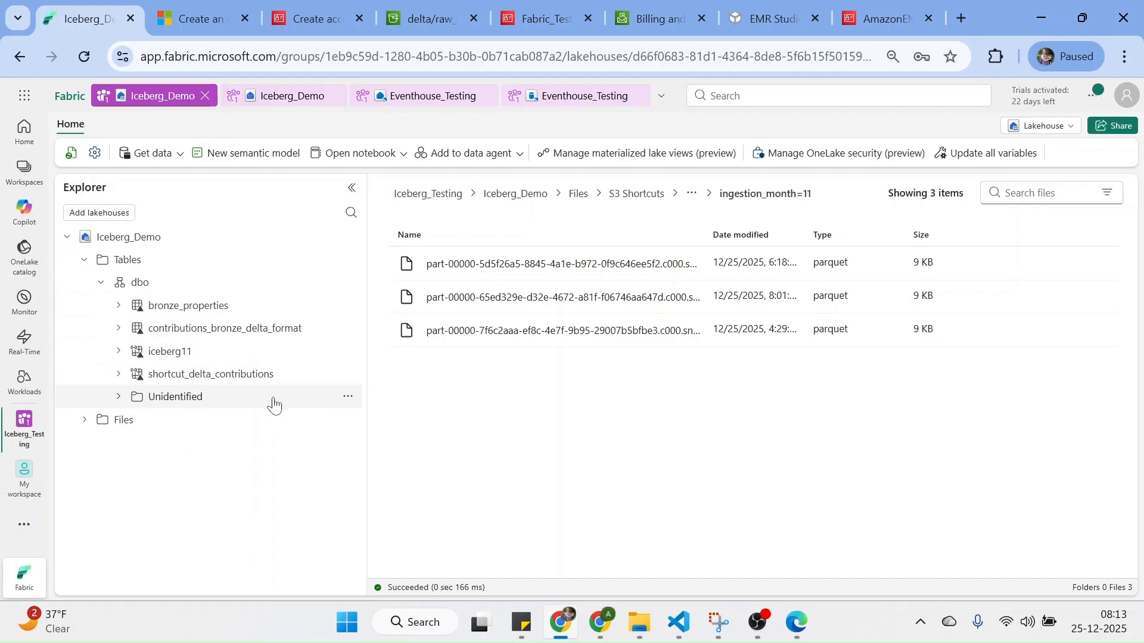
pyautogui.click(346, 404)
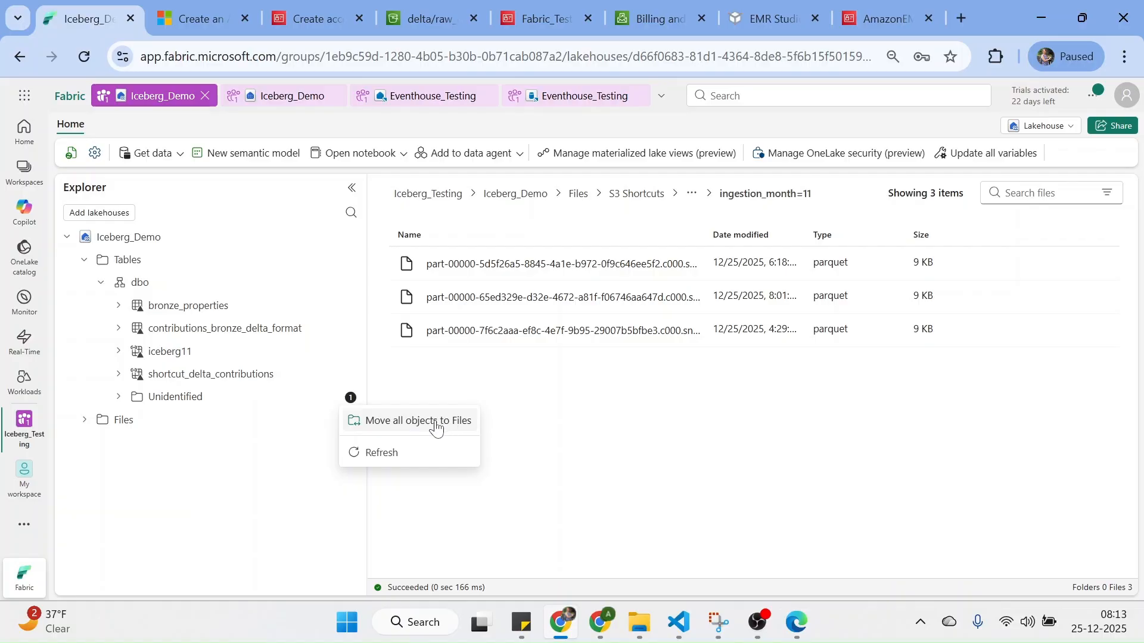
pyautogui.click(118, 402)
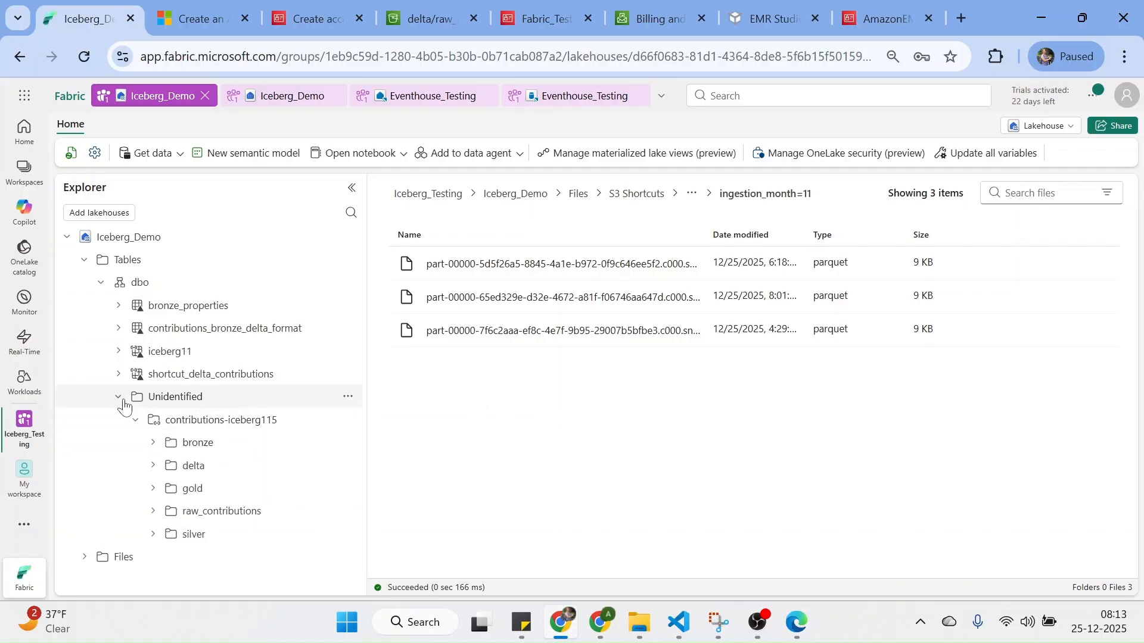
pyautogui.click(122, 404)
pyautogui.click(119, 397)
pyautogui.click(348, 398)
pyautogui.click(374, 420)
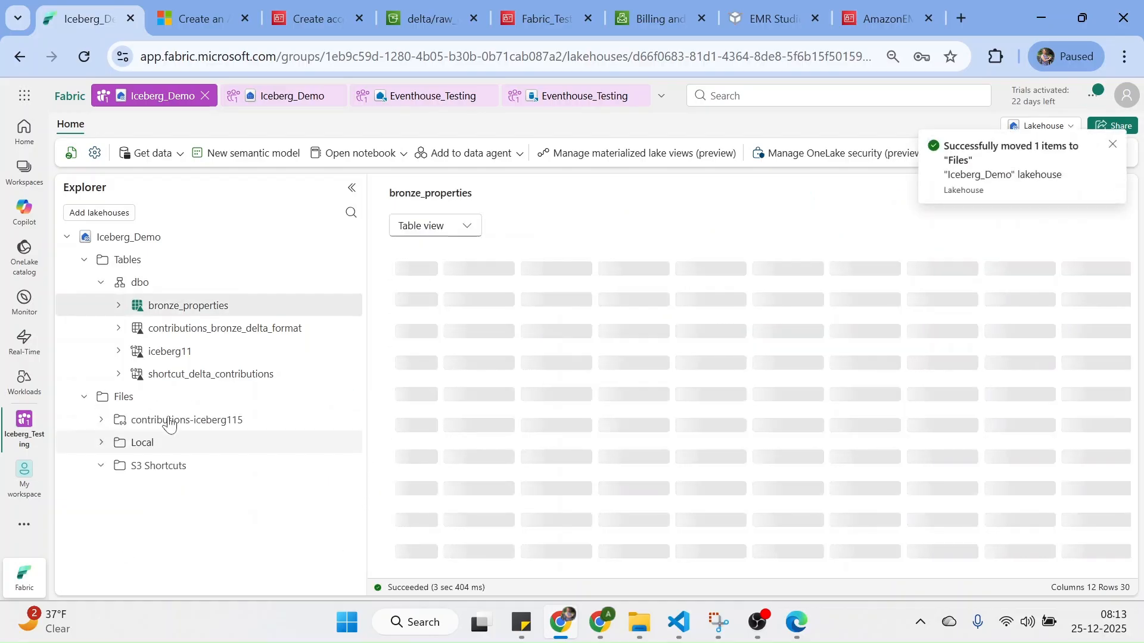
# Delete the contributions-iceberg115 shortcut from the lakehouse's Files section and dismiss the notification.
pyautogui.click(240, 422)
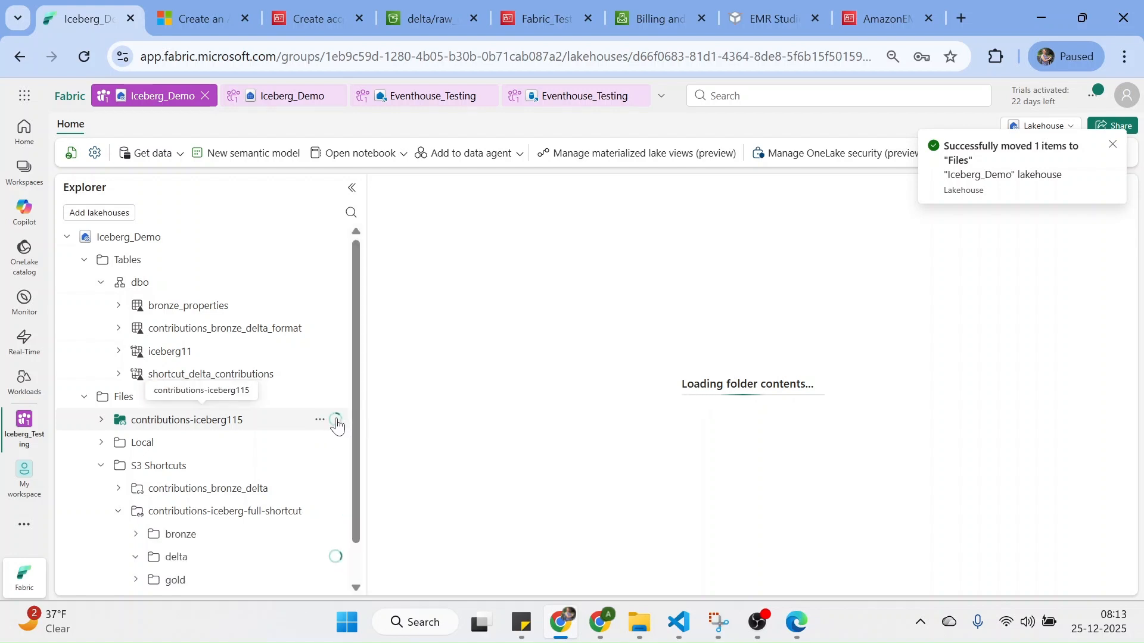
pyautogui.click(336, 422)
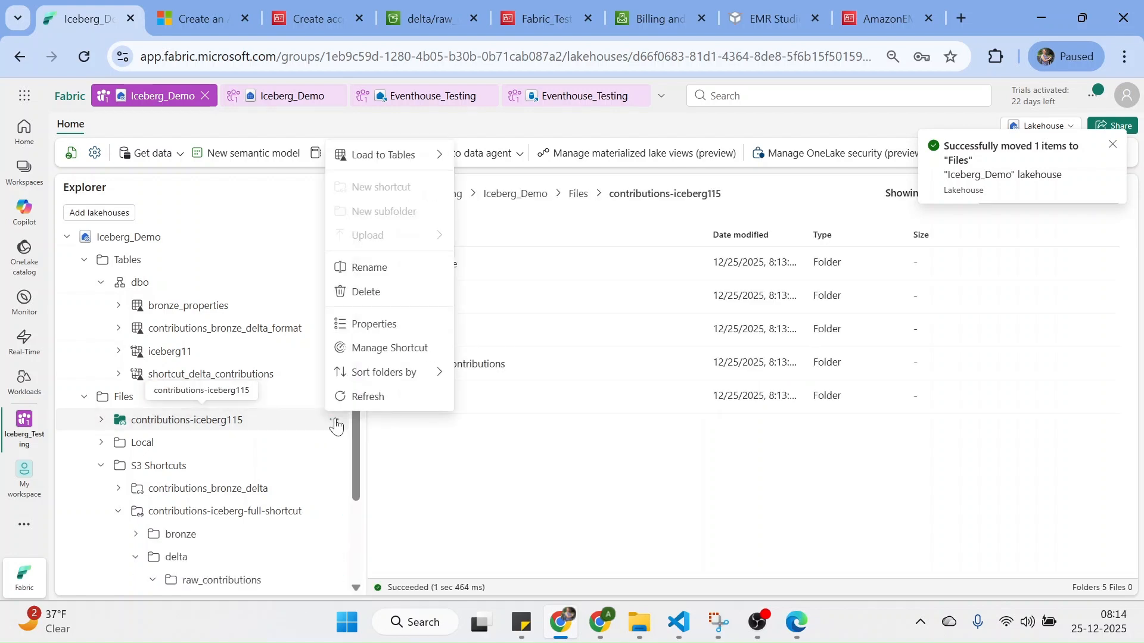
pyautogui.click(377, 292)
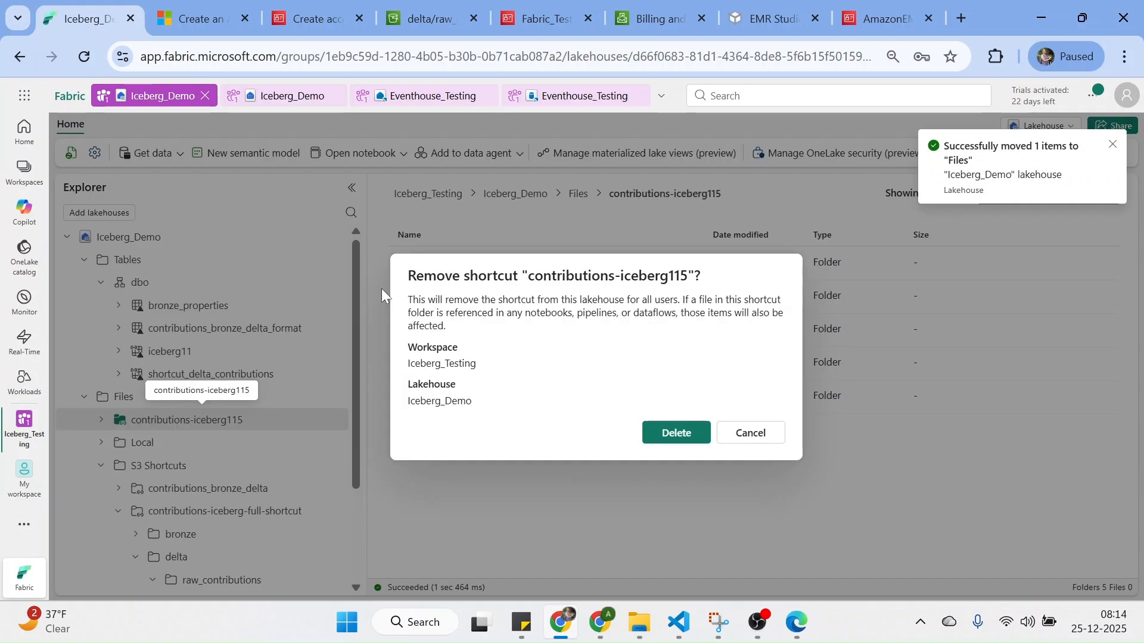
pyautogui.click(665, 433)
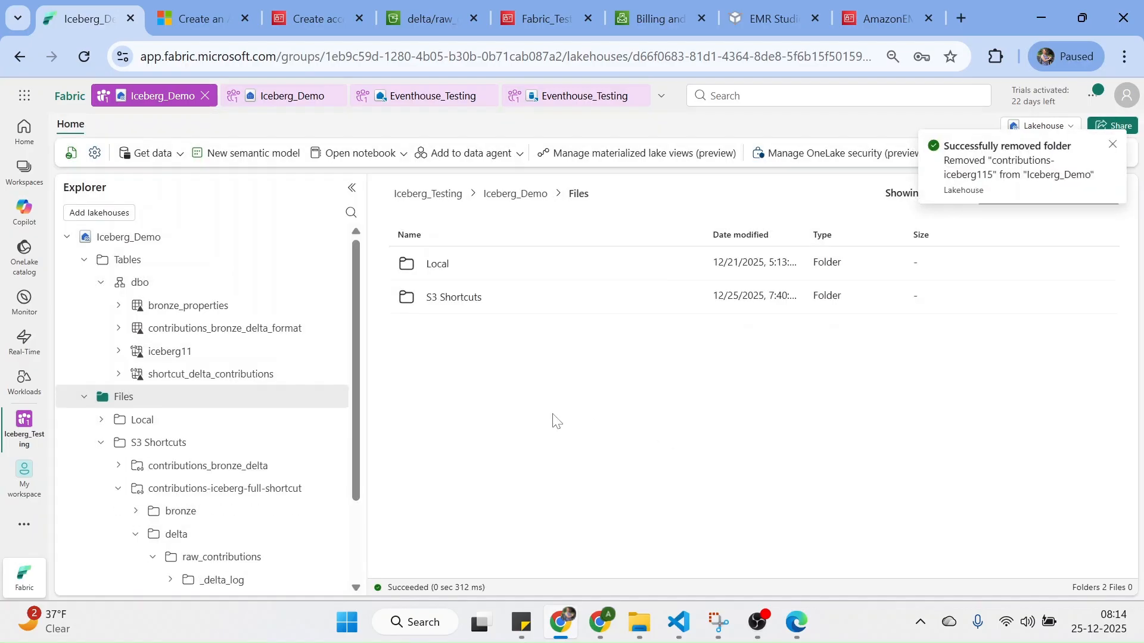
pyautogui.click(1113, 145)
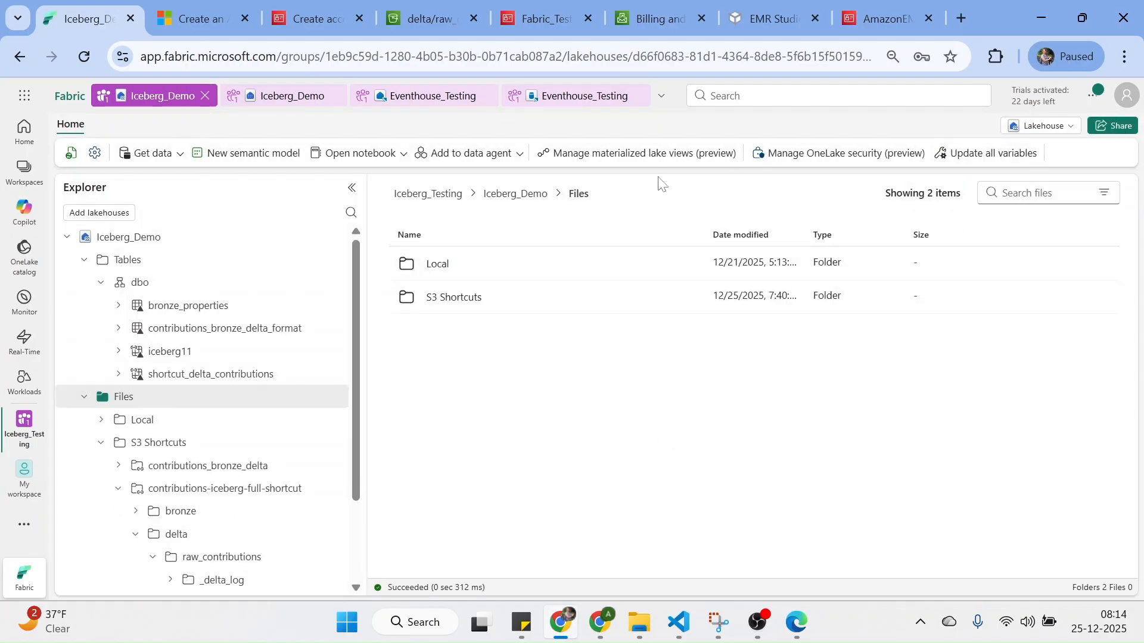
# Collapse the Files folder and review the tables listed under the dbo schema of Iceberg_Demo.
pyautogui.click(102, 397)
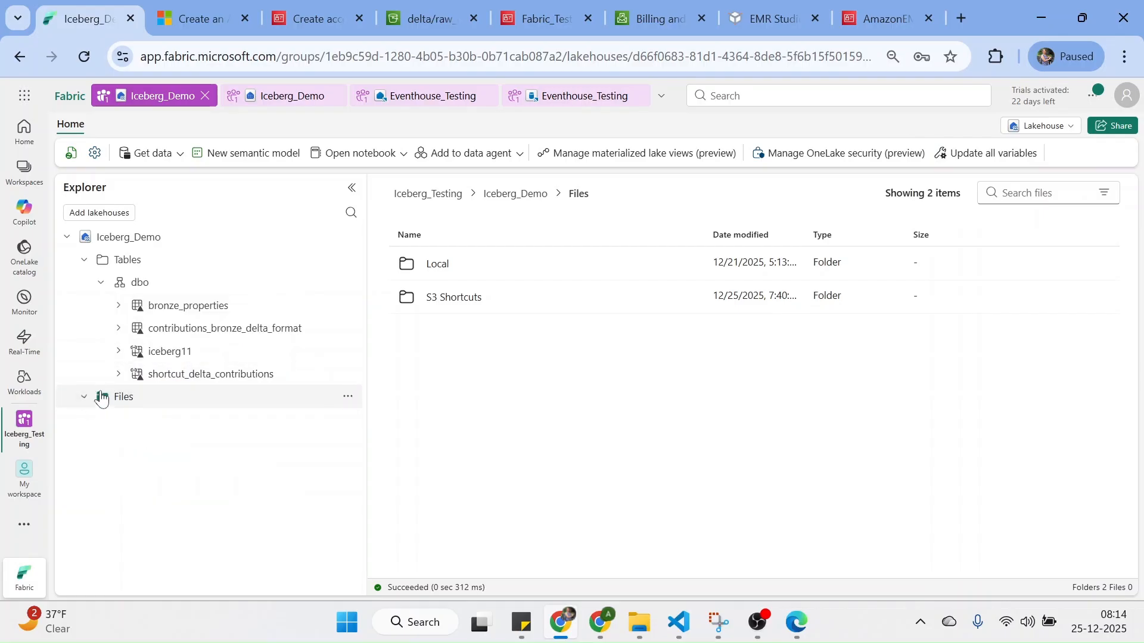
pyautogui.click(86, 261)
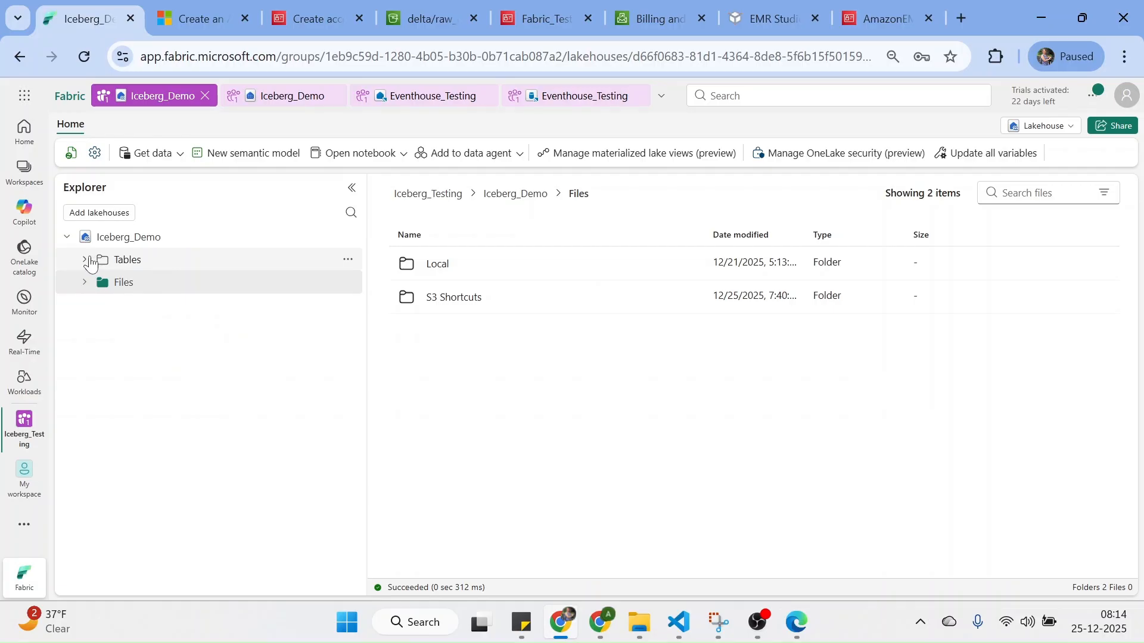
pyautogui.click(88, 260)
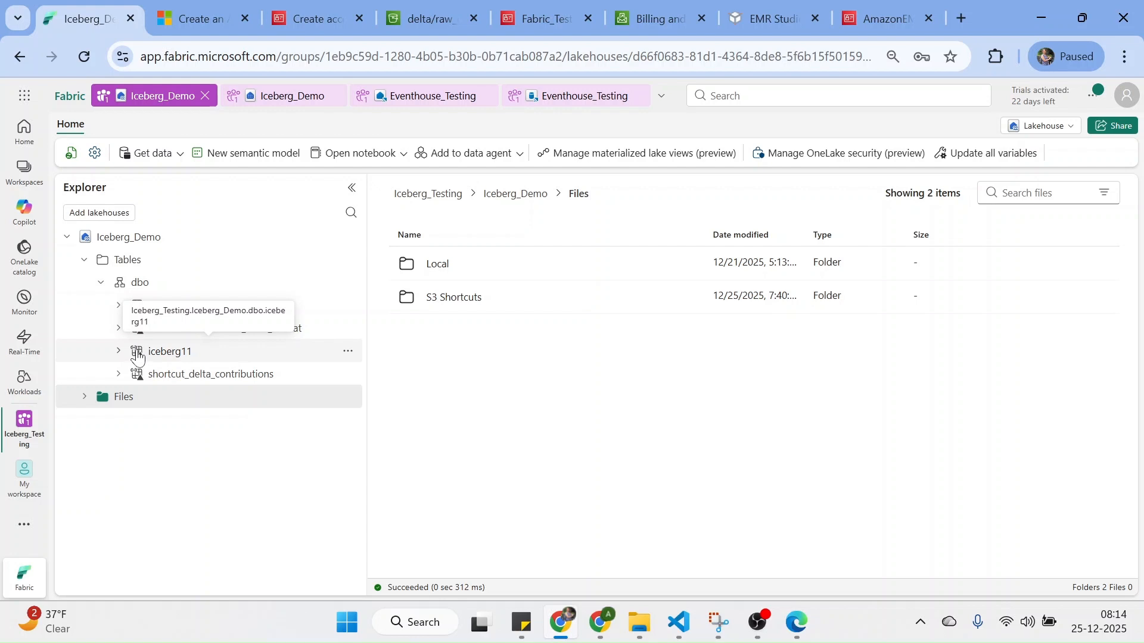
# Start a new table shortcut under the dbo schema, using Microsoft OneLake and the Iceberg_Demo lakehouse as the source.
pyautogui.click(349, 353)
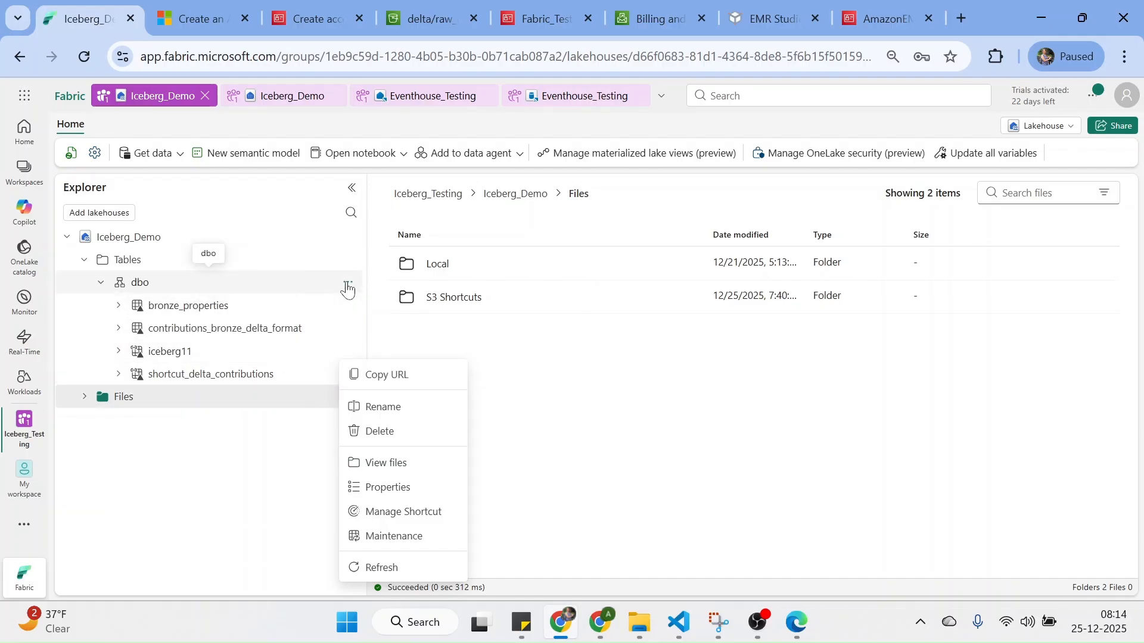
pyautogui.click(348, 286)
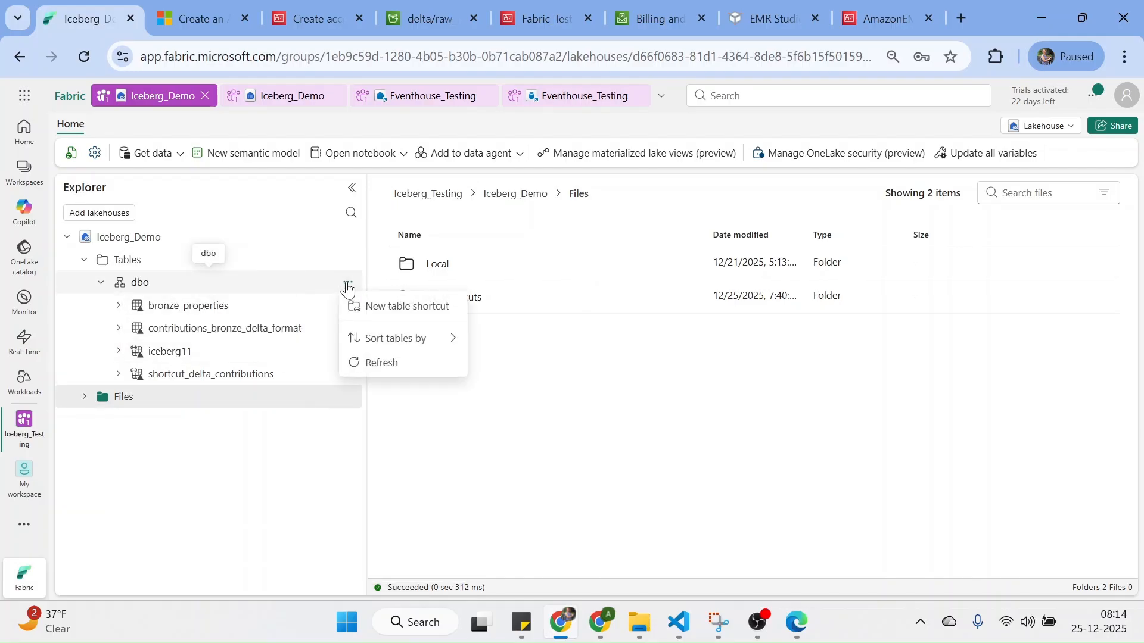
pyautogui.click(427, 308)
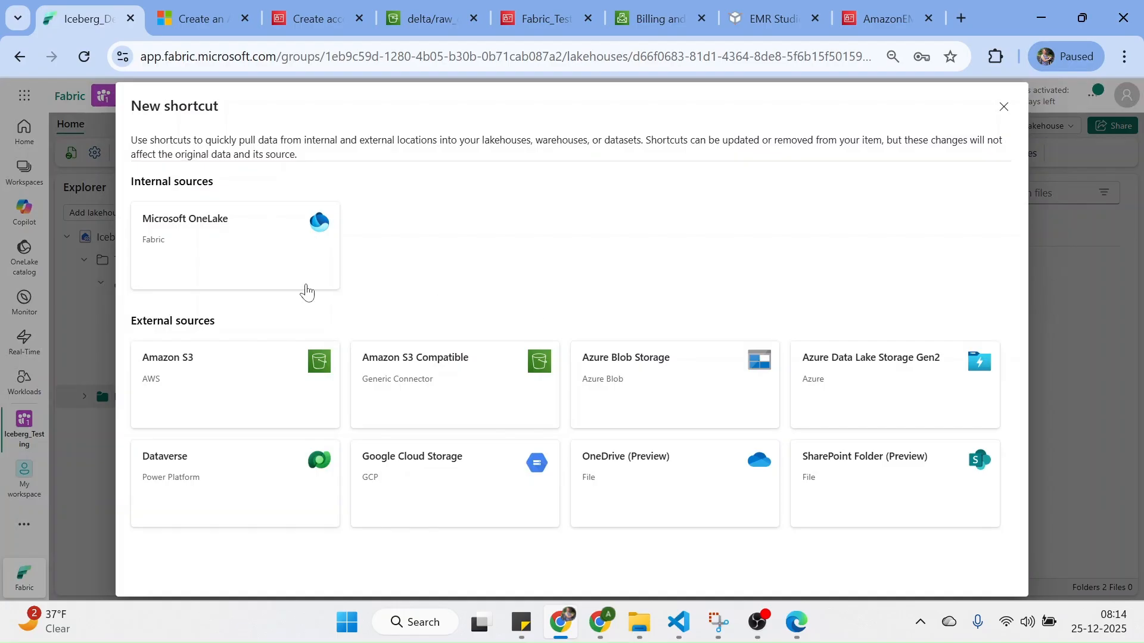
pyautogui.click(245, 267)
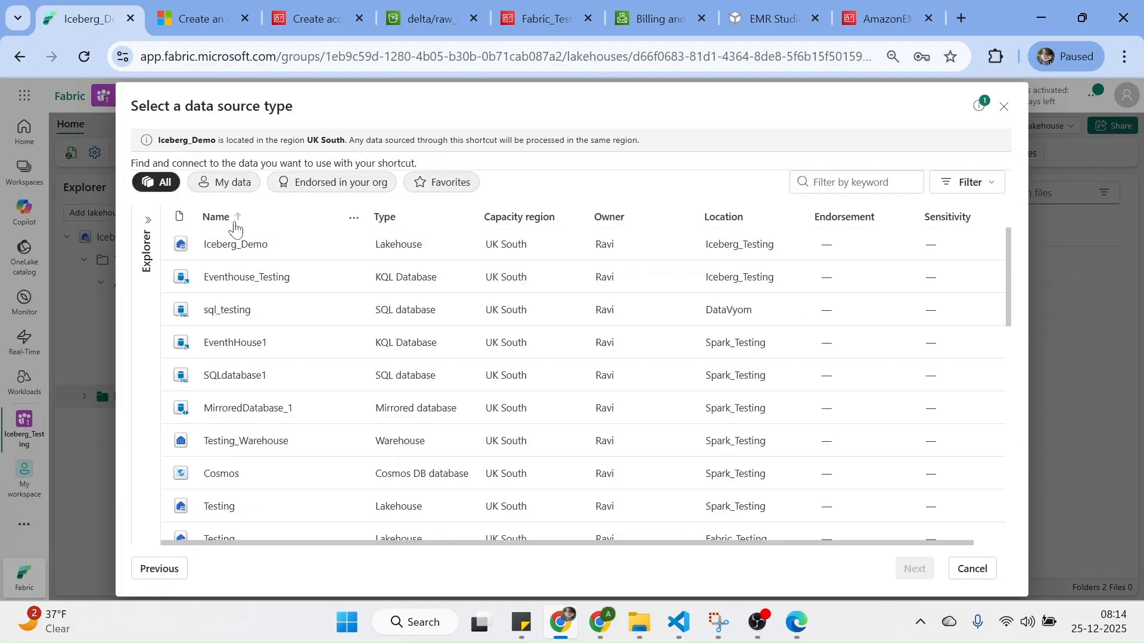
pyautogui.click(238, 245)
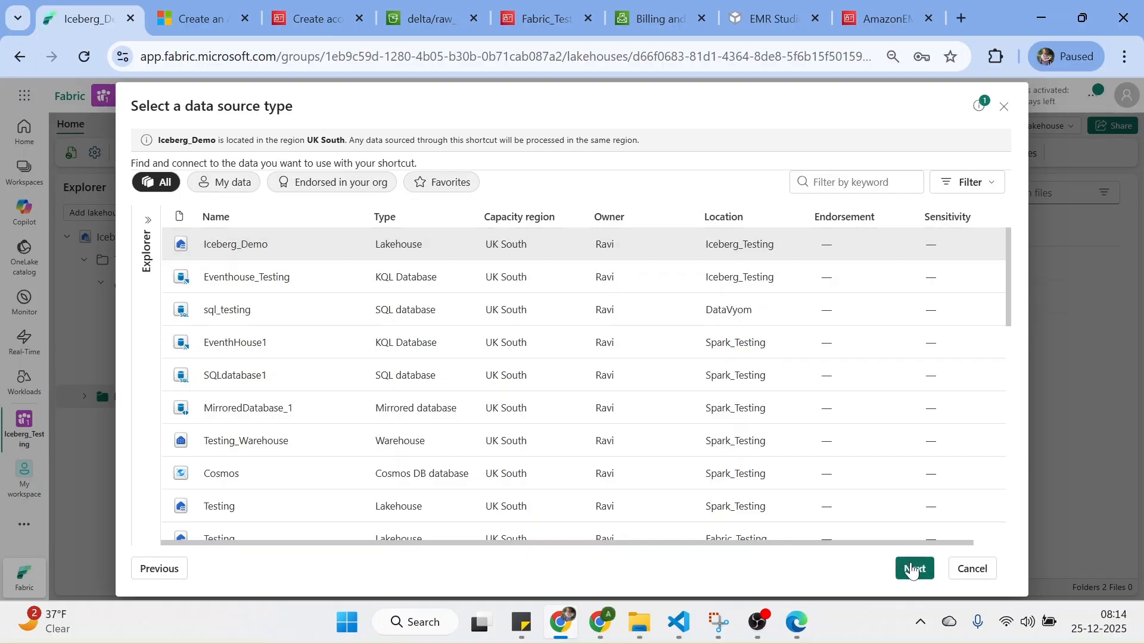
pyautogui.click(914, 570)
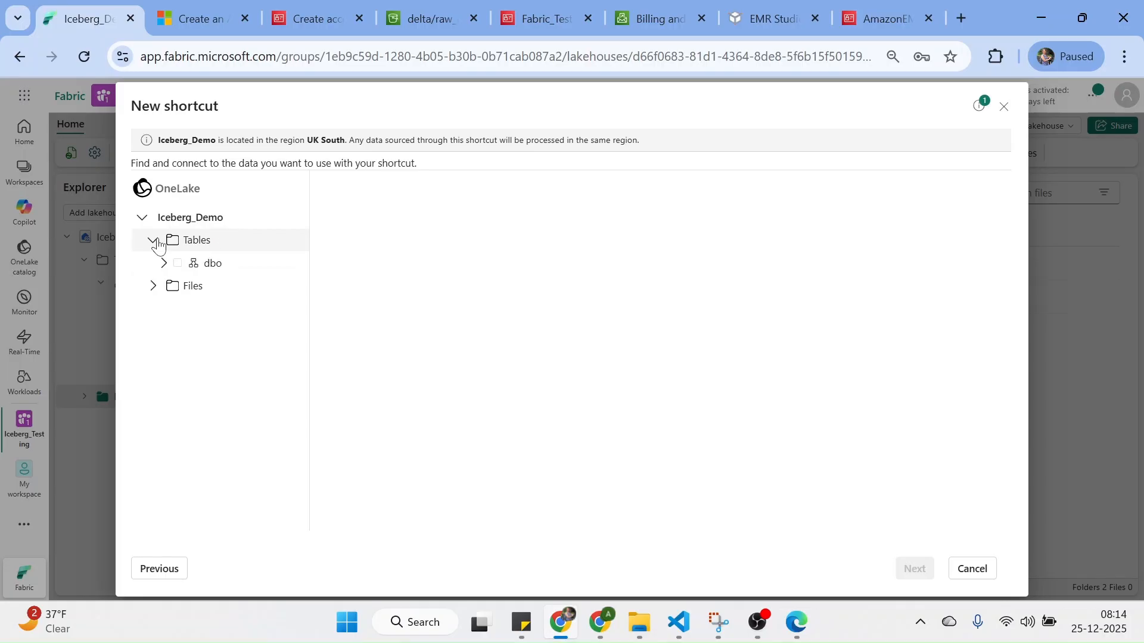
# Select the iceberg11 table under Tables/dbo as the shortcut source and proceed to the review page.
pyautogui.click(163, 263)
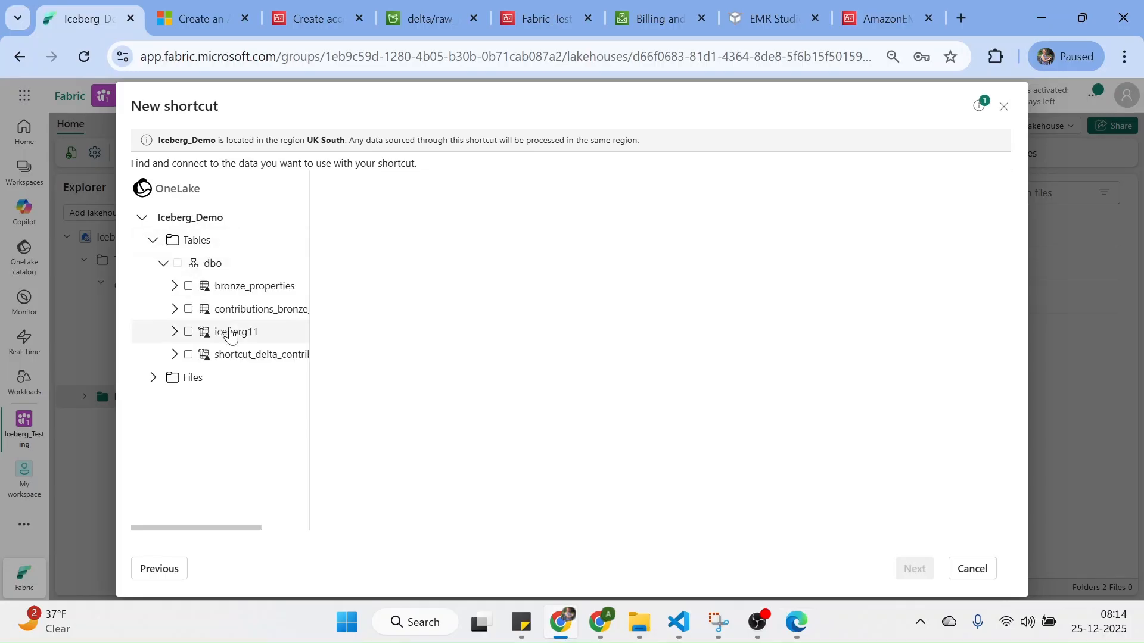
pyautogui.click(235, 332)
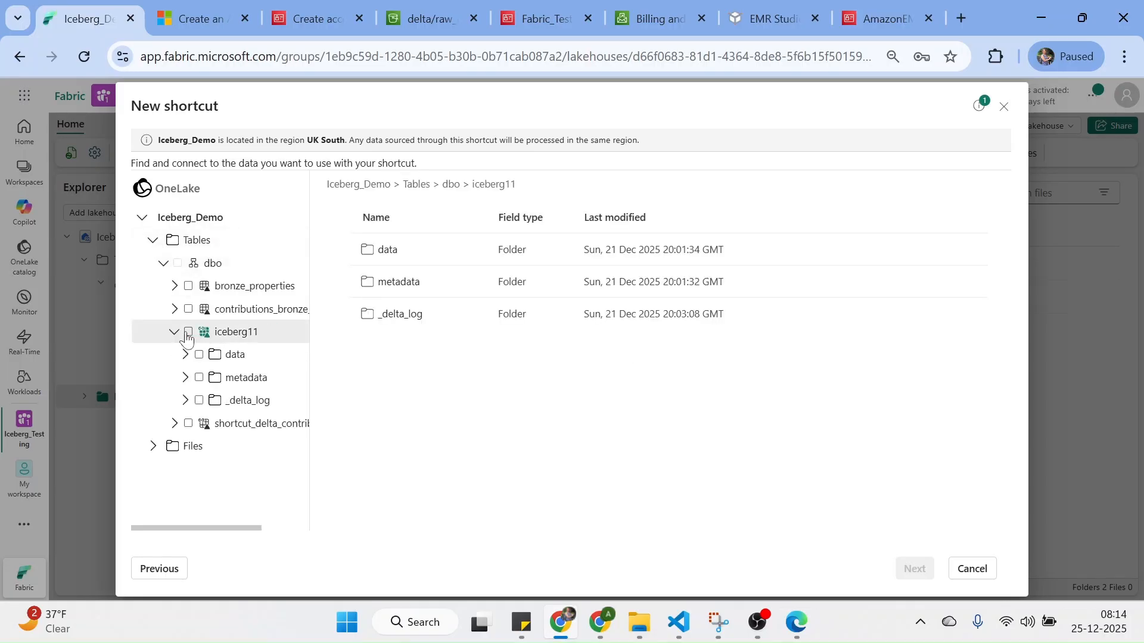
pyautogui.click(188, 334)
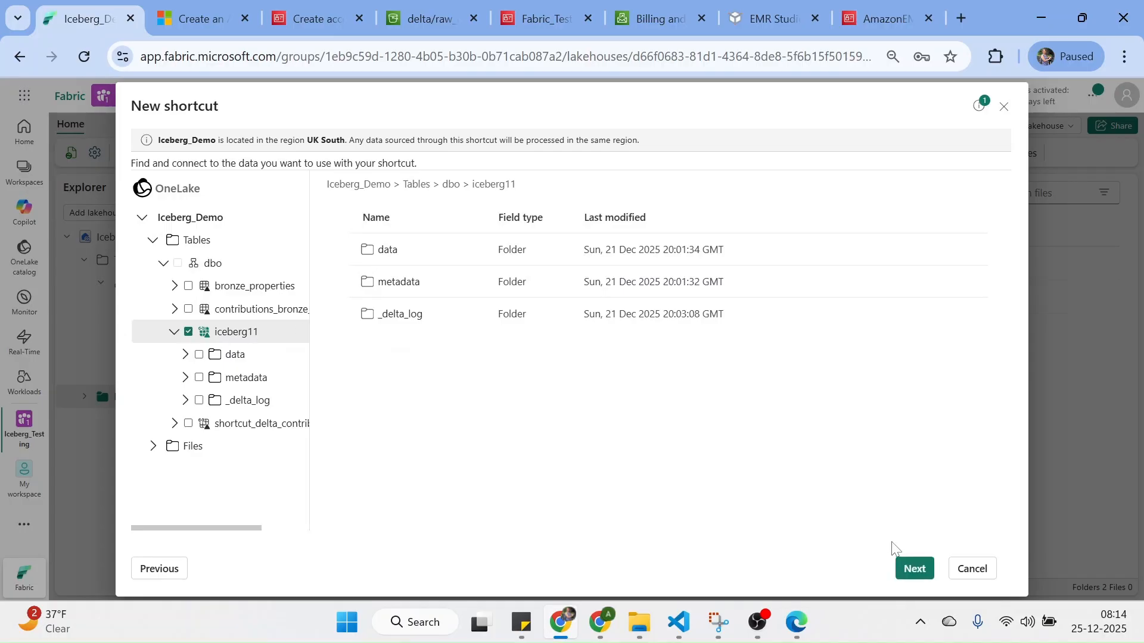
pyautogui.click(913, 572)
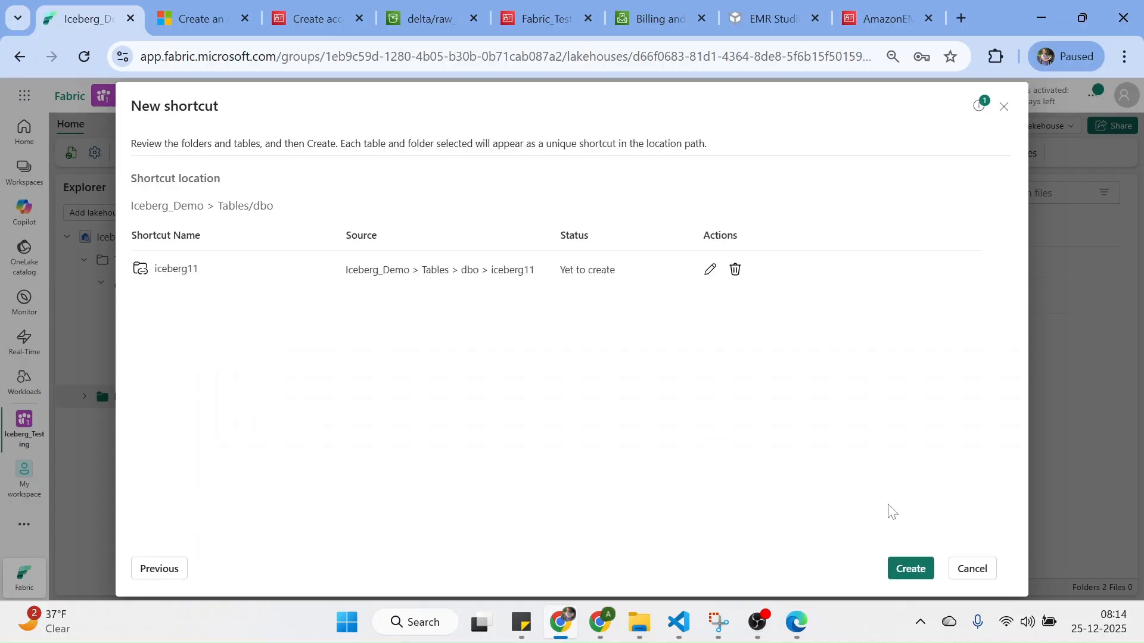
# Rename the shortcut iceberg1111 and create it in Tables/dbo.
pyautogui.click(709, 270)
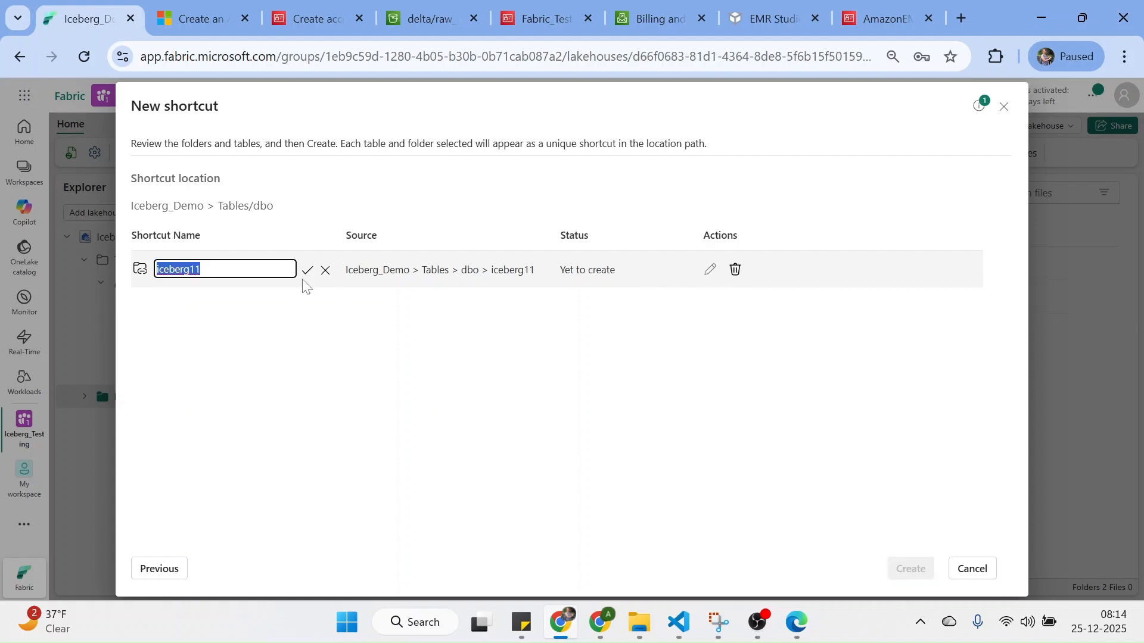
pyautogui.click(203, 269)
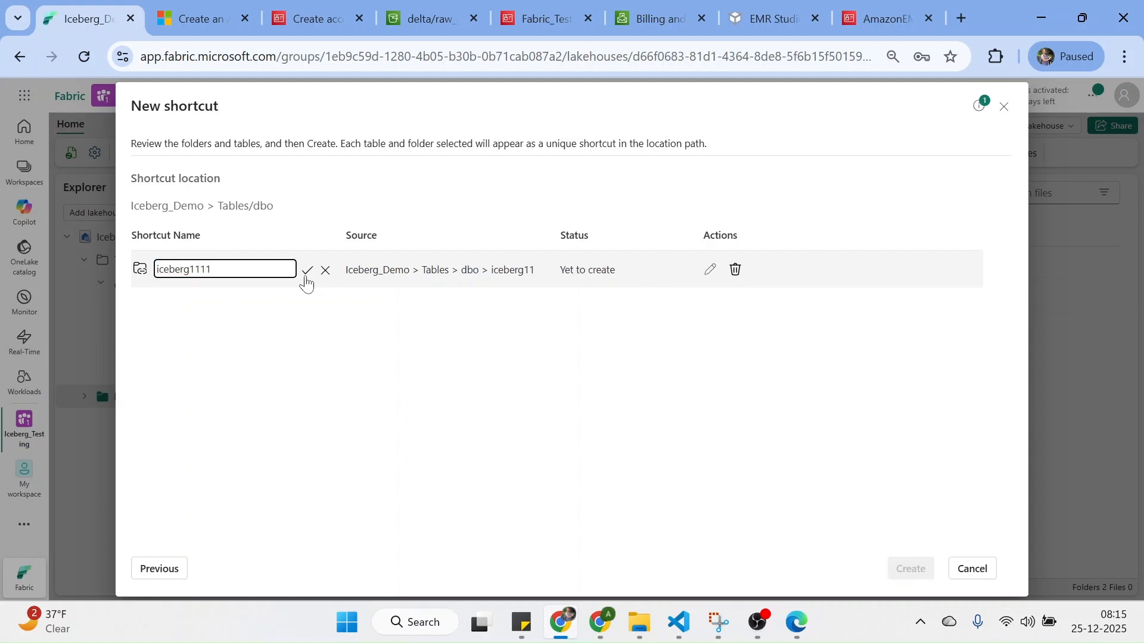
pyautogui.click(307, 273)
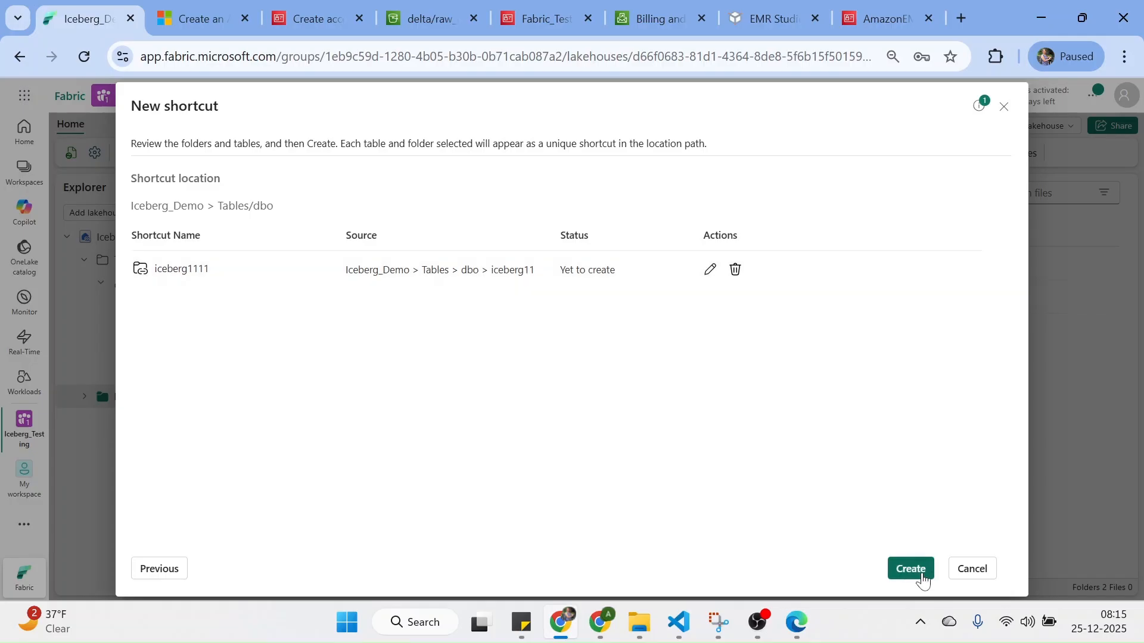
pyautogui.click(912, 570)
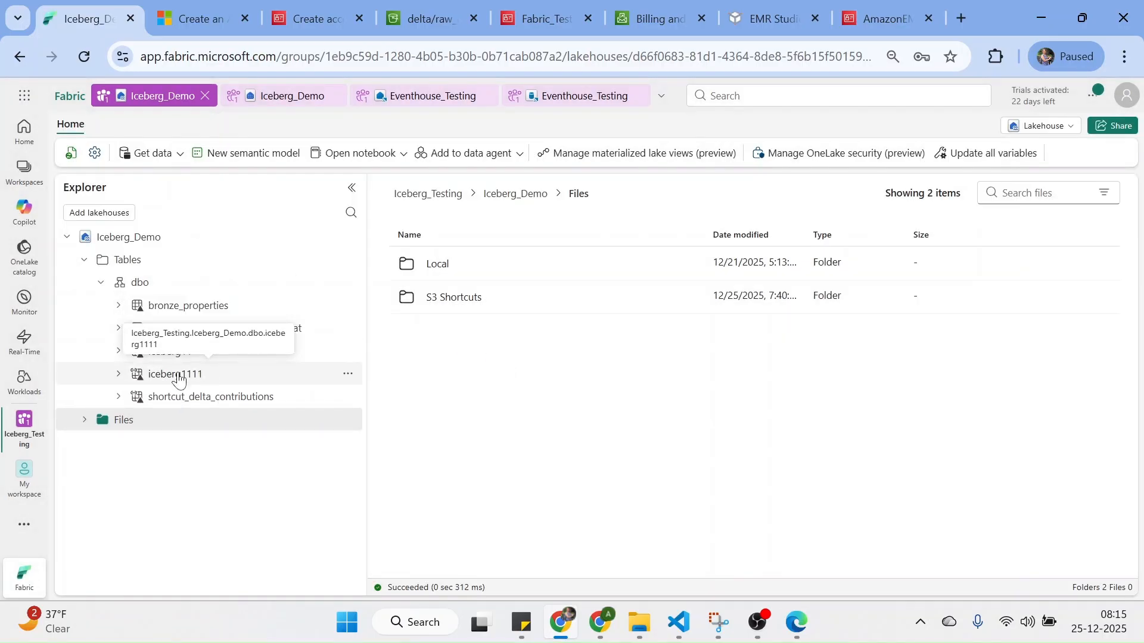
# Preview the data of the iceberg1111 shortcut table.
pyautogui.click(179, 375)
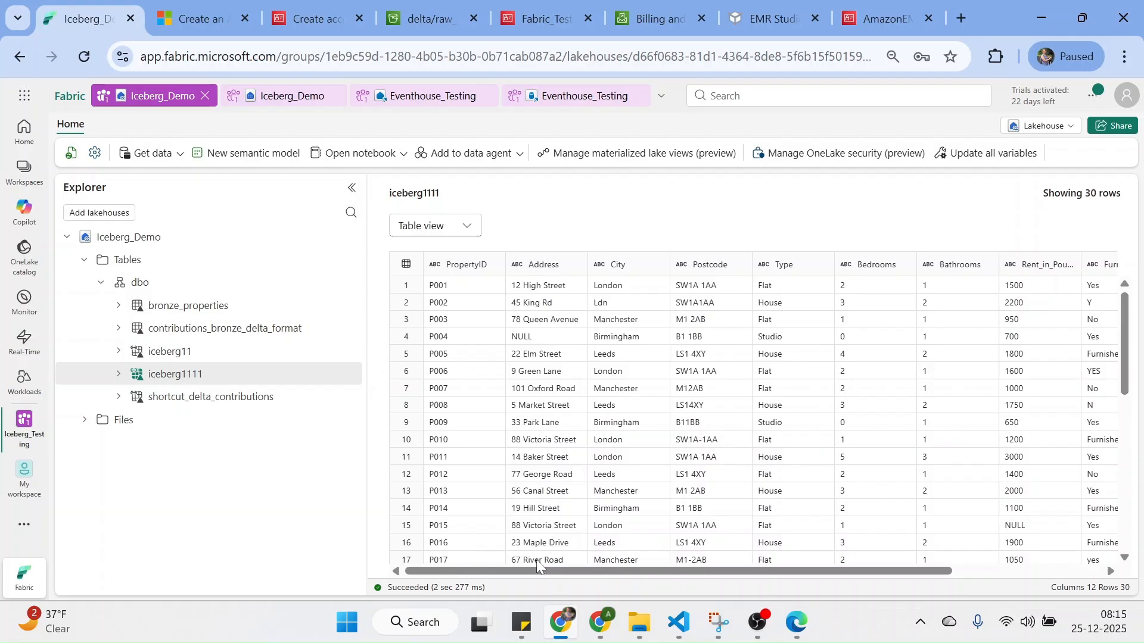
pyautogui.moveTo(521, 569)
pyautogui.mouseDown()
pyautogui.moveTo(769, 565)
pyautogui.moveTo(513, 556)
pyautogui.mouseUp()
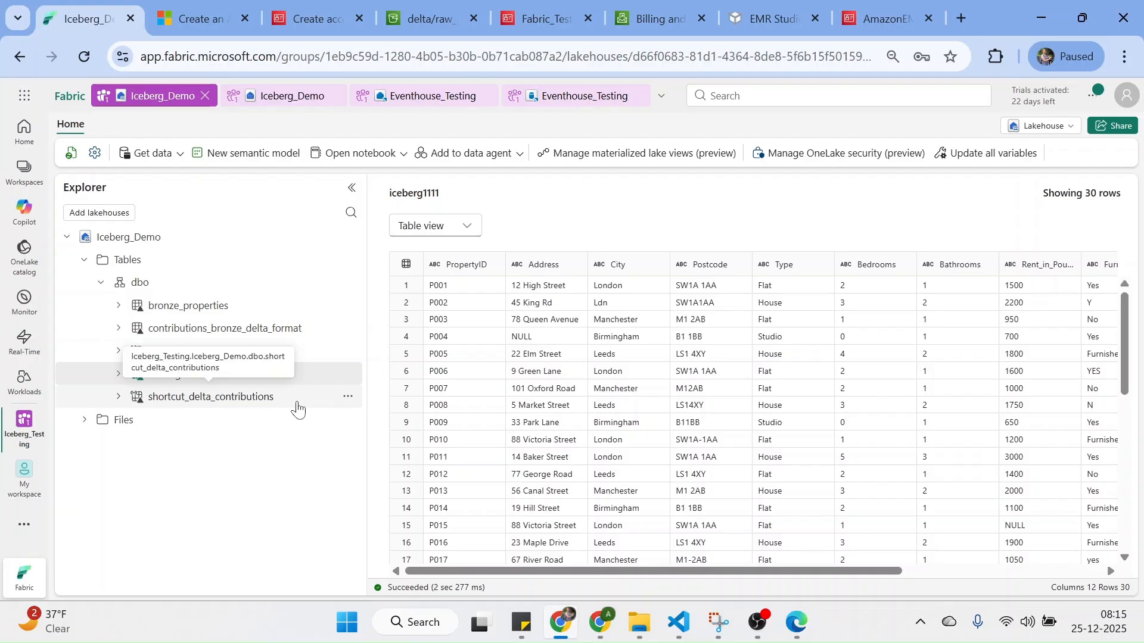
# Start another new table shortcut under the dbo schema of Iceberg_Demo.
pyautogui.click(347, 398)
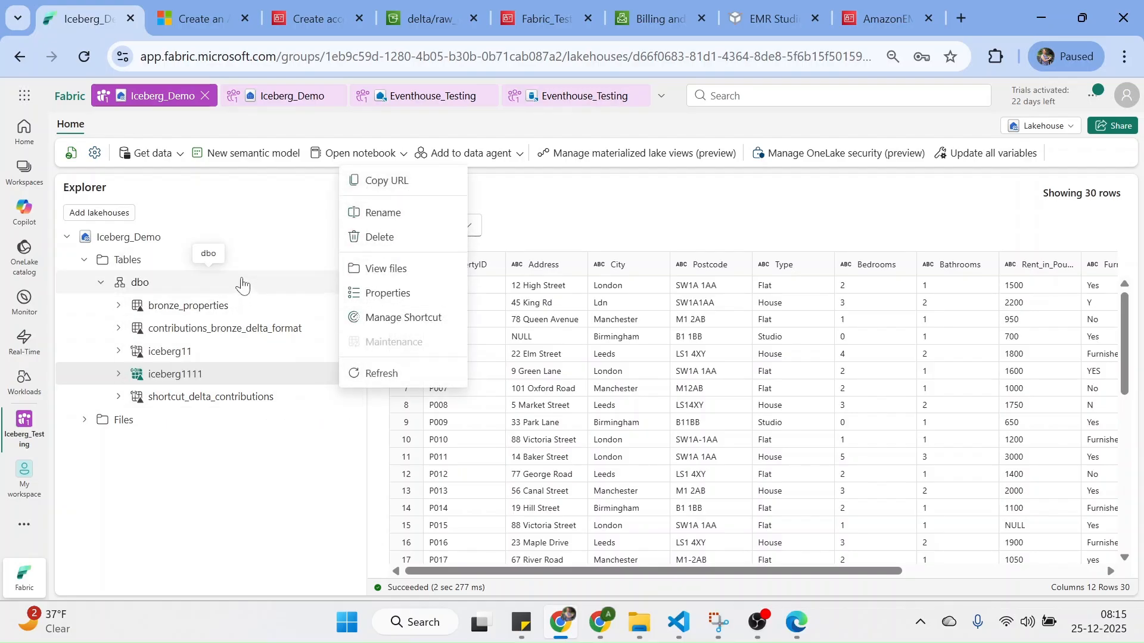
pyautogui.click(316, 289)
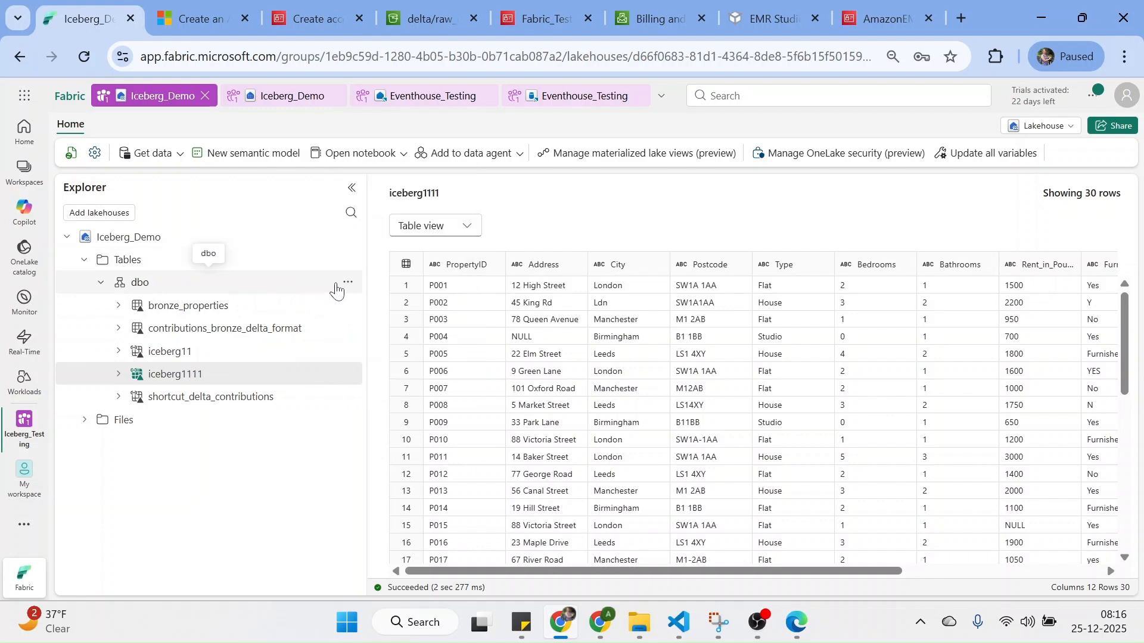
pyautogui.click(348, 284)
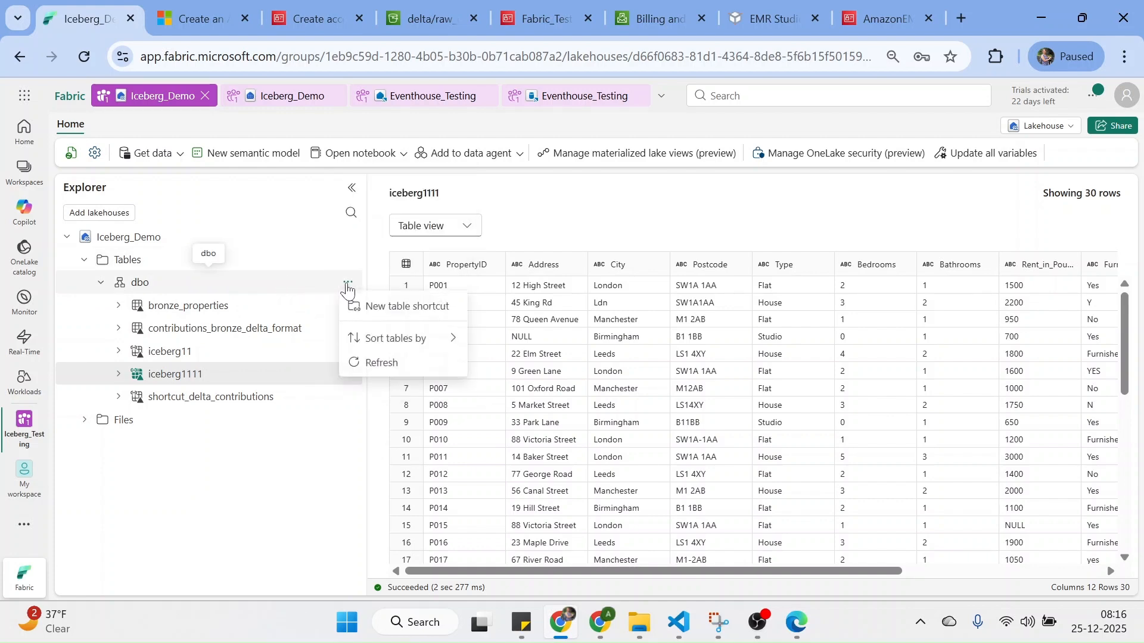
pyautogui.click(416, 316)
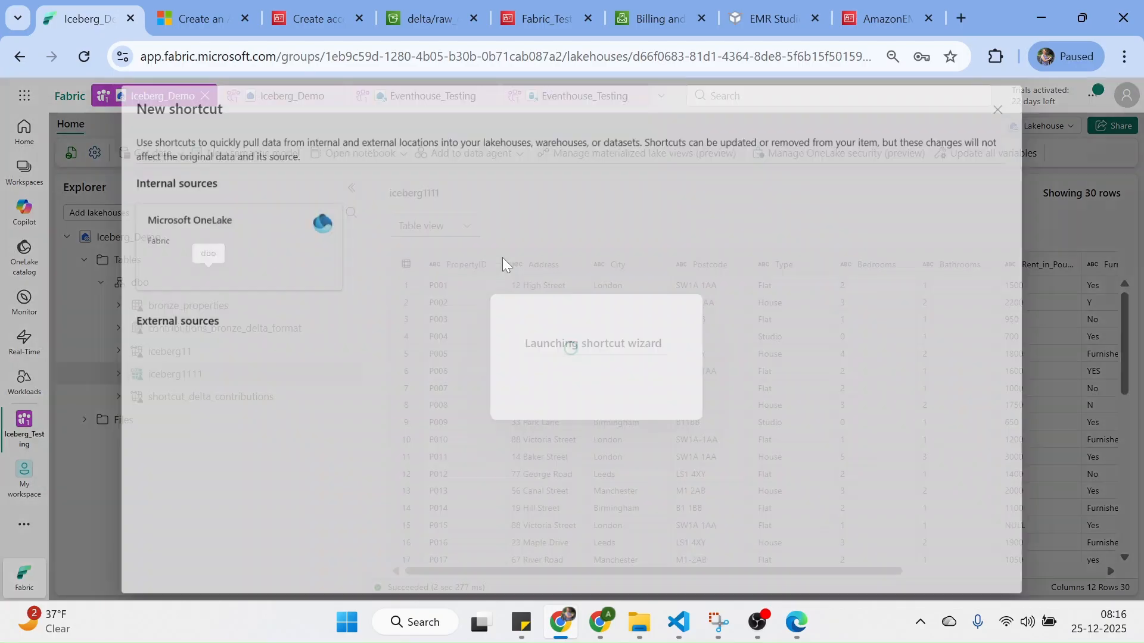
pyautogui.click(231, 375)
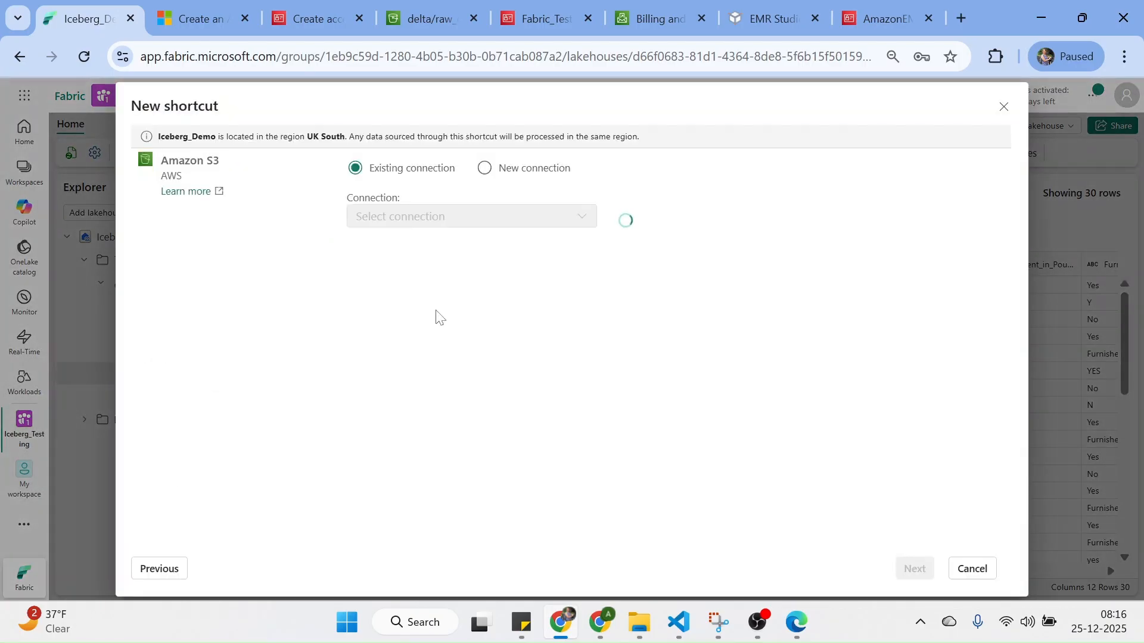
pyautogui.click(584, 217)
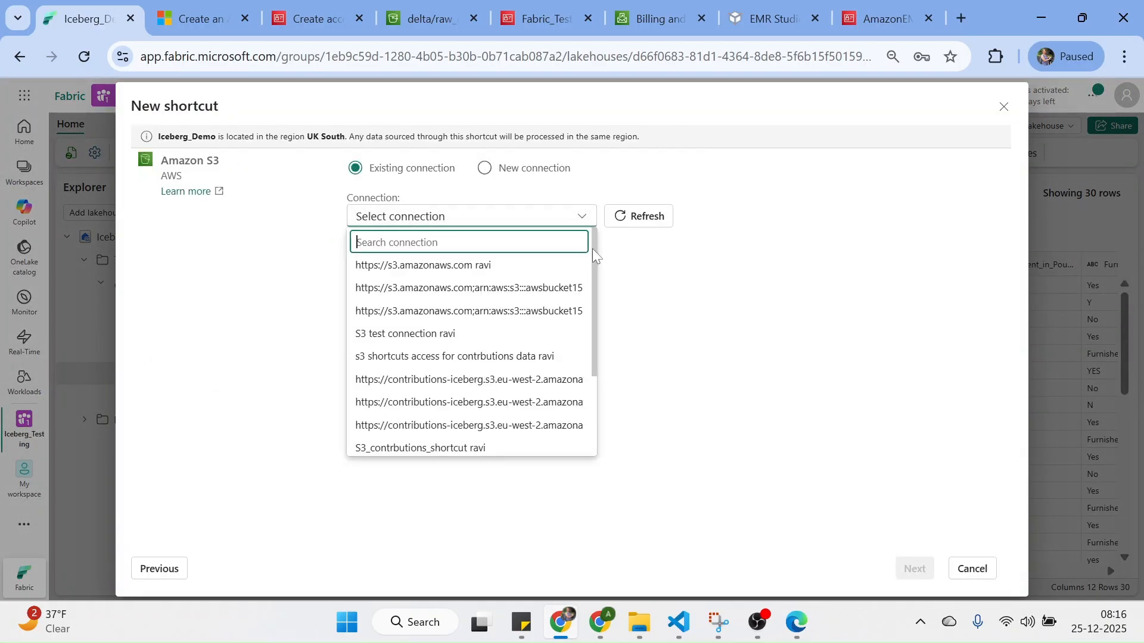
pyautogui.moveTo(593, 266); pyautogui.dragTo(593, 357)
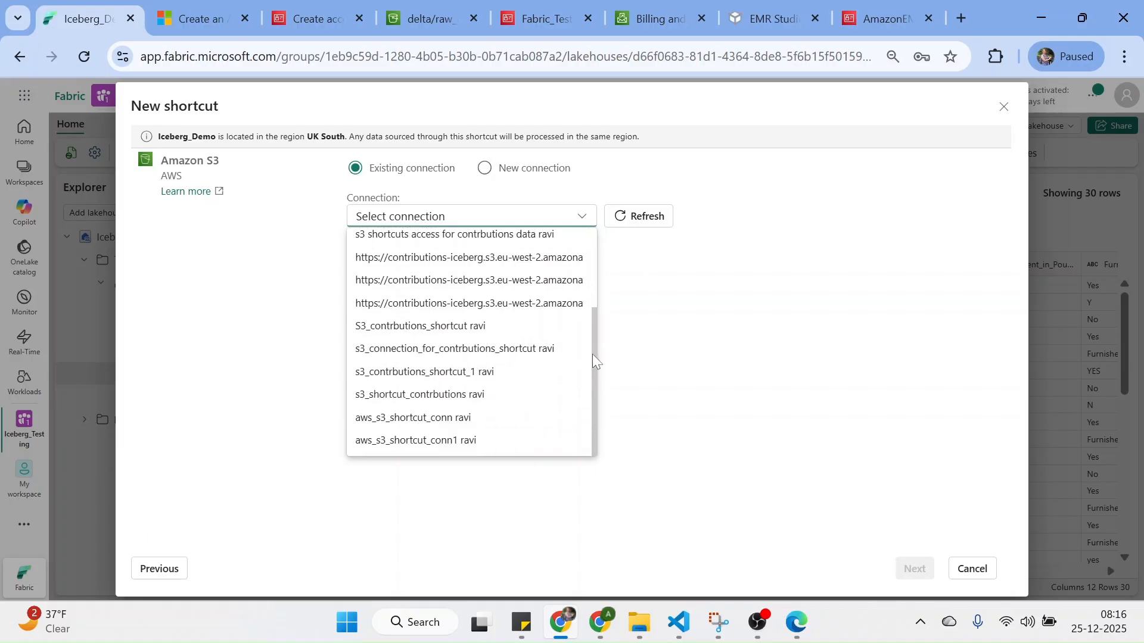
pyautogui.click(424, 440)
pyautogui.click(914, 569)
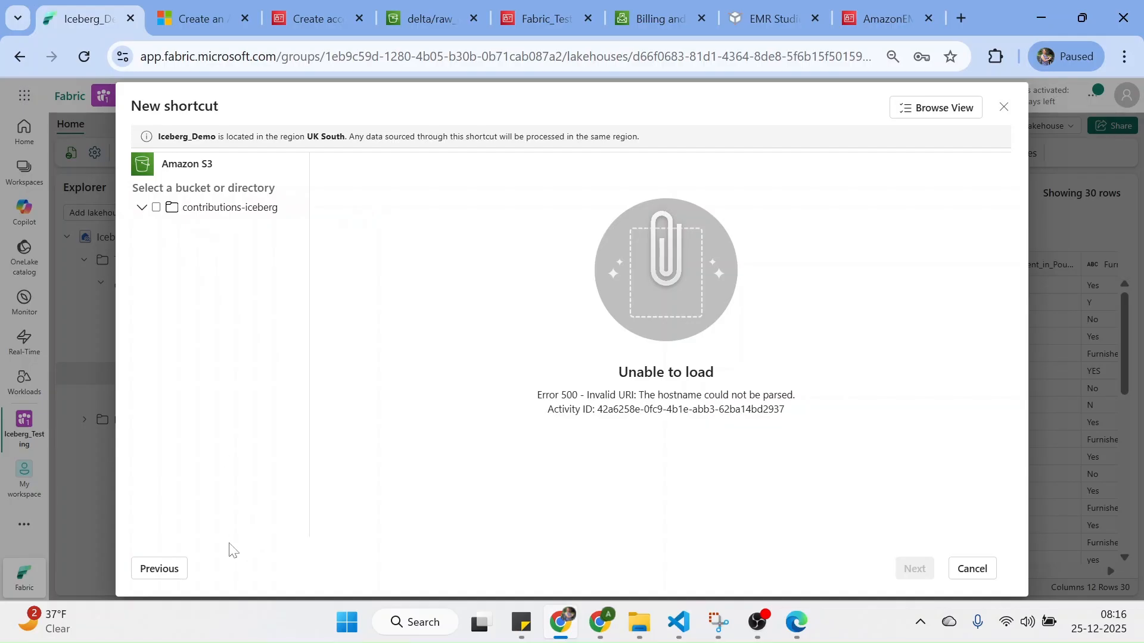
pyautogui.click(165, 579)
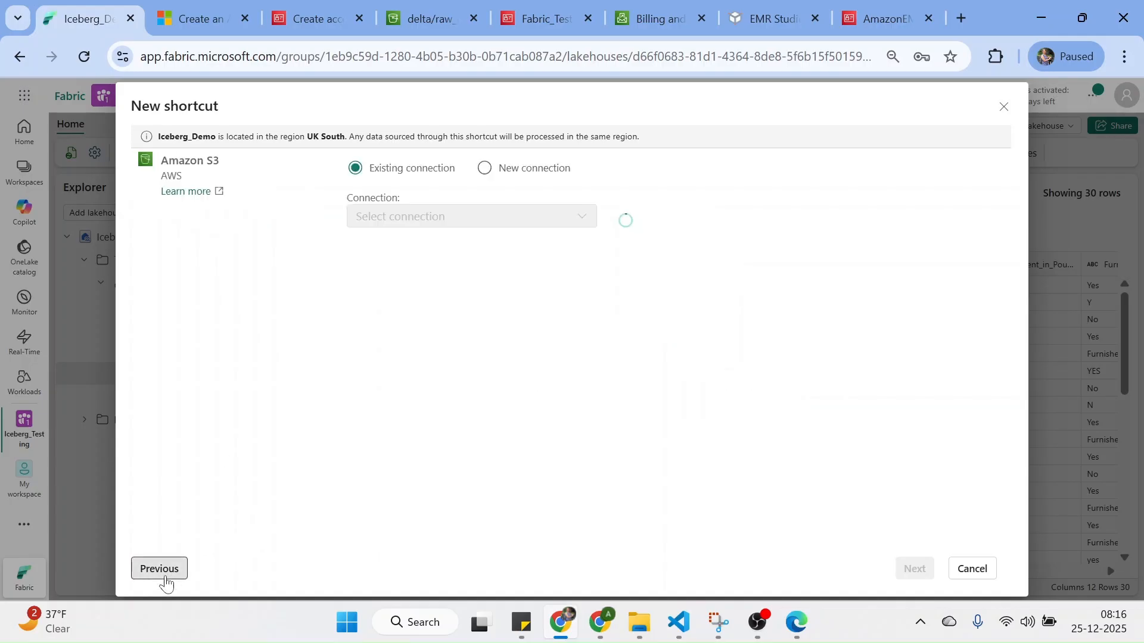
pyautogui.click(164, 580)
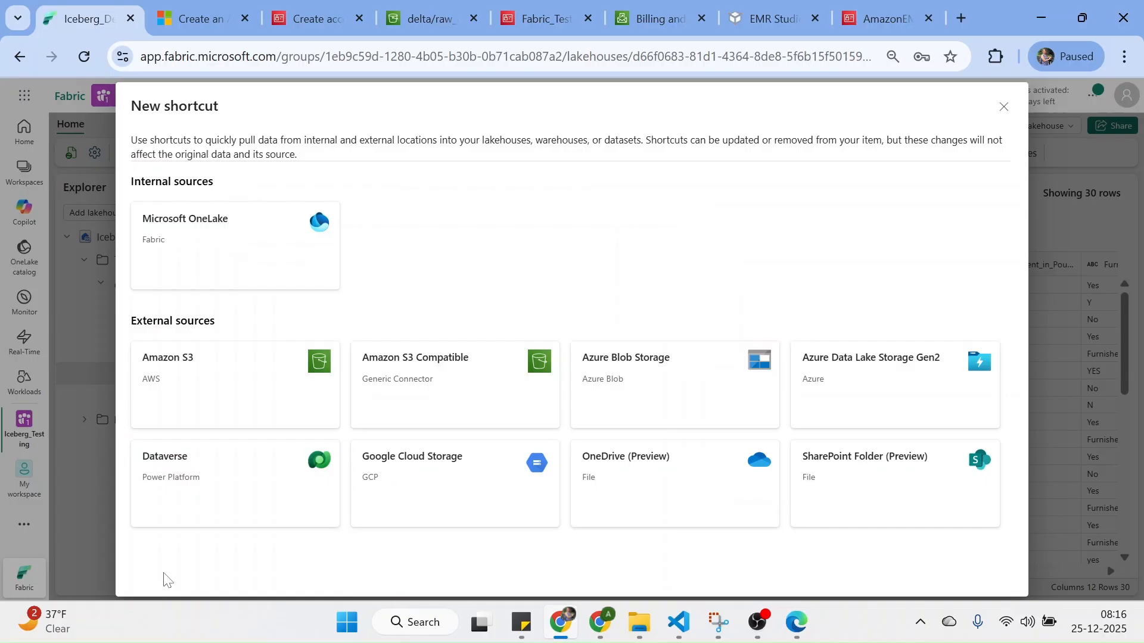
# Choose Microsoft OneLake and the Iceberg_Demo lakehouse, and select the shortcut_delta_contributions table in dbo as the shortcut source.
pyautogui.click(632, 356)
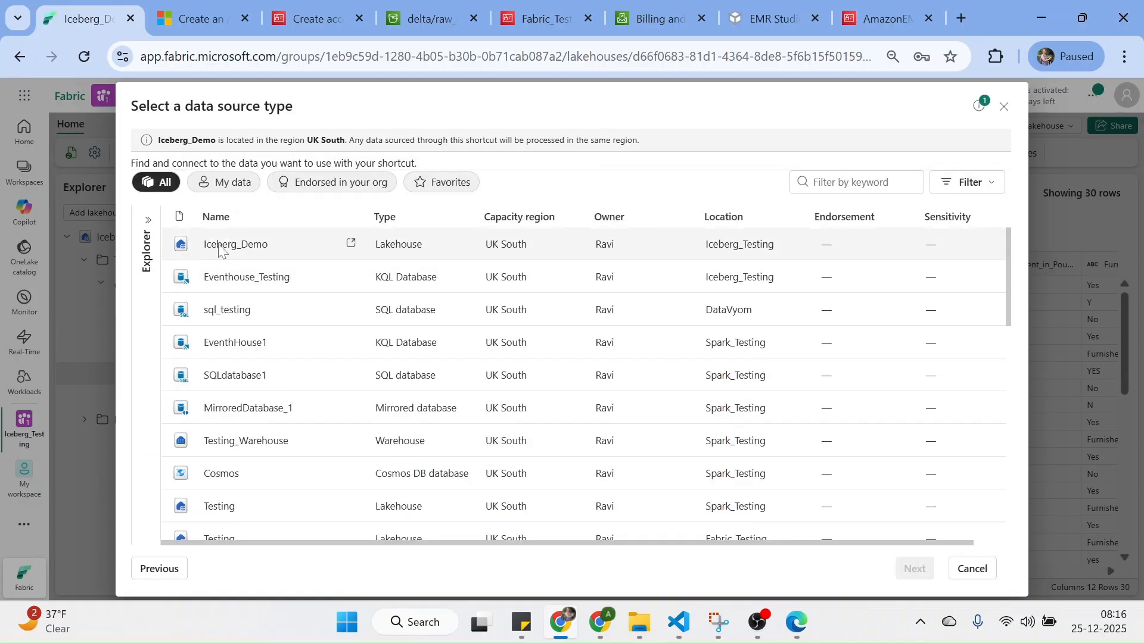
pyautogui.click(224, 247)
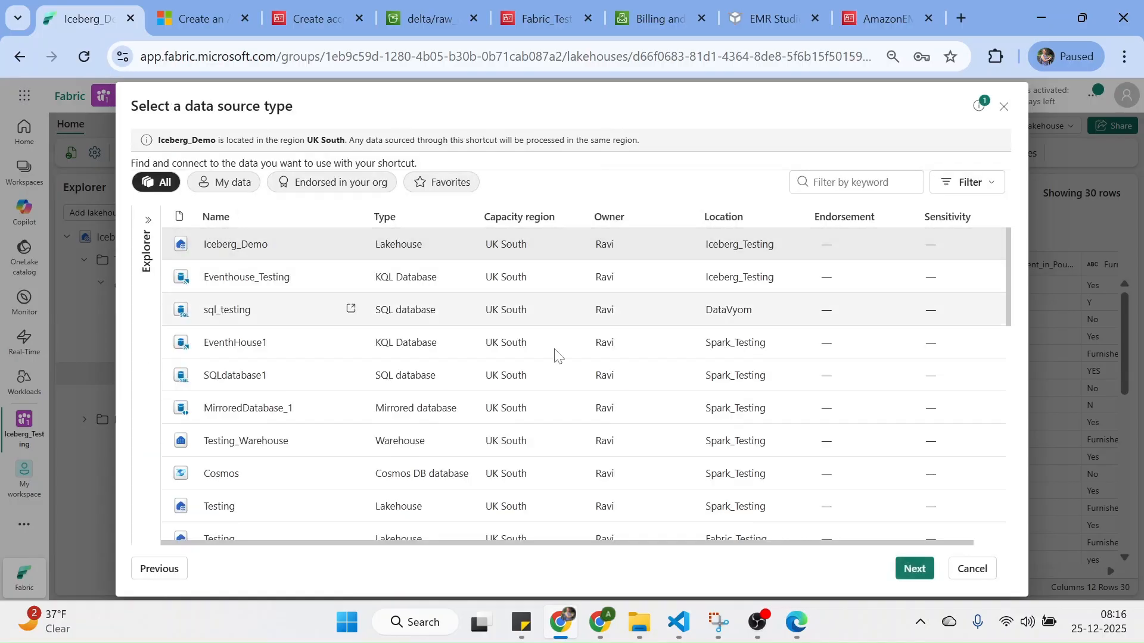
pyautogui.click(913, 569)
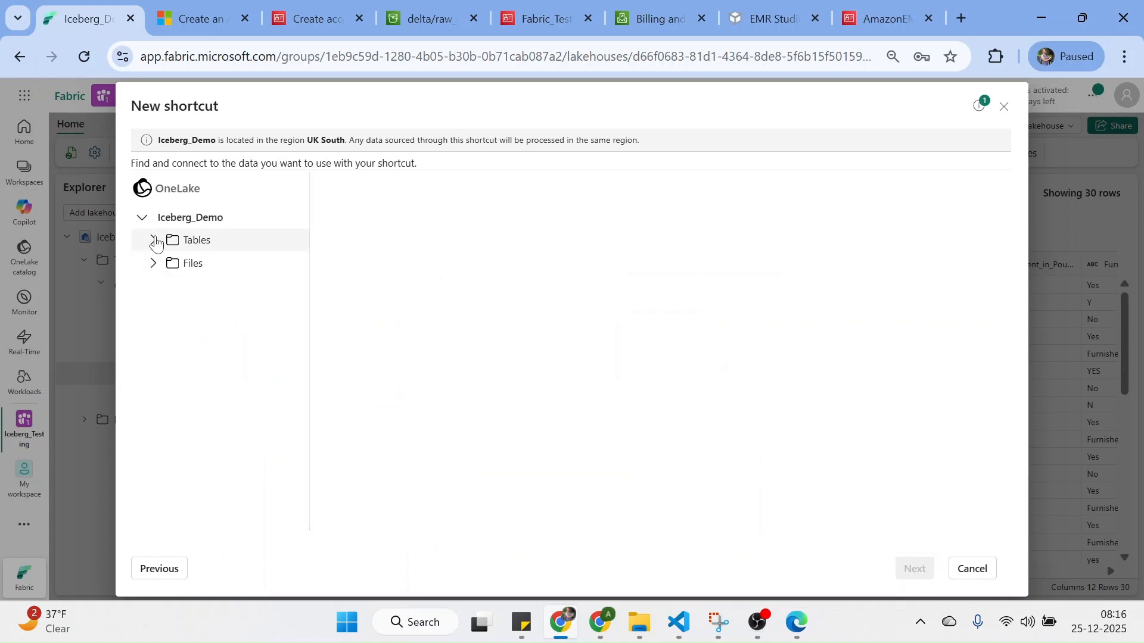
pyautogui.click(162, 262)
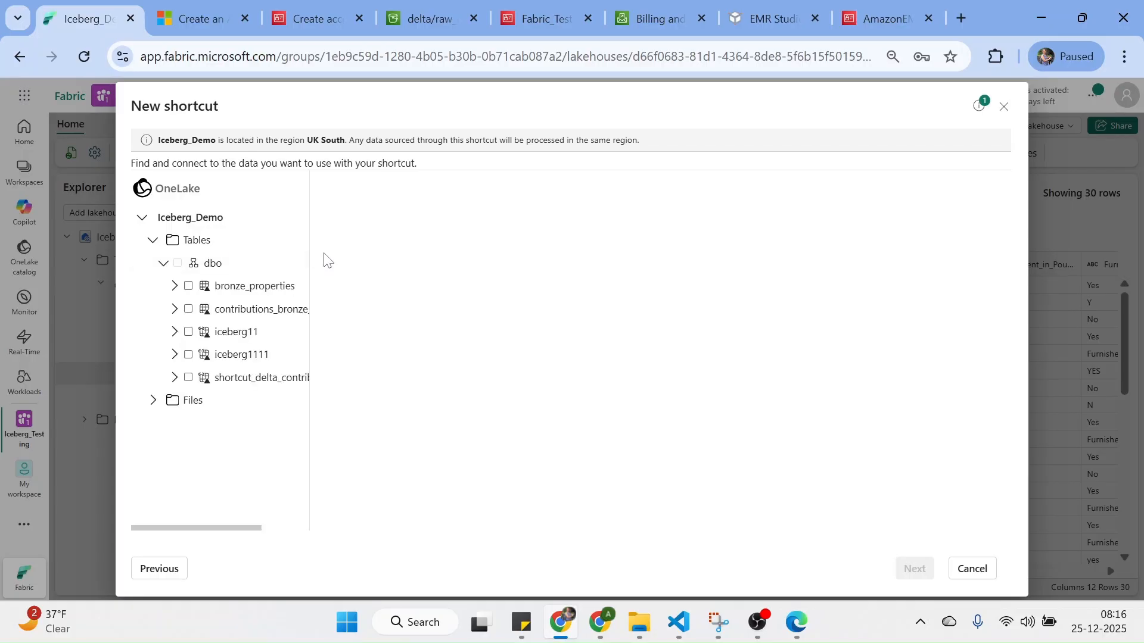
pyautogui.click(189, 378)
pyautogui.click(914, 569)
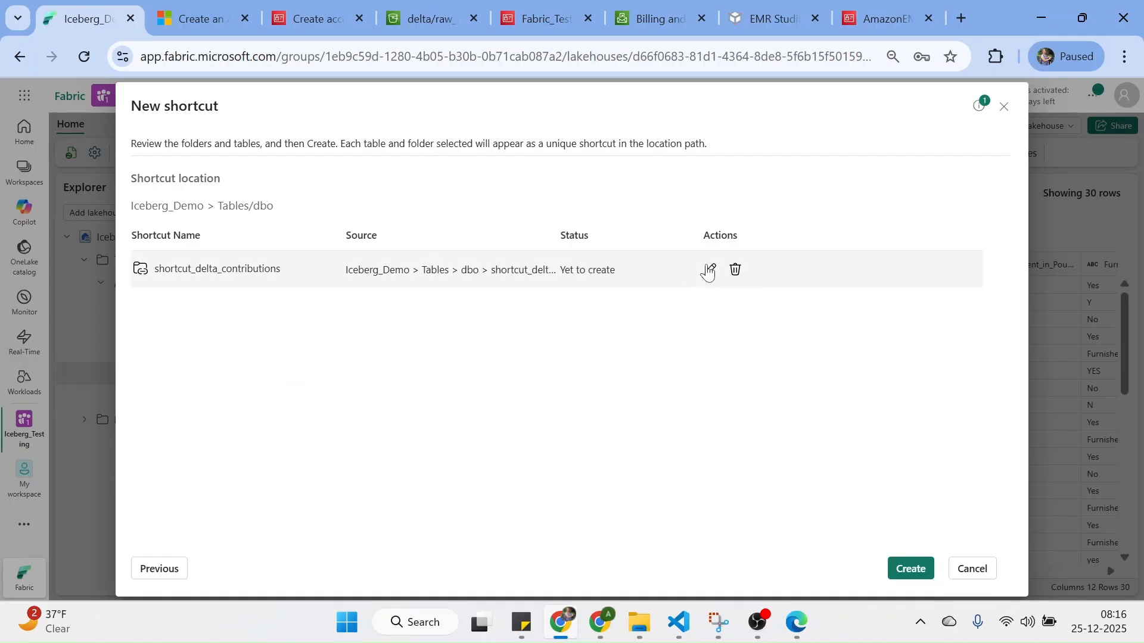
# Rename the shortcut shortcut_delta_contributions_test and try to create it in Tables/dbo.
pyautogui.click(709, 272)
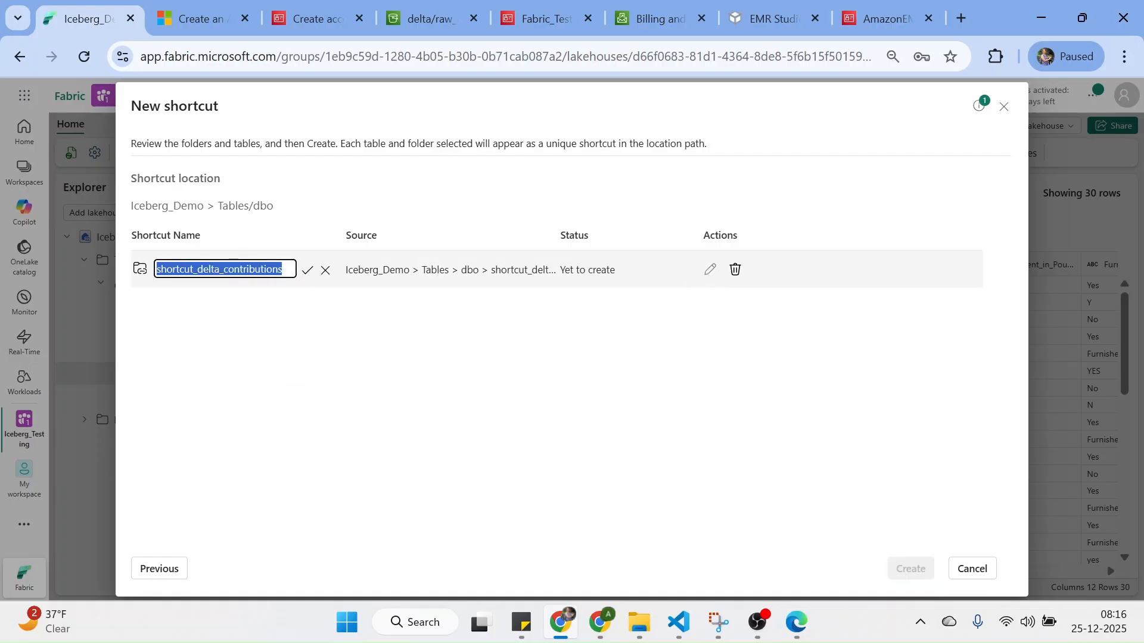
pyautogui.press('Right')
pyautogui.write('_test')
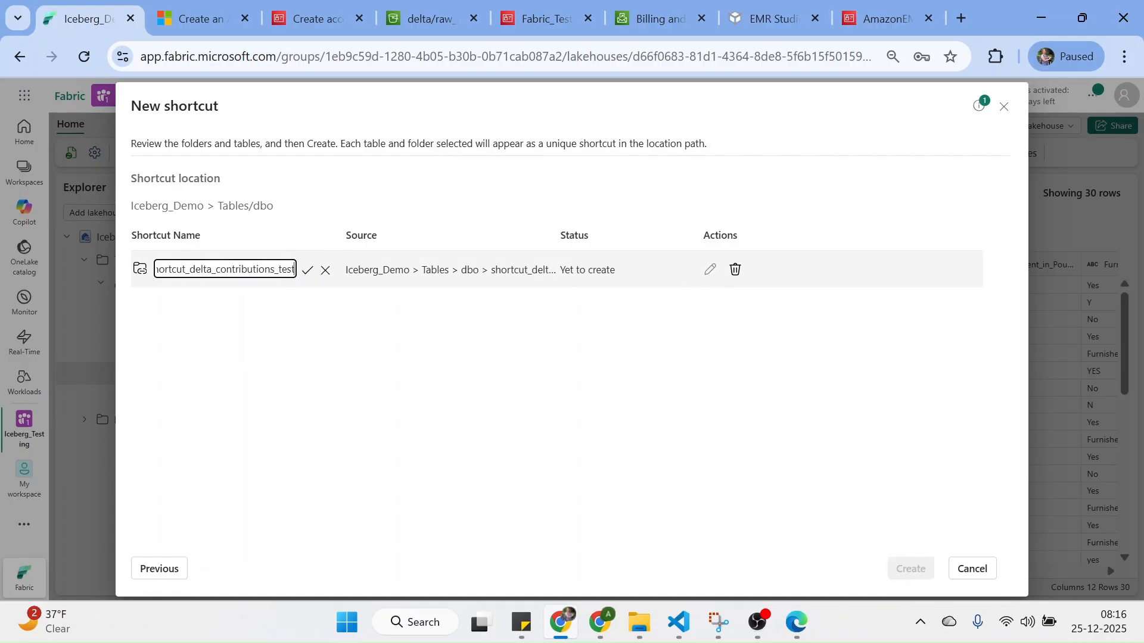
pyautogui.click(309, 272)
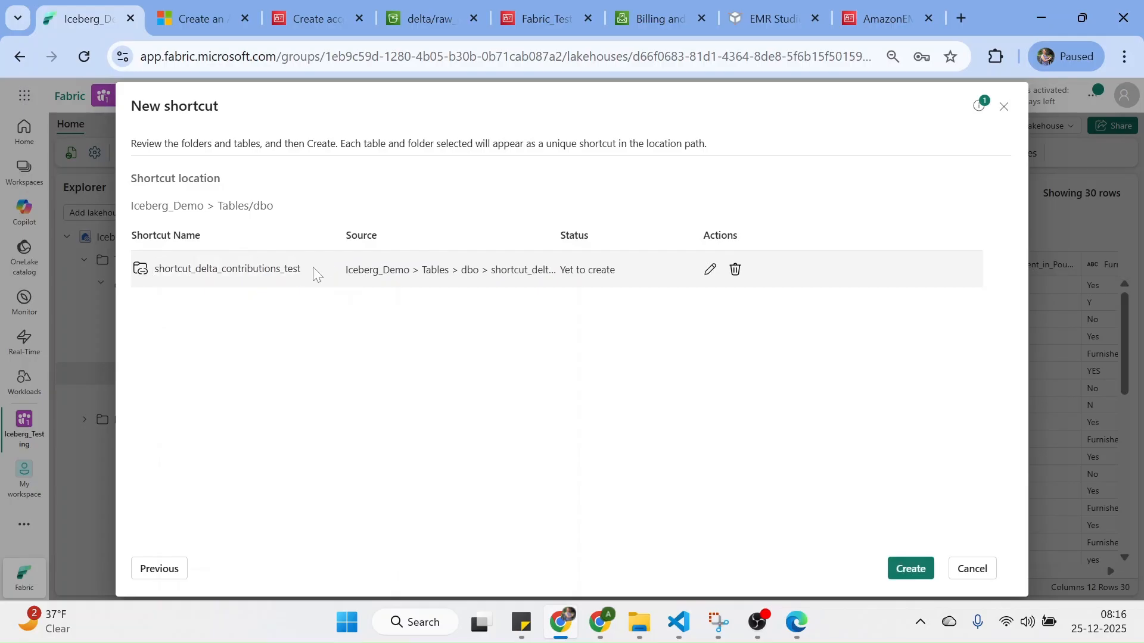
pyautogui.click(912, 571)
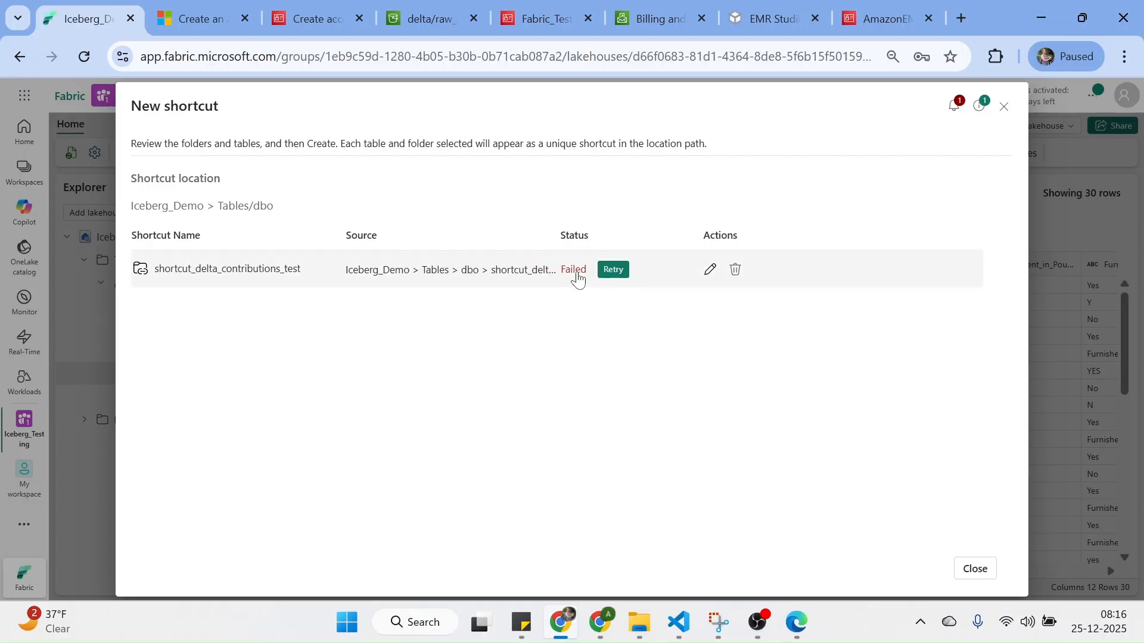
# Read the error notification for the shortcut_delta_contributions_test shortcut, dismiss it, and close the New shortcut dialog.
pyautogui.moveTo(575, 277)
pyautogui.click(953, 105)
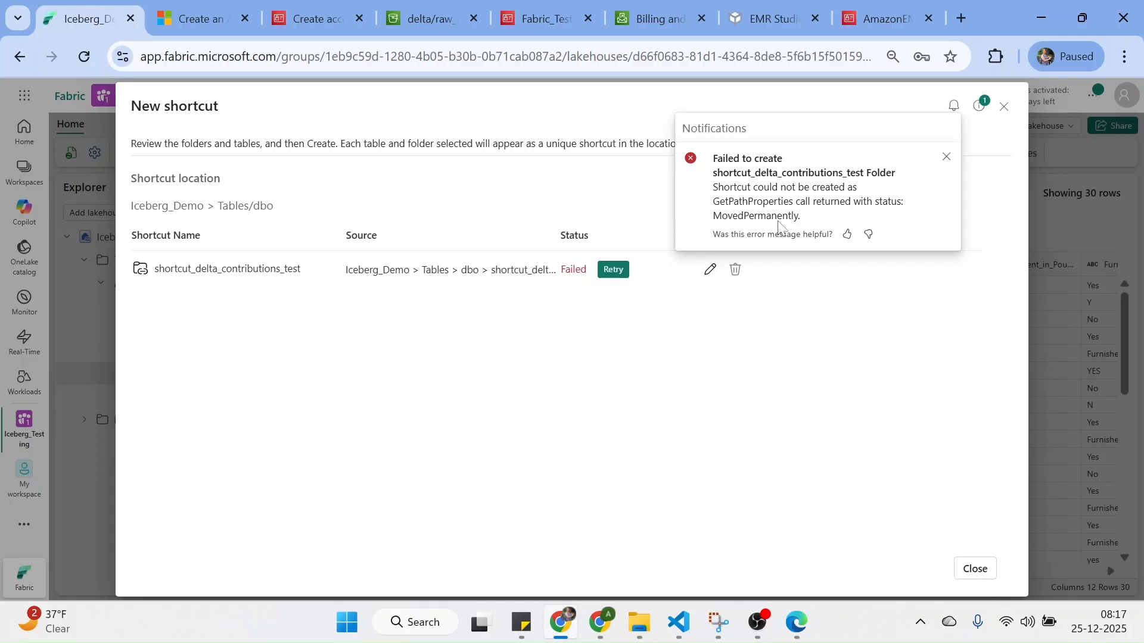
pyautogui.click(946, 157)
pyautogui.click(982, 162)
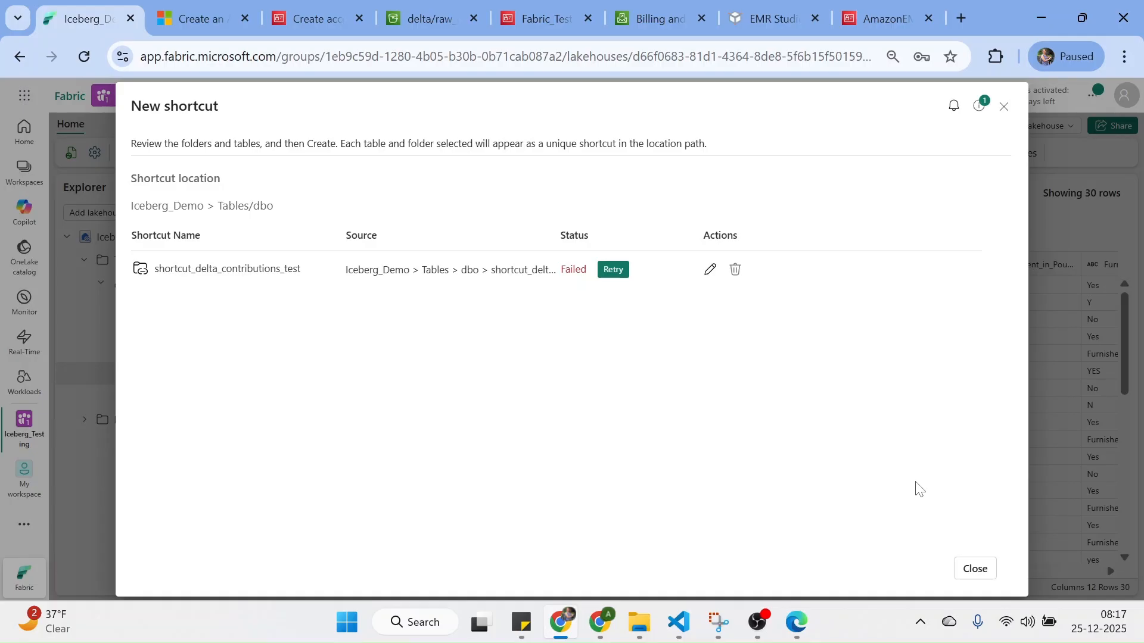
pyautogui.click(976, 568)
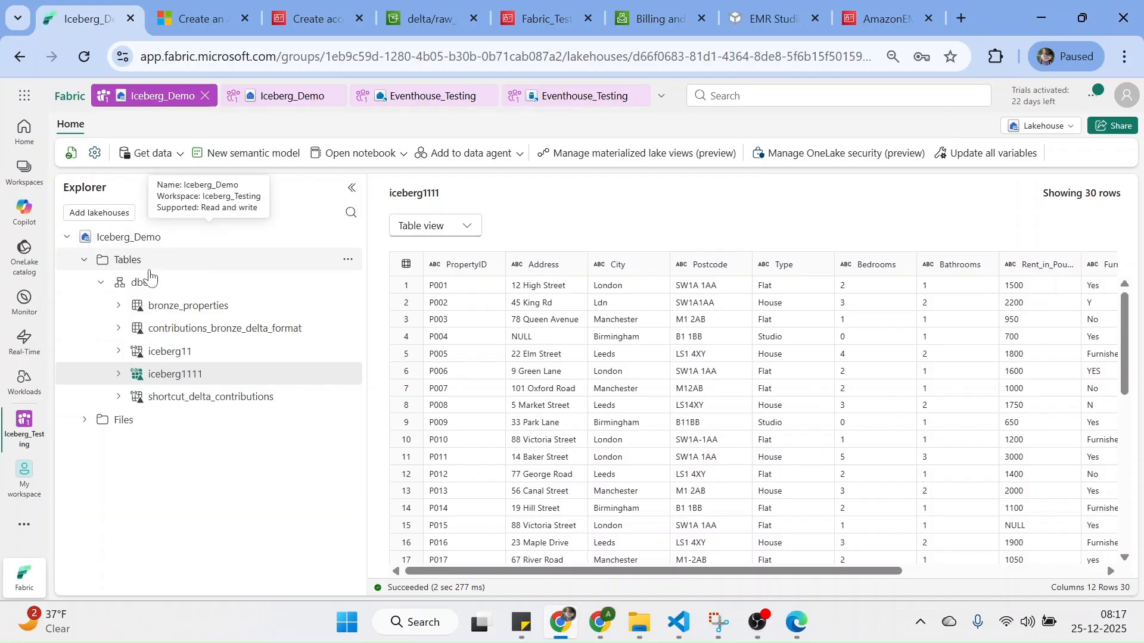
# Return to the Iceberg_Testing workspace and open the Manage Connections and Gateways page.
pyautogui.click(25, 424)
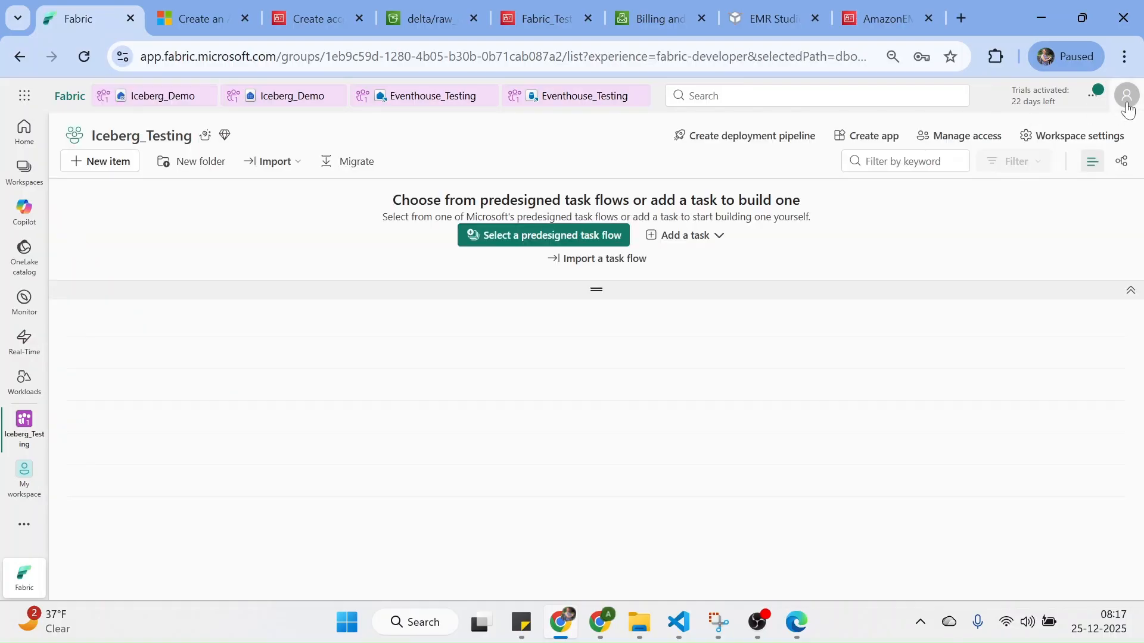
pyautogui.click(1127, 106)
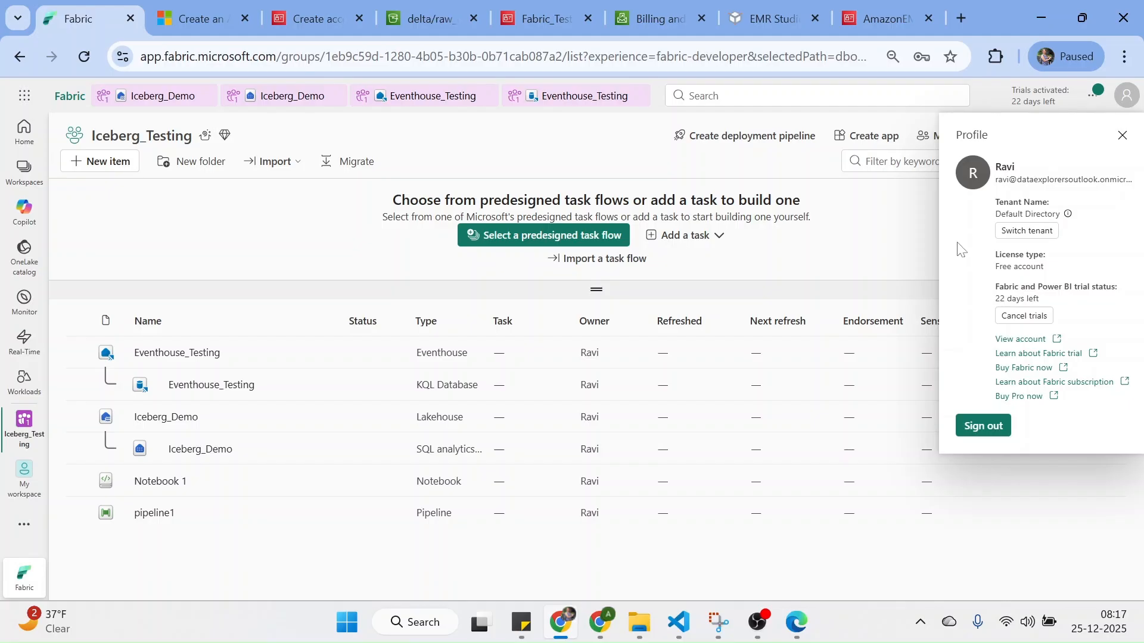
pyautogui.click(892, 252)
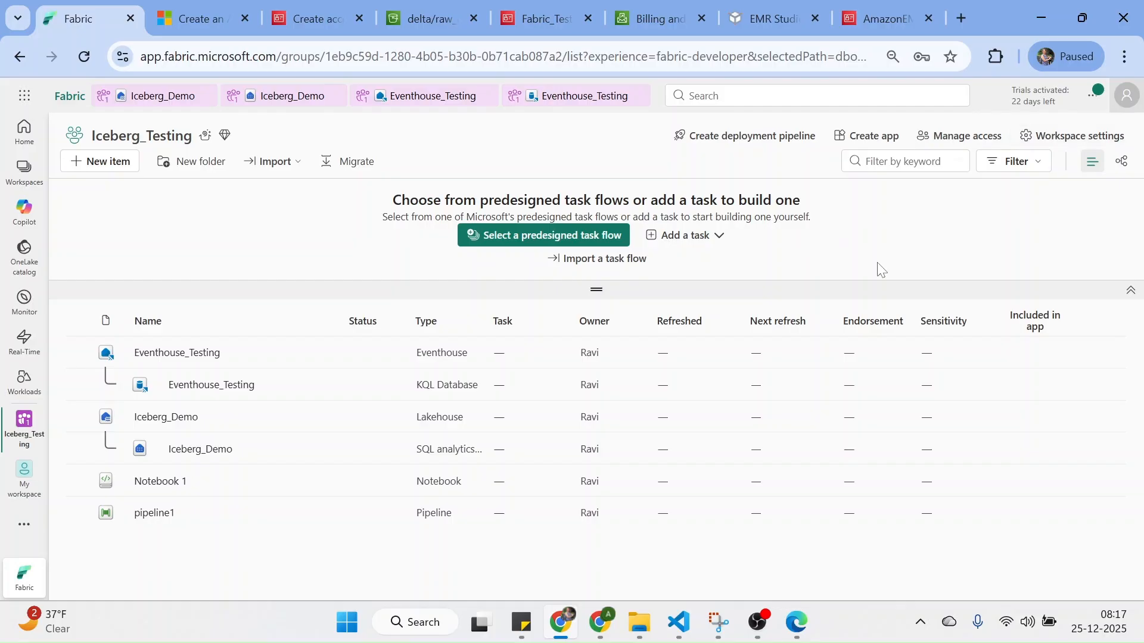
pyautogui.click(1091, 99)
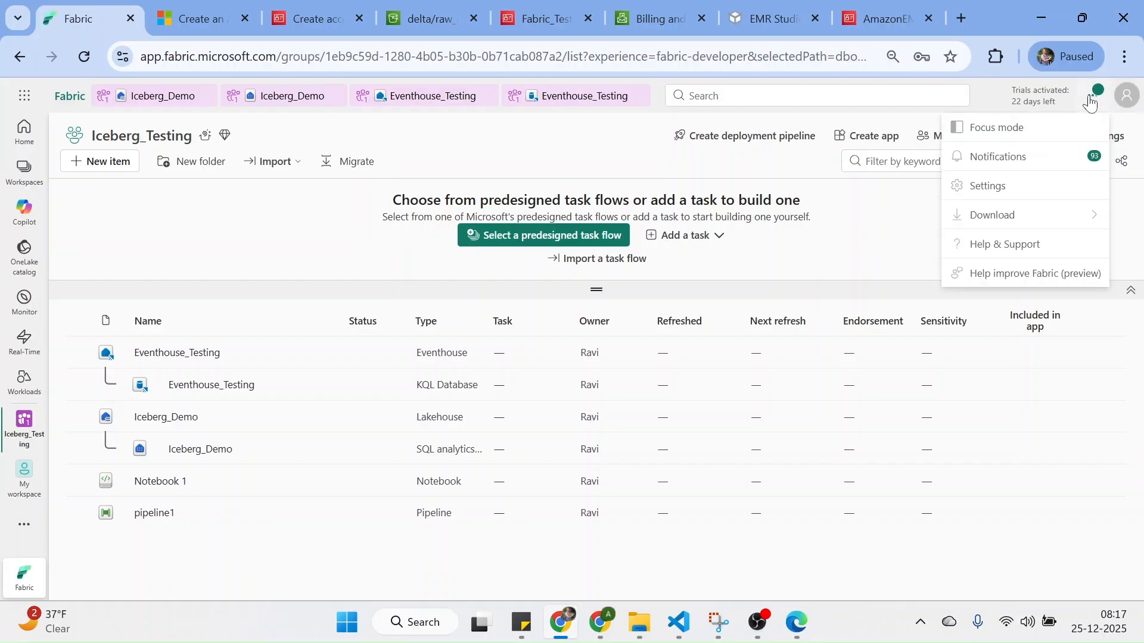
pyautogui.click(989, 188)
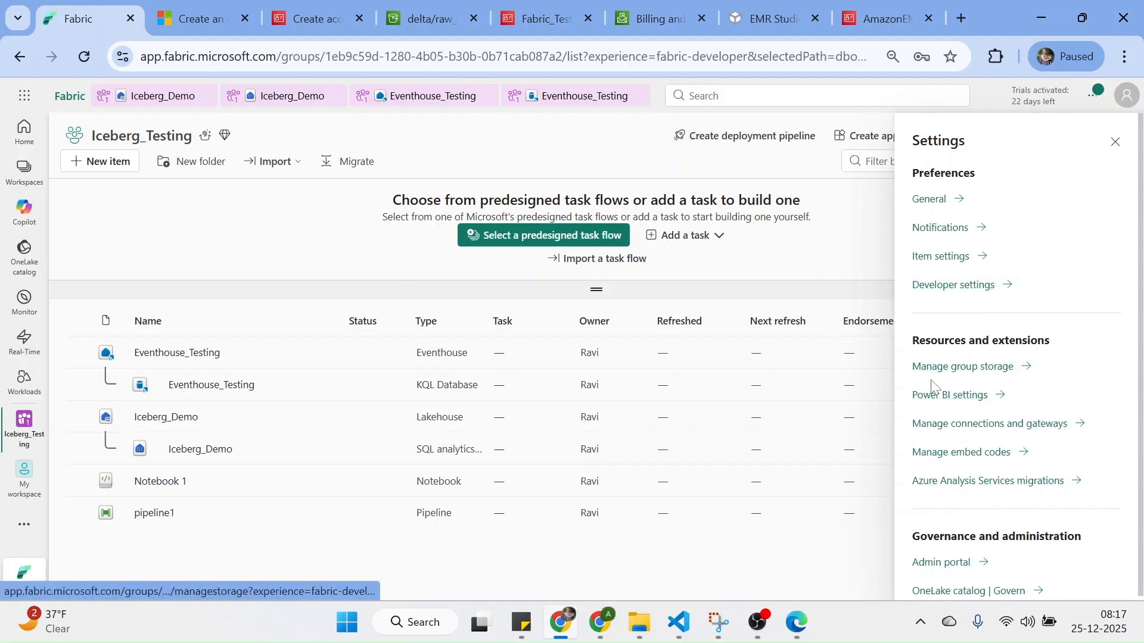
pyautogui.click(996, 425)
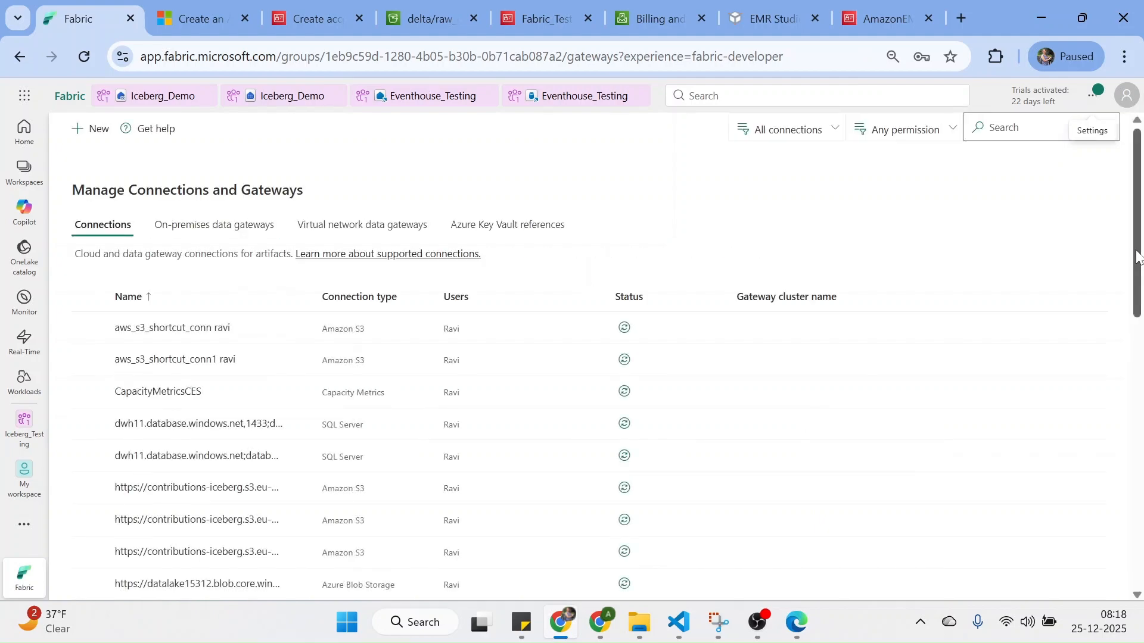
# Review the settings of the proeprtydataconnection_shortcut Azure Blob Storage connection, including its authentication and privacy options, and close them unchanged.
pyautogui.moveTo(1140, 237); pyautogui.dragTo(1135, 539)
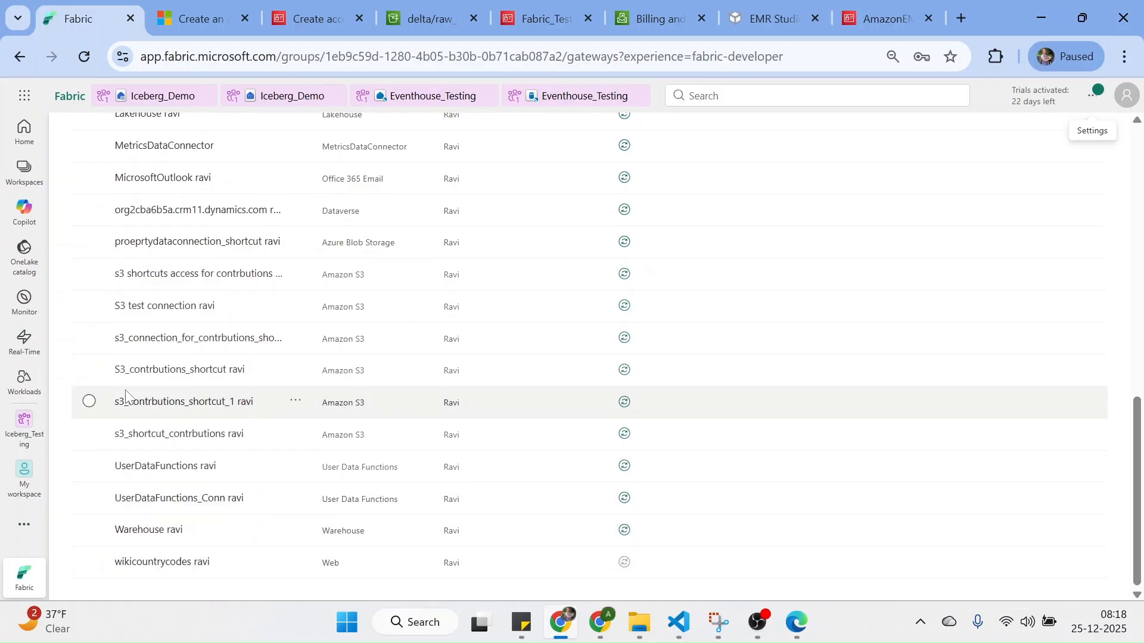
pyautogui.click(91, 241)
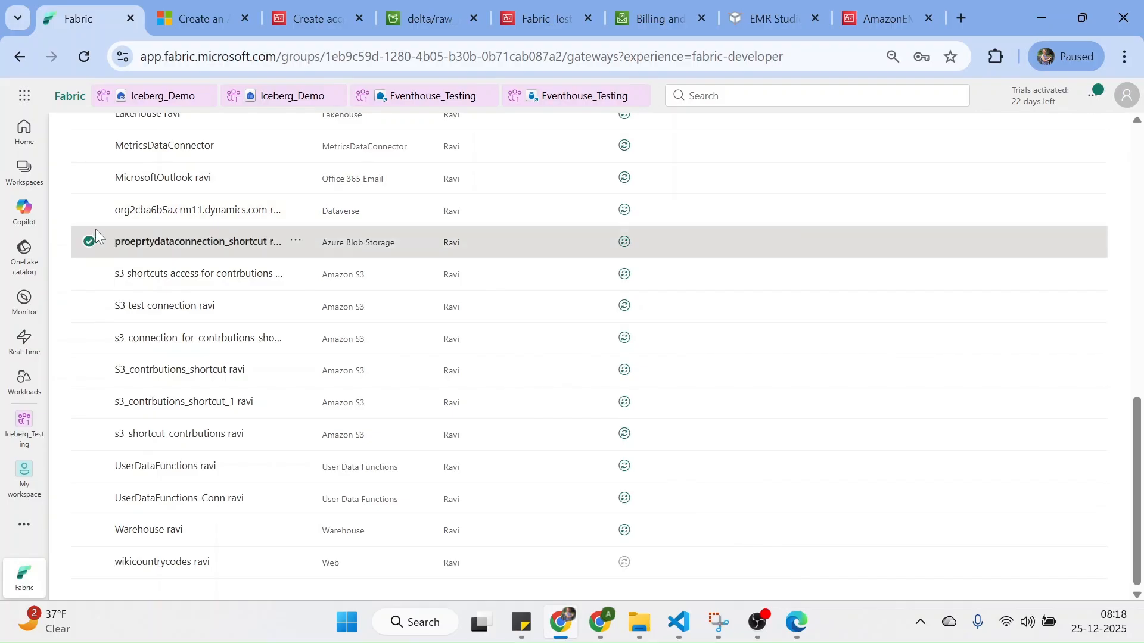
pyautogui.click(296, 241)
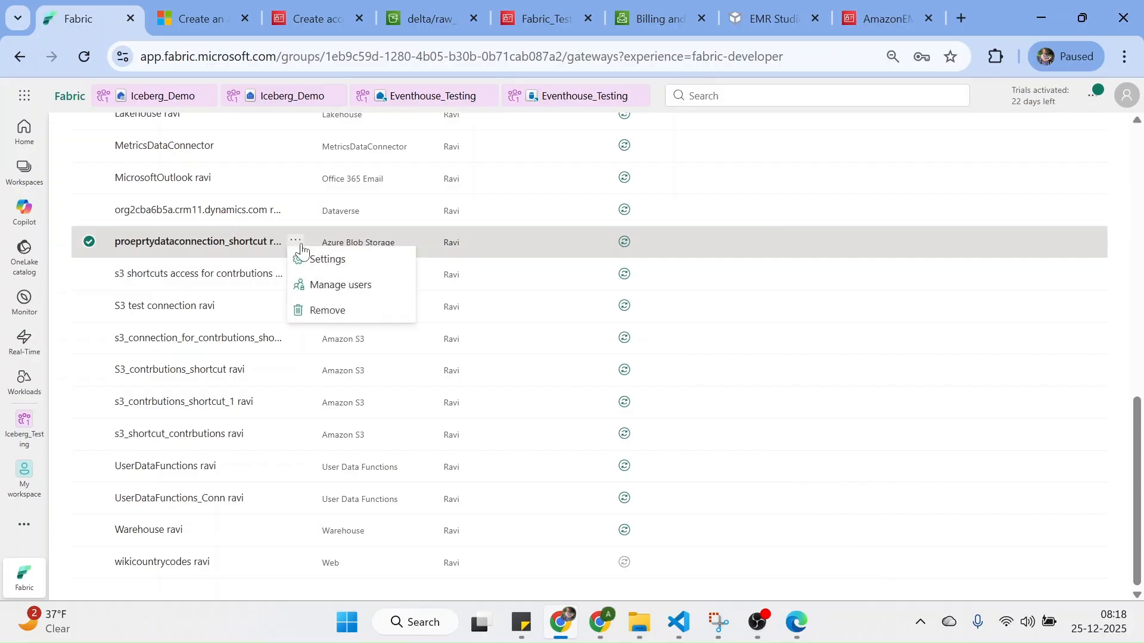
pyautogui.click(342, 262)
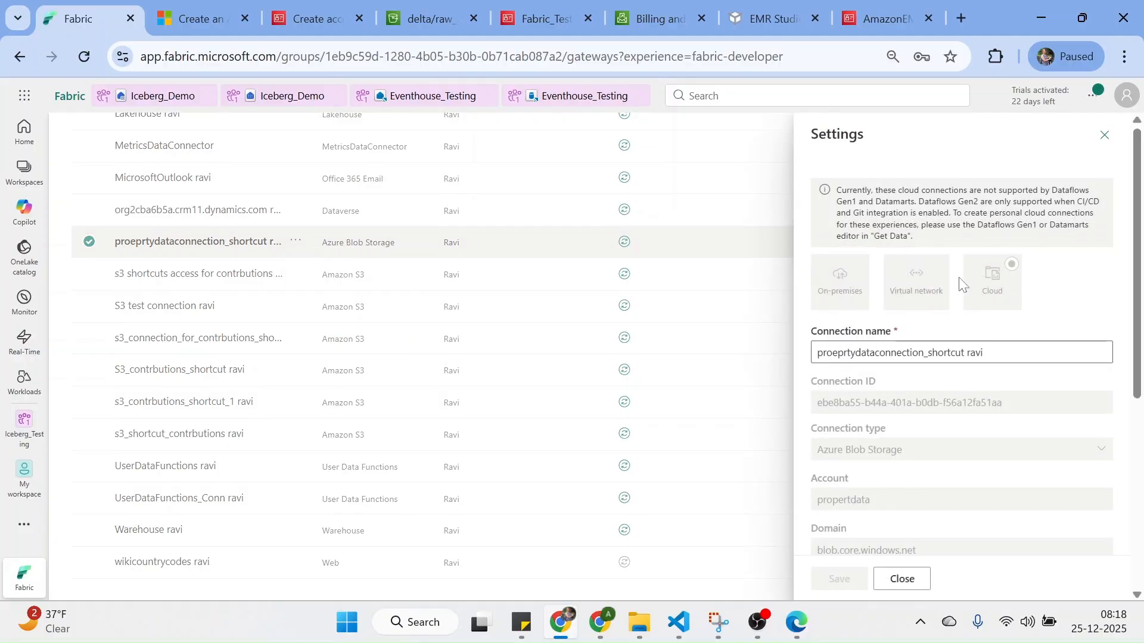
pyautogui.click(1137, 434)
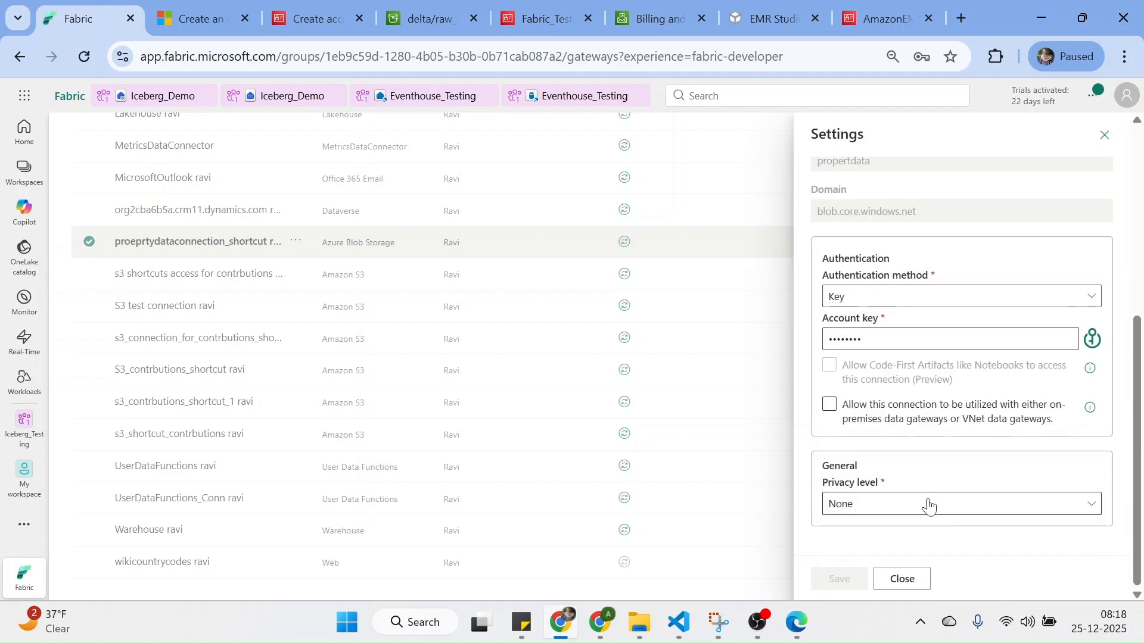
pyautogui.click(1104, 134)
# Remove the proeprtydataconnection_shortcut Azure Blob Storage connection and confirm the removal.
pyautogui.click(294, 241)
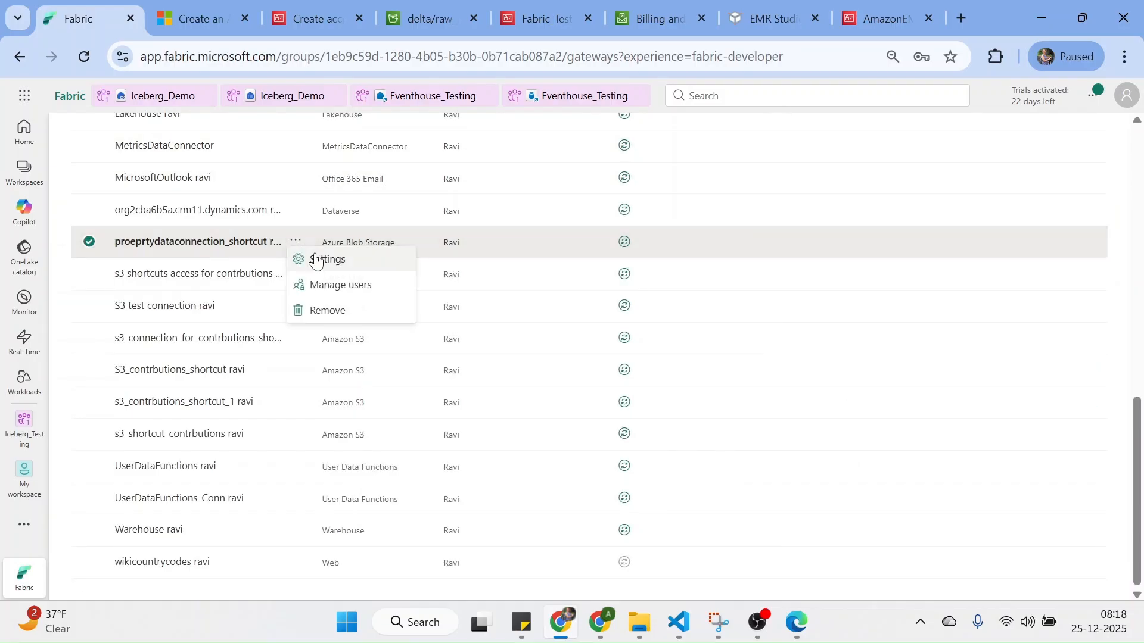
pyautogui.click(332, 311)
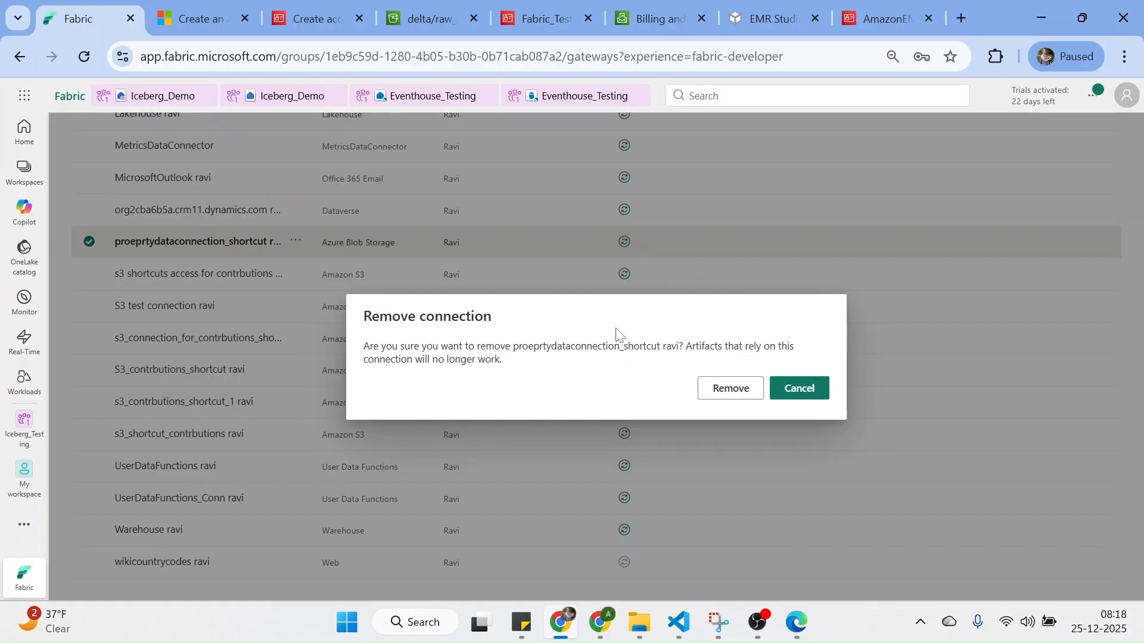
pyautogui.click(706, 389)
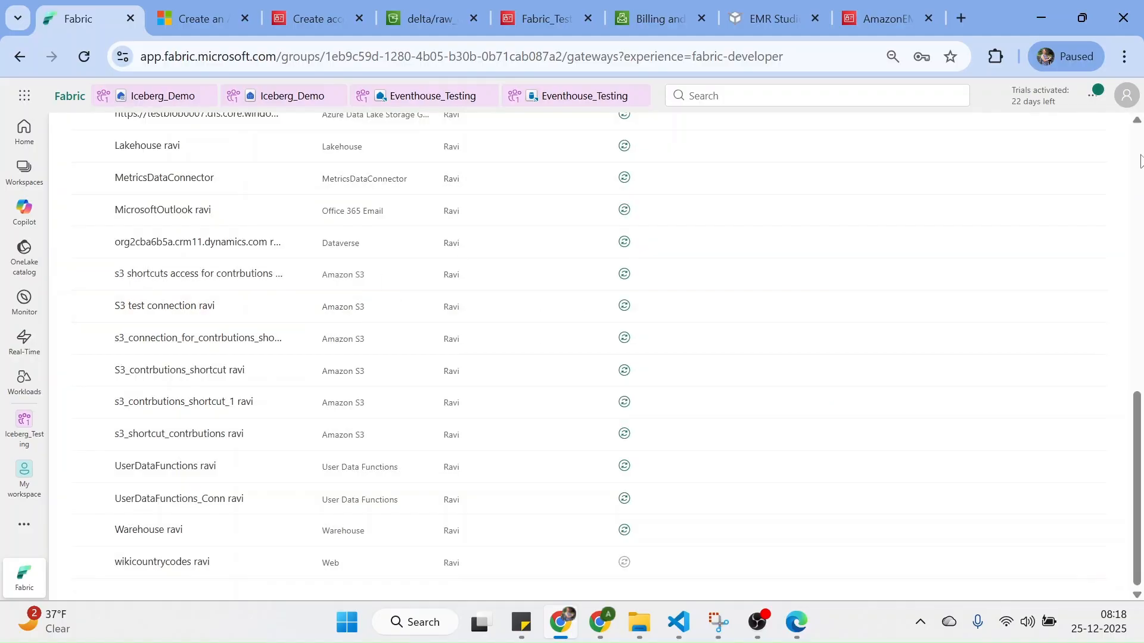
pyautogui.scroll(5, 1139, 161)
pyautogui.scroll(5, 1139, 161)
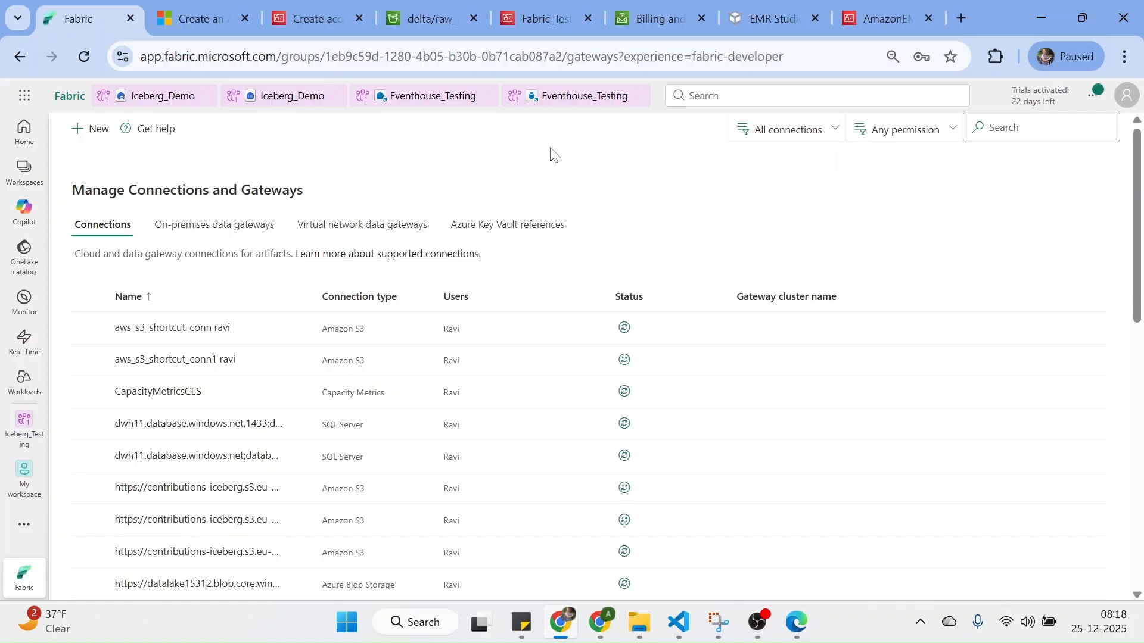
pyautogui.click(1084, 106)
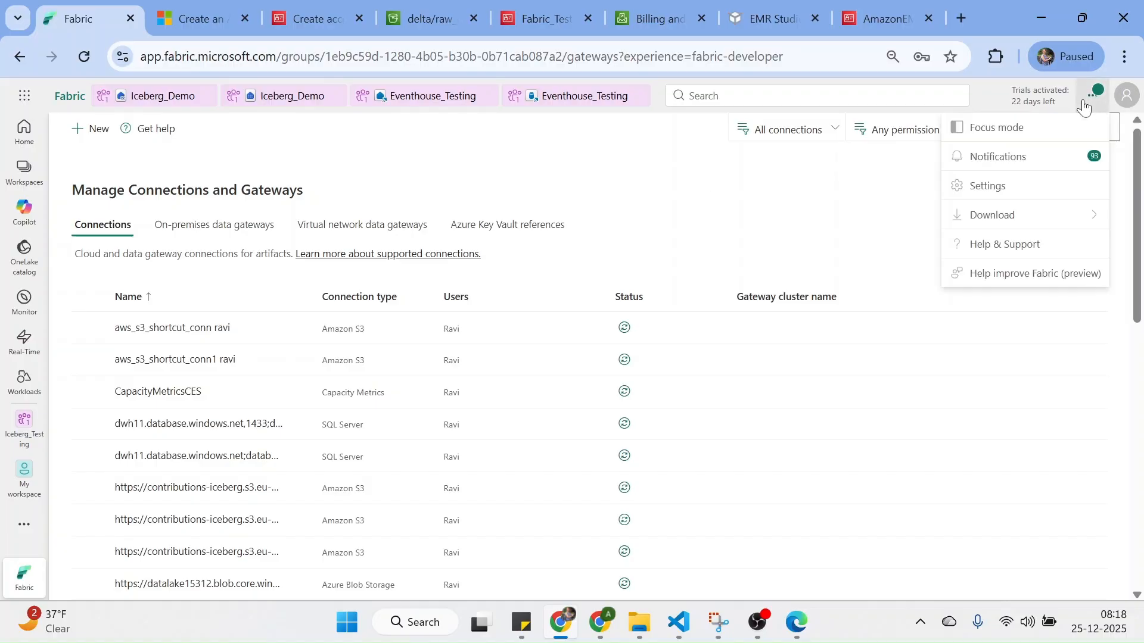
pyautogui.click(995, 188)
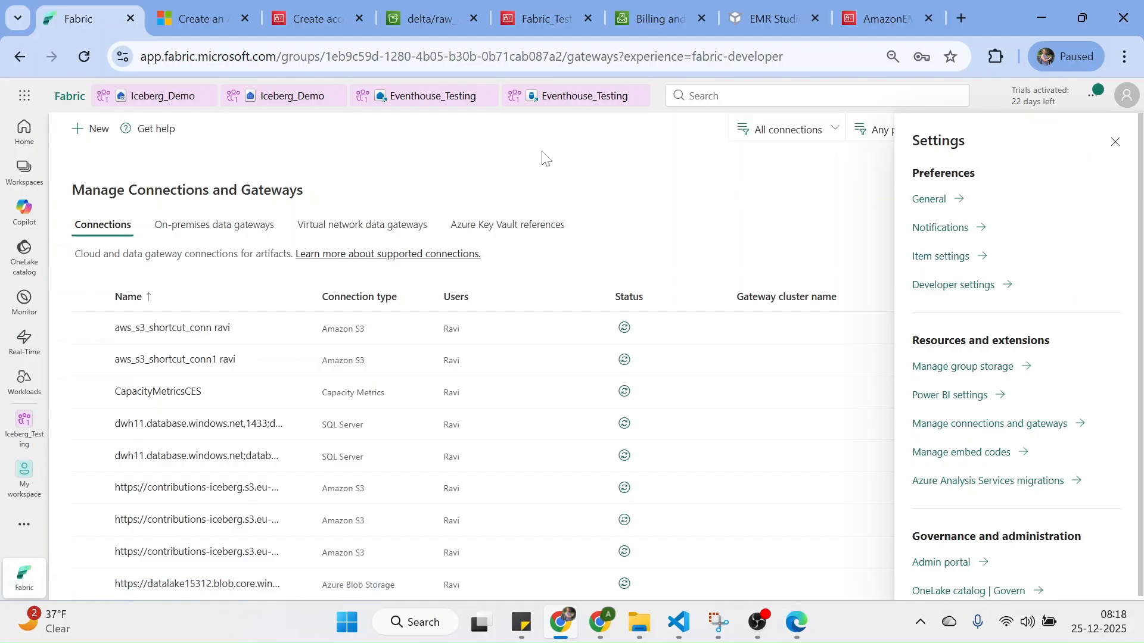
pyautogui.click(1114, 143)
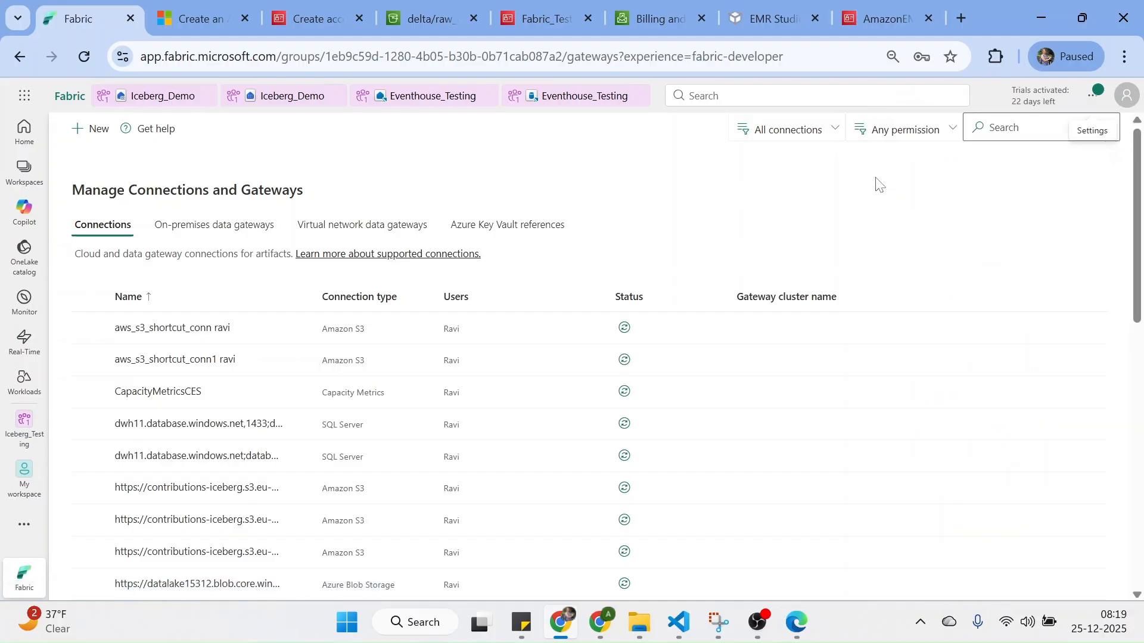